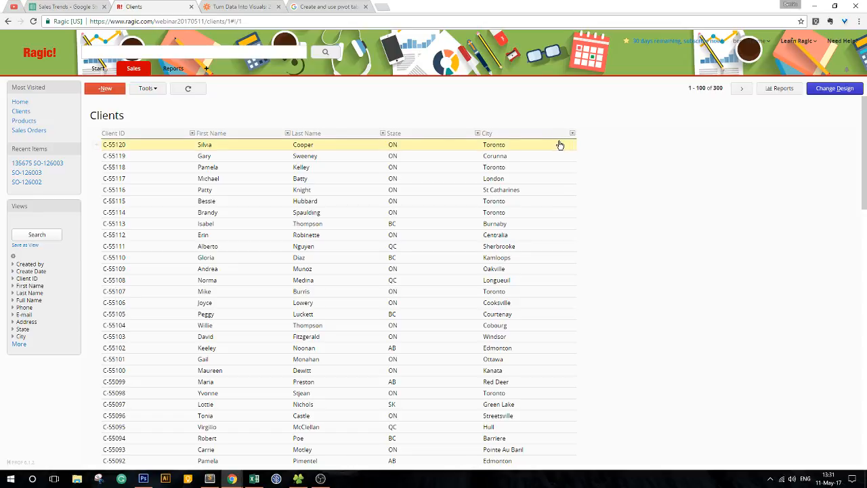
Examine the first client's record and the White recliner record in the Products sheet, including its category options.
click(461, 149)
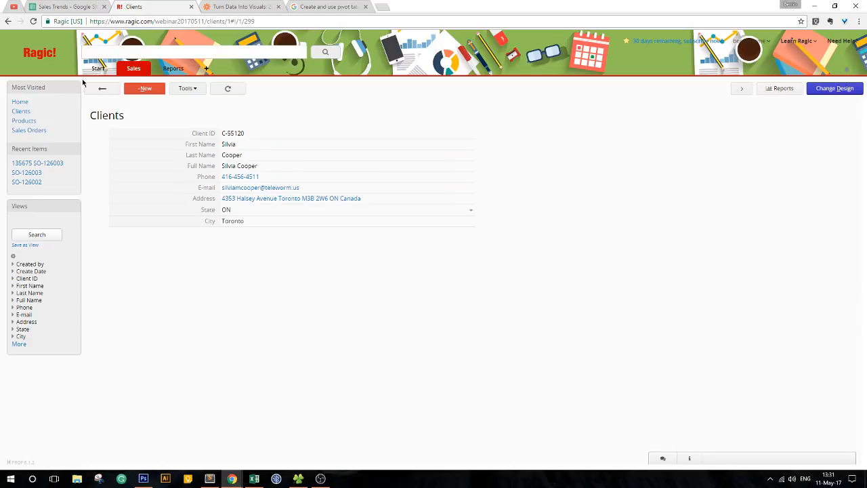
click(135, 103)
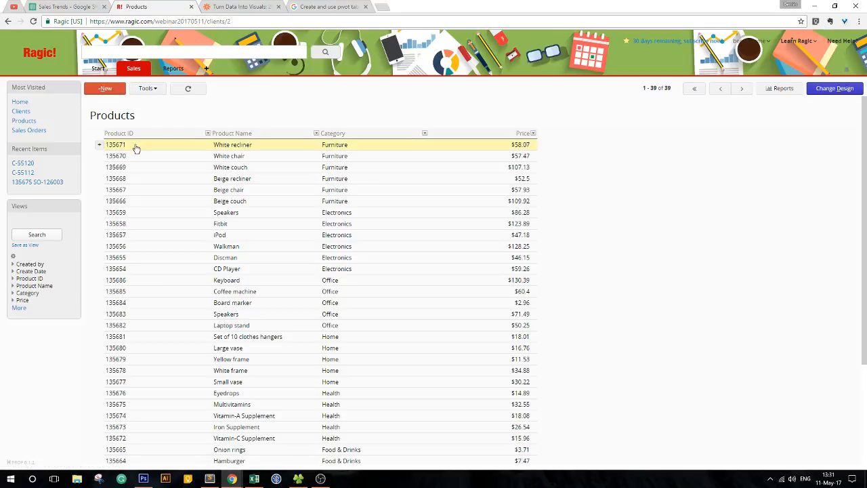
click(136, 147)
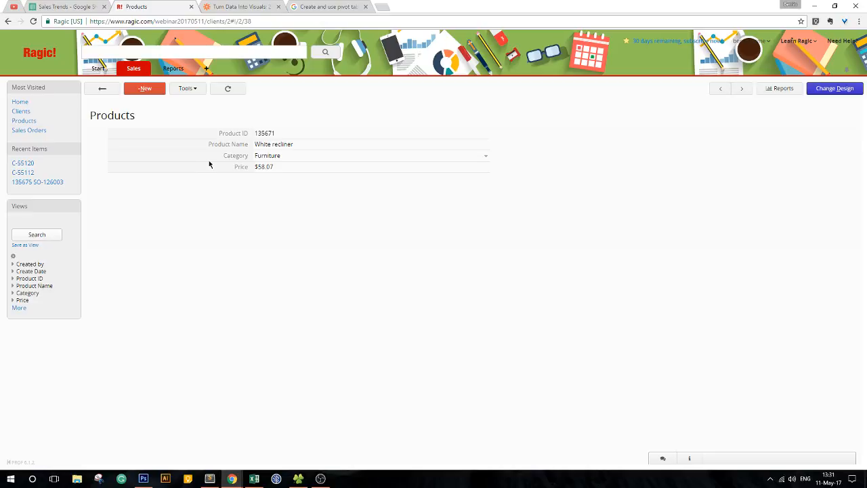
click(319, 166)
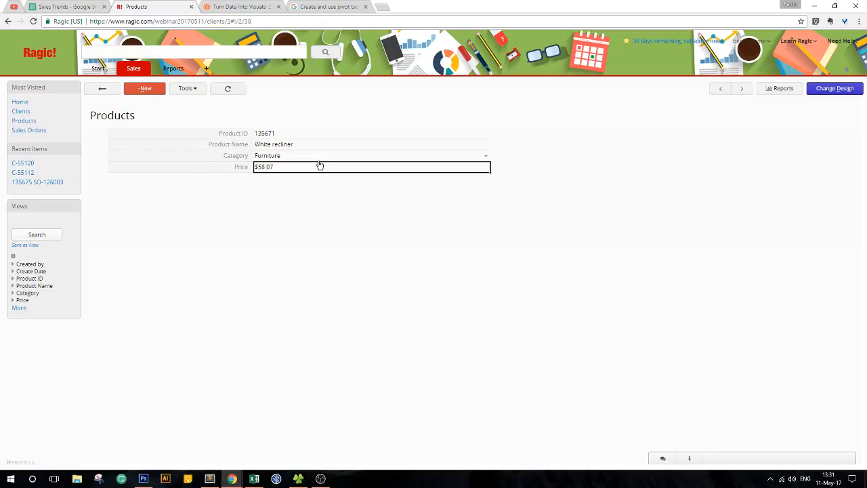
click(320, 158)
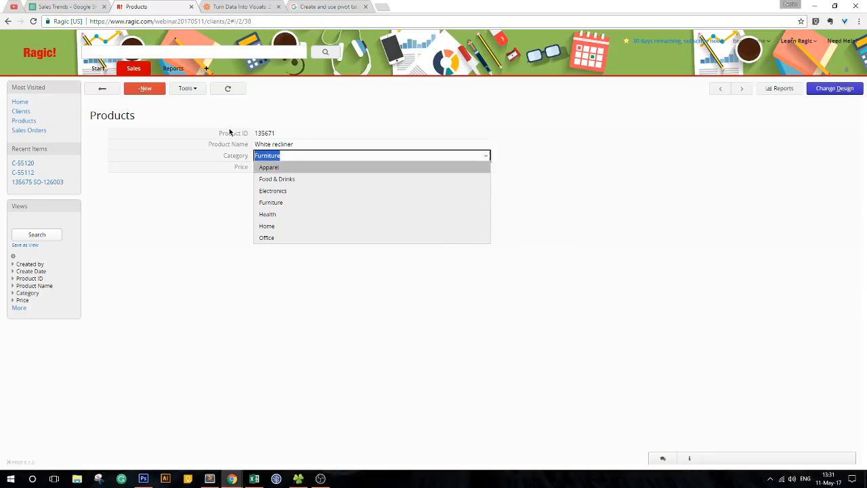
click(99, 89)
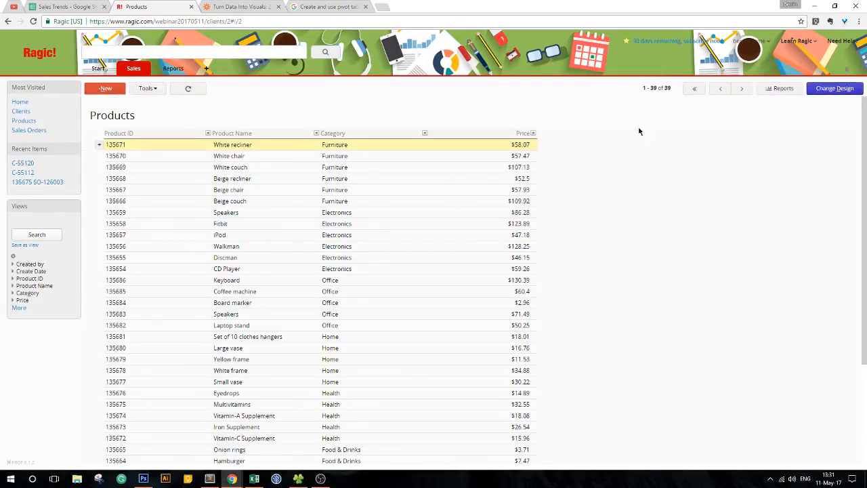
scroll(682, 227, down, 1)
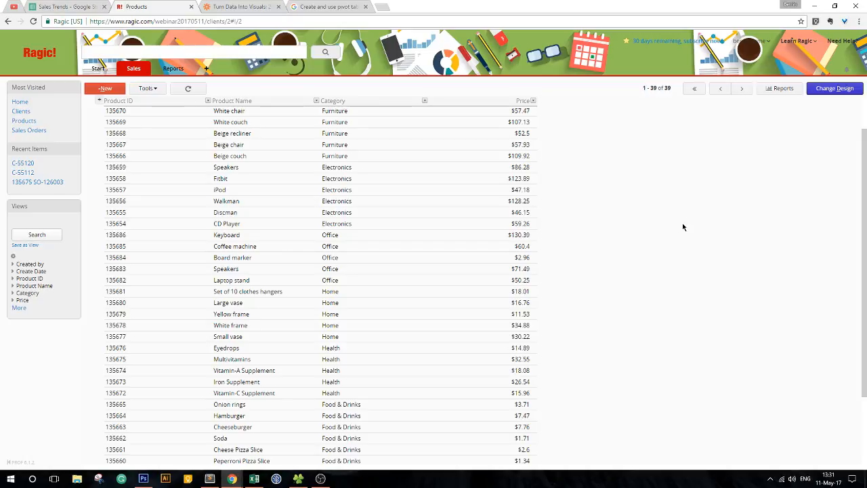
scroll(683, 227, up, 1)
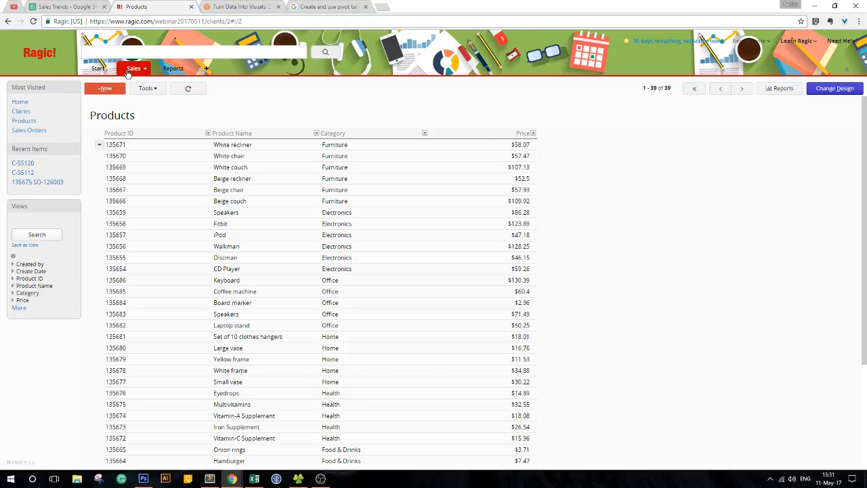
Open the first record in the Sales Orders sheet and examine its linked client and the White frame line item.
mouse_move(128, 72)
click(141, 115)
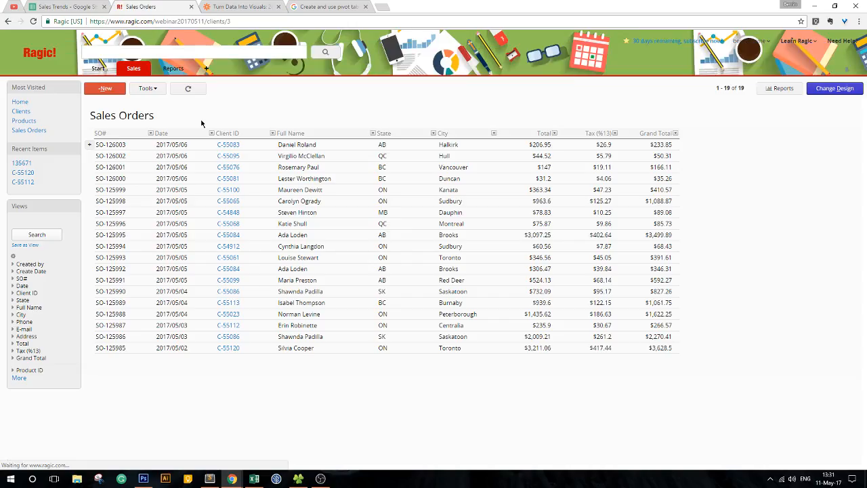
click(196, 144)
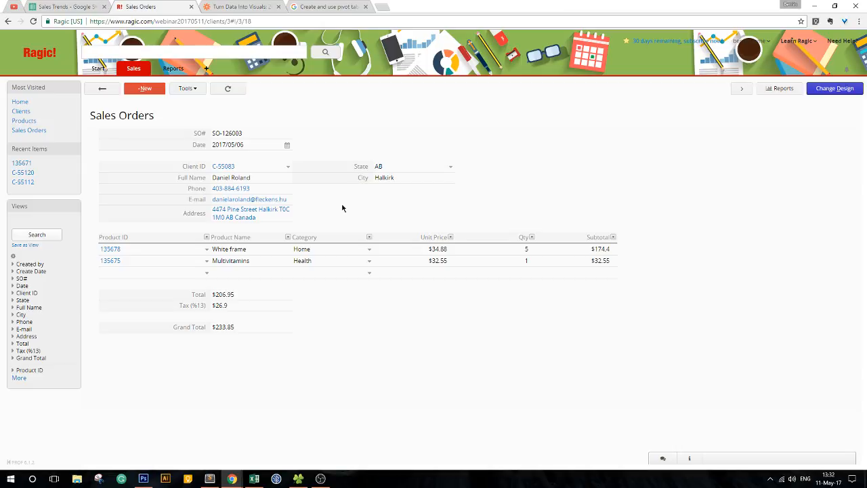
click(217, 168)
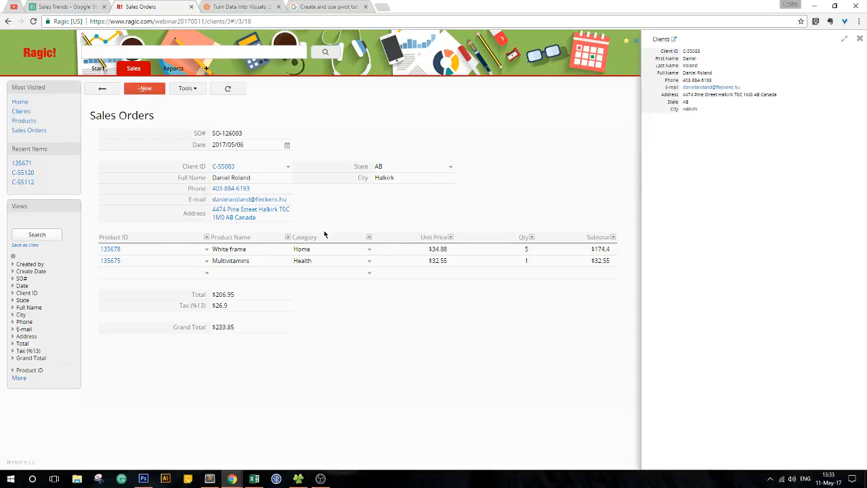
mouse_move(116, 252)
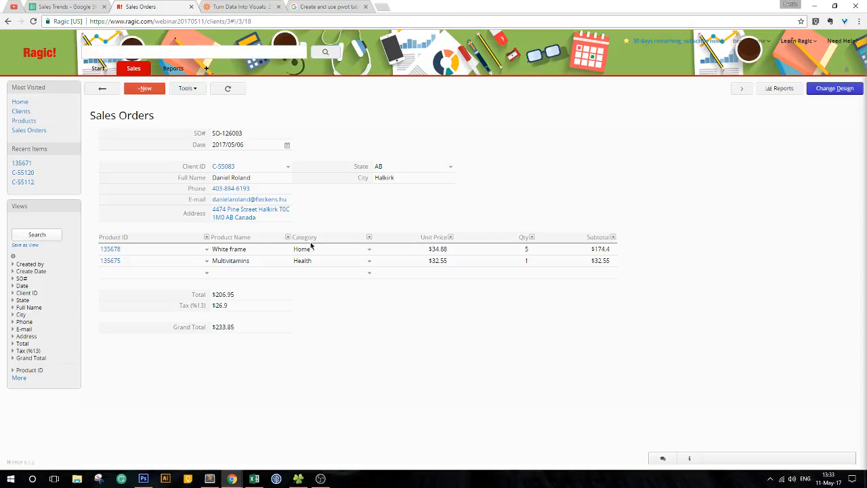
click(109, 250)
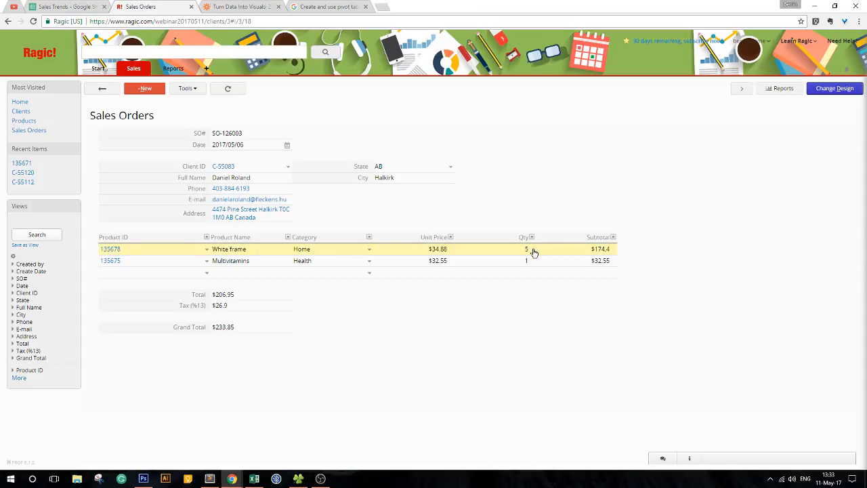
click(602, 249)
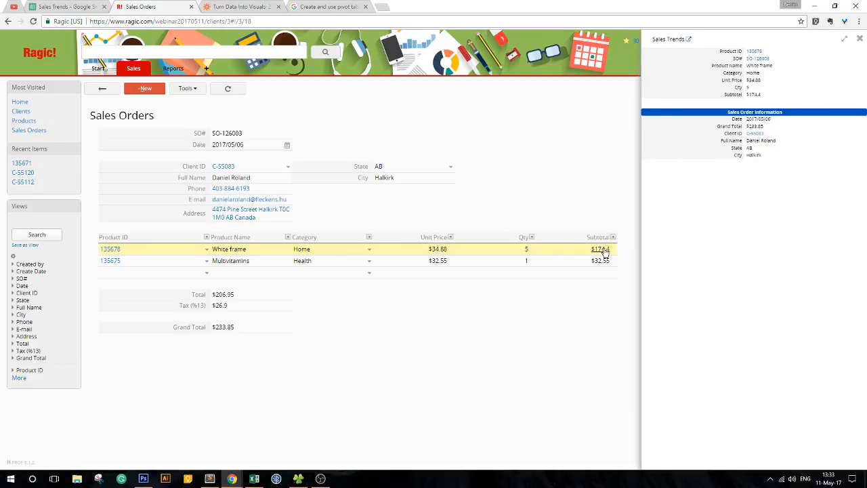
click(604, 240)
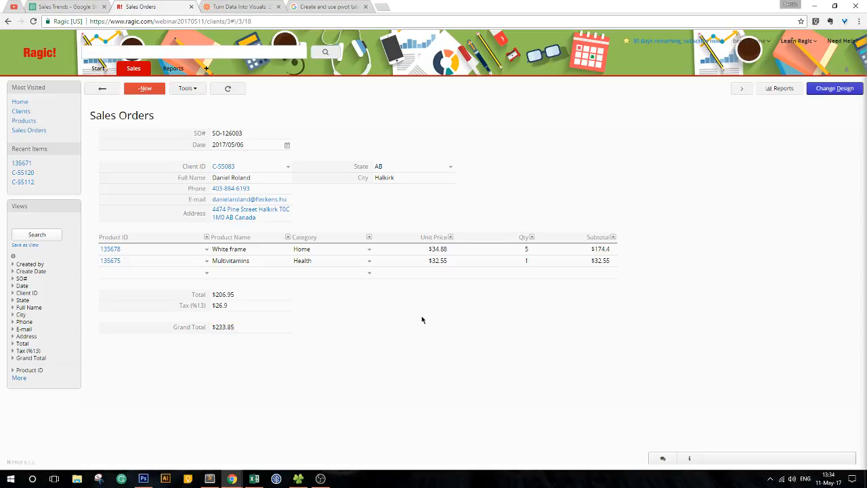
Examine the line items of three more sales orders: the ones from Hull, Sudbury and Dauphin.
click(102, 88)
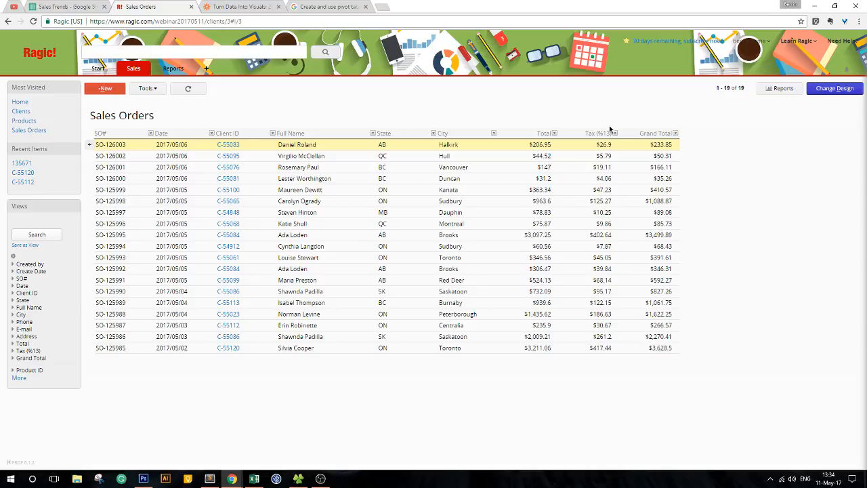
click(572, 161)
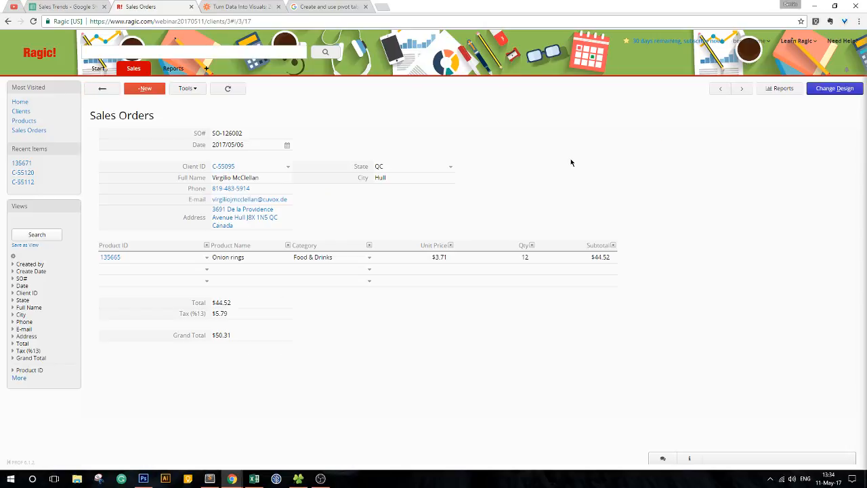
click(99, 88)
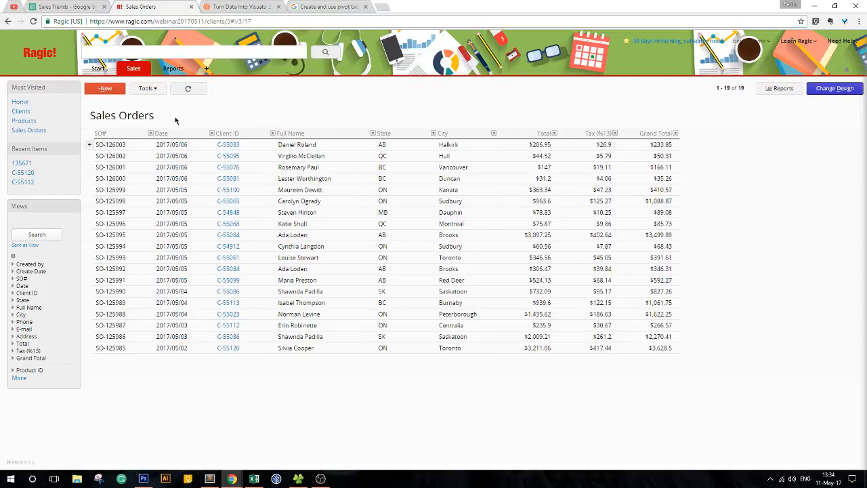
click(287, 247)
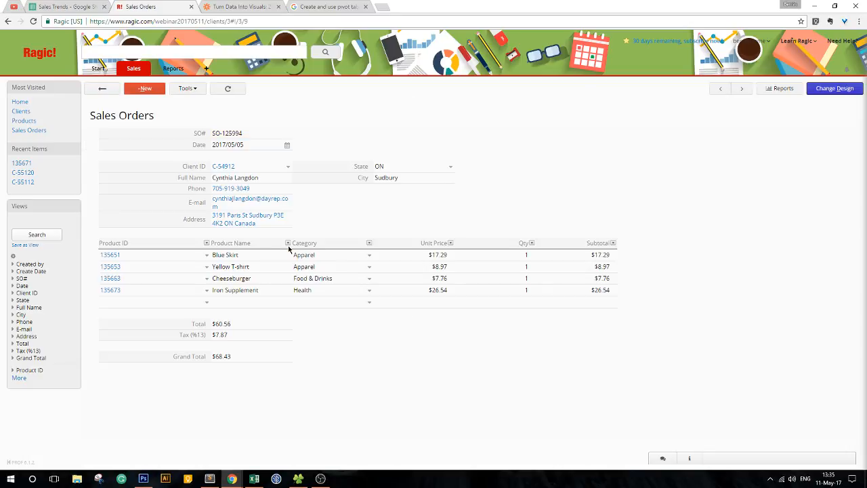
click(101, 88)
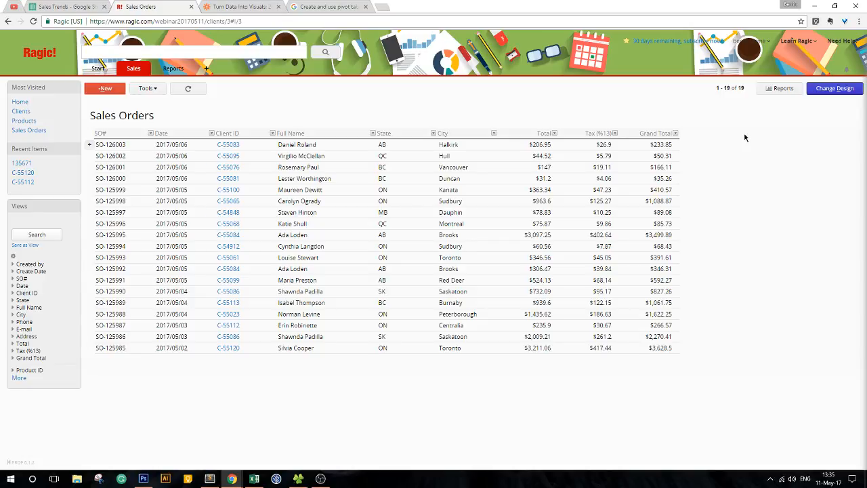
click(528, 212)
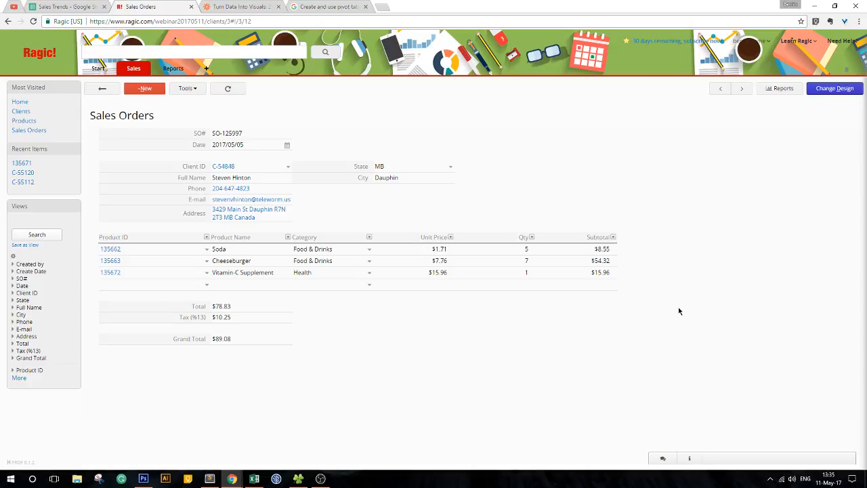
Inspect the Sales Orders form's field layout in design mode, then return to the order list without changing it.
click(838, 90)
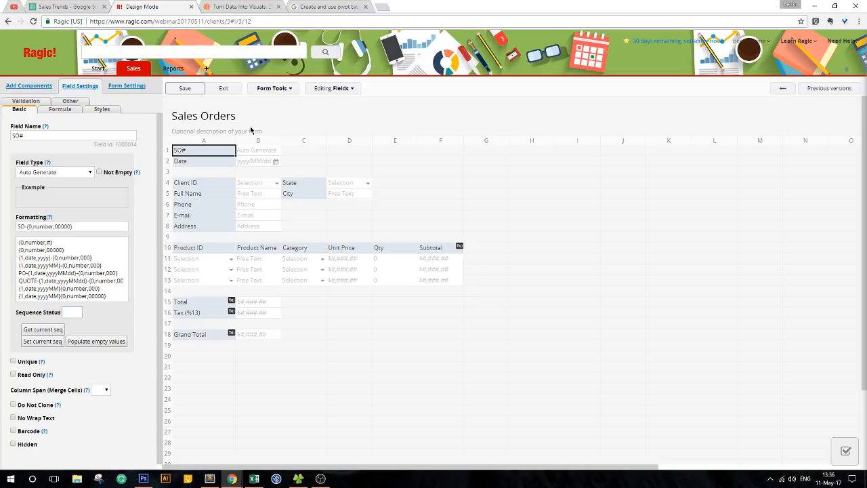
click(224, 88)
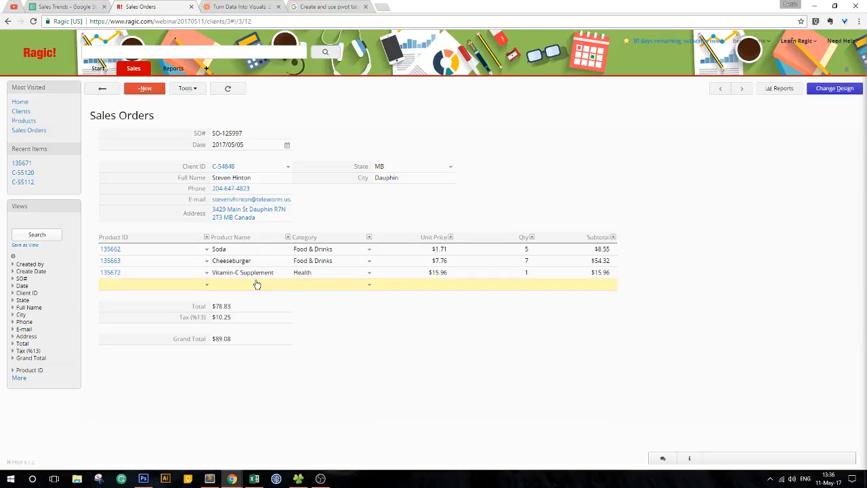
click(103, 89)
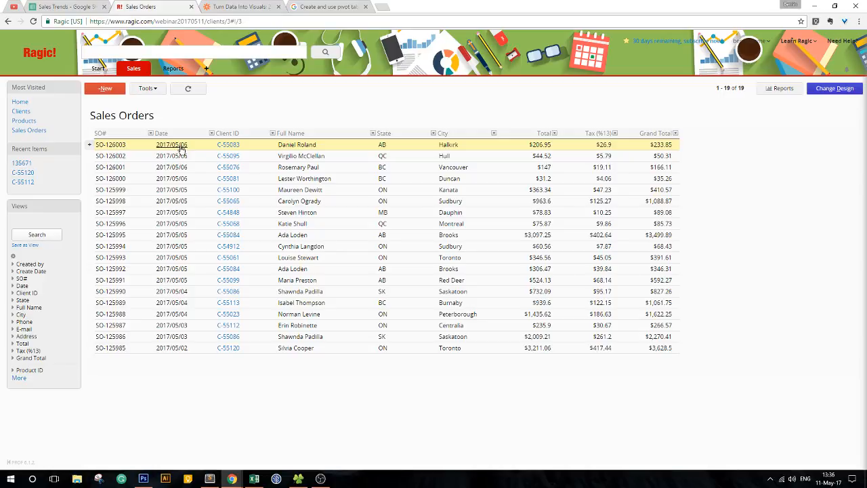
Create a new sales order dated 2017/05/07.
click(95, 90)
click(227, 144)
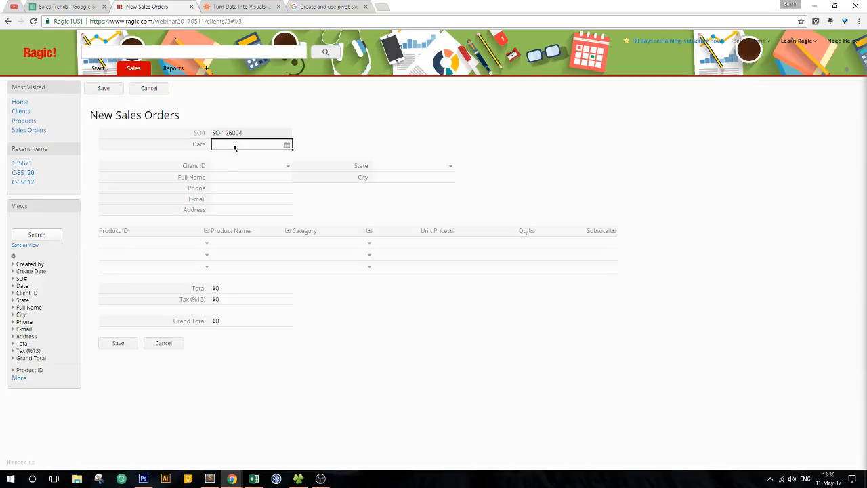
click(225, 195)
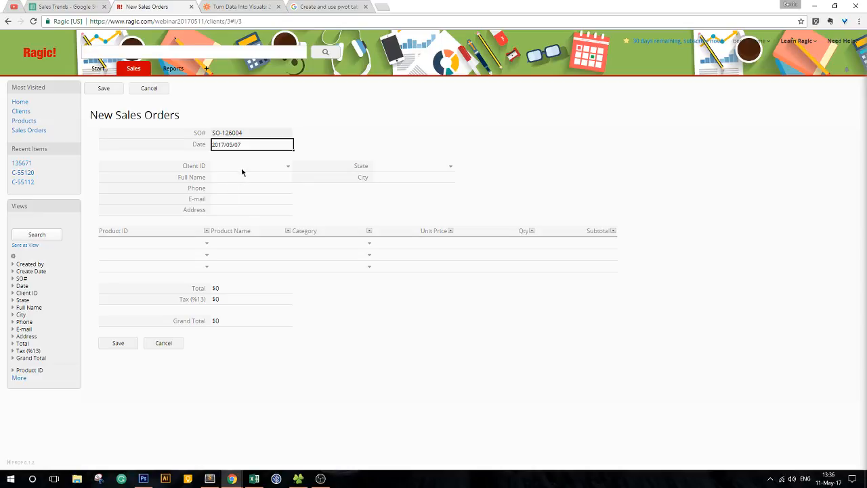
Choose the client from Abbotsford, BC for the new sales order.
click(241, 169)
scroll(246, 222, down, 5)
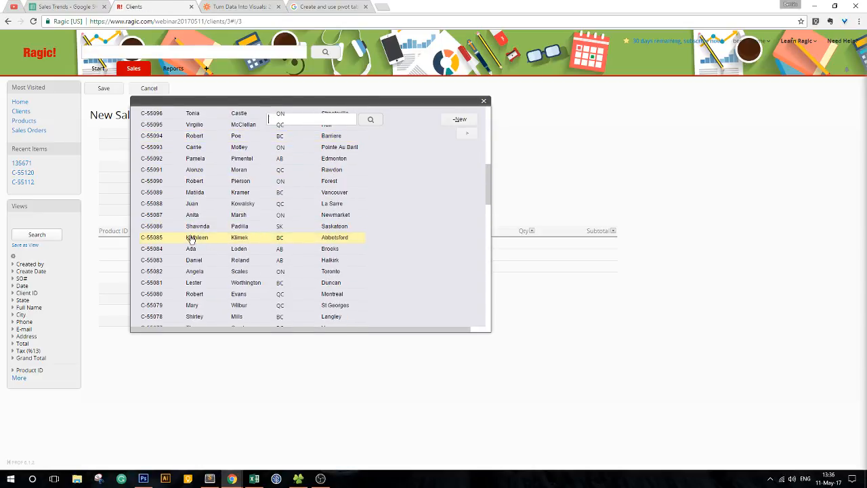
click(193, 238)
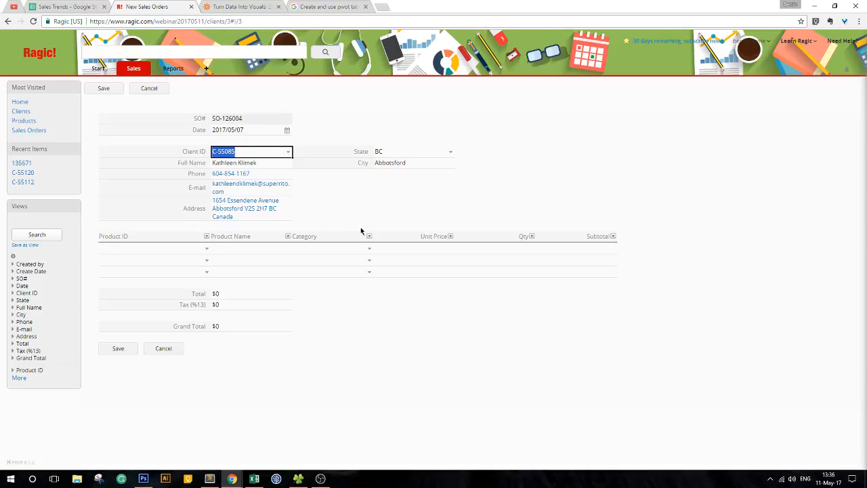
Add the Beige couch as the order's first line item with a quantity of 2.
click(192, 253)
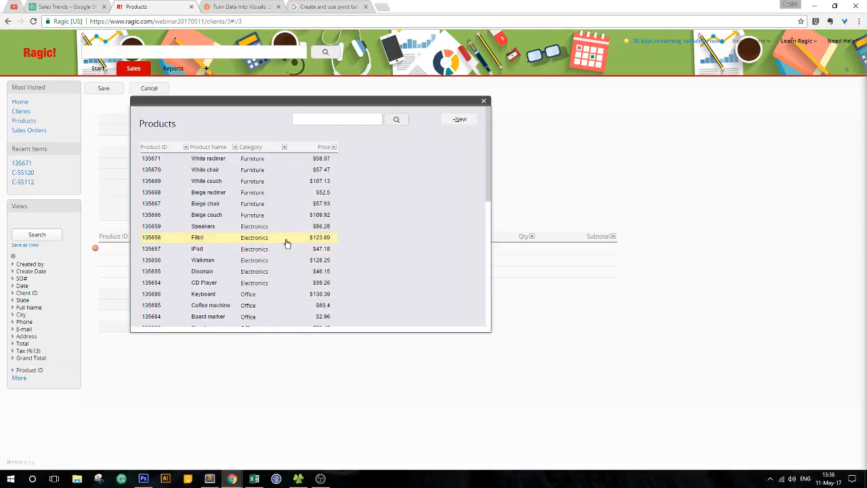
scroll(286, 242, down, 2)
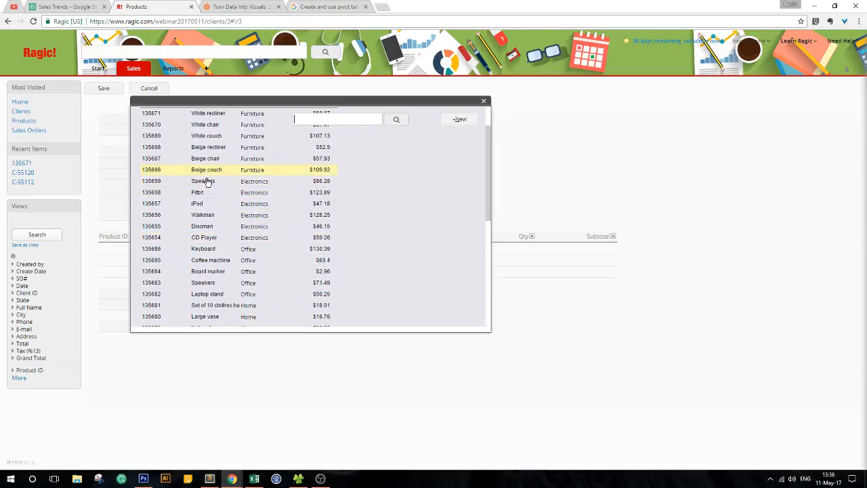
click(207, 170)
click(508, 251)
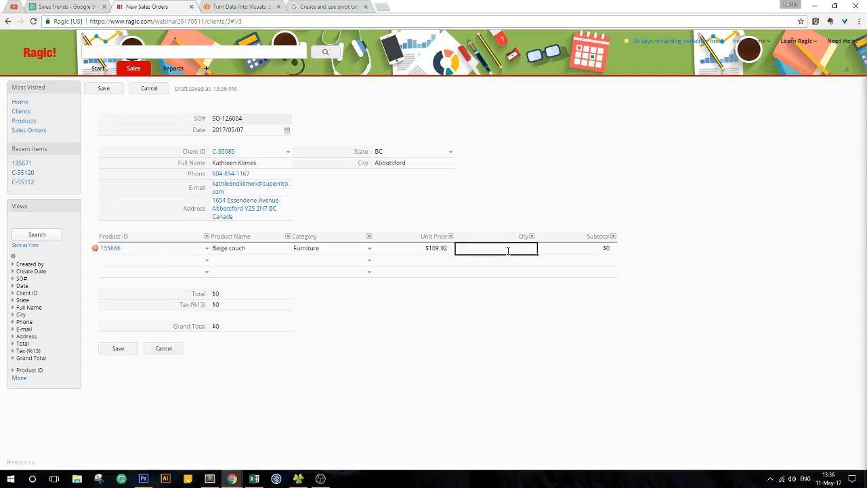
Add the Board marker as the order's second line item with a quantity of 5.
click(181, 266)
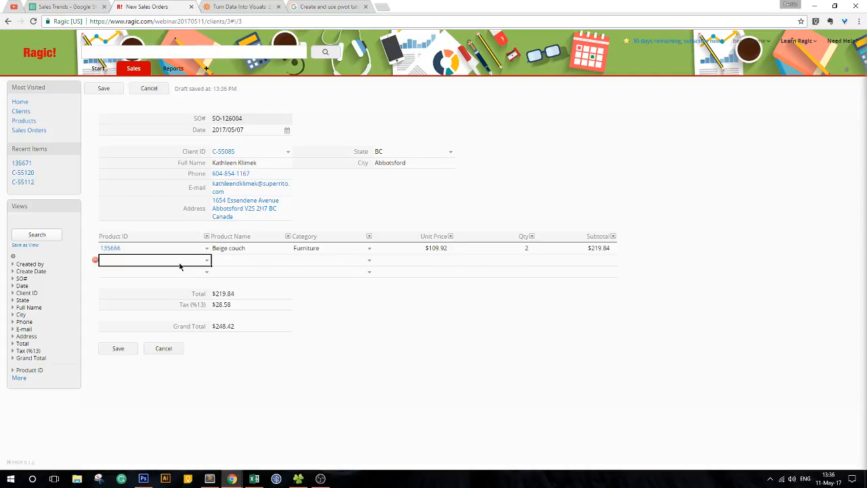
scroll(271, 263, down, 4)
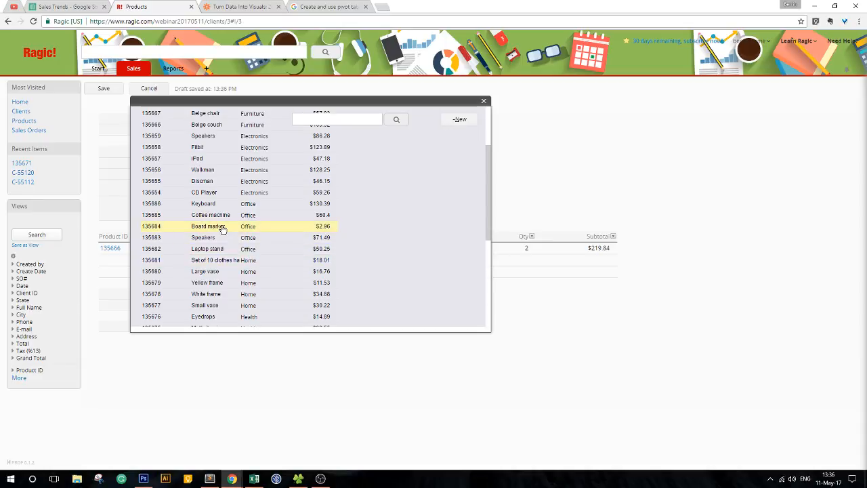
click(243, 228)
click(518, 260)
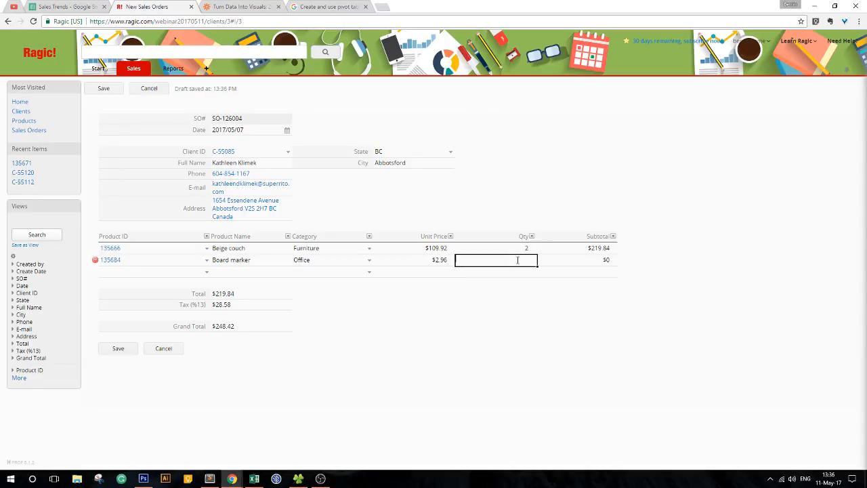
text(5)
Add the Small vase as the order's third line item with a quantity of 4.
click(183, 274)
click(183, 276)
scroll(248, 274, down, 5)
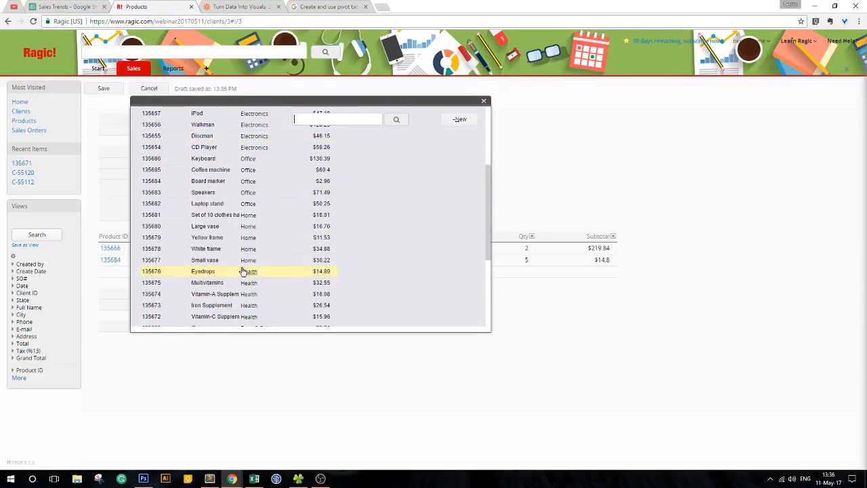
click(256, 264)
click(535, 271)
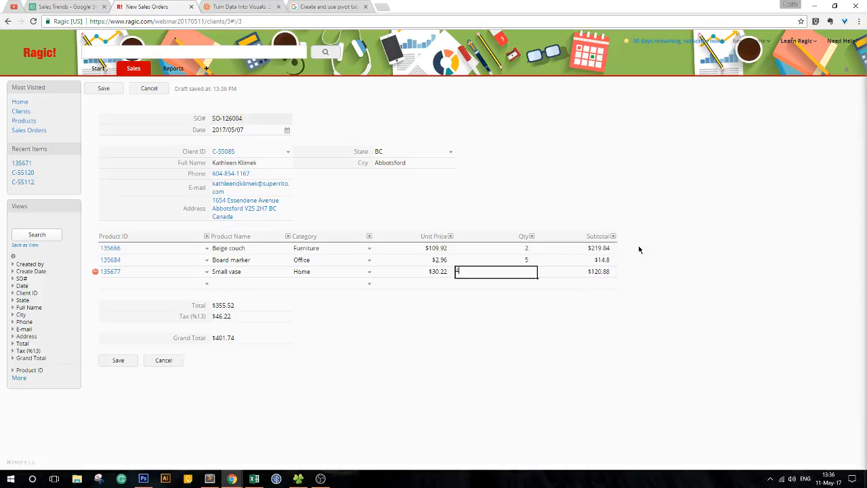
Add the Soda as the order's fourth line item with a quantity of 5.
click(161, 285)
click(161, 286)
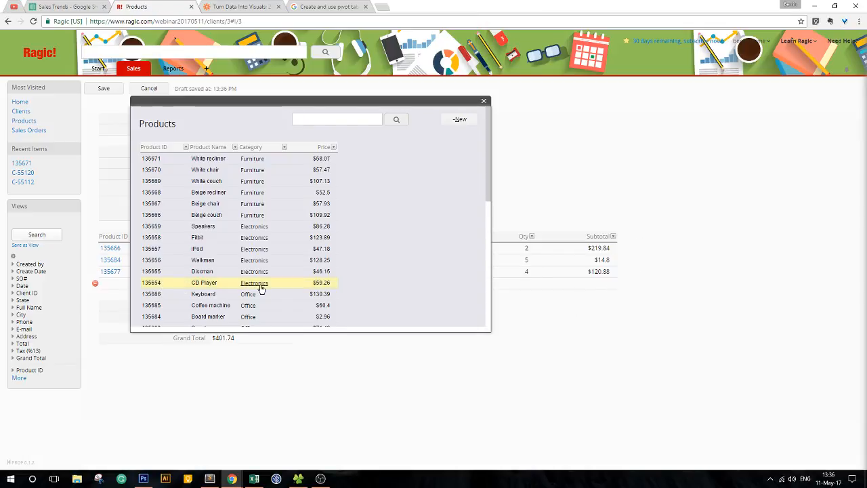
scroll(254, 288, down, 5)
click(216, 227)
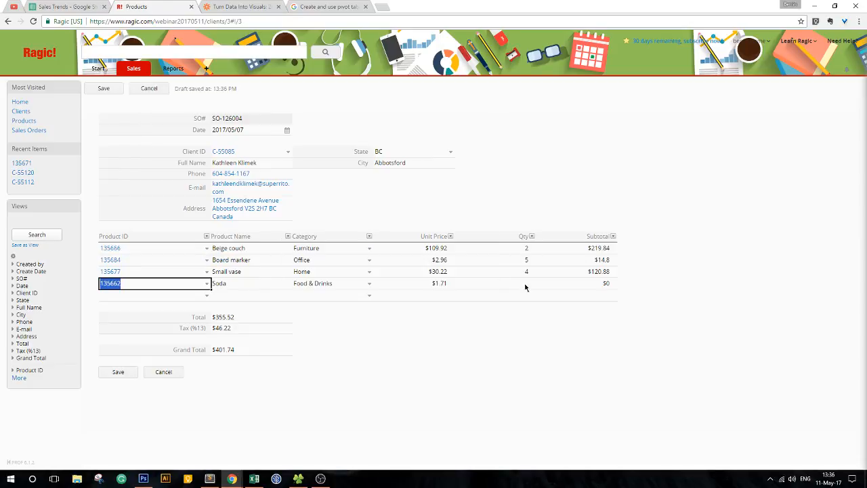
click(520, 284)
text(5)
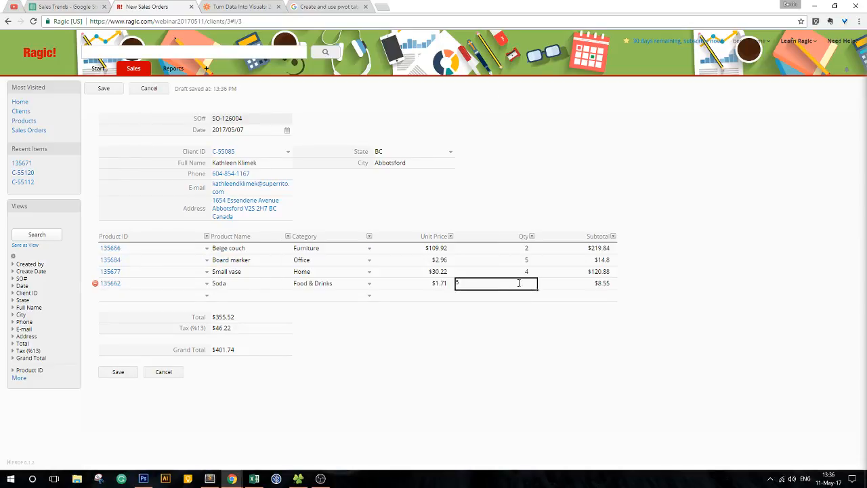
Add the Peperroni Pizza Slice as the order's fifth line item with a quantity of 2 and save the order.
click(173, 296)
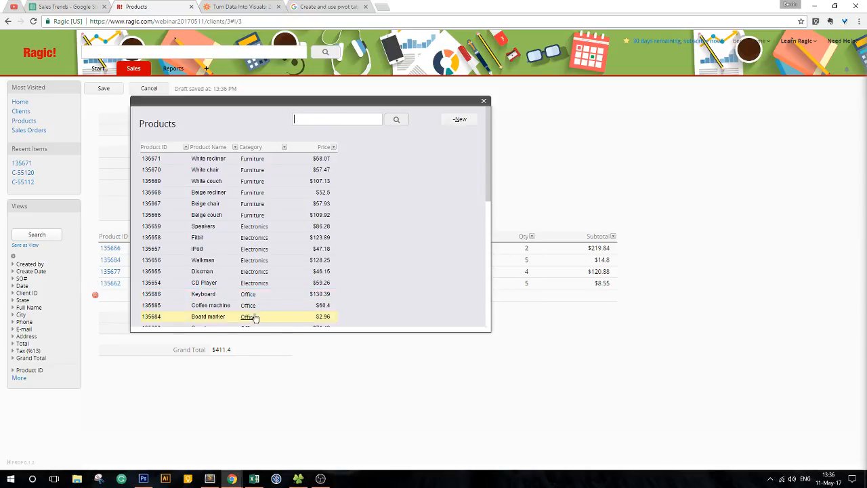
scroll(252, 316, down, 5)
click(217, 296)
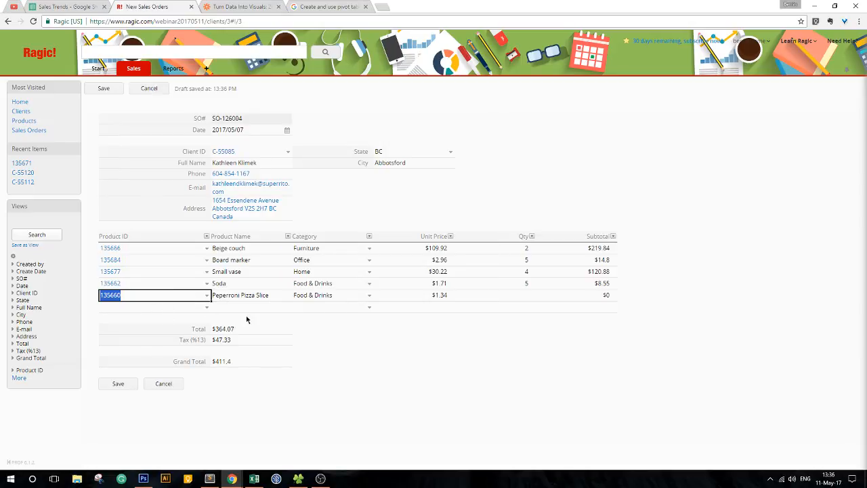
click(508, 295)
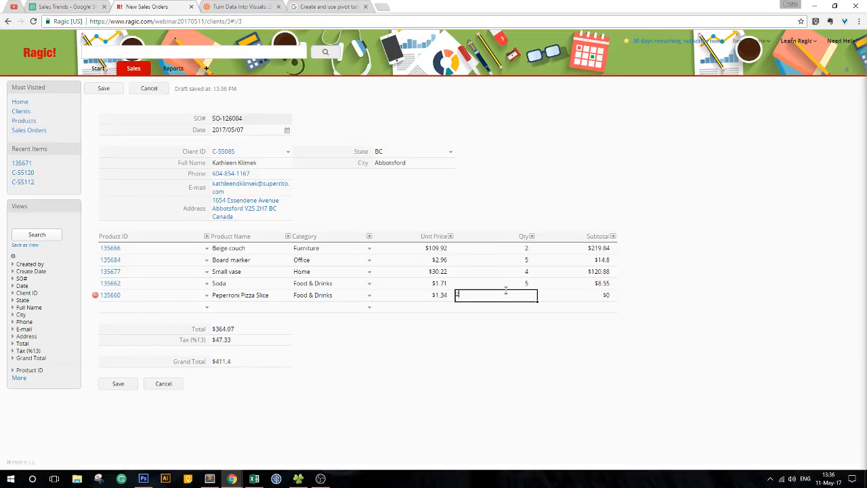
text(2)
click(504, 306)
click(116, 384)
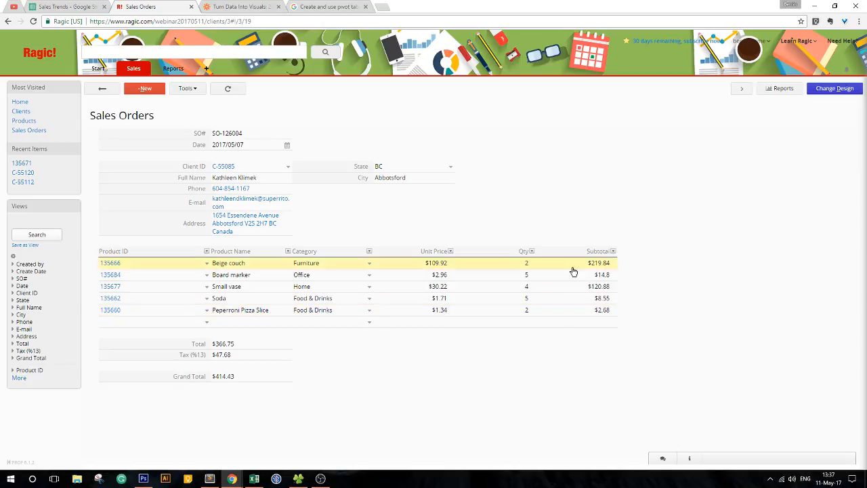
Look through the two sales orders that follow the new one in the list and return to the Sales Orders list.
click(742, 90)
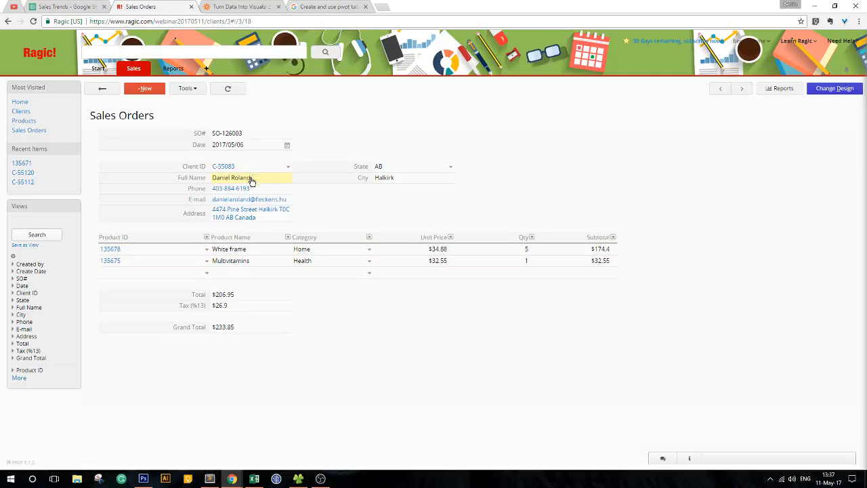
click(742, 91)
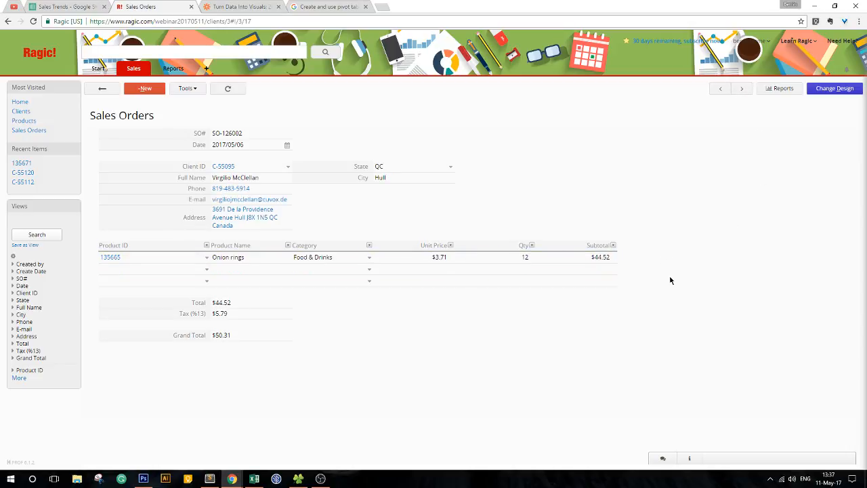
click(112, 95)
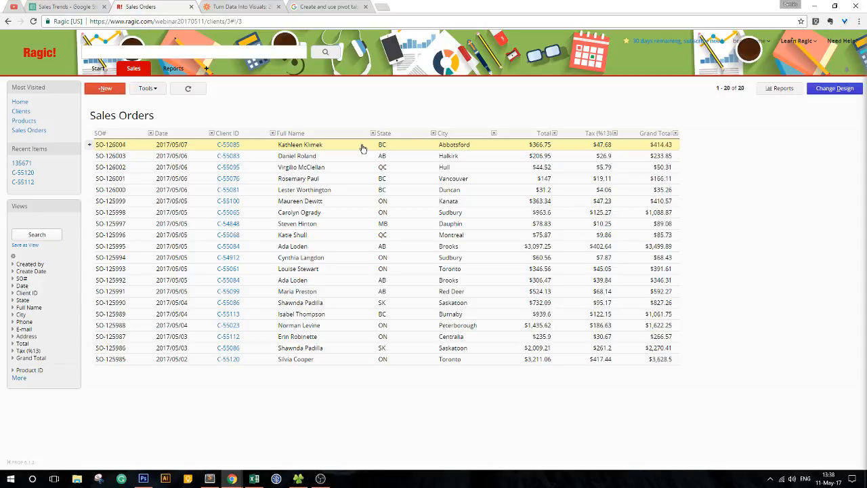
In the newest sales order's design mode, inspect the New sheet from subtable options and its link-back field choices, leaving without changes.
click(363, 149)
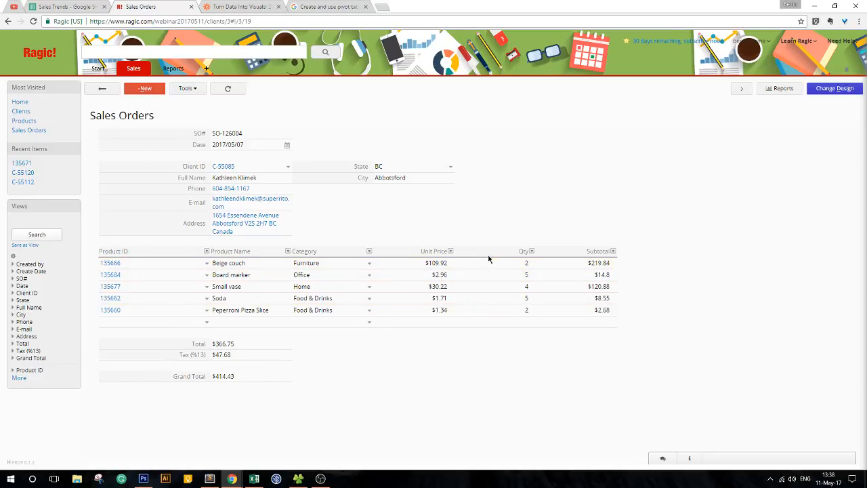
click(823, 88)
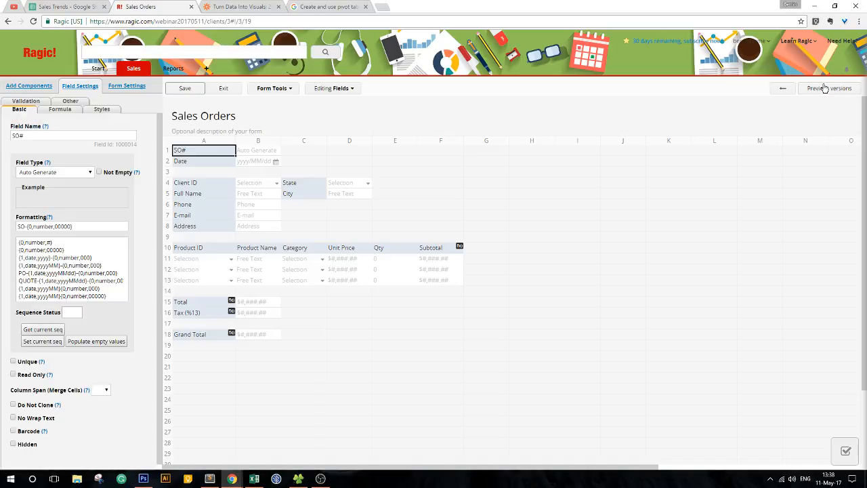
click(296, 94)
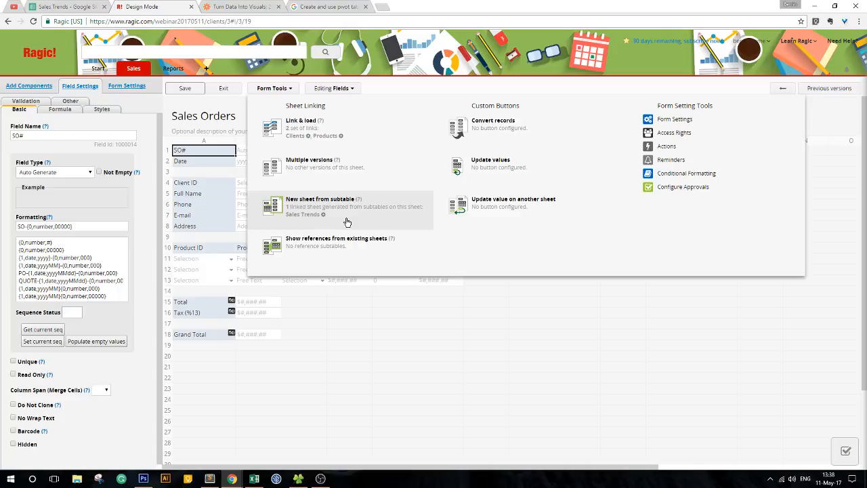
click(314, 199)
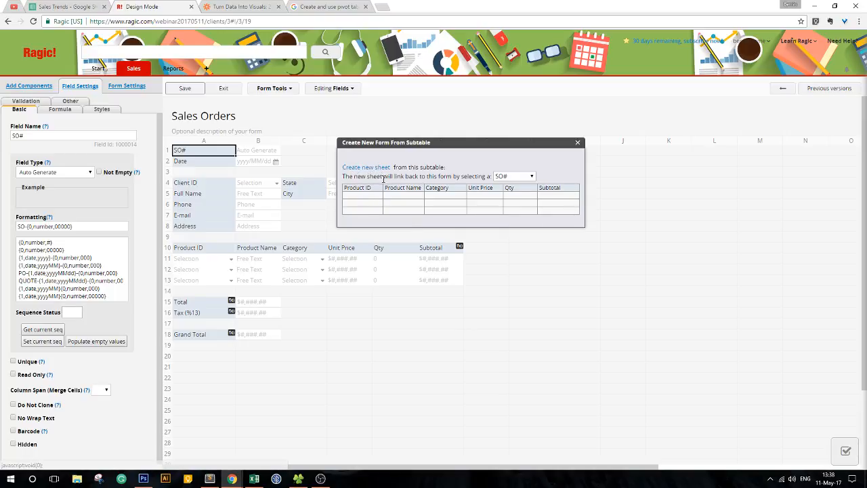
click(507, 178)
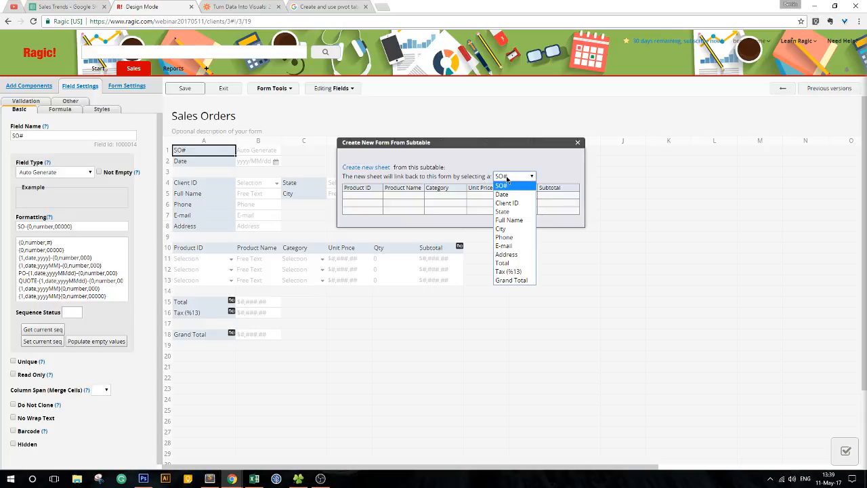
click(521, 183)
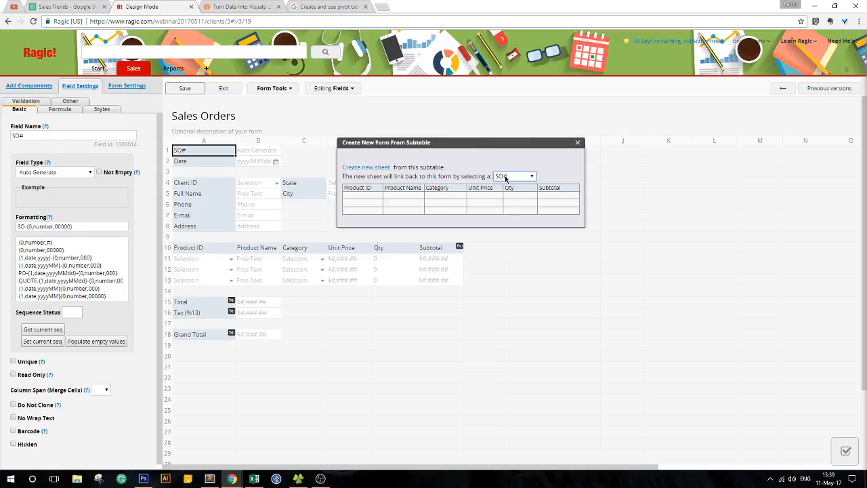
click(578, 142)
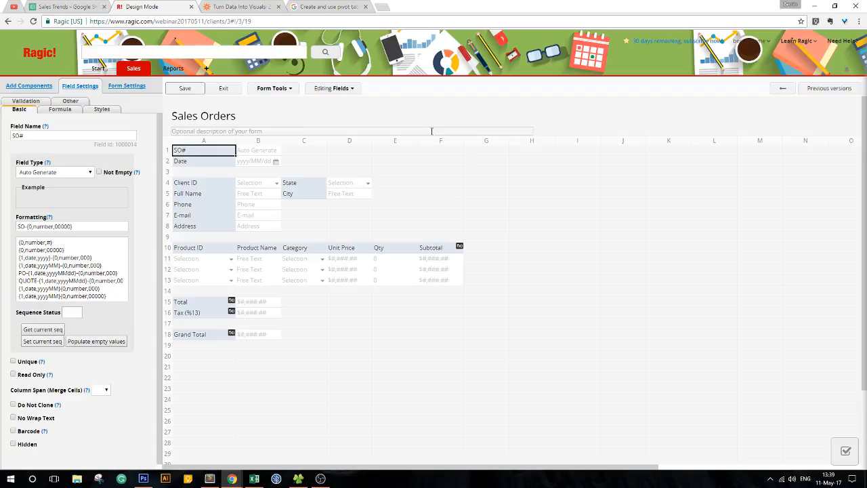
click(223, 89)
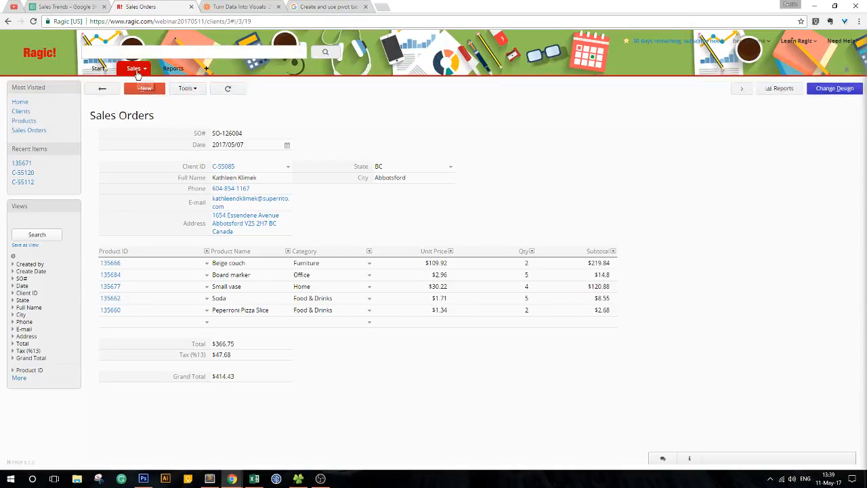
Open the Sales Trends sheet and preview the sales order linked to the first Peperroni Pizza Slice row.
mouse_move(137, 74)
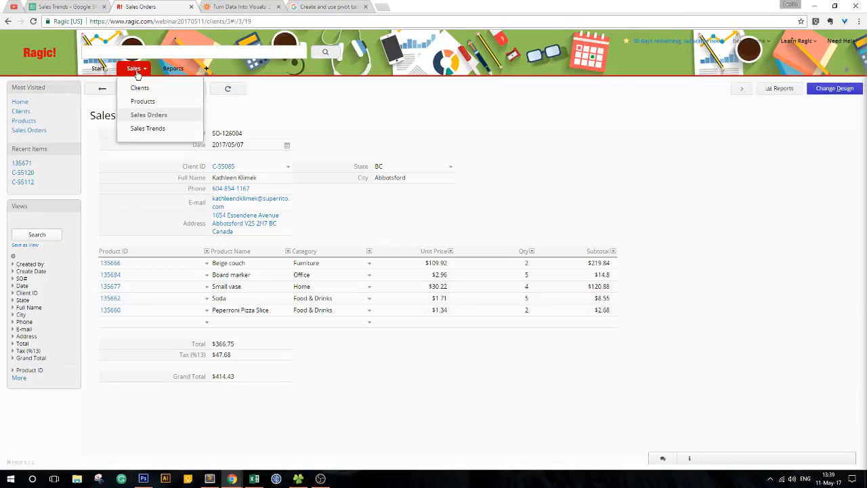
click(149, 130)
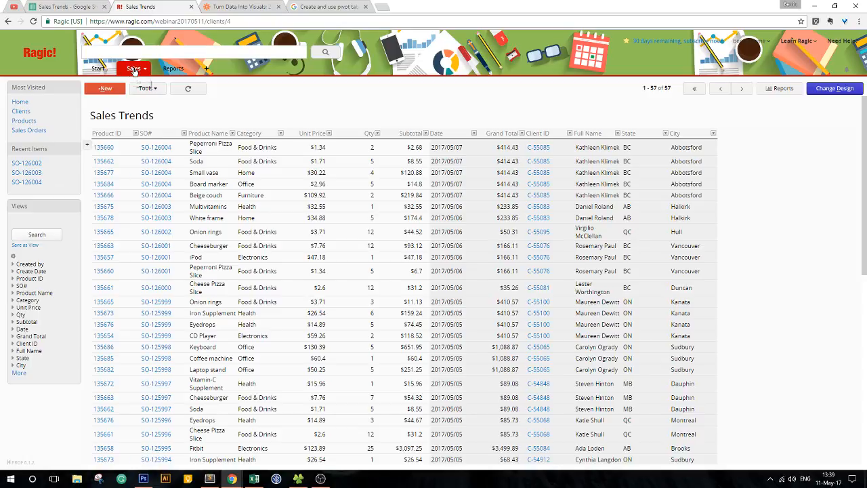
mouse_move(134, 72)
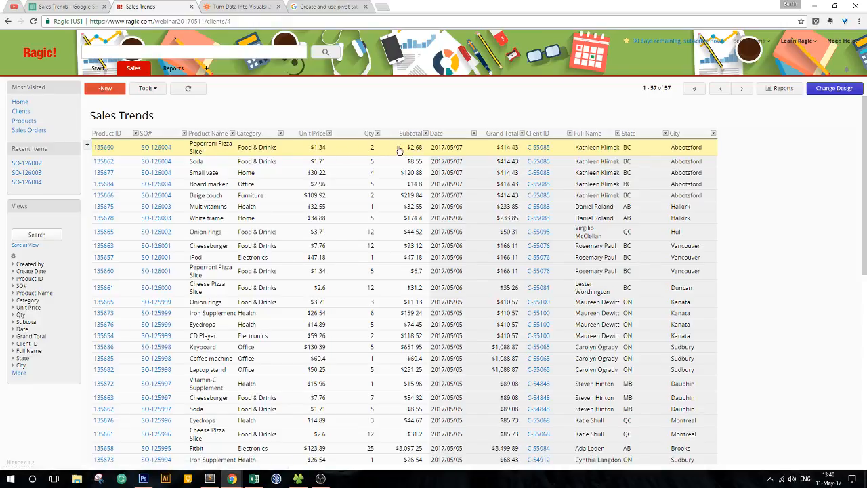
click(155, 147)
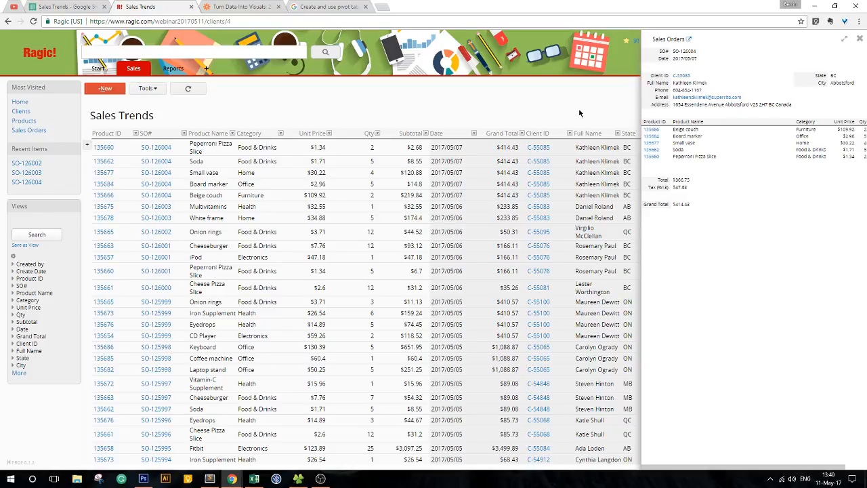
click(859, 39)
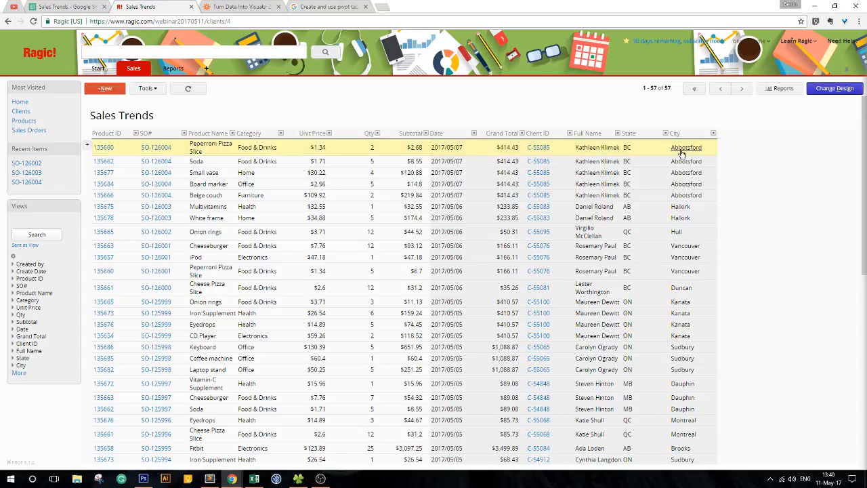
From the first Sales Trends record, inspect in design mode the fields that can be linked from the parent Sales Orders sheet, leaving without changes.
click(657, 149)
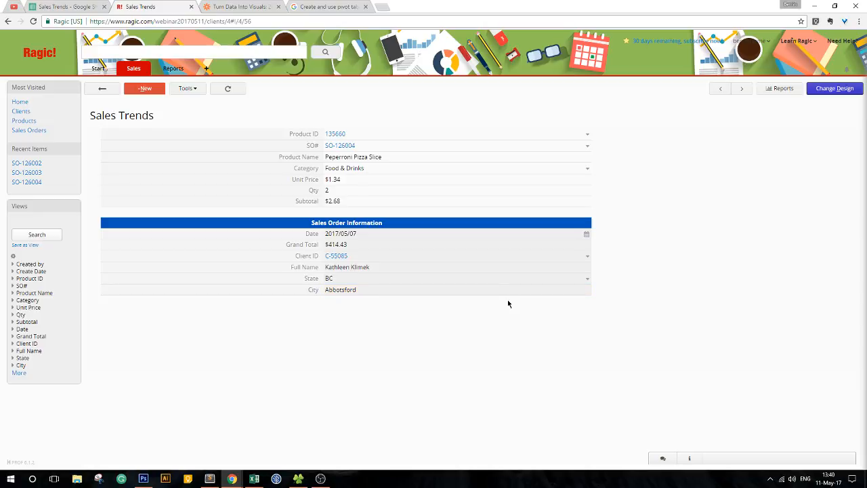
click(830, 89)
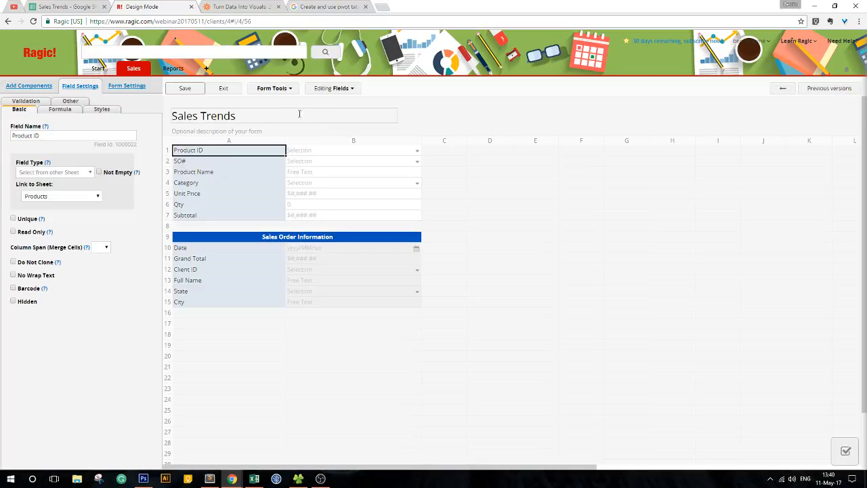
click(255, 91)
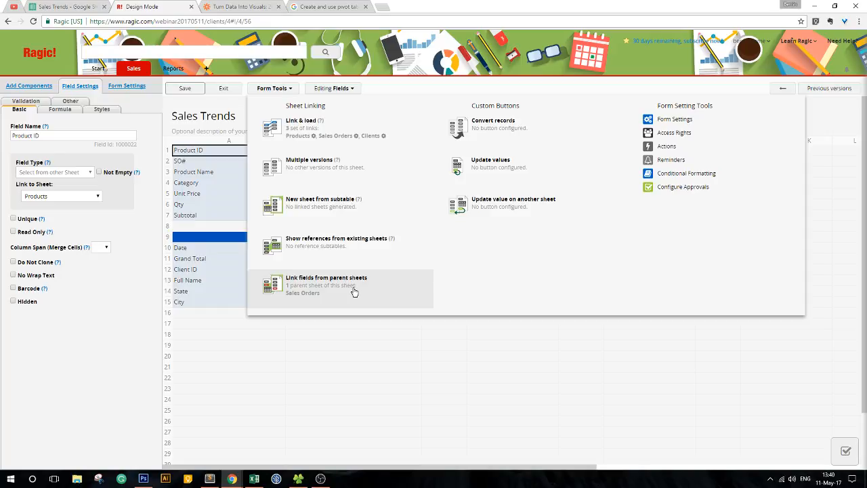
click(318, 293)
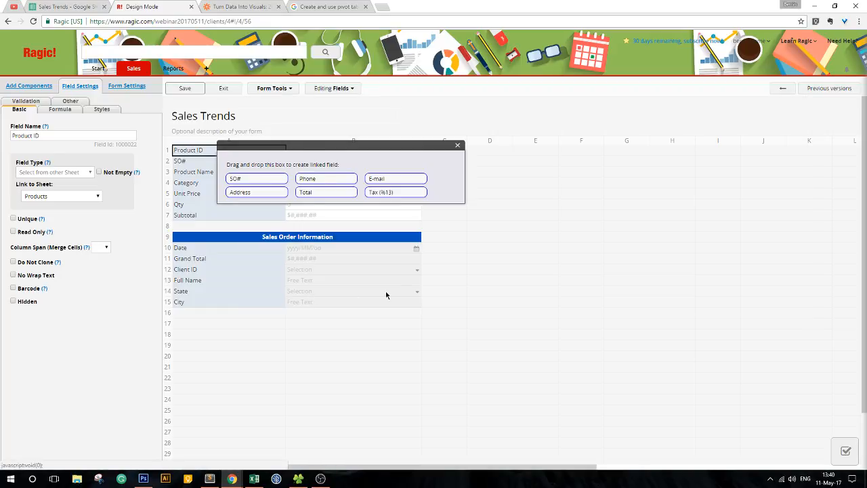
drag(364, 155, 569, 162)
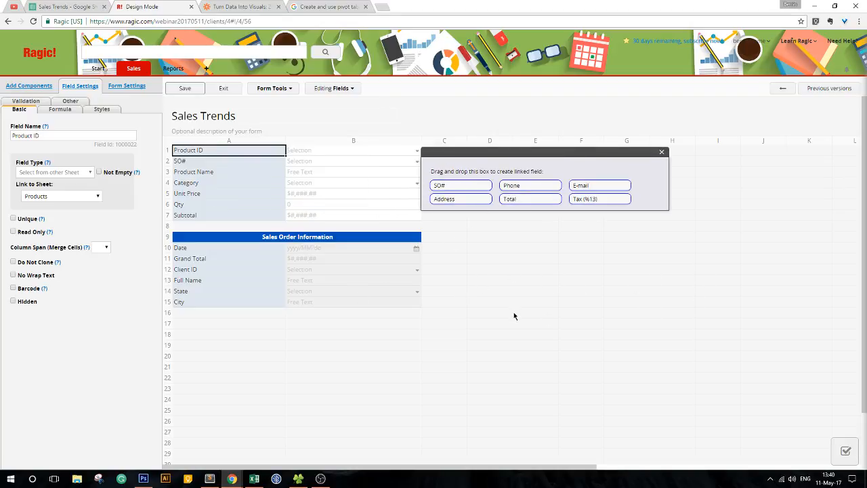
click(221, 88)
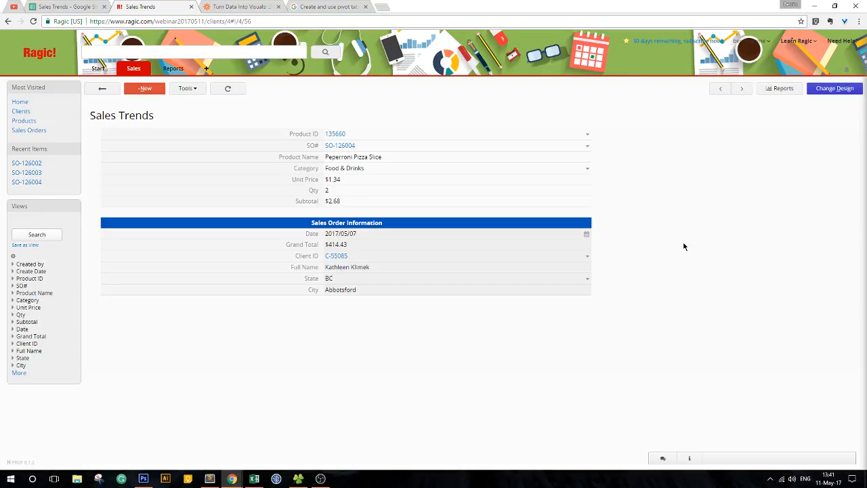
Return to the Sales Trends list and filter it by the Product Name text "Multivitamins".
click(99, 88)
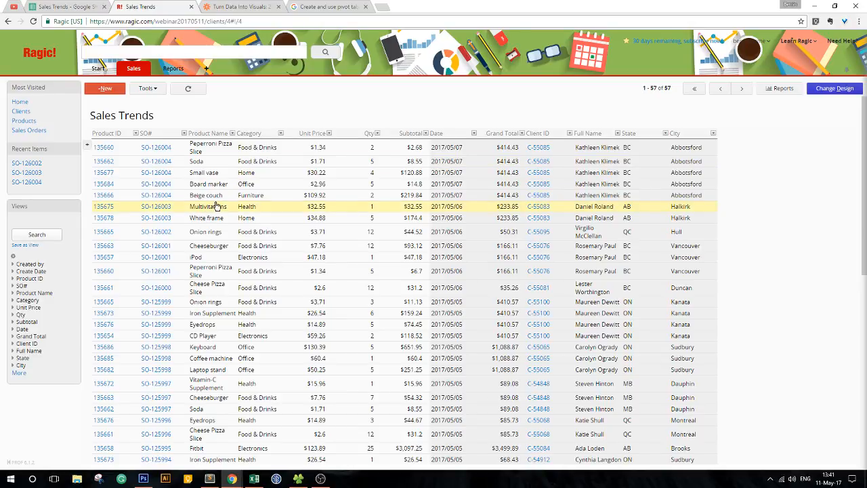
click(233, 133)
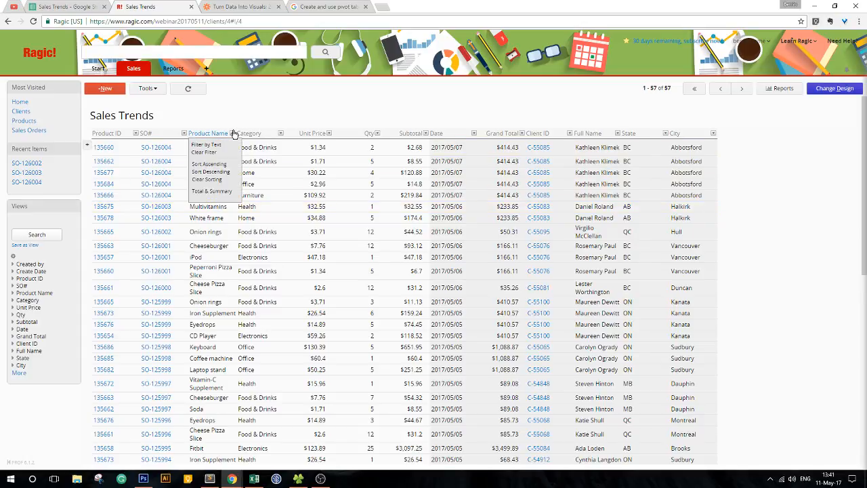
click(224, 143)
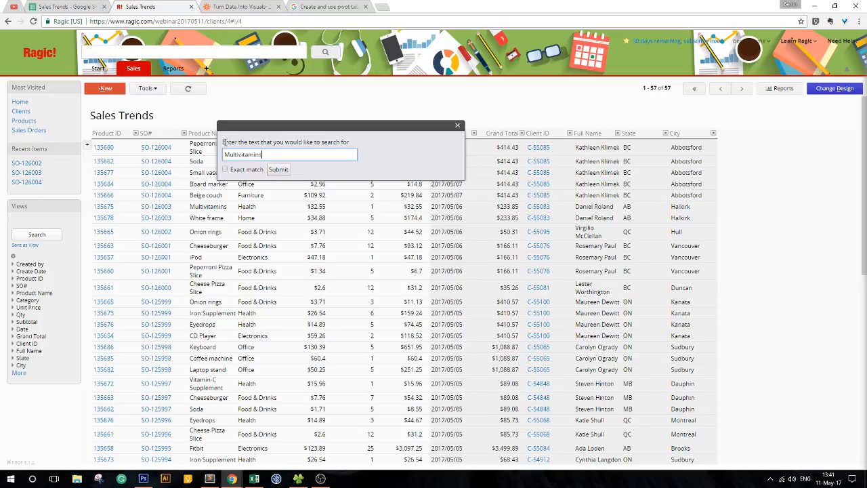
text(Multivitamins)
click(278, 169)
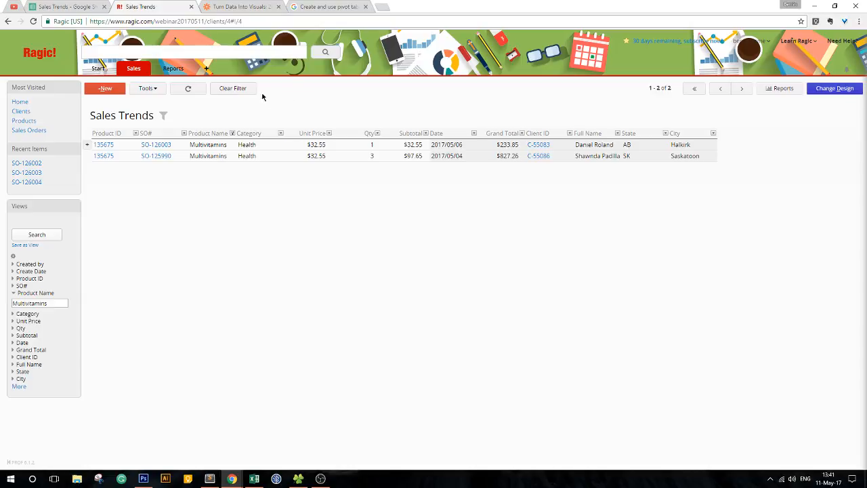
Clear the Product Name filter and filter the Sales Trends records by the Food & Drinks category.
click(242, 88)
click(280, 134)
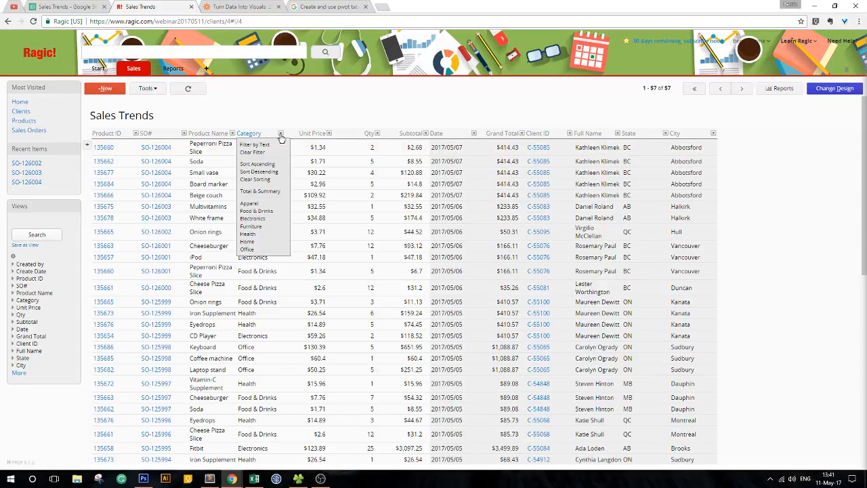
click(257, 211)
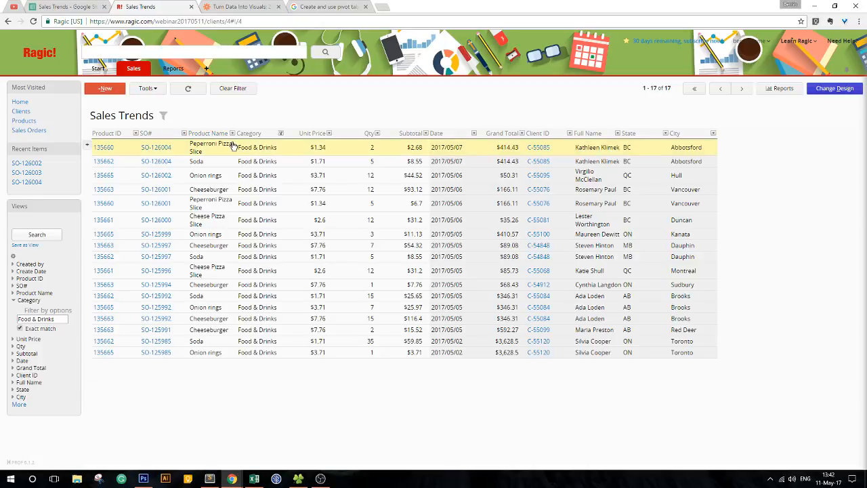
Check the Total & Summary of the Product Name column for the filtered Food & Drinks records.
click(232, 134)
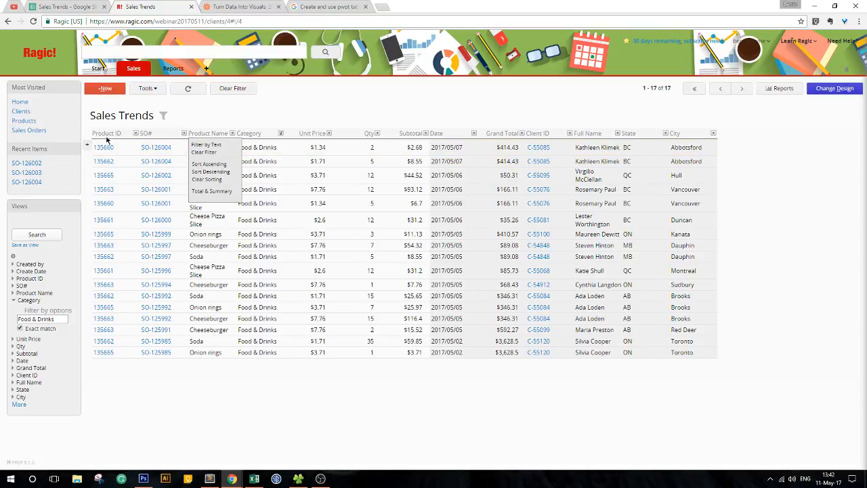
click(233, 134)
click(233, 134)
click(212, 192)
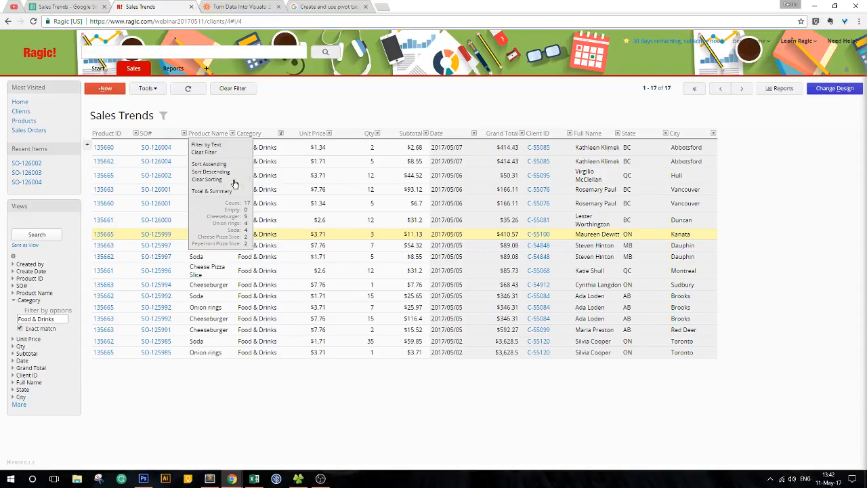
click(233, 135)
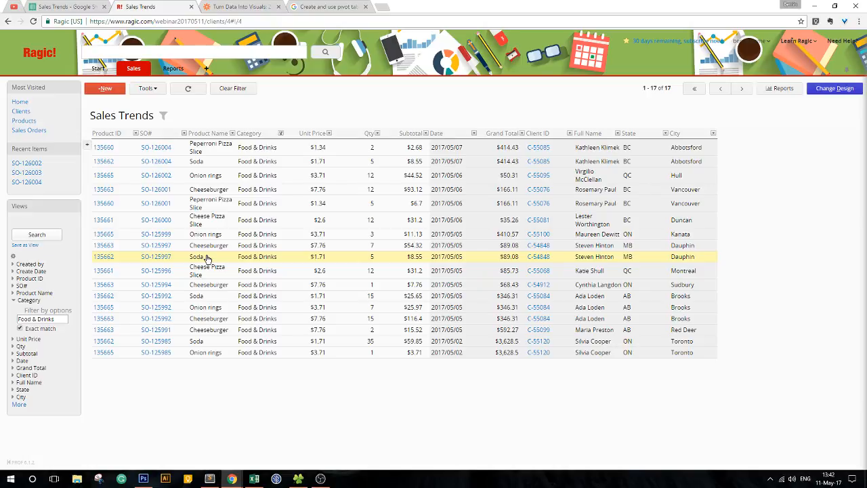
Sort the filtered records by Product Name in ascending order and check that column's Total & Summary.
click(232, 133)
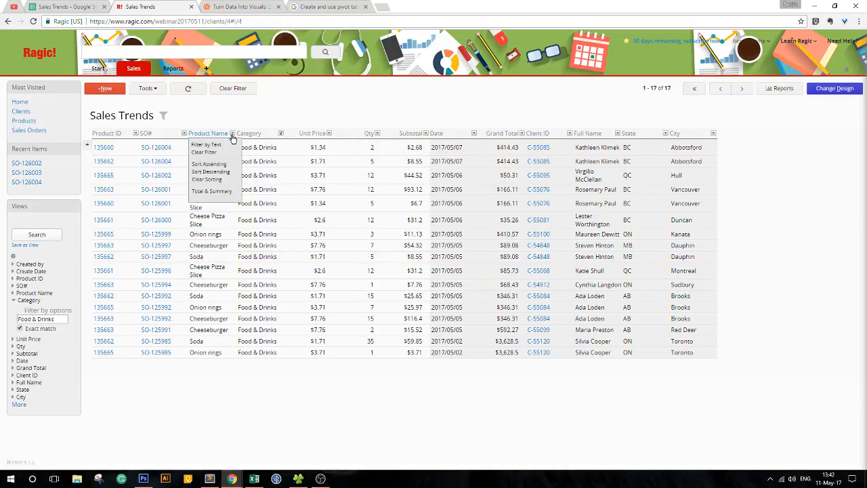
click(214, 165)
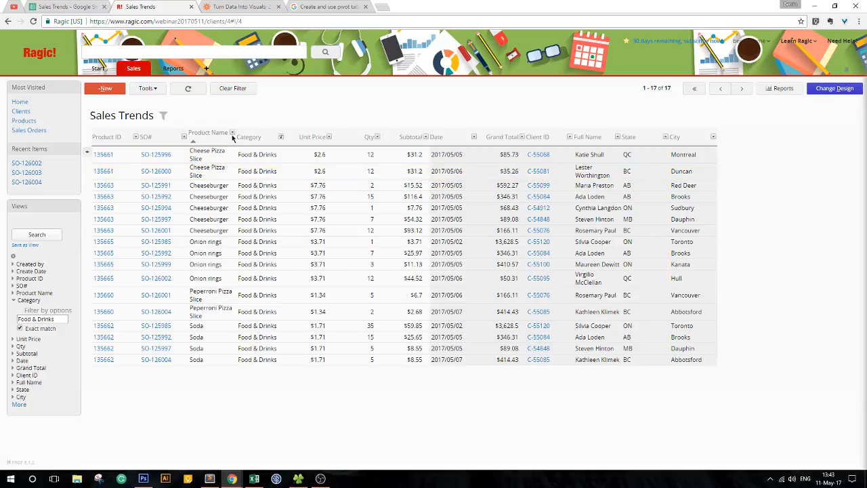
click(232, 133)
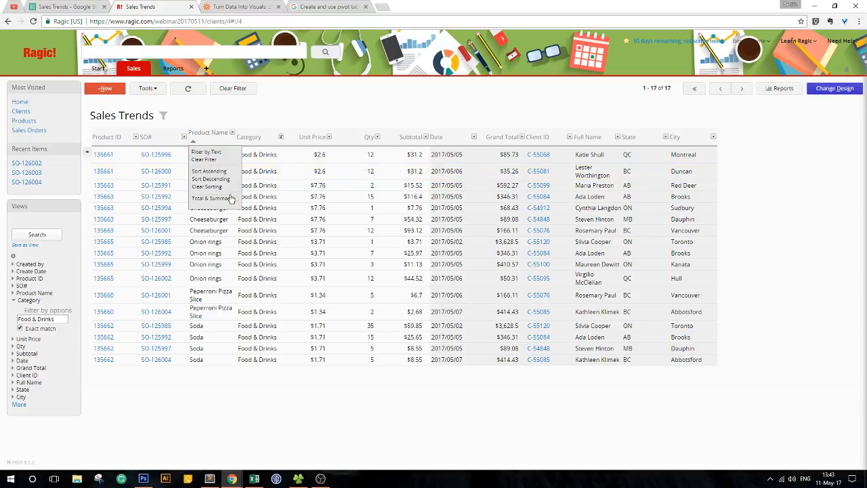
click(231, 198)
click(233, 134)
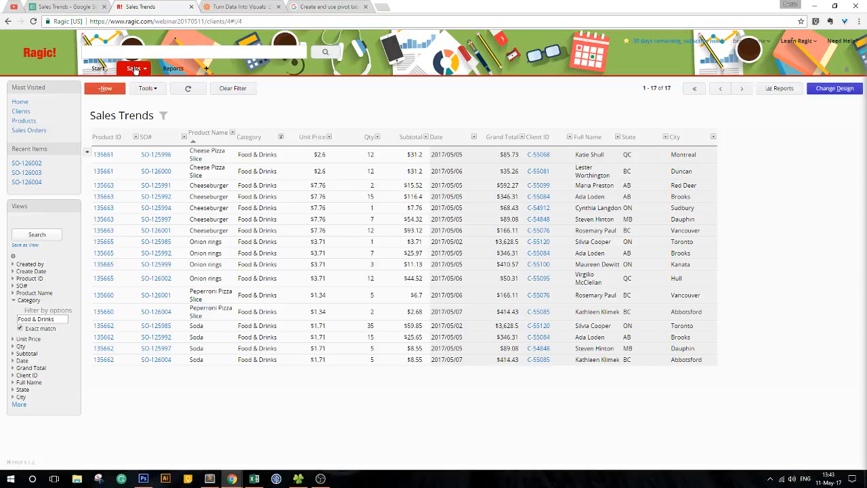
In the design mode of the newest sales order, create a new sheet from the product subtable, linked back by SO#.
mouse_move(136, 76)
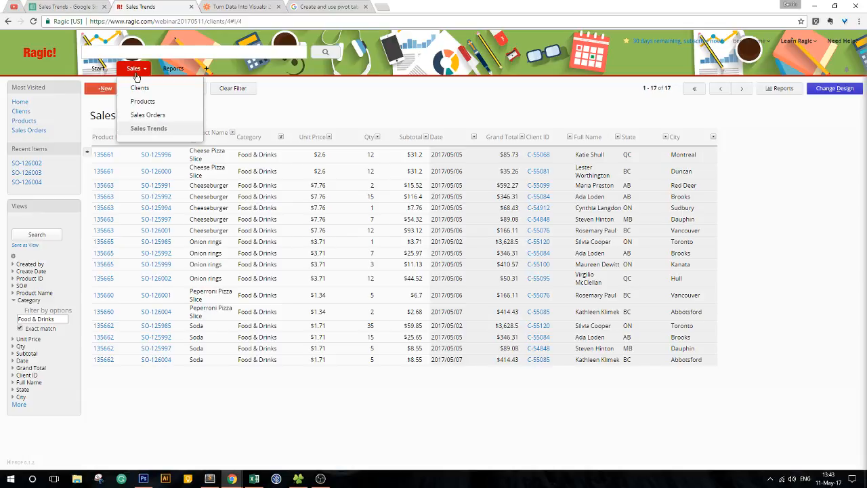
click(144, 119)
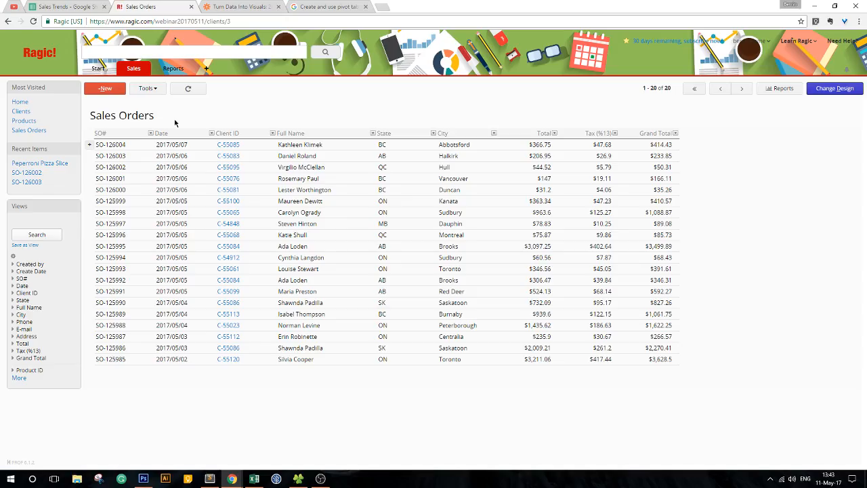
click(188, 143)
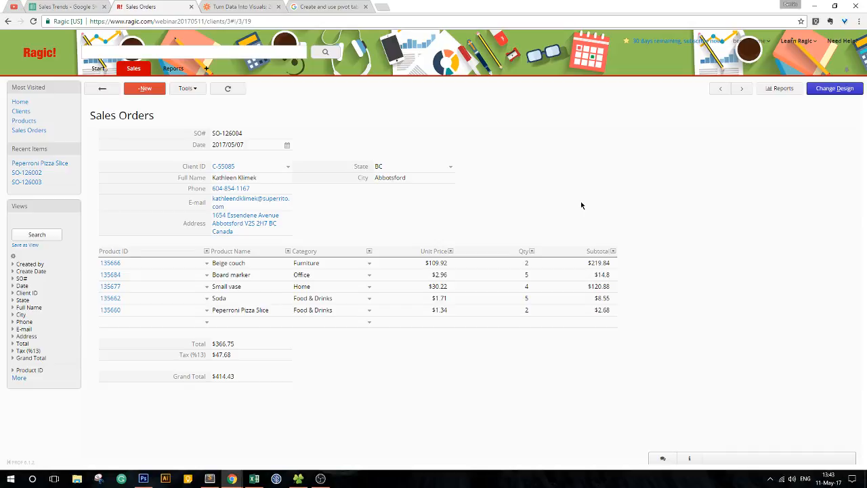
click(827, 91)
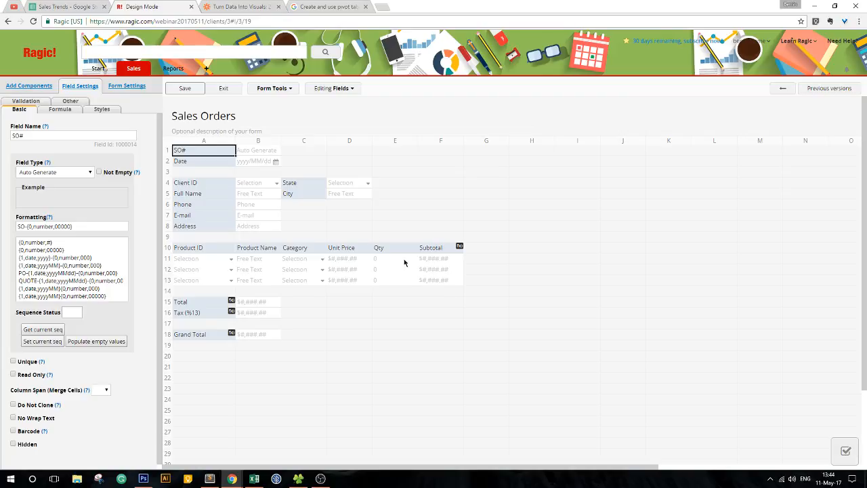
click(280, 89)
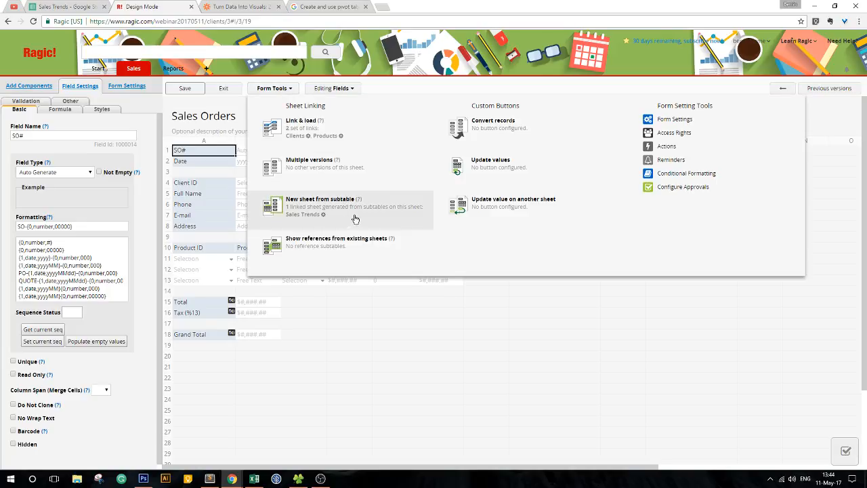
click(332, 205)
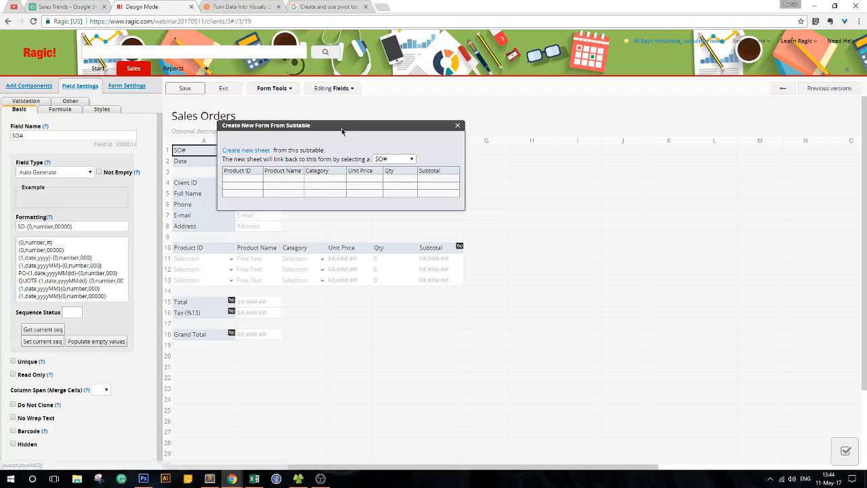
drag(343, 131, 479, 123)
click(382, 142)
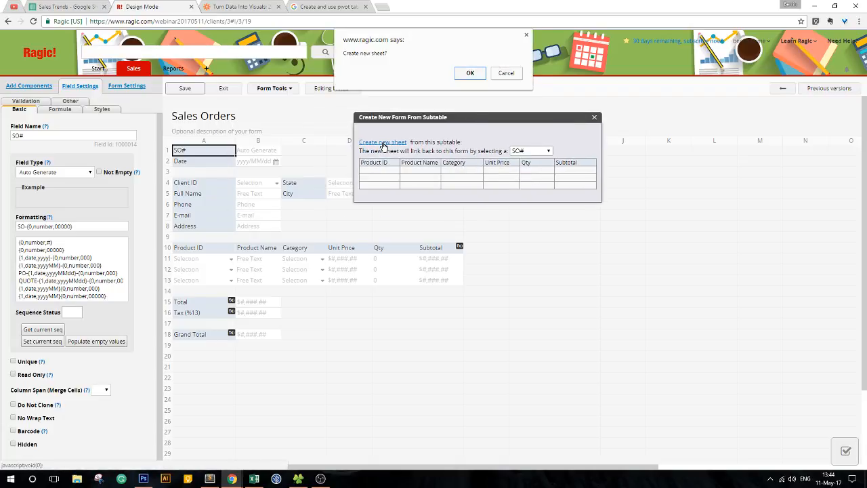
click(470, 74)
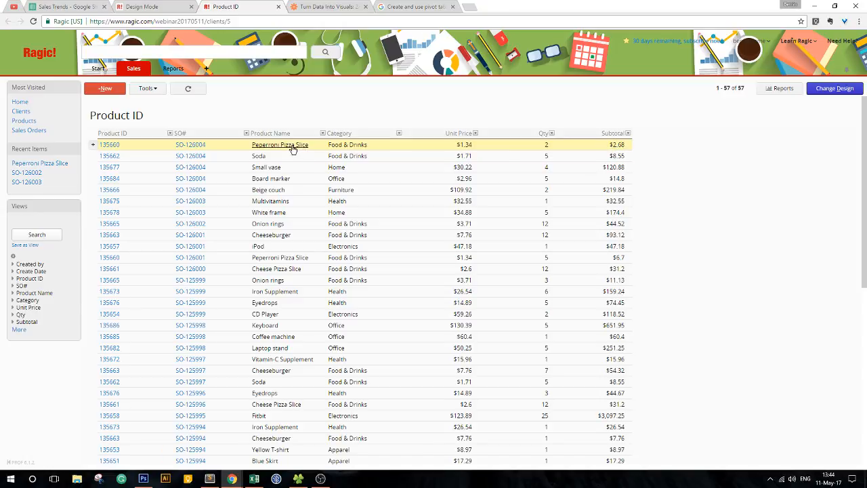
In the new sheet, preview the sales order linked to the first Peperroni Pizza Slice row, and open that record in design mode.
click(181, 144)
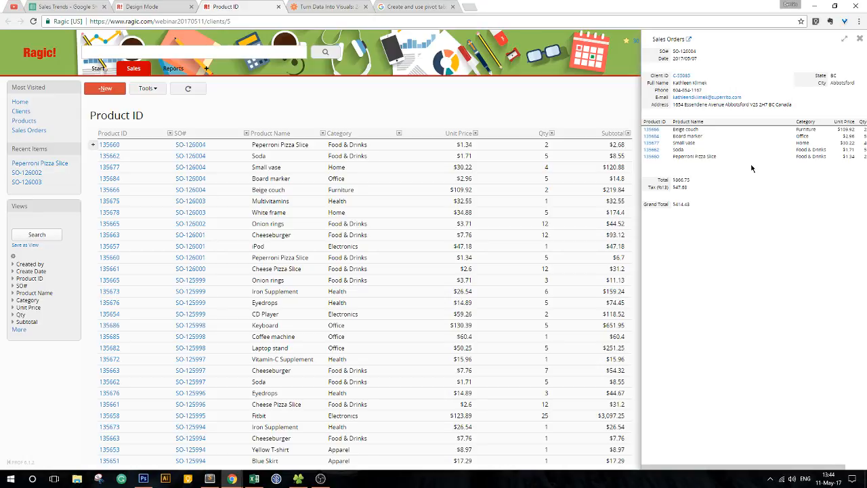
click(524, 143)
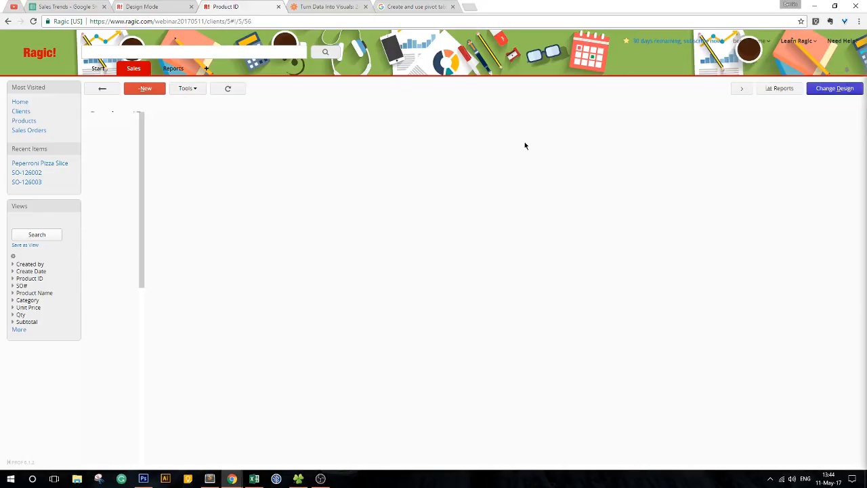
click(821, 89)
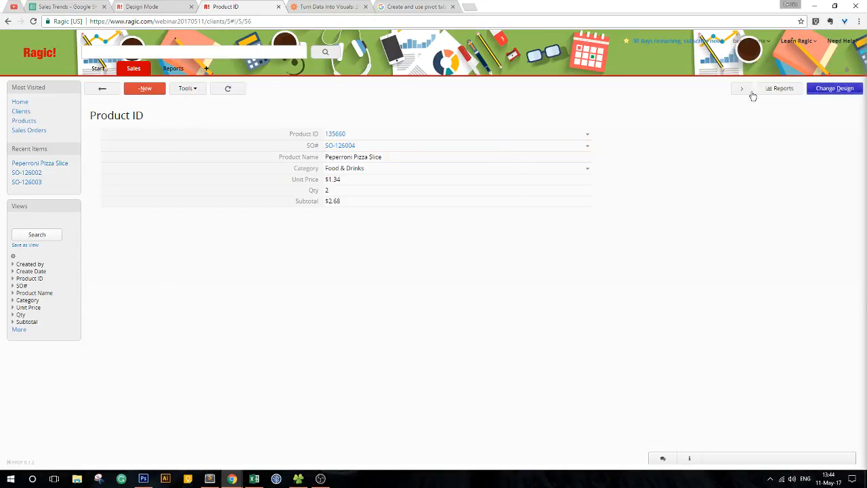
click(281, 91)
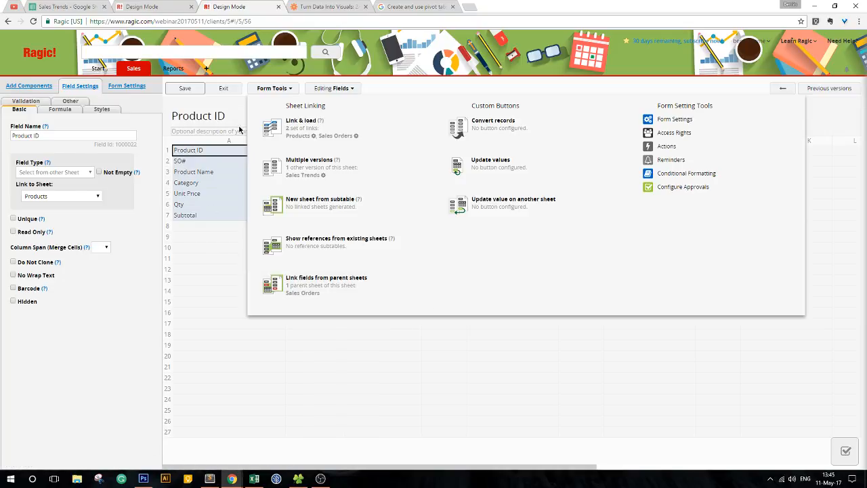
Rename the new sheet as Product Sales Trends and save its design.
double_click(215, 115)
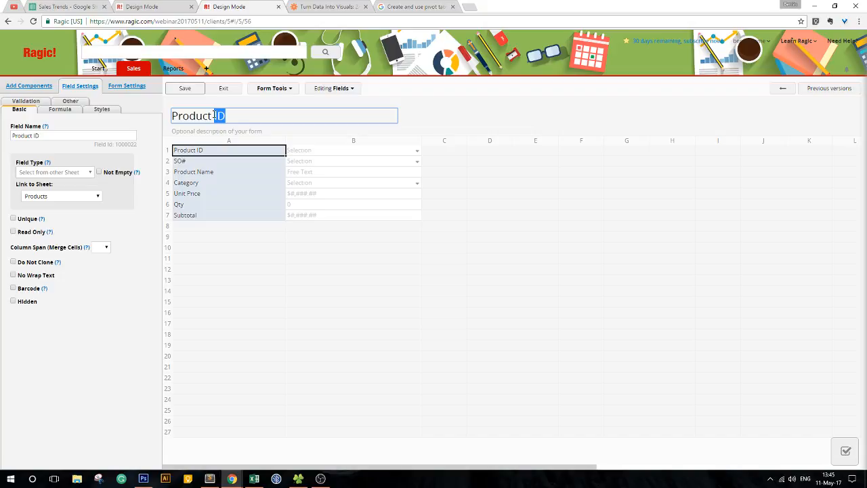
text(Sales Trend)
click(185, 90)
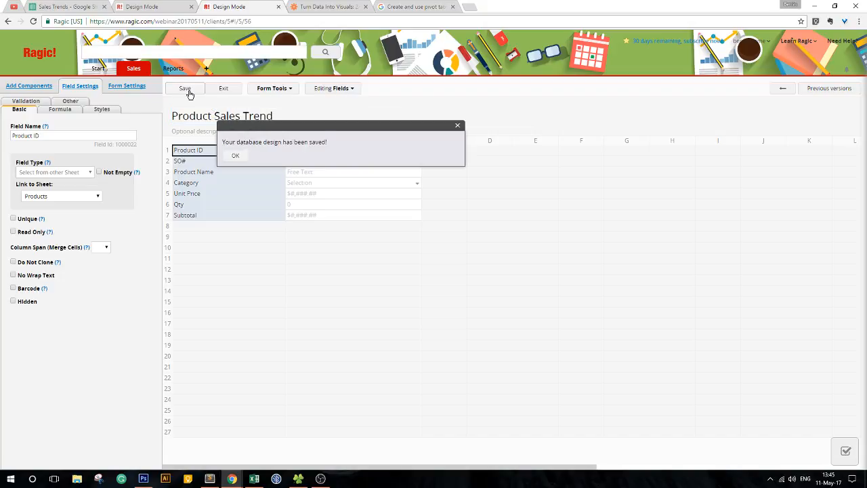
click(263, 117)
text(s)
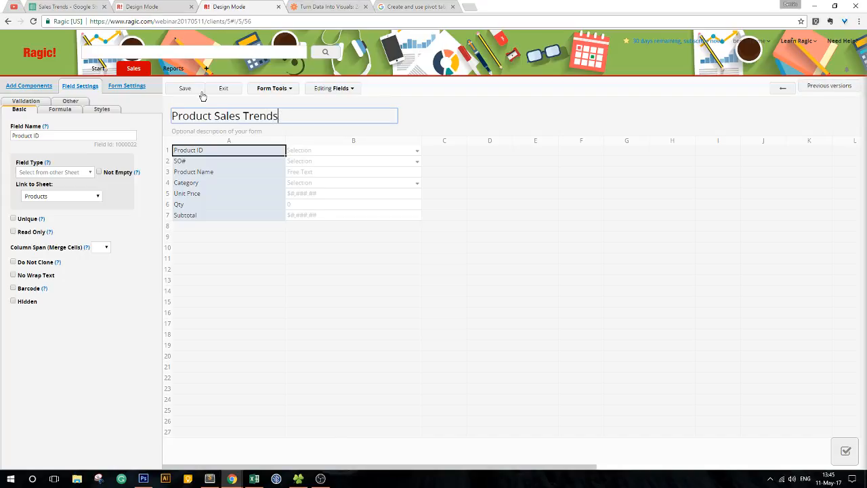
click(201, 95)
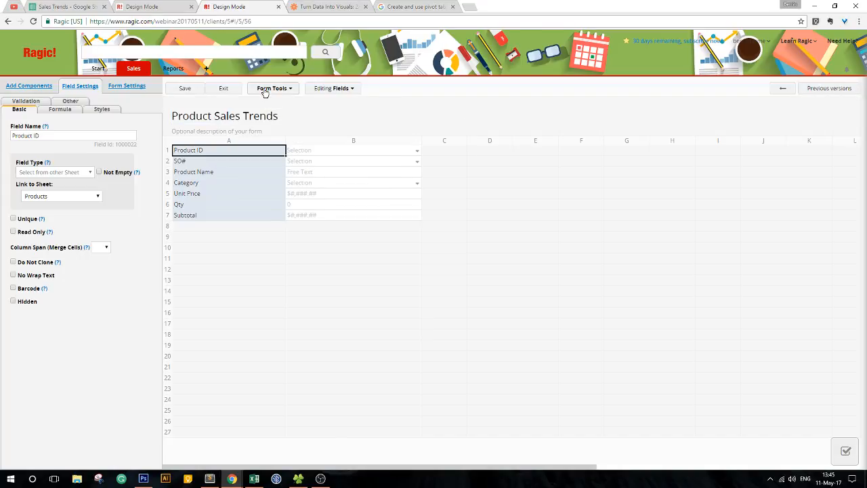
Link the City and State fields from the parent Sales Orders sheet into rows 9 and 10 of the form.
click(264, 88)
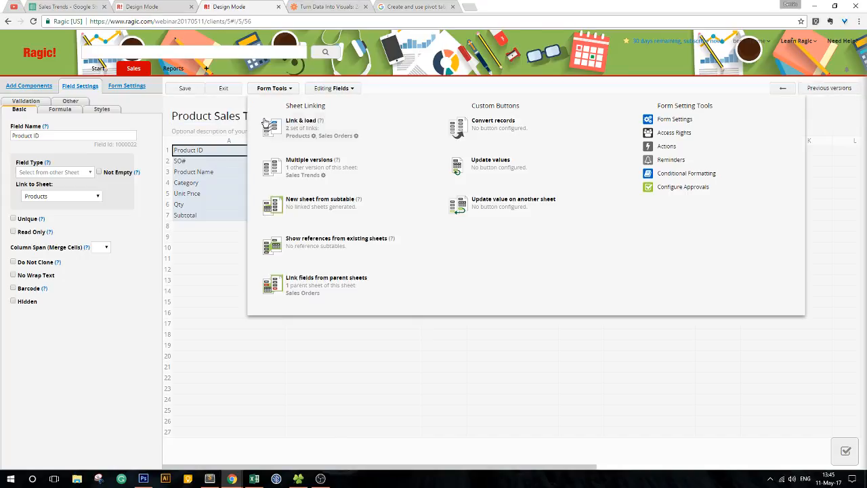
click(303, 295)
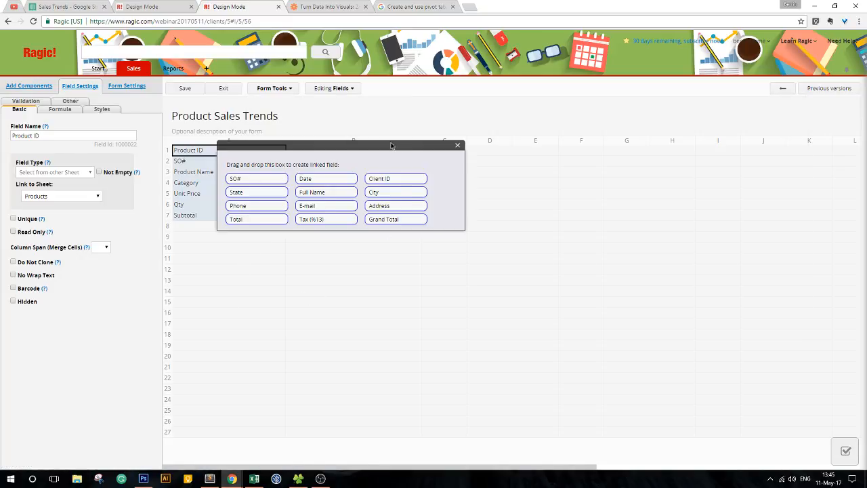
drag(389, 144, 620, 134)
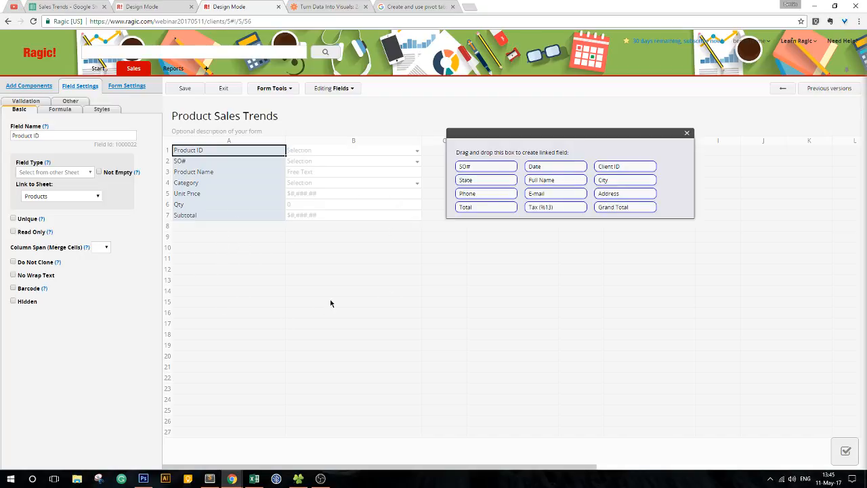
drag(605, 180, 198, 241)
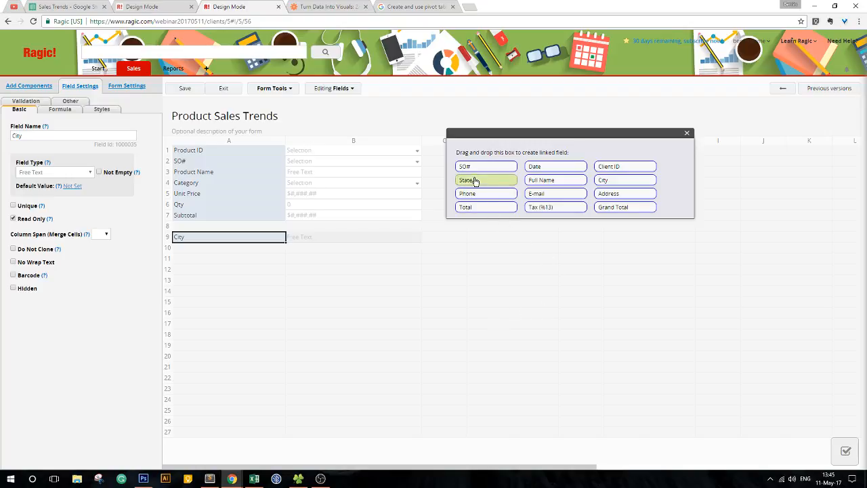
drag(468, 179, 203, 251)
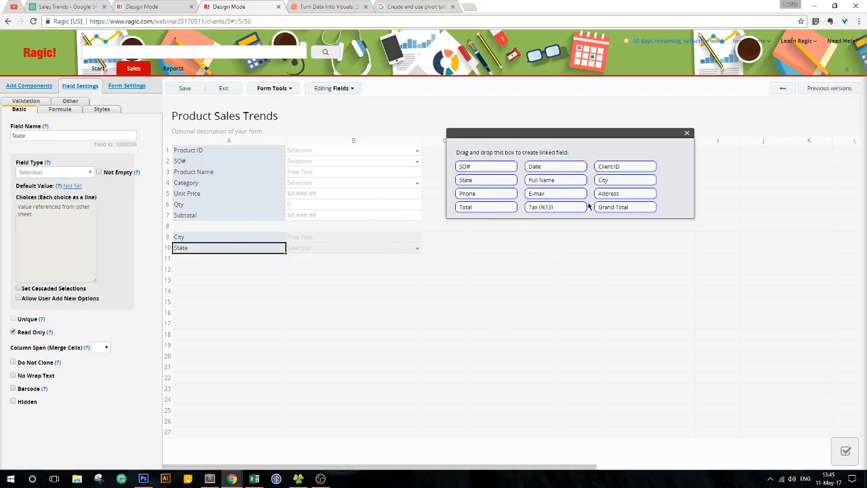
Link Grand Total and Full Name into rows 11 and 12, discarding a trial Total field, and save and exit the design.
drag(481, 211, 233, 262)
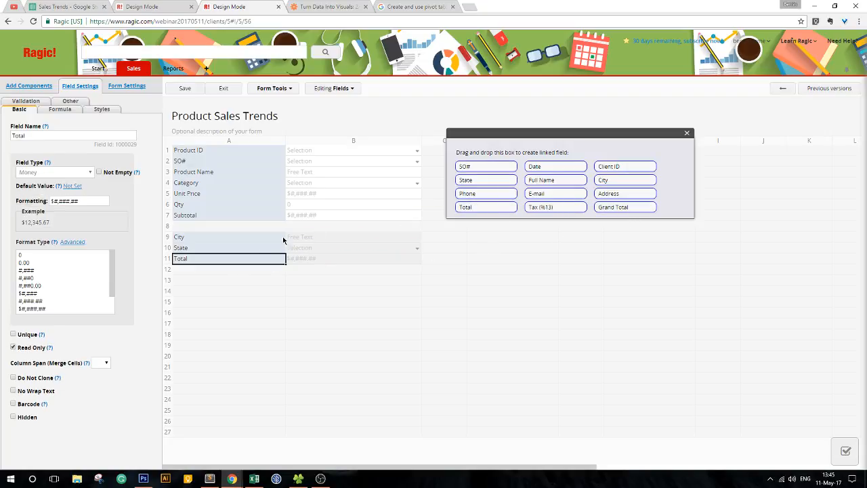
key(Delete)
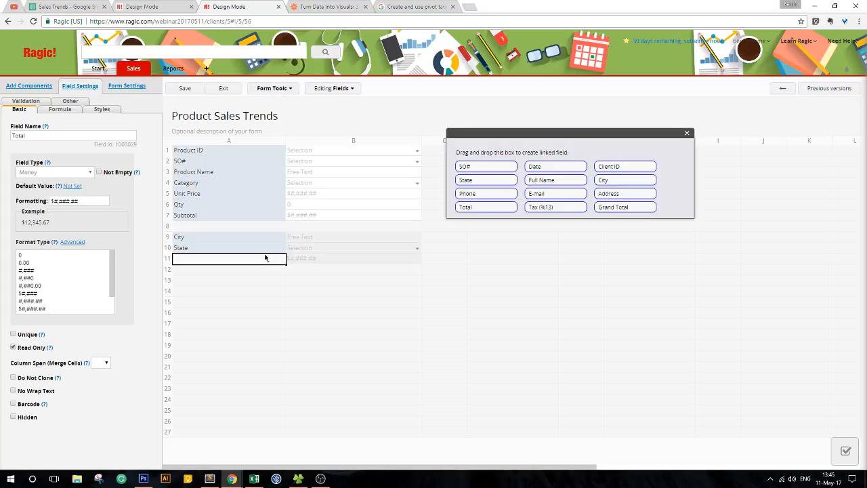
drag(603, 207, 224, 263)
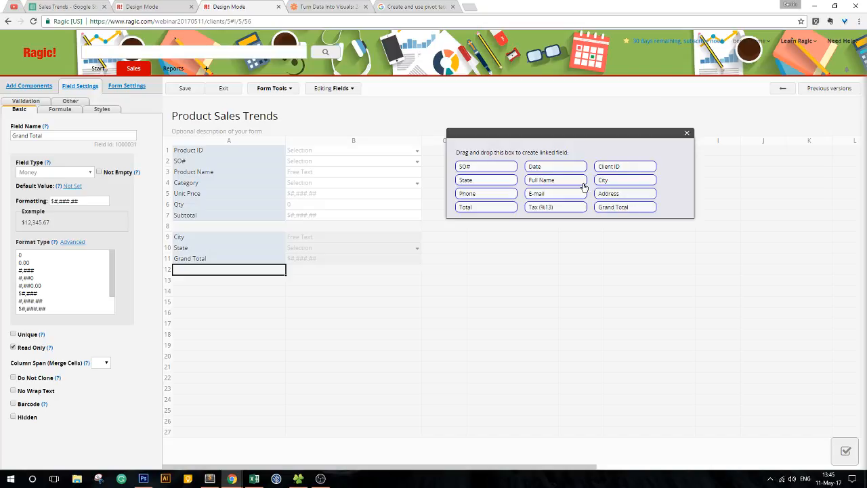
drag(574, 181, 222, 275)
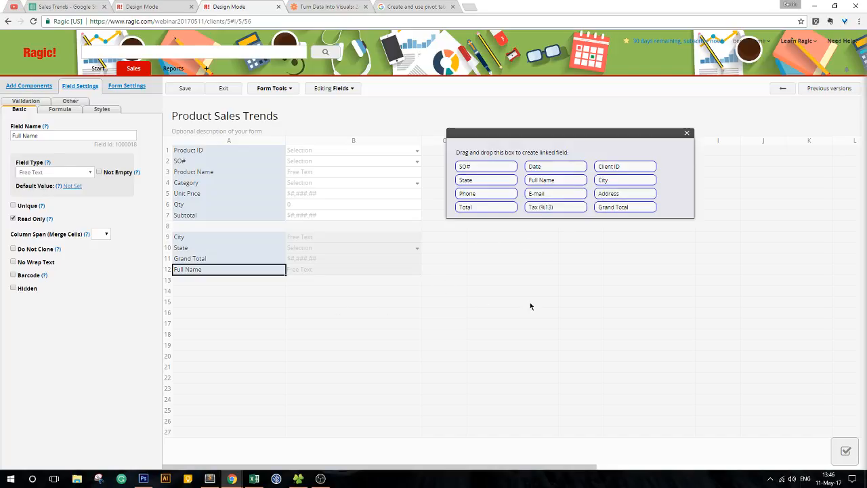
click(195, 91)
click(222, 89)
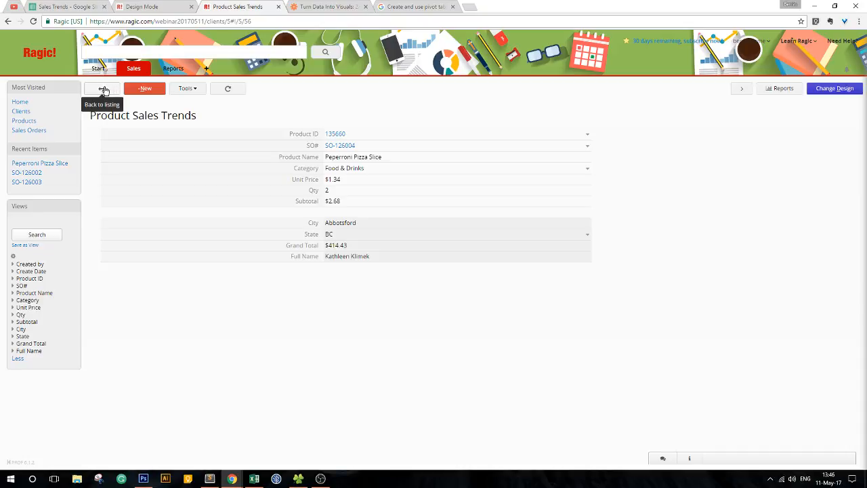
Open the Sales Trends sheet and clear its Food & Drinks category filter.
mouse_move(137, 76)
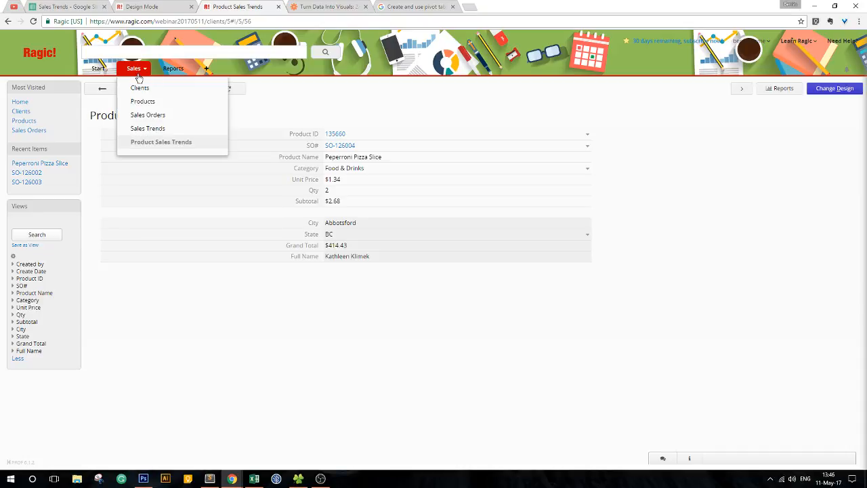
click(149, 131)
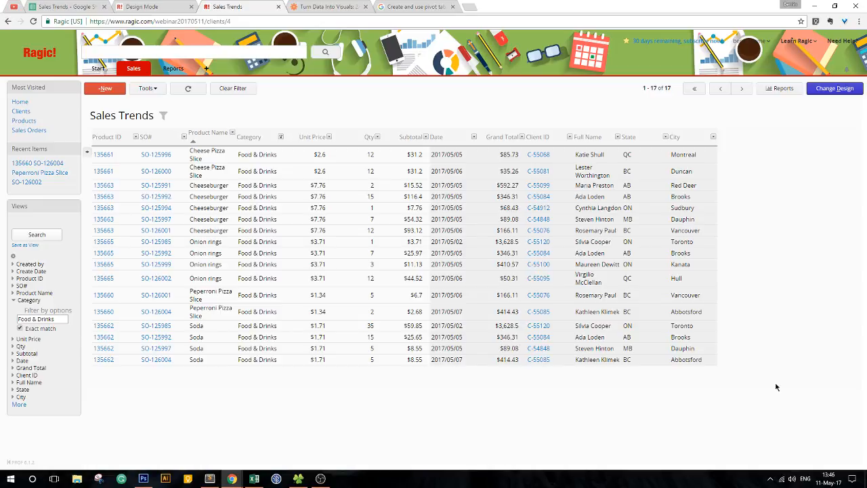
click(237, 91)
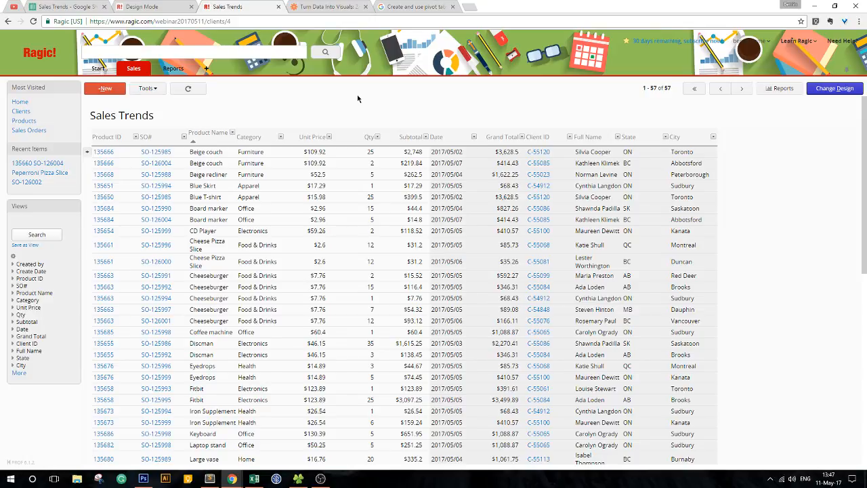
Widen the Full Name column in the Sales Trends design, and save and exit the design.
click(835, 88)
drag(673, 138, 700, 139)
click(185, 93)
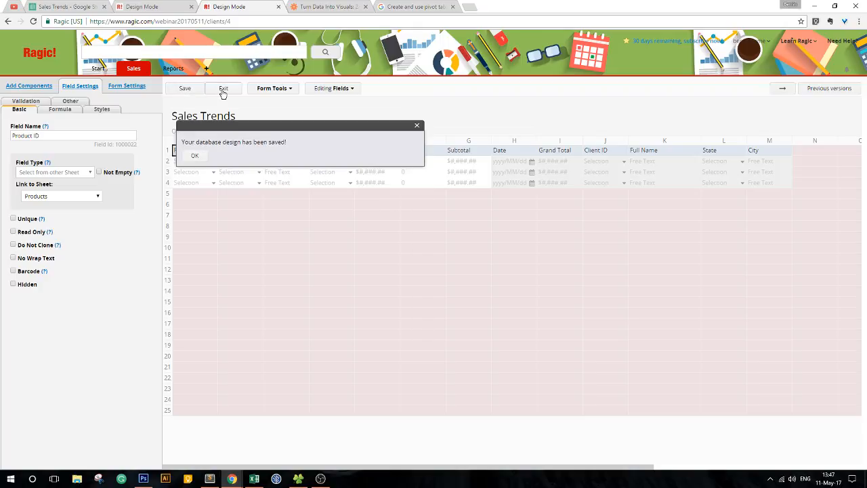
click(223, 89)
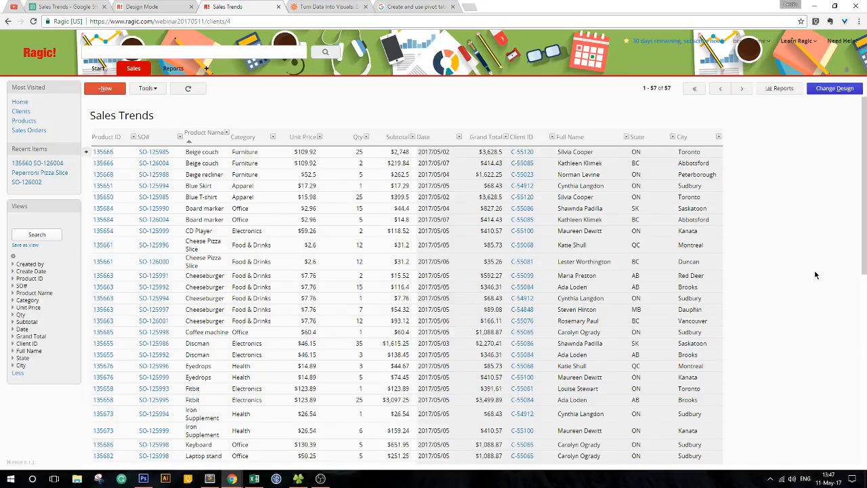
Look through the whole unfiltered Sales Trends listing of products, orders and client locations.
scroll(816, 274, down, 6)
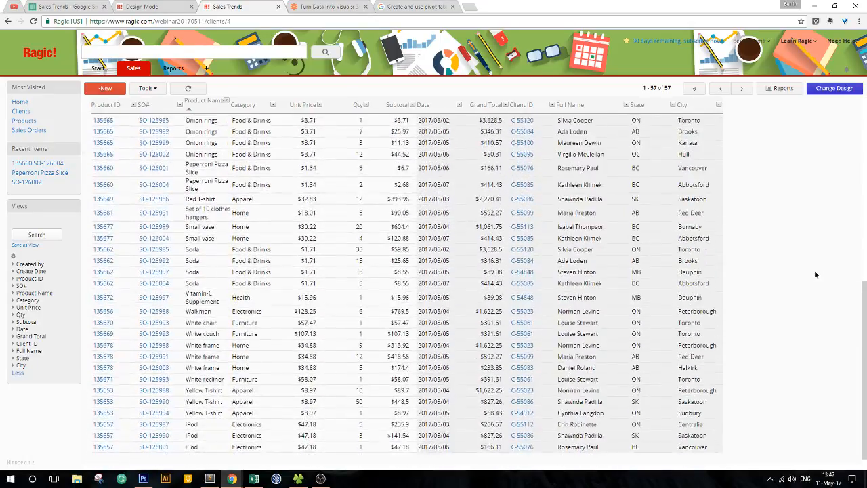
scroll(816, 274, down, 1)
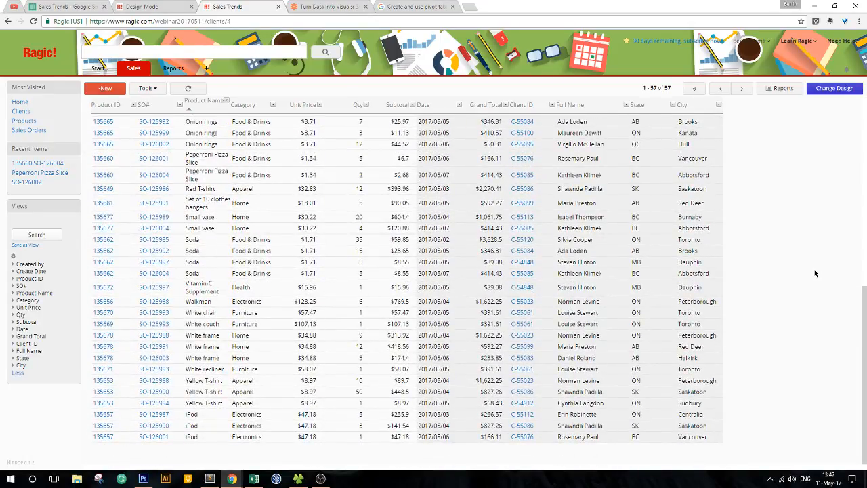
scroll(811, 269, up, 7)
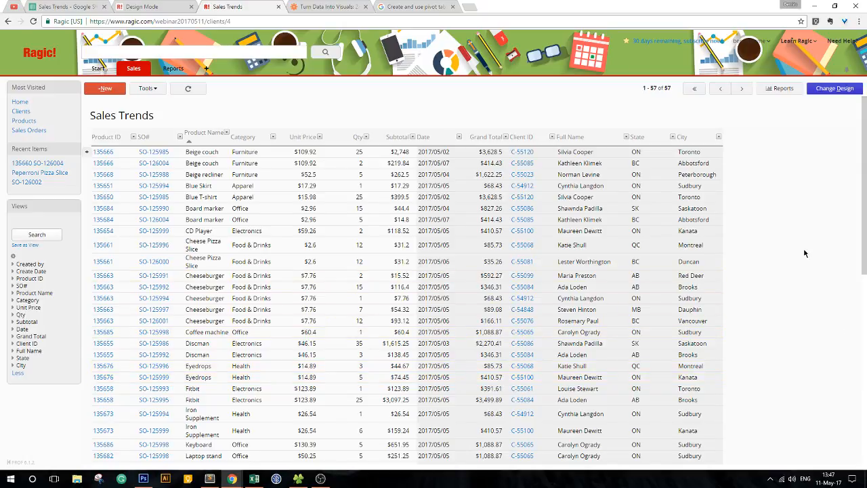
scroll(806, 276, down, 2)
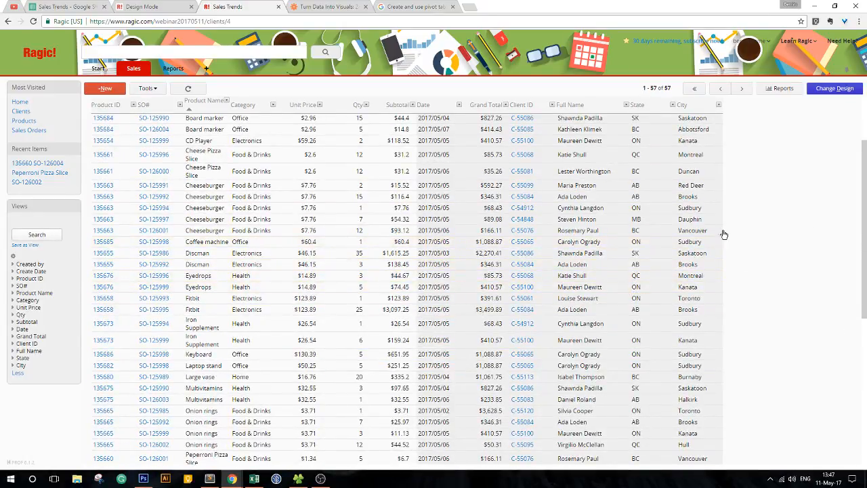
scroll(694, 401, down, 3)
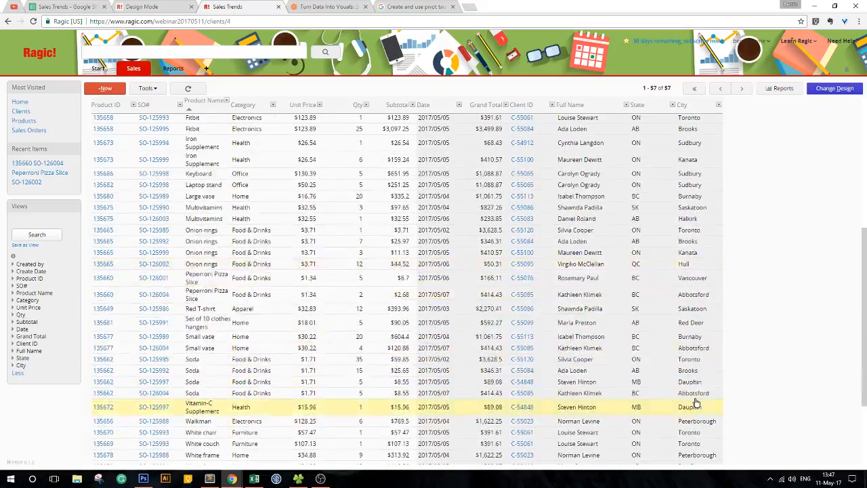
scroll(694, 402, up, 5)
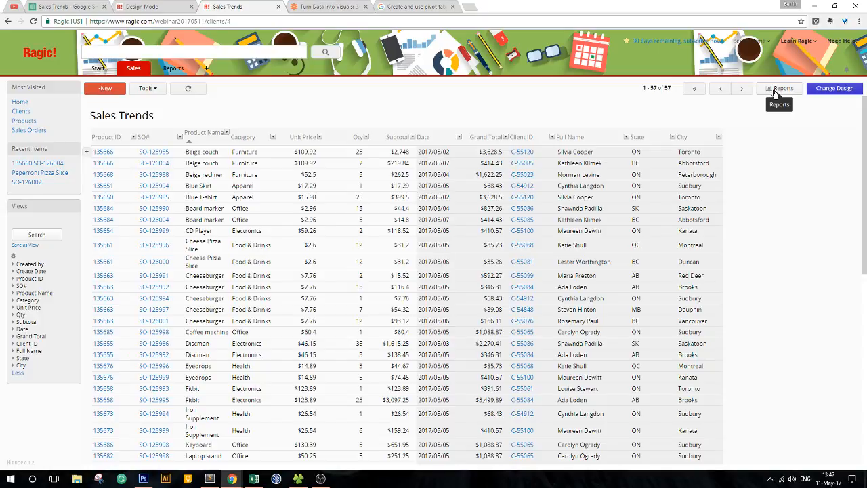
Clear the Product Name sorting in Sales Trends and create a ranking report of Product Name by Qty.
click(227, 133)
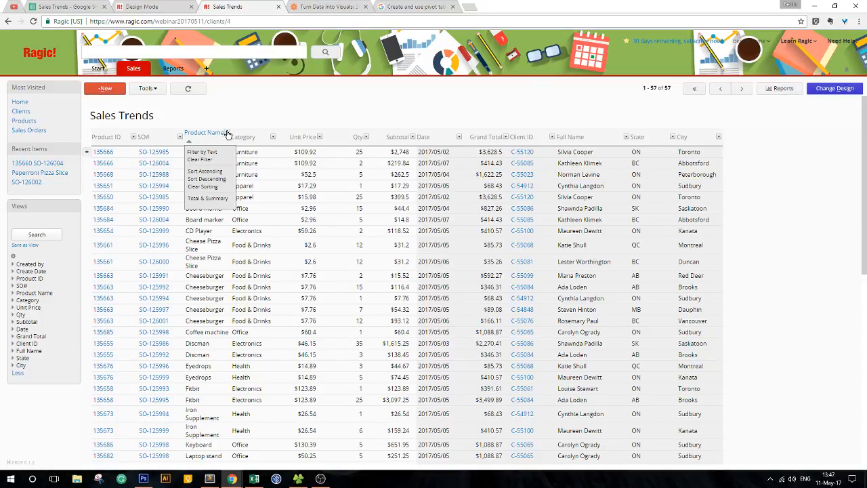
click(205, 187)
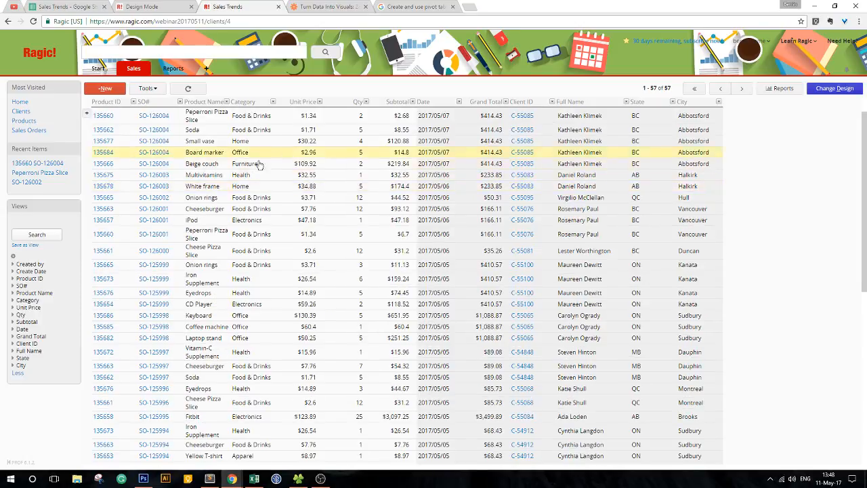
click(786, 89)
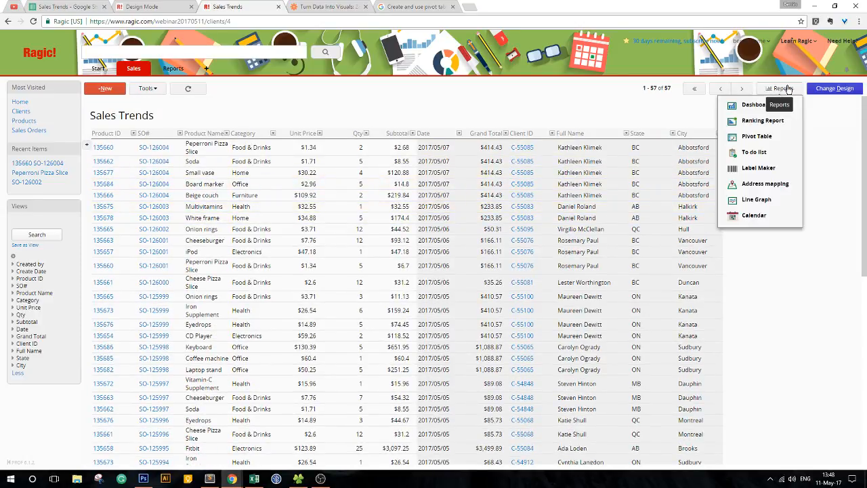
click(780, 120)
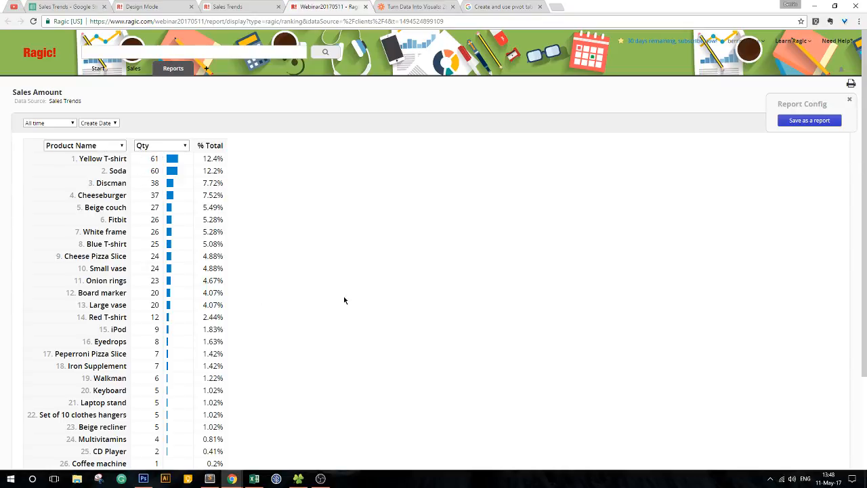
Switch the ranking field to Category to compare category quantities, and set it back to Product Name.
scroll(362, 289, down, 3)
scroll(363, 289, up, 3)
scroll(362, 290, down, 1)
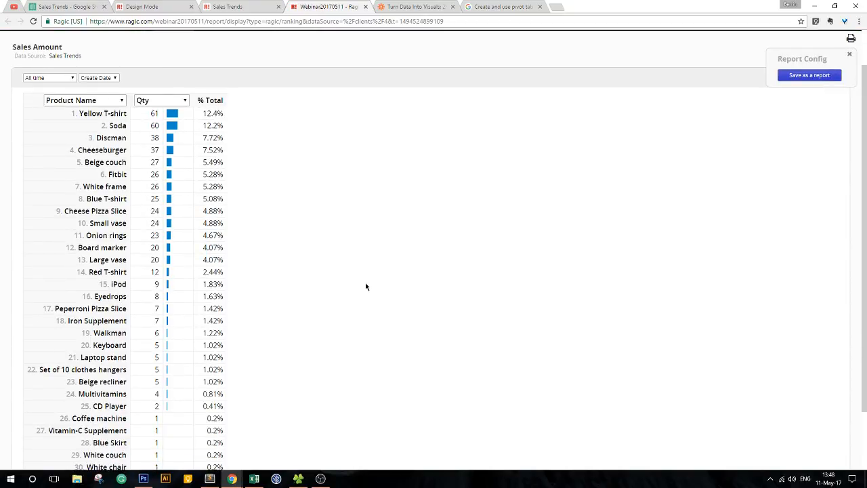
click(78, 103)
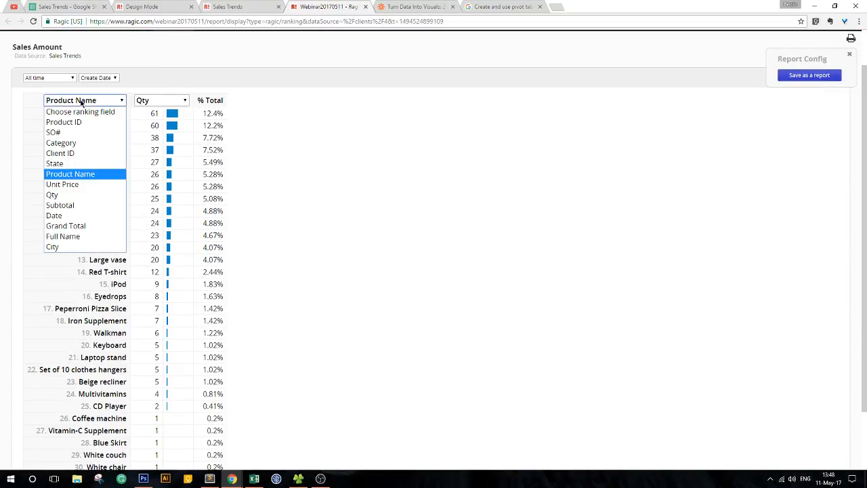
click(65, 143)
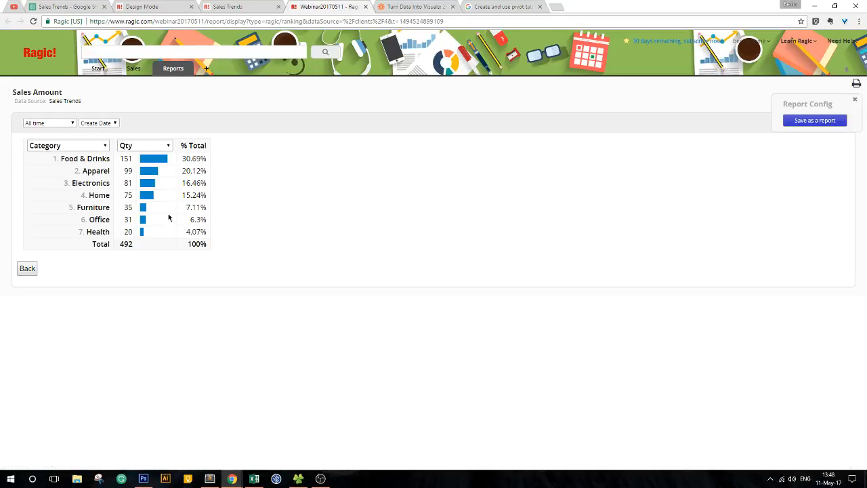
click(84, 148)
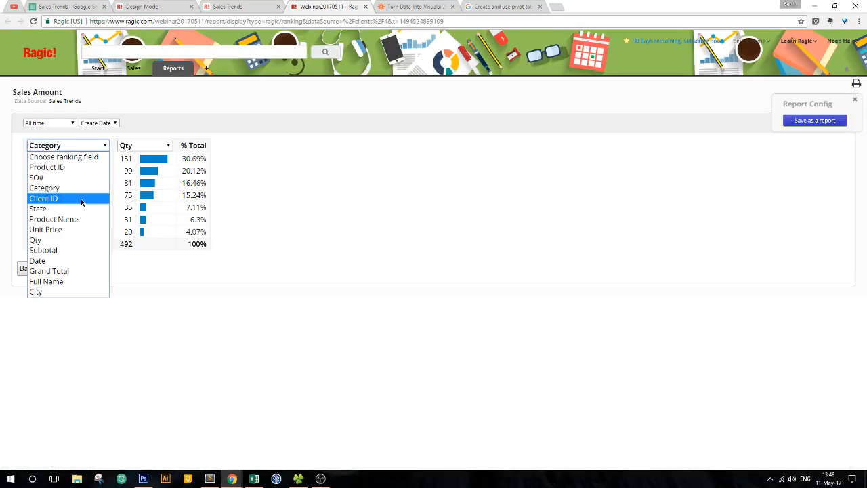
click(74, 222)
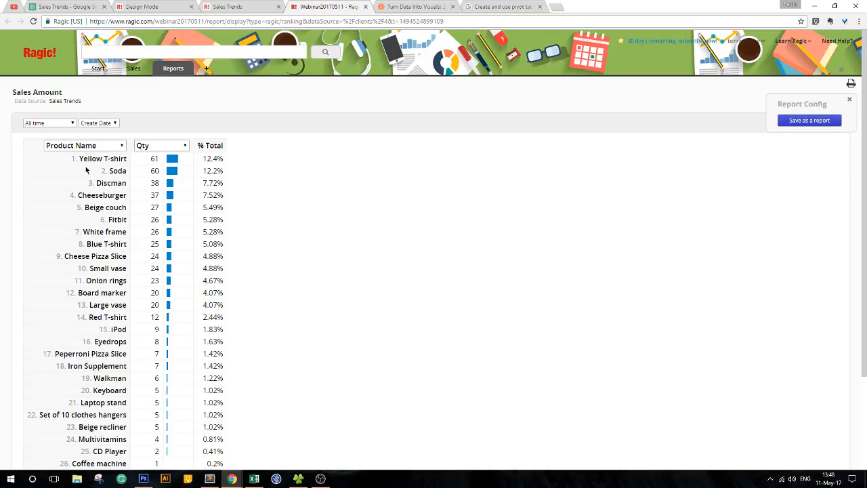
Examine the quantity ranking of the products, comparing Yellow T-shirt with Blue T-shirt and checking the list down to its total.
drag(80, 158, 128, 157)
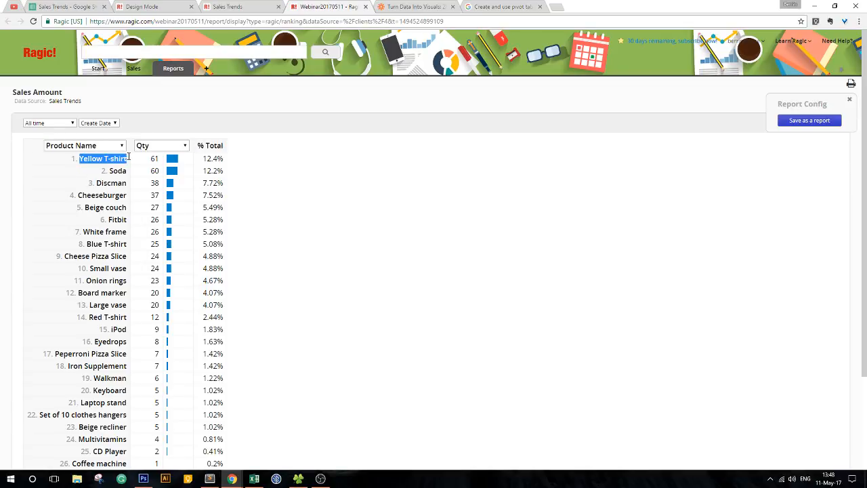
mouse_move(88, 244)
mouse_down()
mouse_move(127, 245)
mouse_move(84, 244)
mouse_up()
click(128, 249)
drag(80, 159, 127, 157)
click(126, 158)
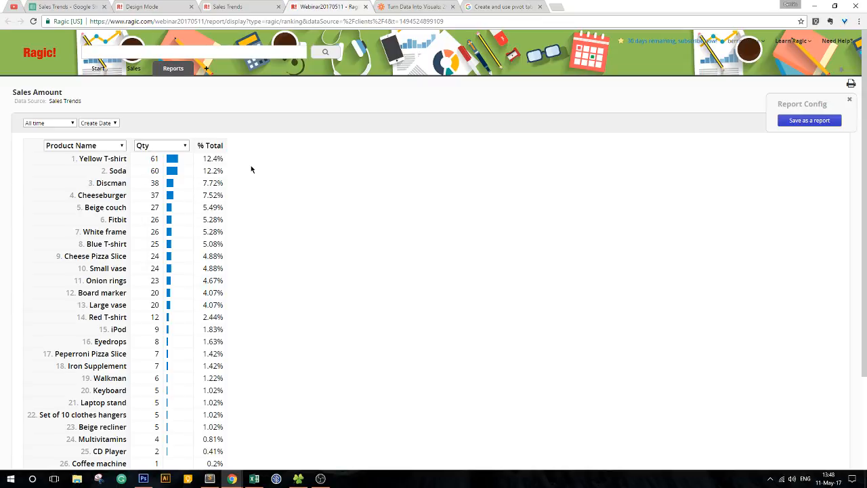
scroll(278, 203, down, 2)
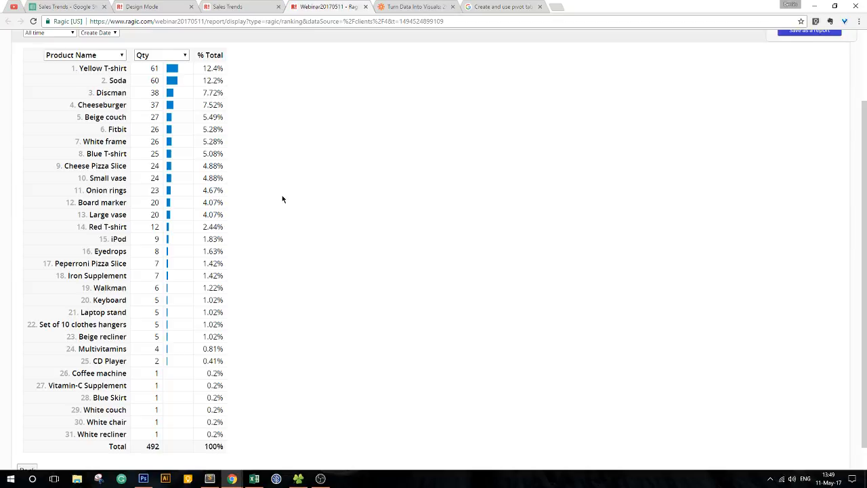
scroll(282, 196, up, 2)
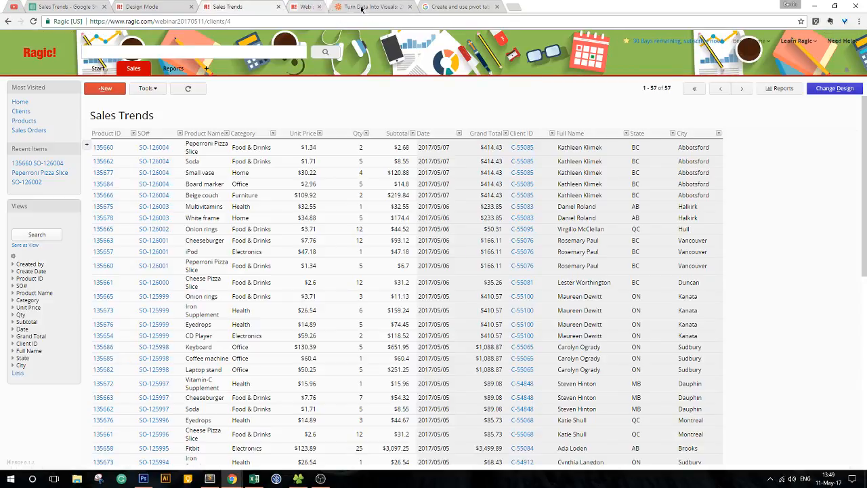
Create a pivot table from Sales Trends with Category as the column field and Product Name as the row field.
click(365, 7)
click(788, 91)
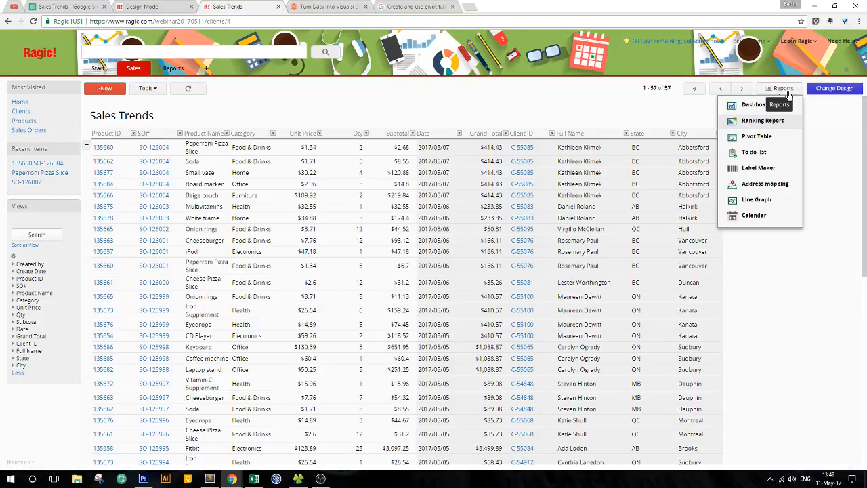
click(783, 136)
click(127, 112)
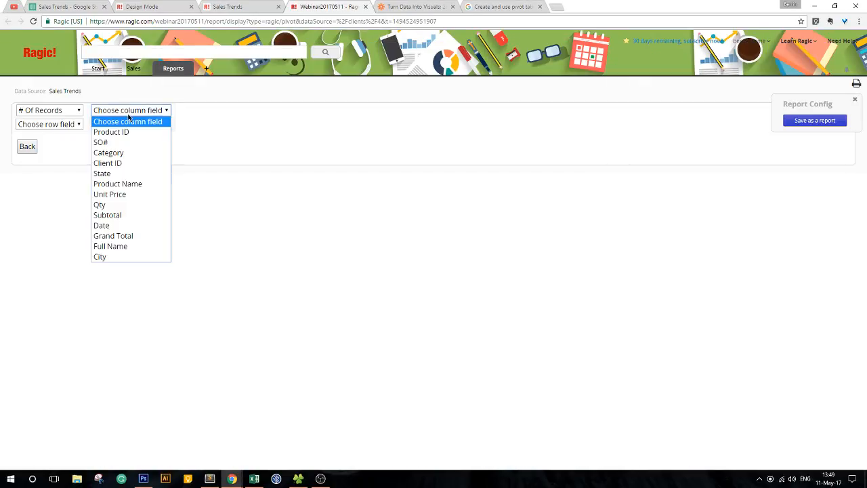
click(135, 153)
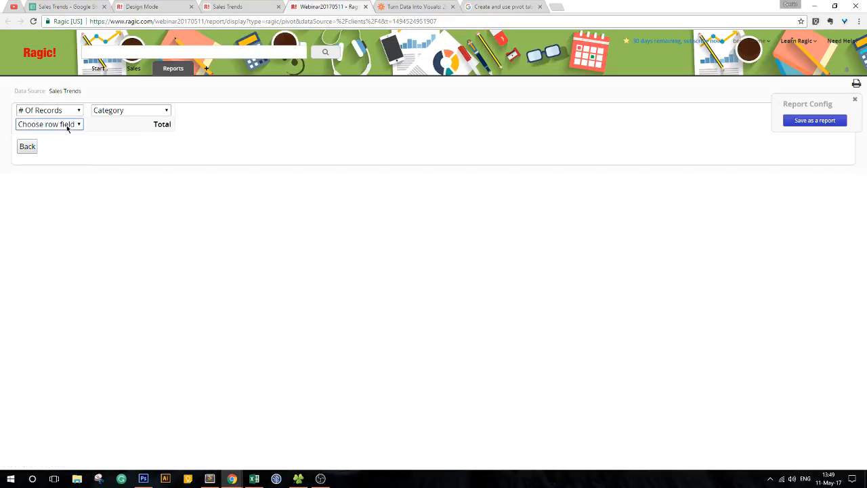
click(65, 125)
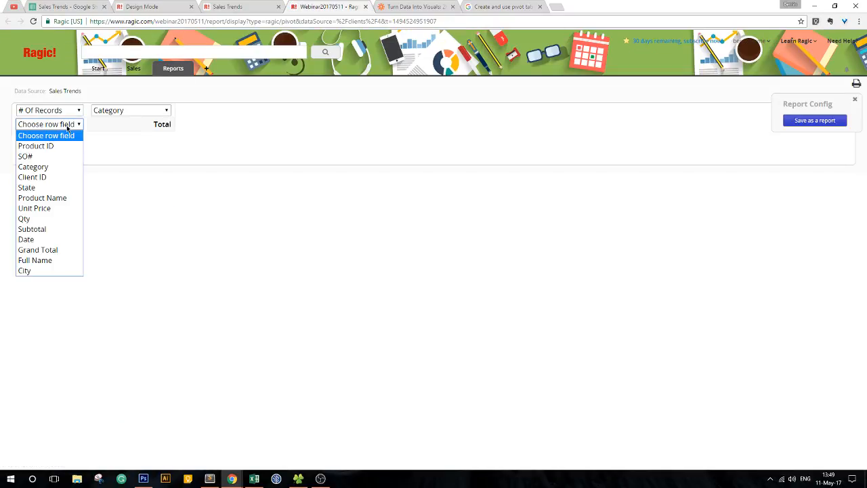
click(53, 198)
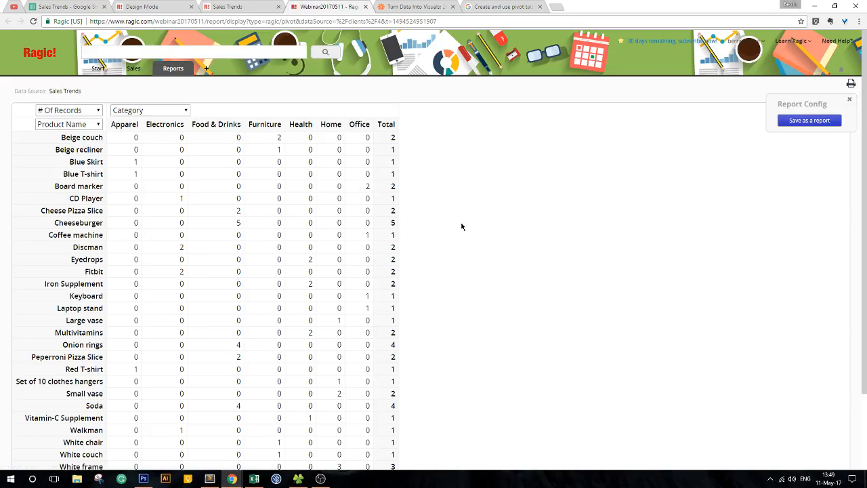
Set the pivot table's value field to the numeric Qty and check the Beige couch figure under Furniture.
drag(270, 125, 283, 136)
scroll(287, 197, down, 3)
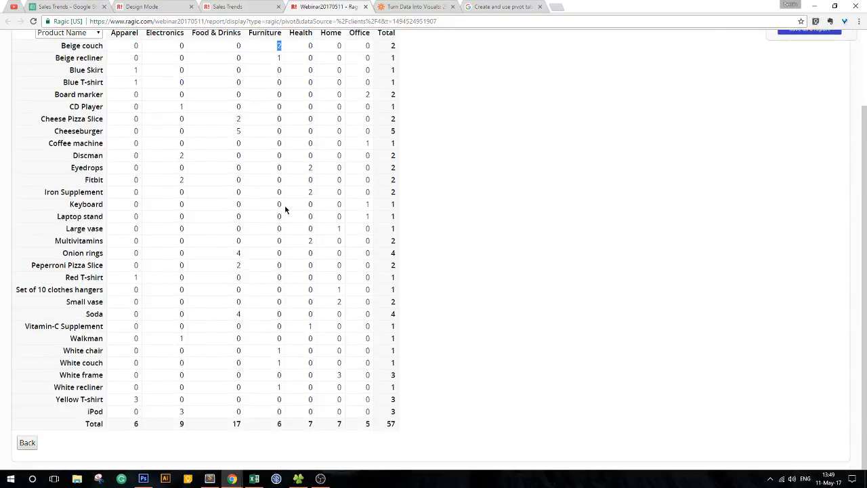
scroll(285, 210, up, 3)
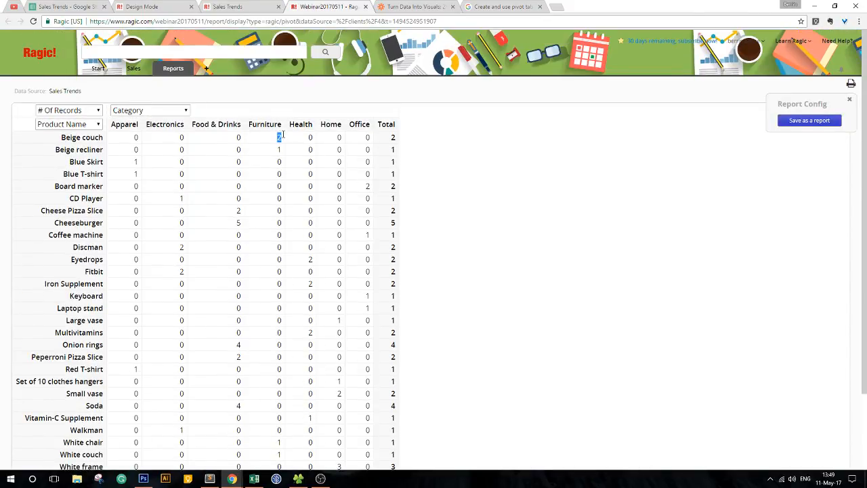
click(86, 115)
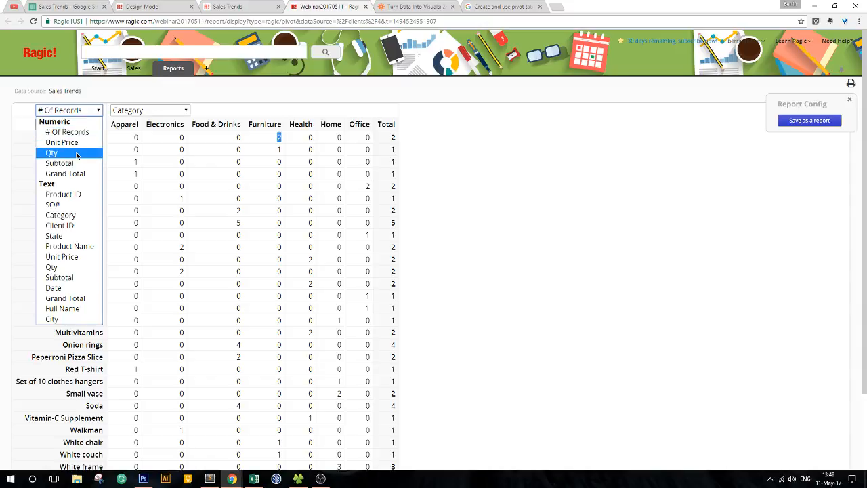
click(52, 153)
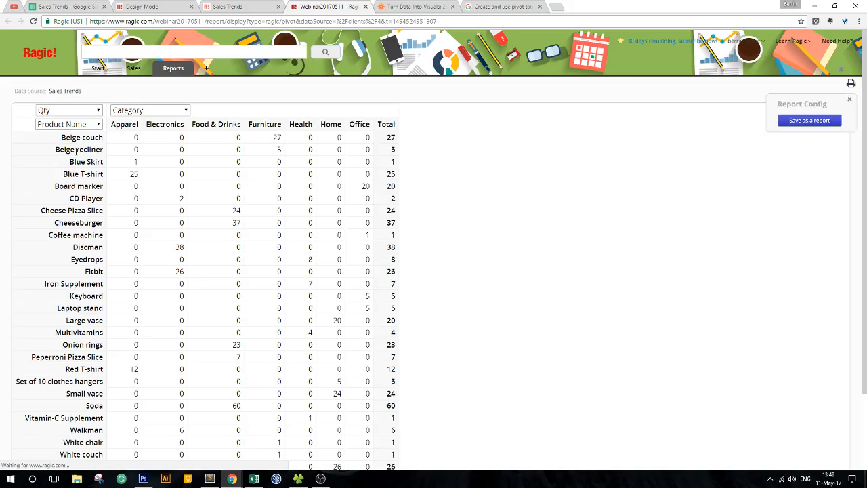
double_click(277, 138)
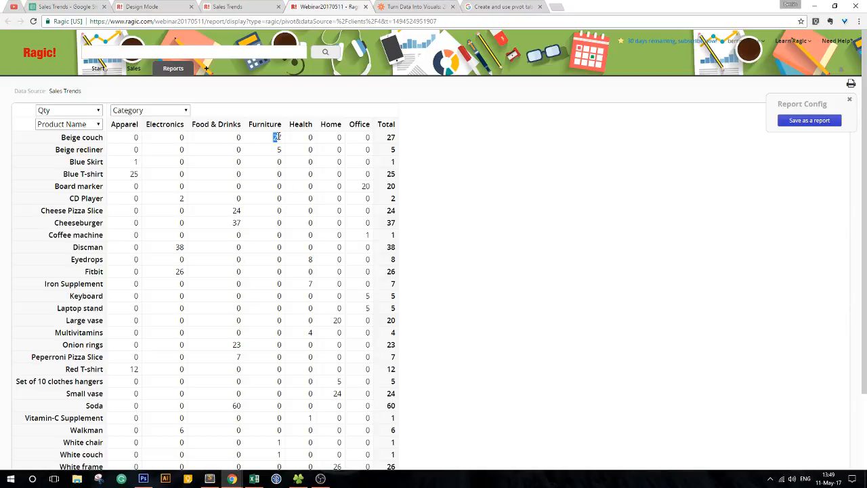
Switch the pivot table's value field to # Of Records for comparison, set it back to the numeric Qty, and review the table.
click(71, 111)
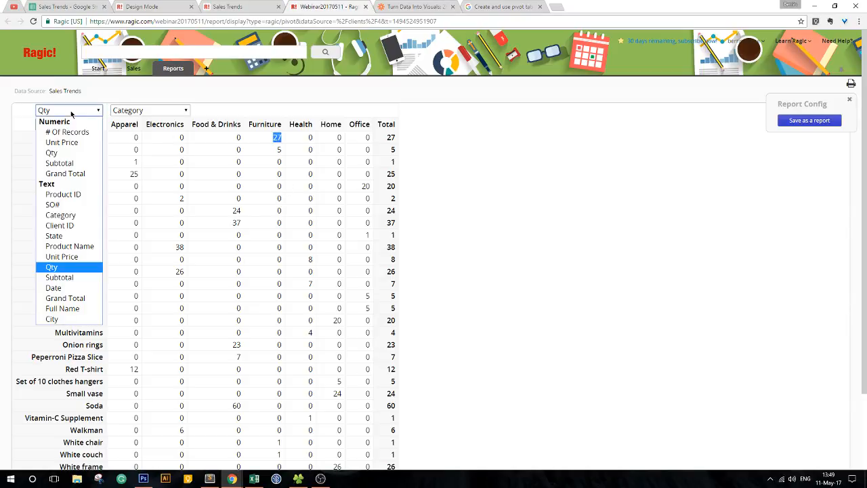
click(67, 132)
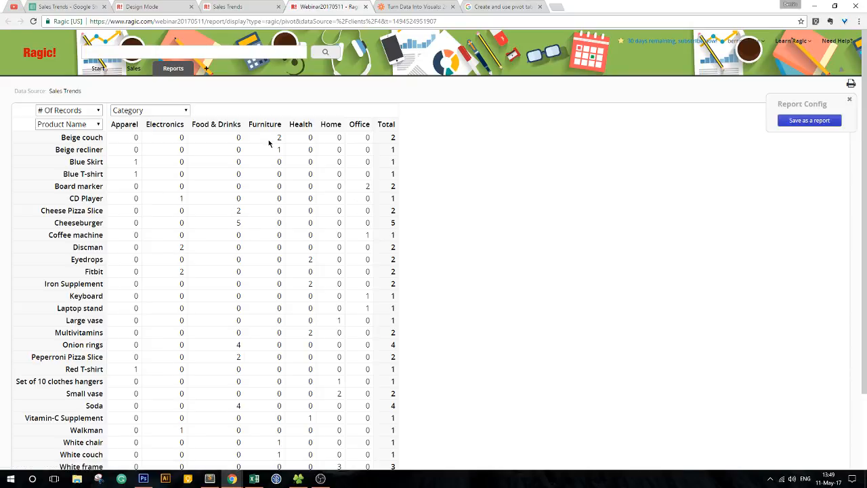
click(65, 111)
click(52, 153)
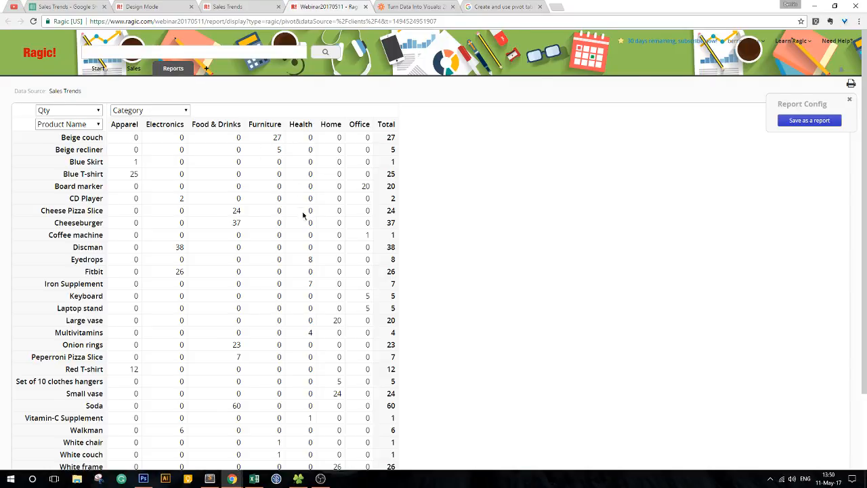
scroll(682, 306, down, 3)
scroll(658, 316, up, 3)
Return to the Sales Trends sheet, create a dashboard report from it, and look over its summary figures and charts.
mouse_move(135, 75)
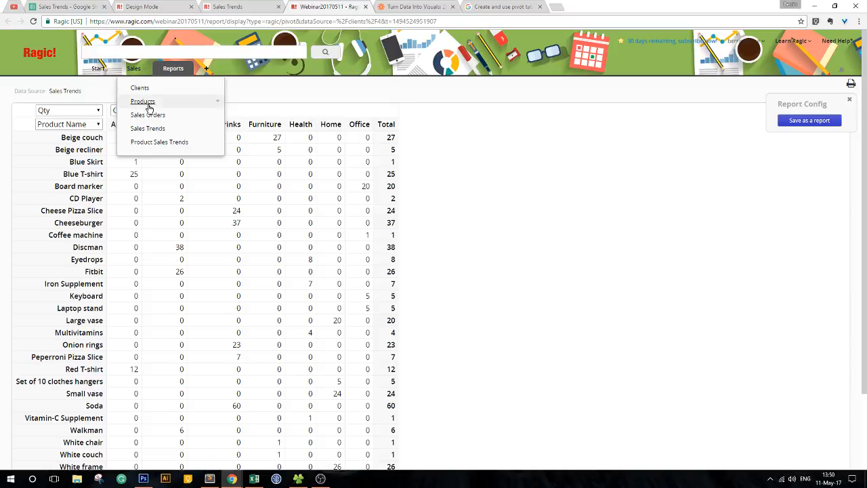
click(151, 128)
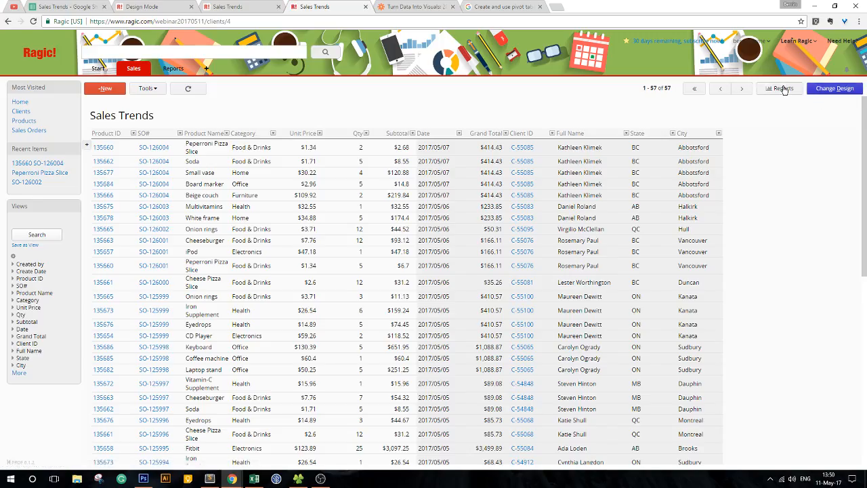
click(783, 88)
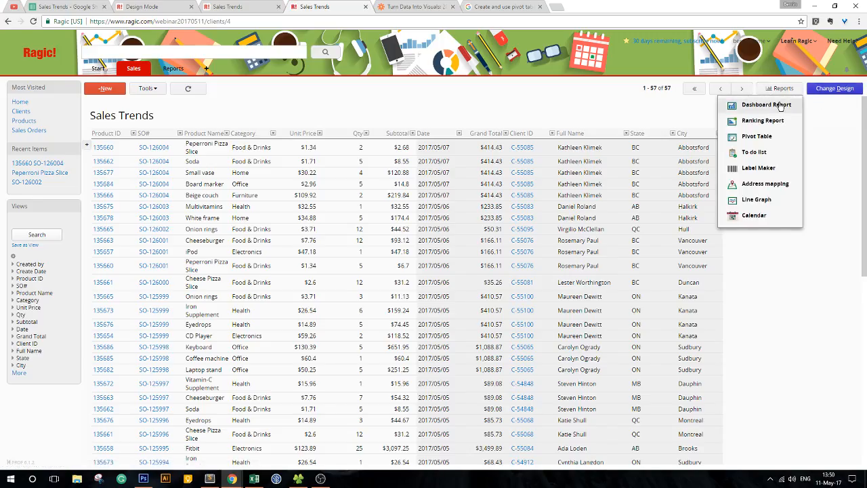
click(773, 105)
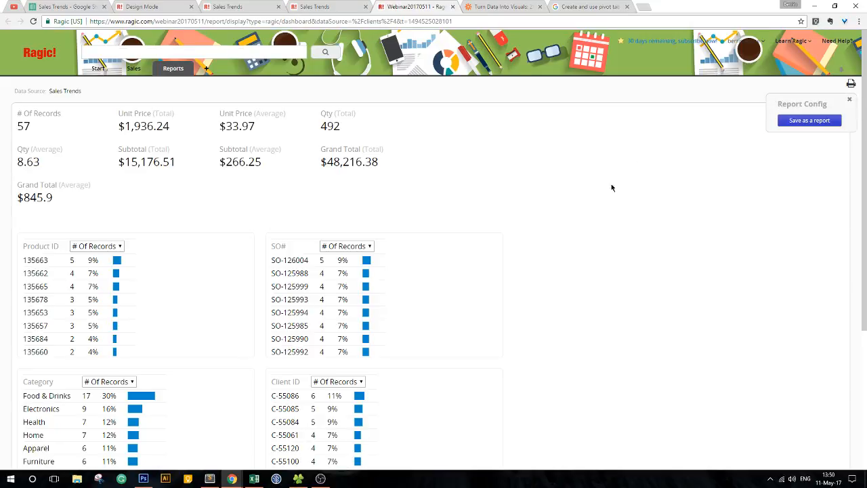
scroll(606, 226, down, 1)
scroll(612, 210, down, 1)
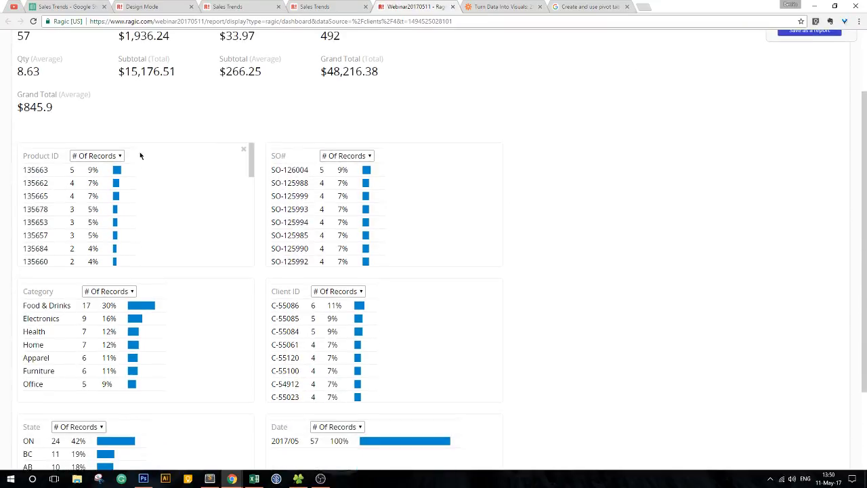
scroll(131, 187, up, 2)
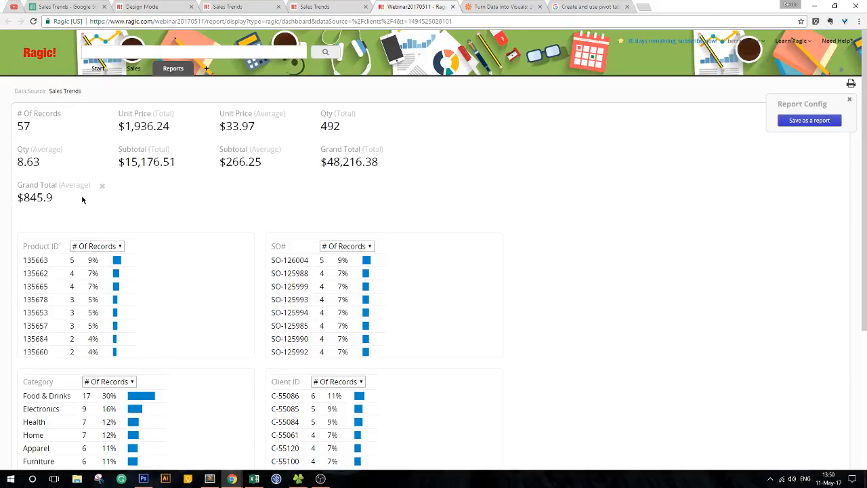
Set the dashboard charts to show Qty as an Average, and review the results for each field.
click(94, 246)
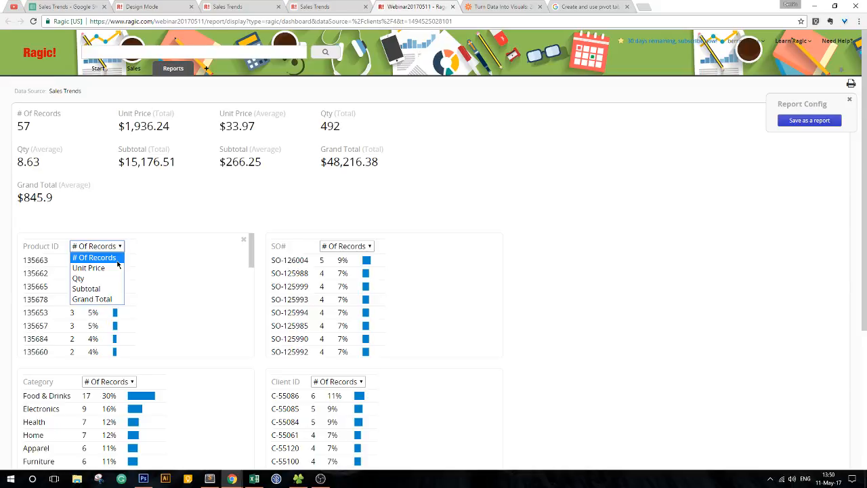
click(116, 278)
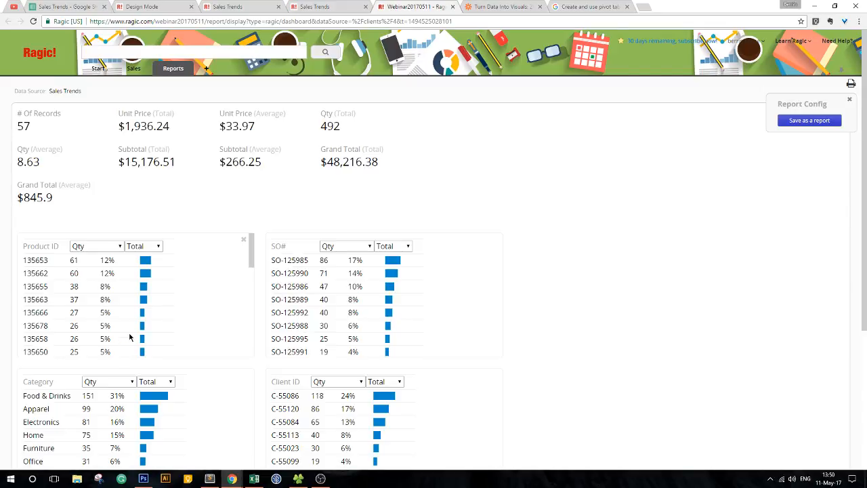
click(106, 249)
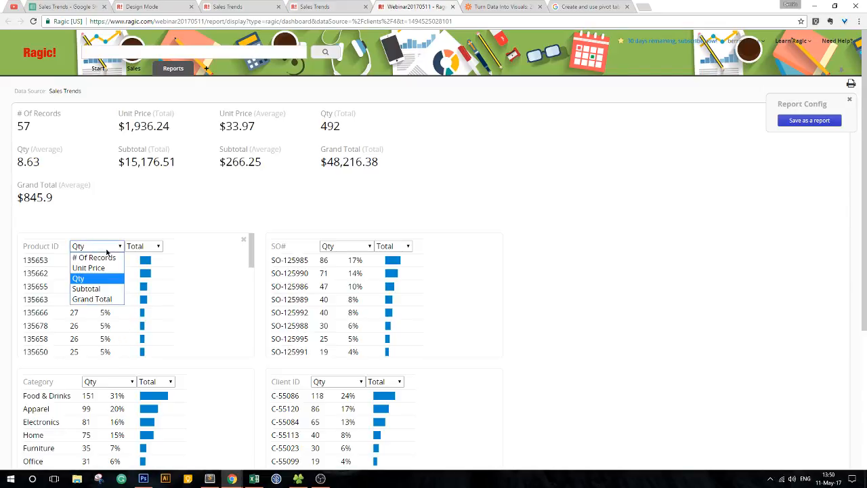
click(144, 246)
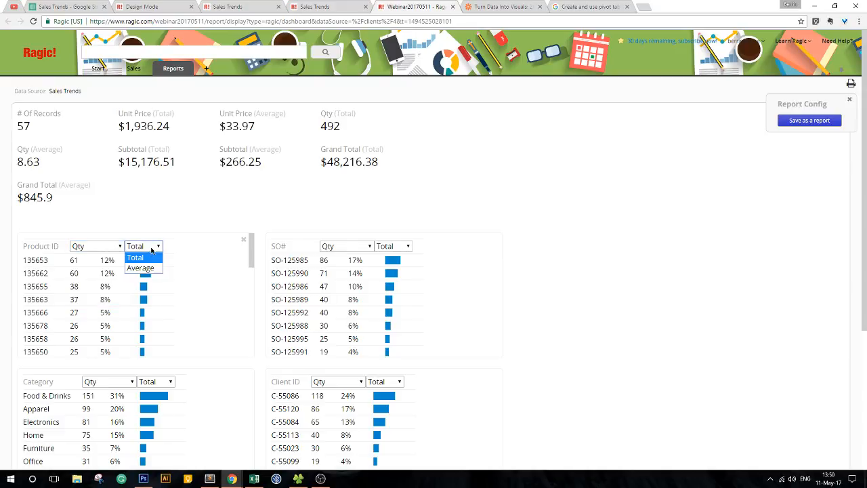
click(136, 267)
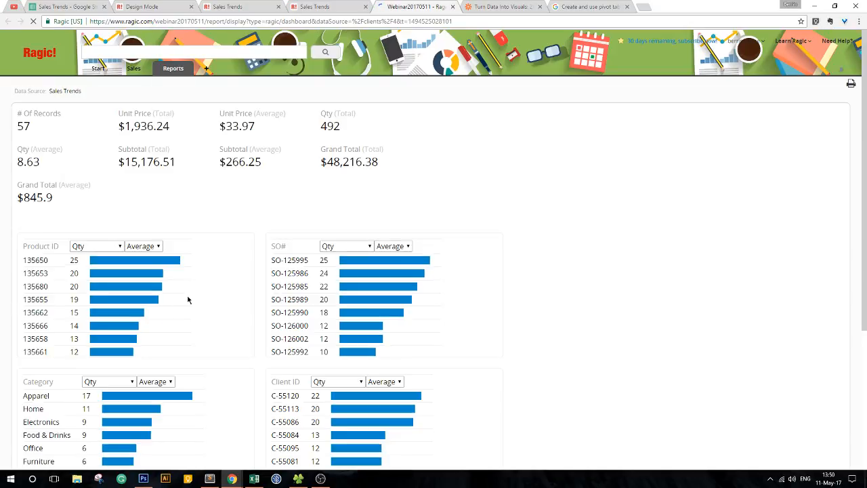
scroll(613, 320, down, 3)
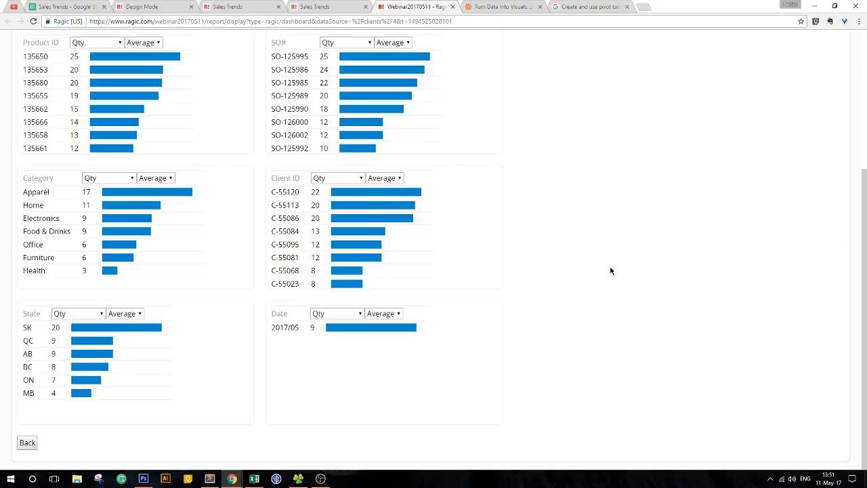
scroll(456, 353, up, 3)
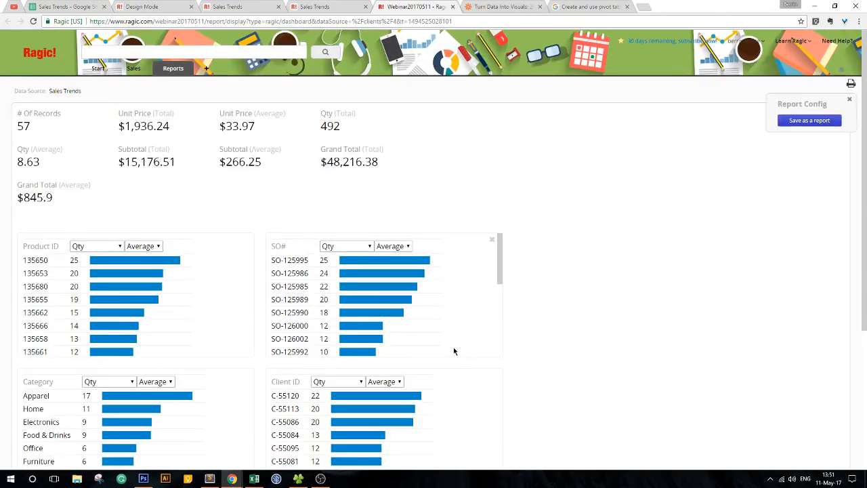
scroll(451, 348, down, 3)
scroll(595, 348, down, 3)
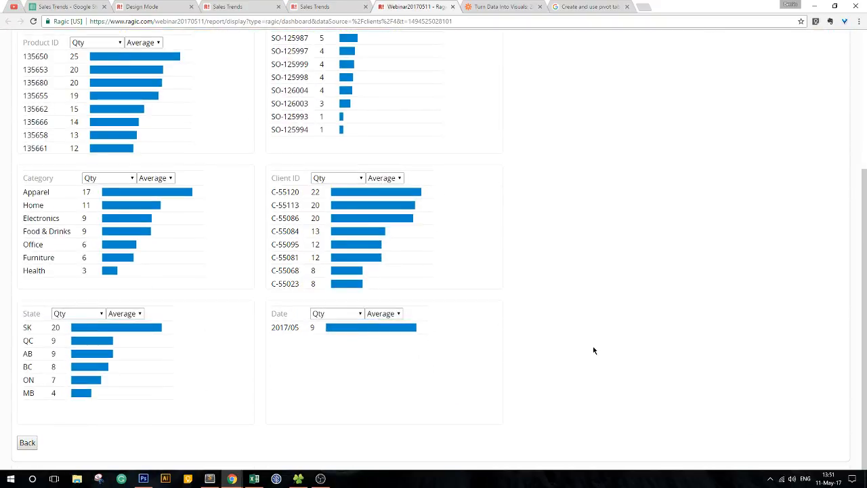
Switch the dashboard charts to # Of Records and review the Product ID, State and Date breakdowns.
click(343, 316)
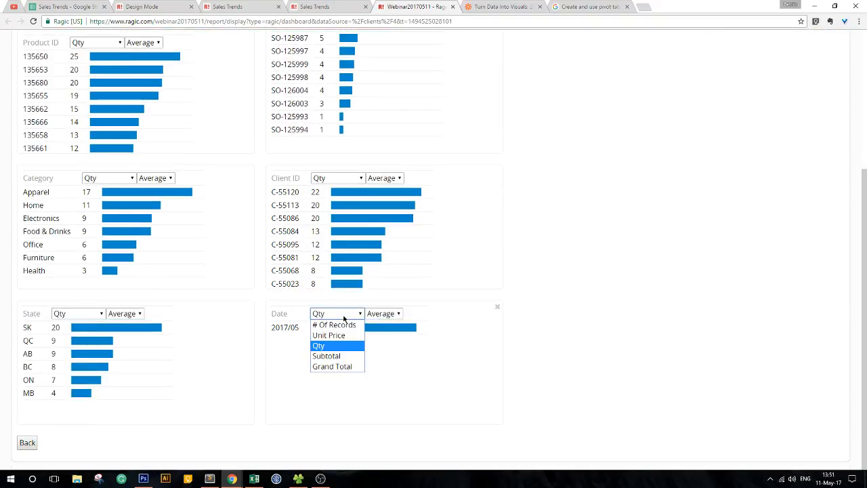
click(340, 325)
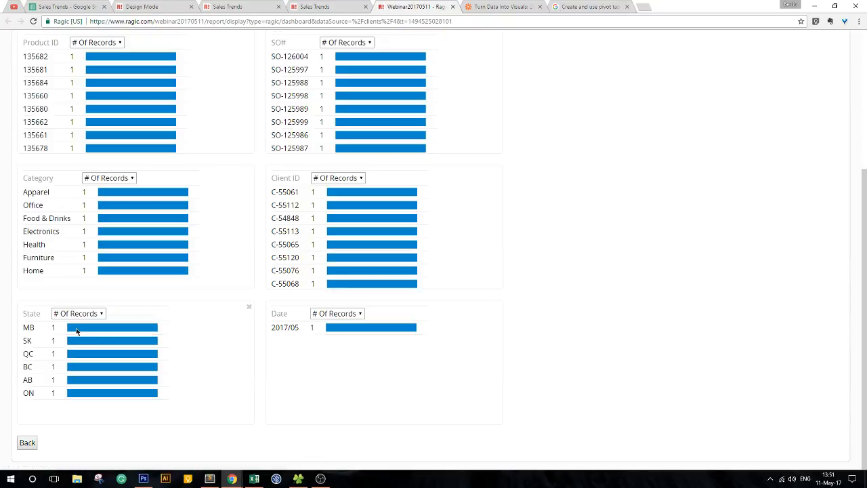
click(60, 316)
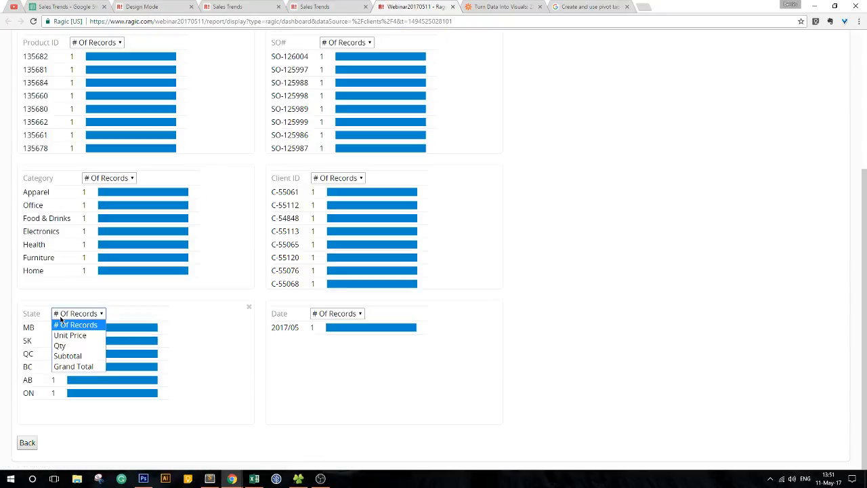
click(61, 324)
scroll(192, 309, up, 4)
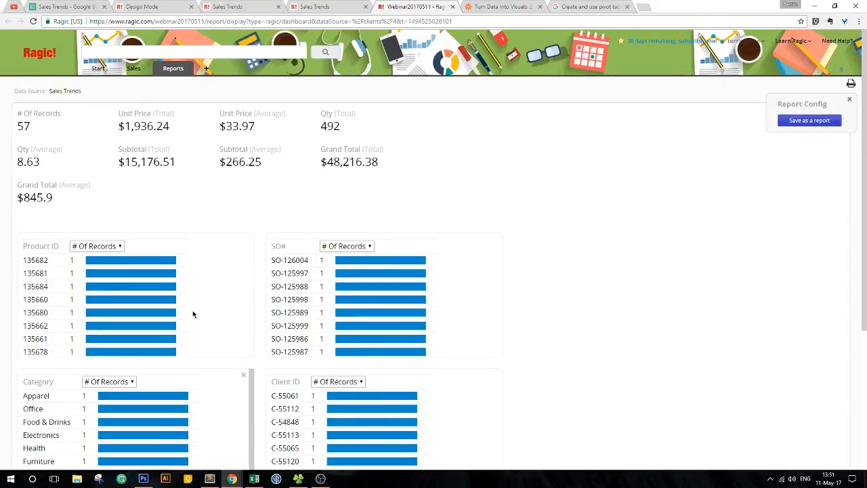
click(111, 248)
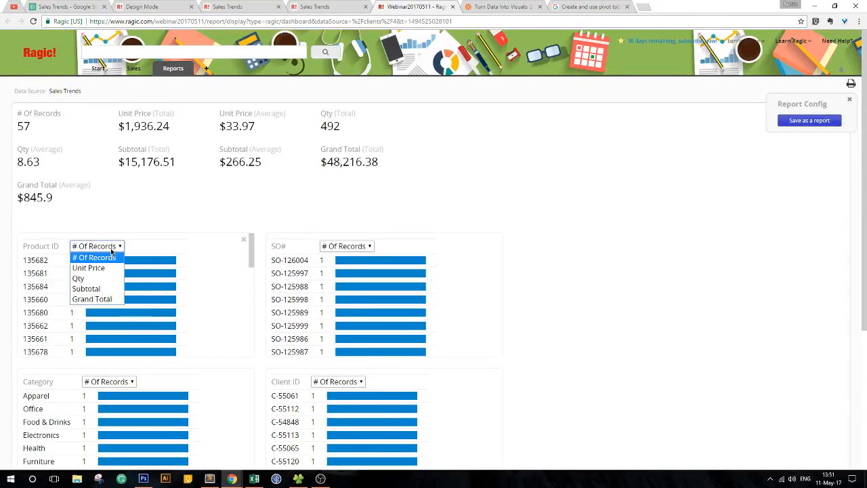
click(112, 252)
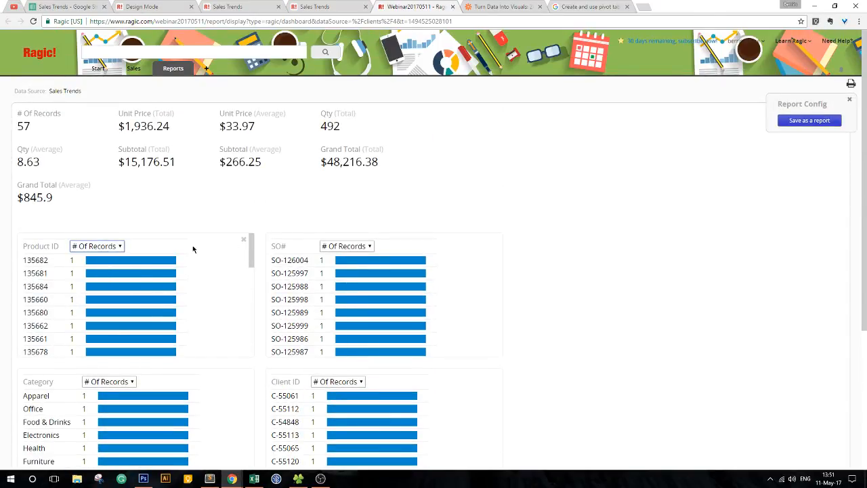
scroll(594, 376, down, 5)
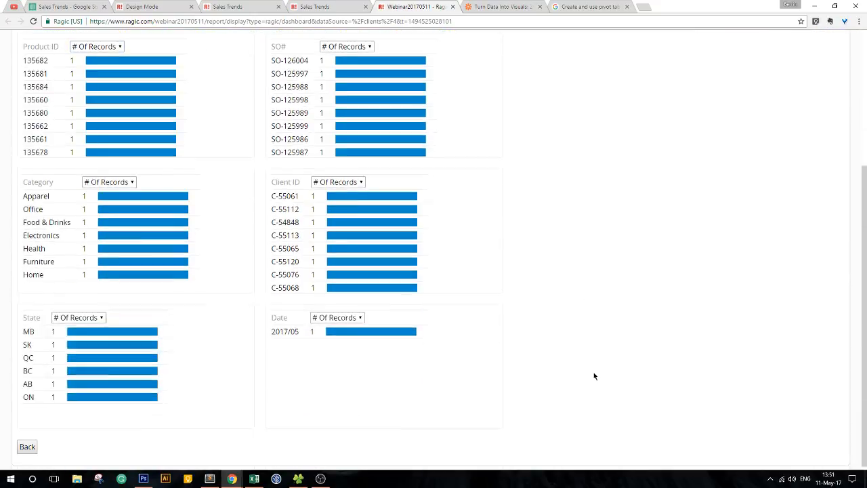
scroll(593, 376, up, 4)
scroll(594, 376, up, 1)
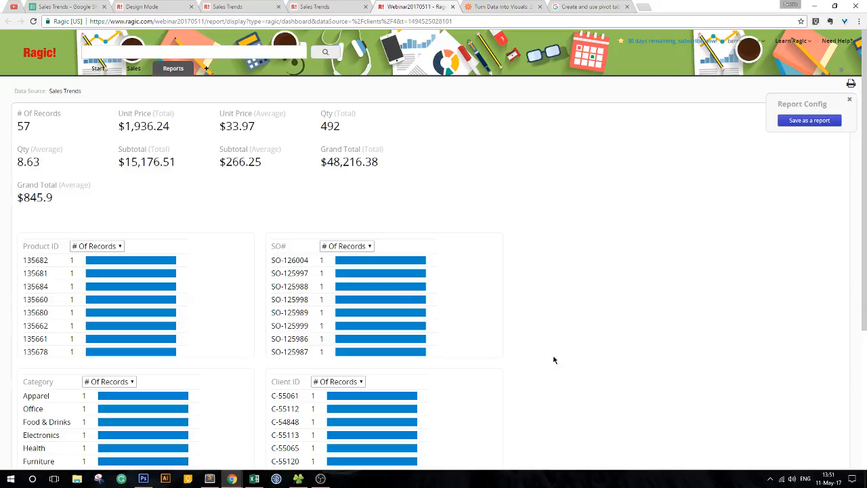
Set the dashboard charts to Unit Price, keep the Average calculation, and review all the charts.
click(94, 246)
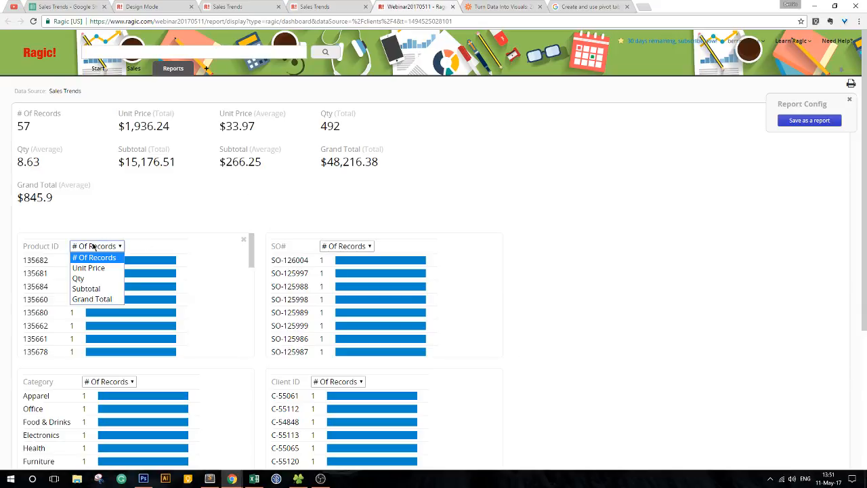
click(83, 268)
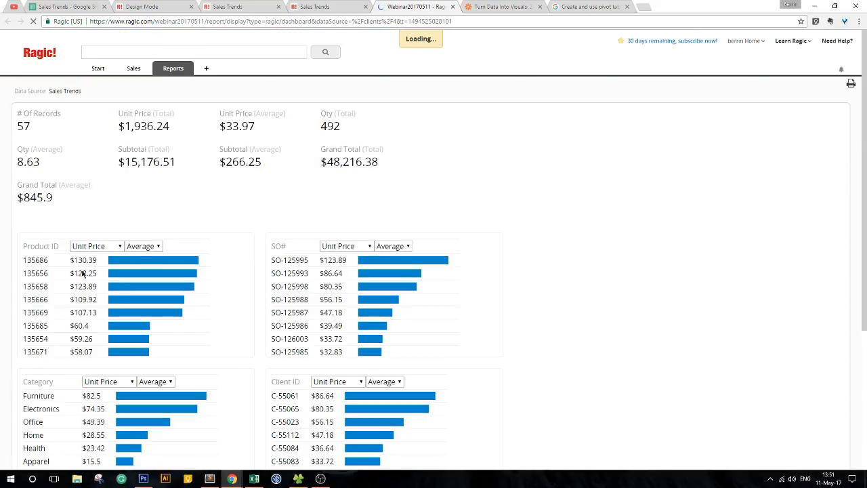
click(148, 248)
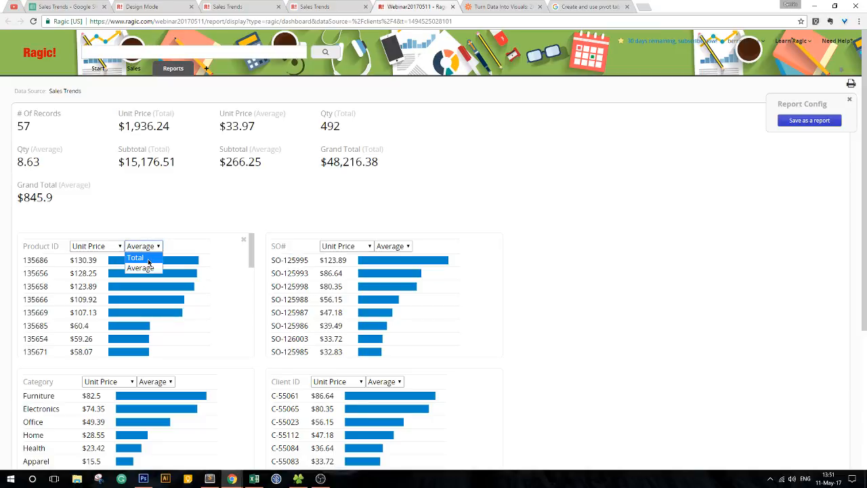
click(149, 265)
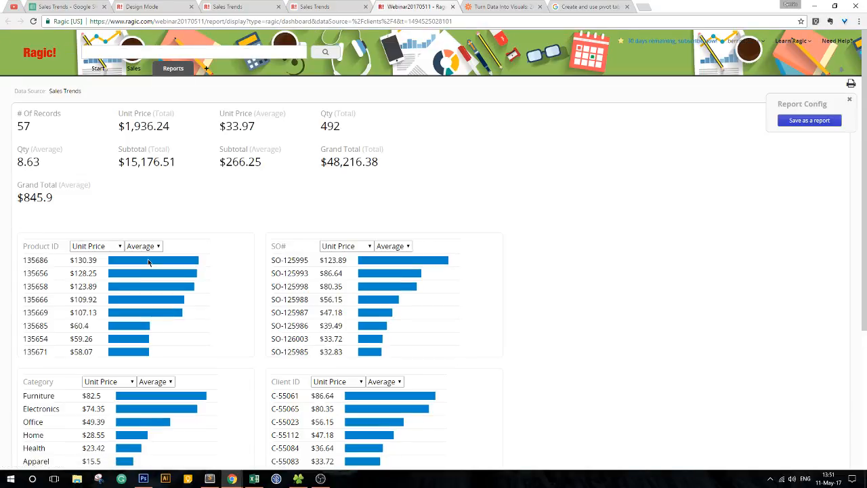
scroll(702, 262, down, 3)
scroll(698, 264, down, 1)
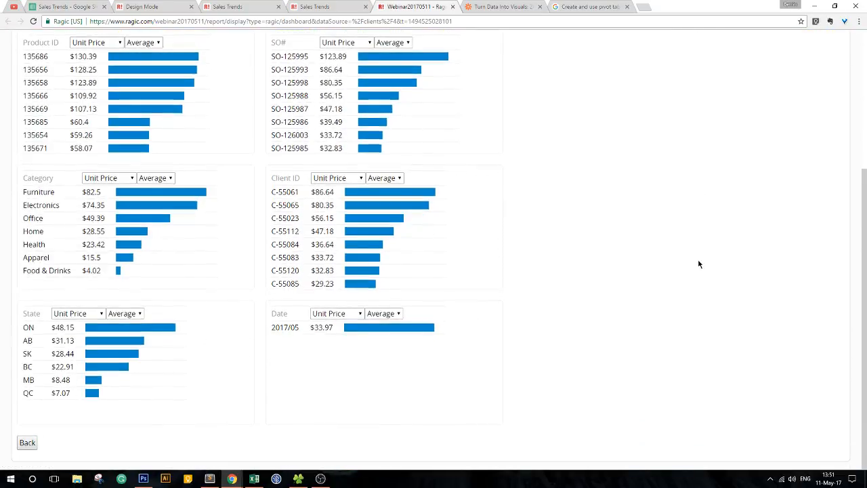
scroll(699, 264, up, 3)
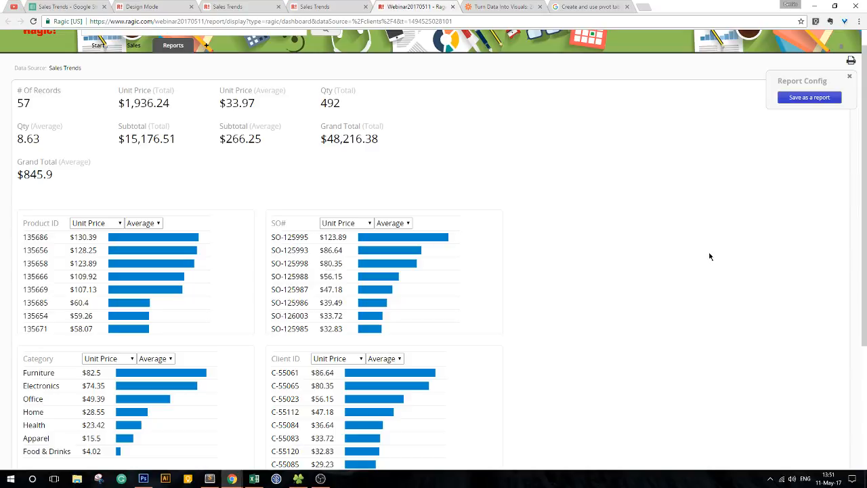
scroll(691, 234, up, 1)
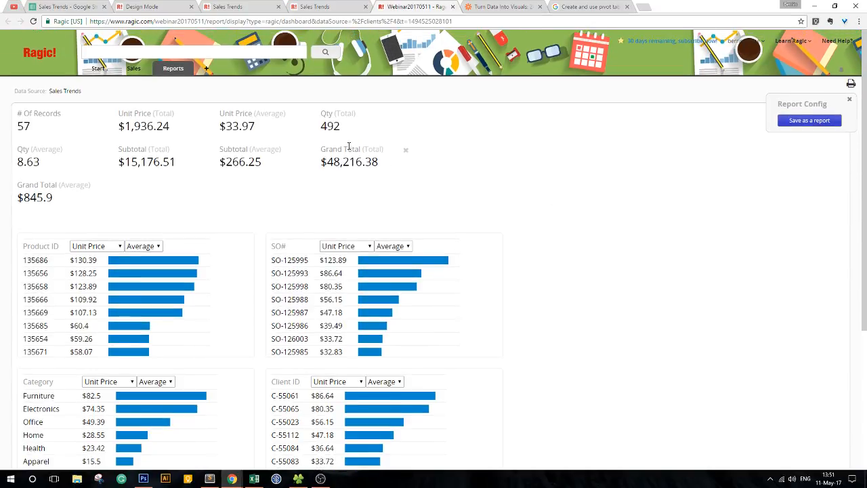
Check the Grand Total (Total) and # Of Records figures in the dashboard summary.
drag(320, 162, 382, 162)
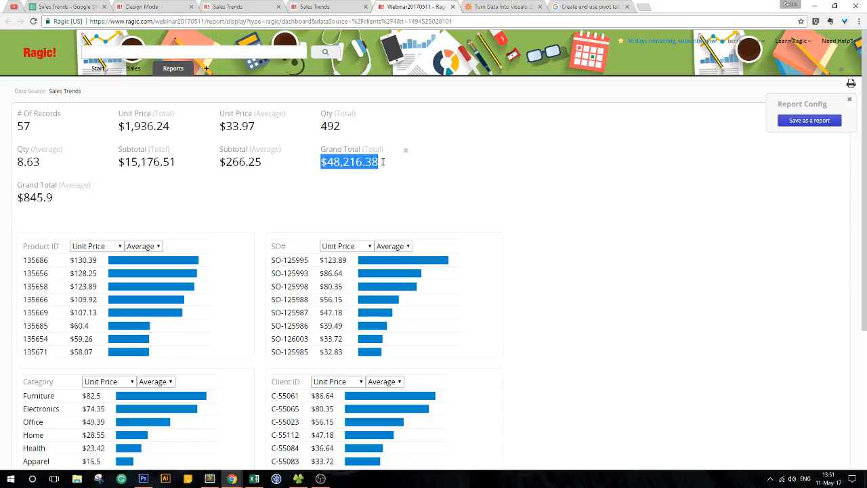
click(383, 161)
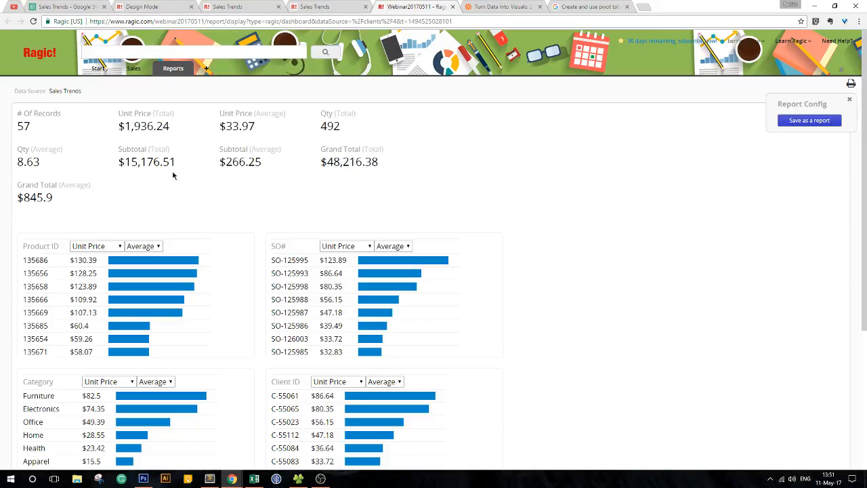
triple_click(24, 126)
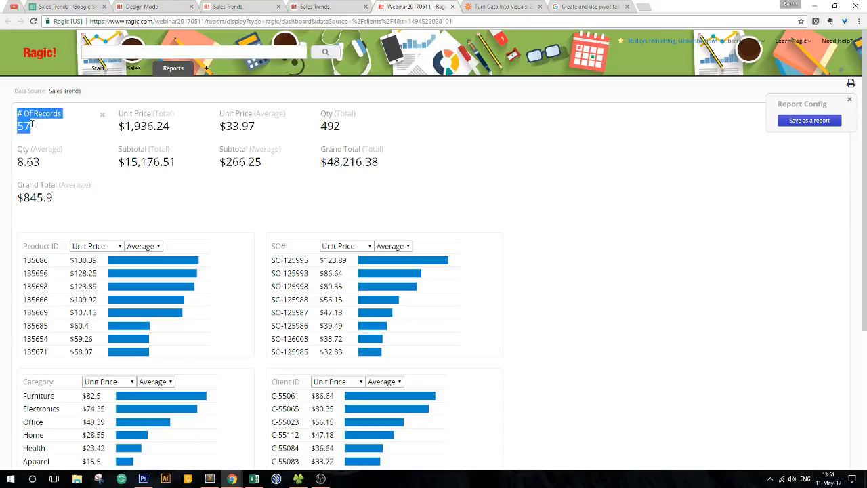
Review the # Of Records and Grand Total (Average) figures in the dashboard summary.
click(33, 129)
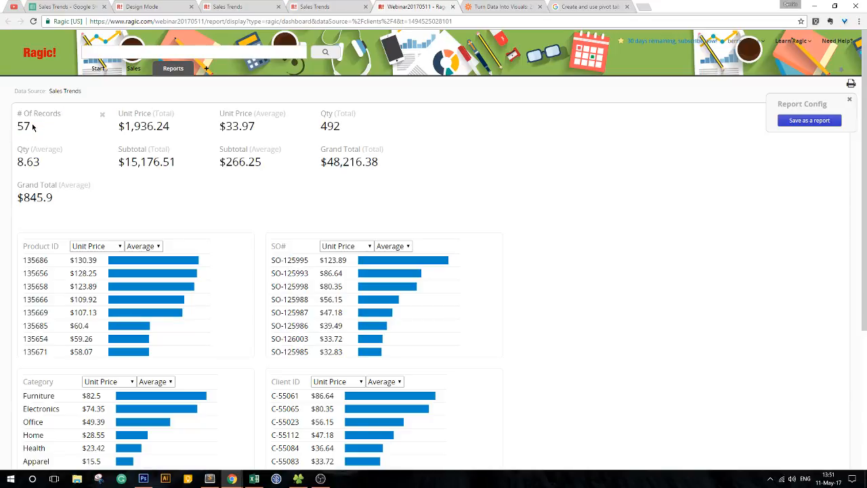
drag(33, 129, 15, 120)
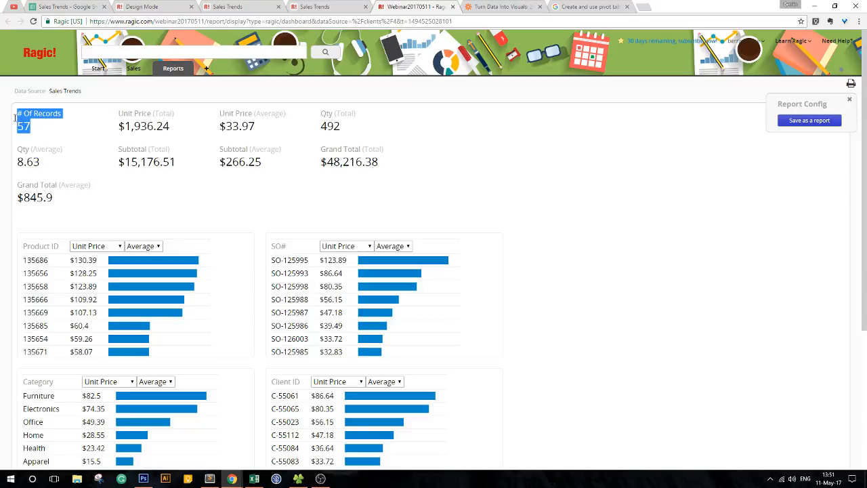
click(15, 119)
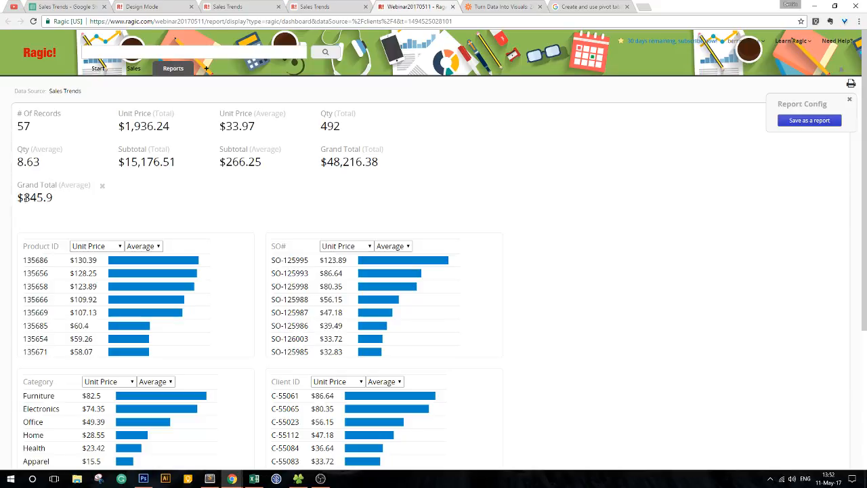
drag(19, 198, 70, 177)
click(86, 201)
Remove the Grand Total (Average), Qty (Average) and Unit Price (Average) figures from the dashboard summary and look over the report.
click(103, 186)
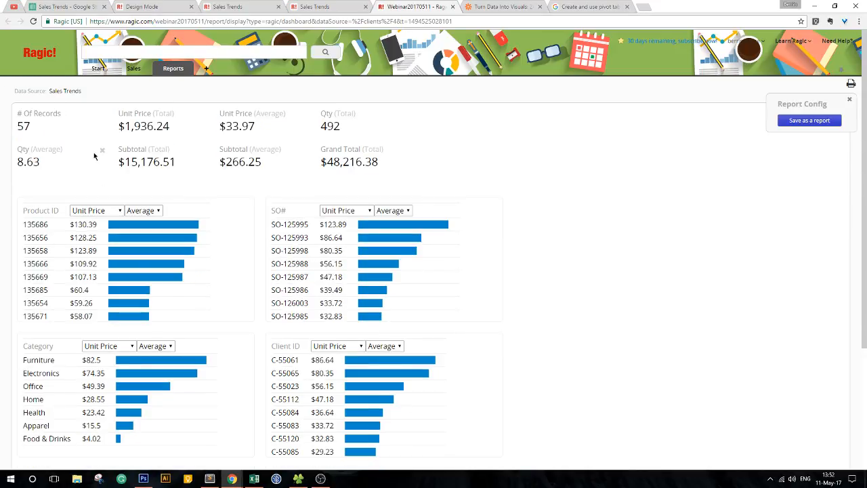
click(102, 150)
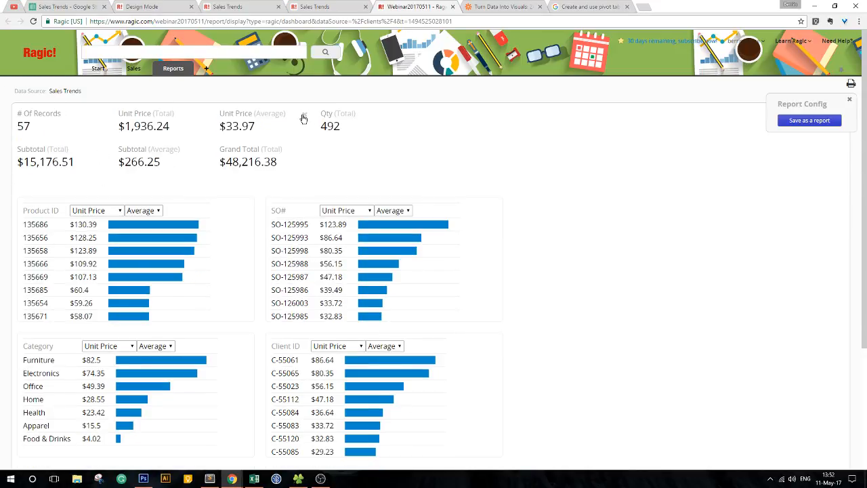
click(303, 116)
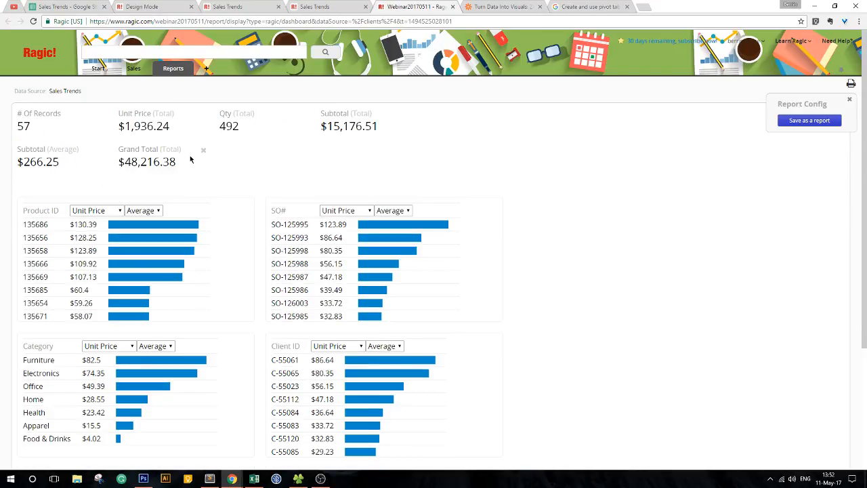
scroll(662, 233, down, 3)
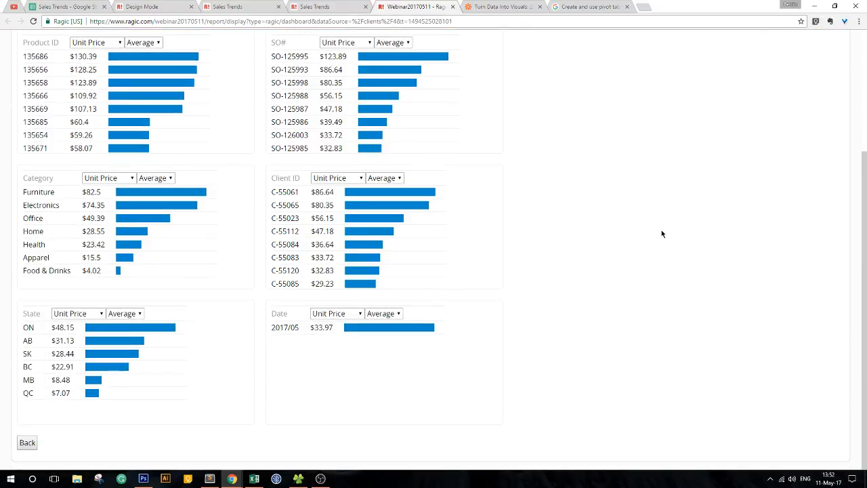
scroll(662, 234, up, 3)
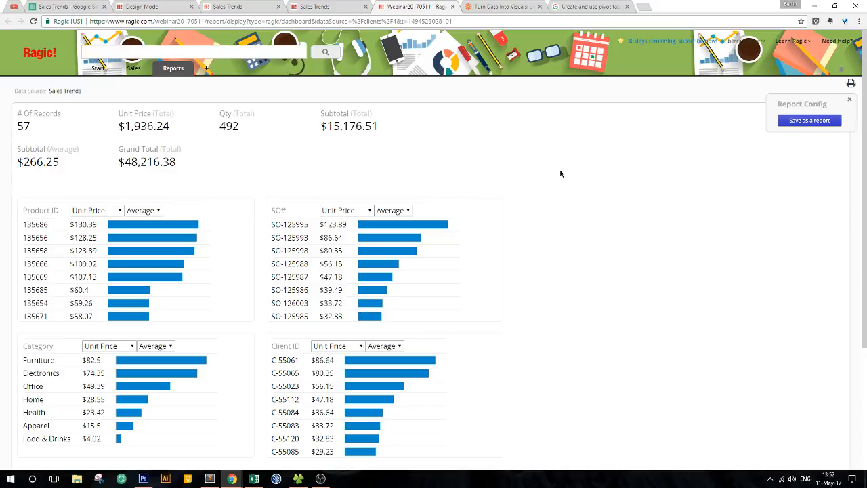
Close the dashboard report and open a Line Graph report for the Sales Trends sheet.
click(452, 7)
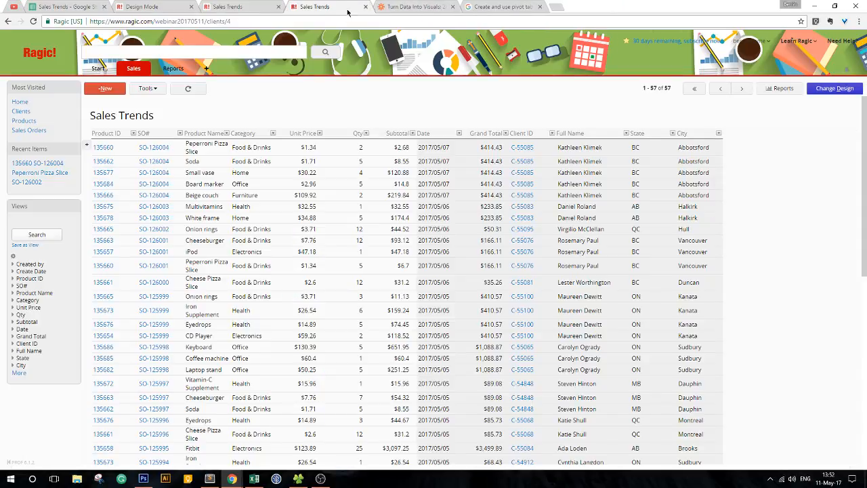
click(785, 89)
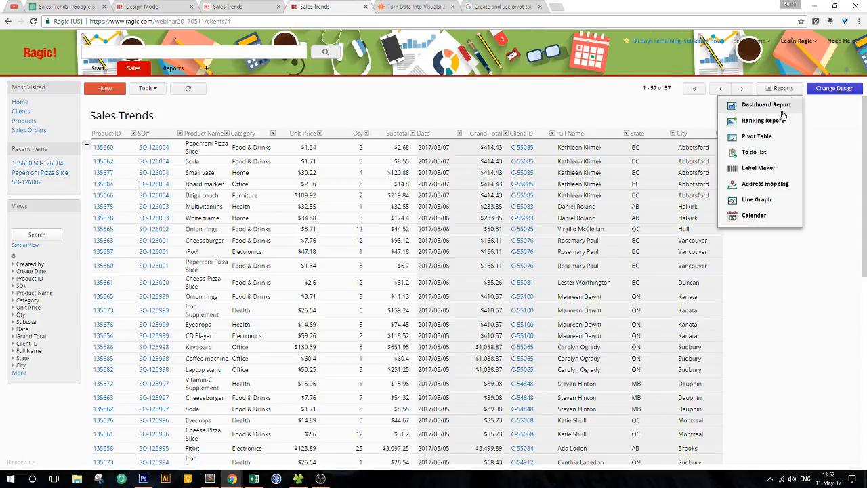
click(781, 202)
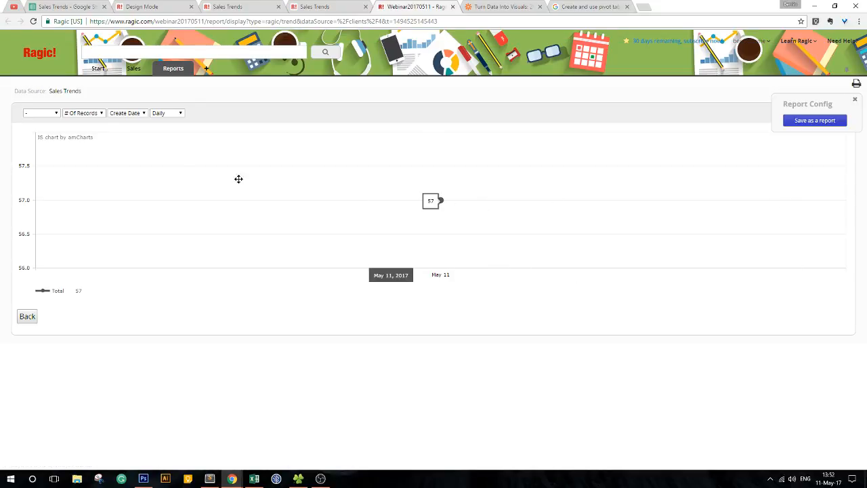
Configure the line graph to plot Qty by Category, using Date as the date field at a Daily interval.
click(50, 113)
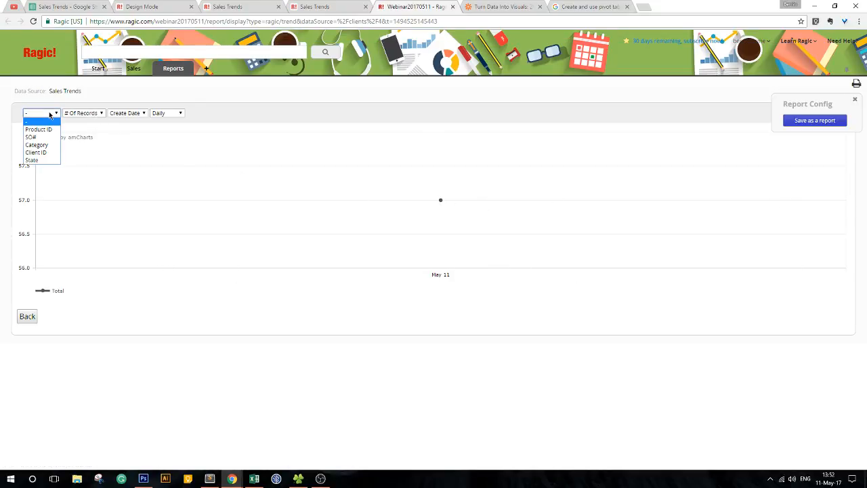
click(36, 144)
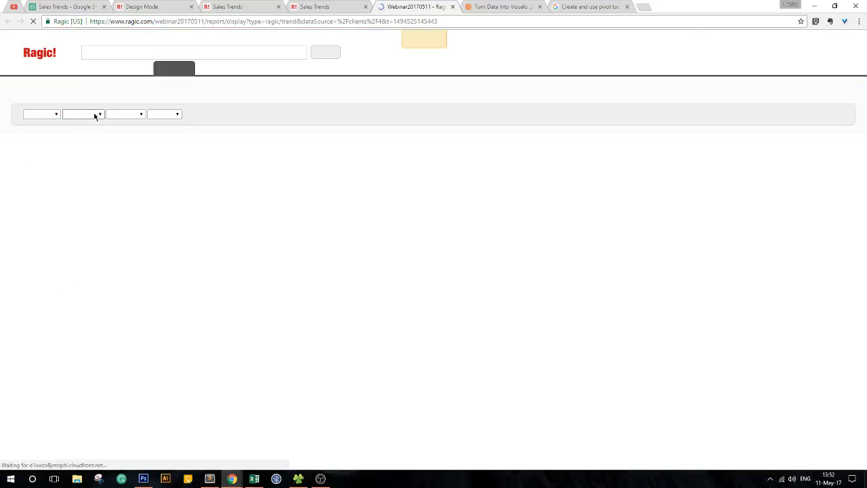
click(95, 115)
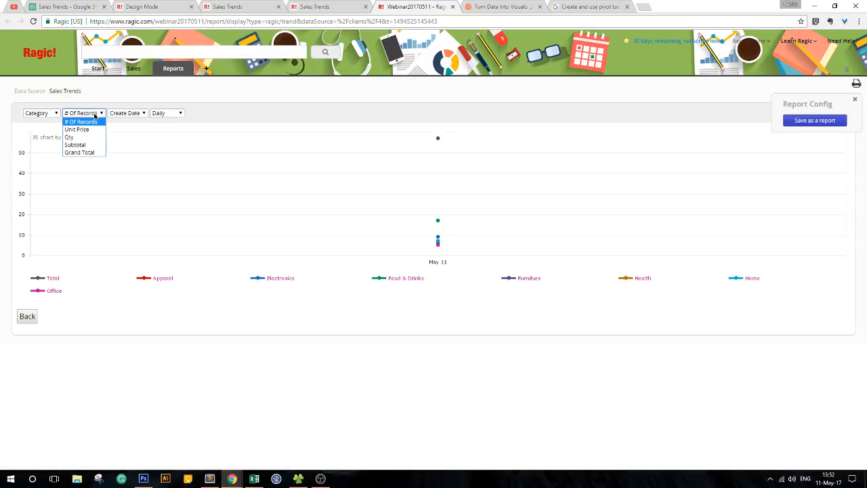
click(74, 137)
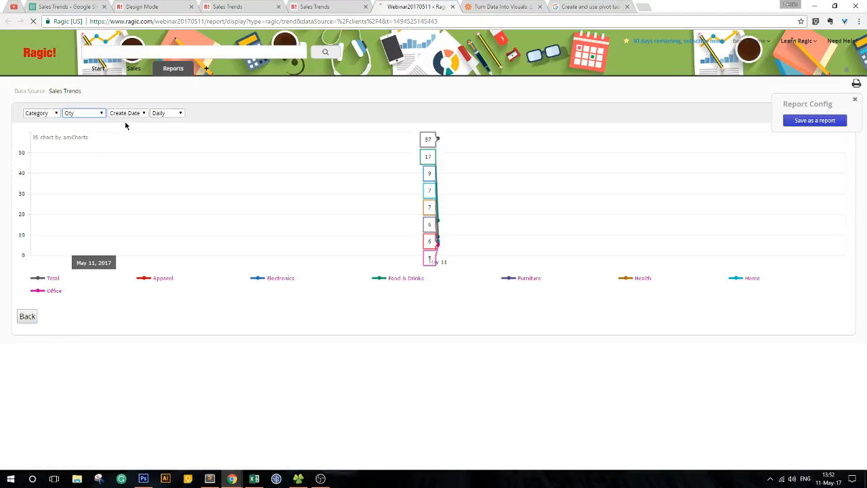
click(135, 114)
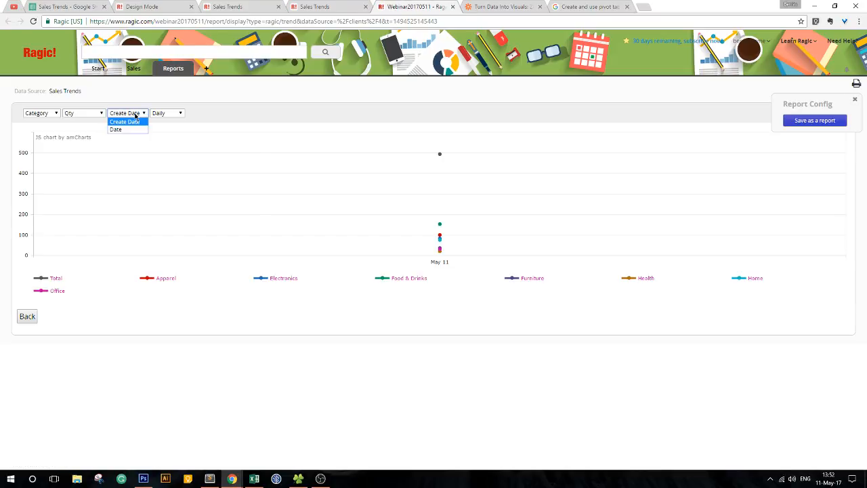
click(131, 128)
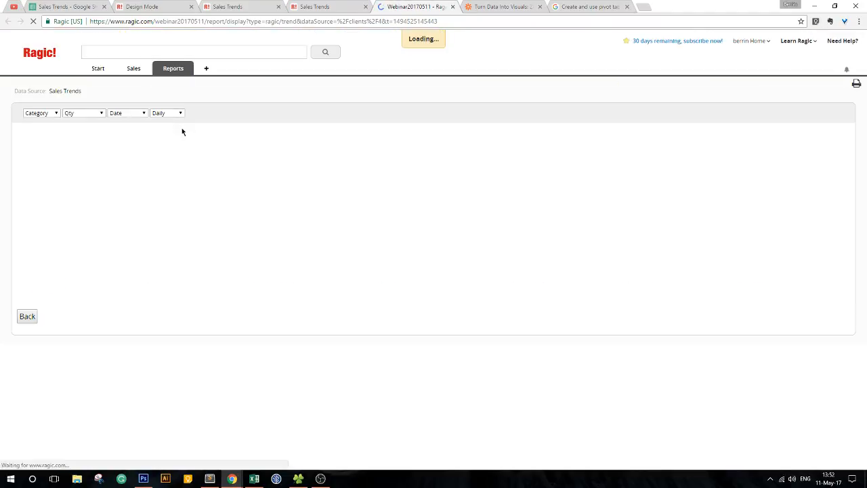
click(166, 114)
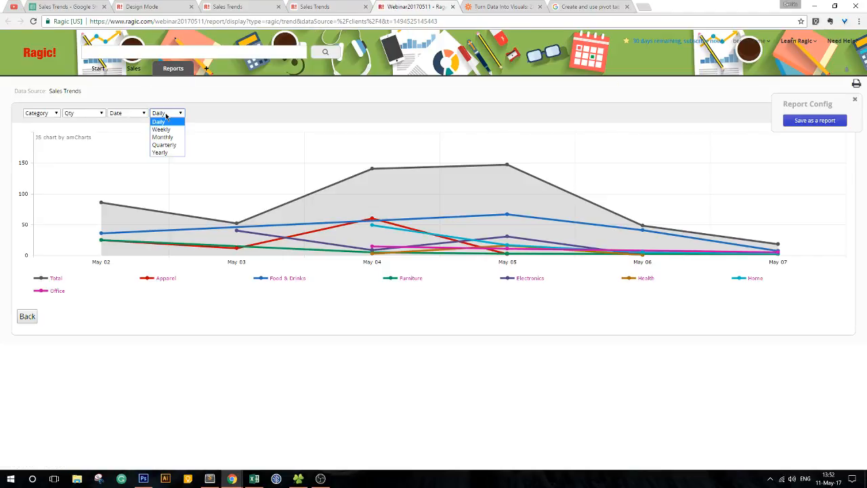
click(165, 122)
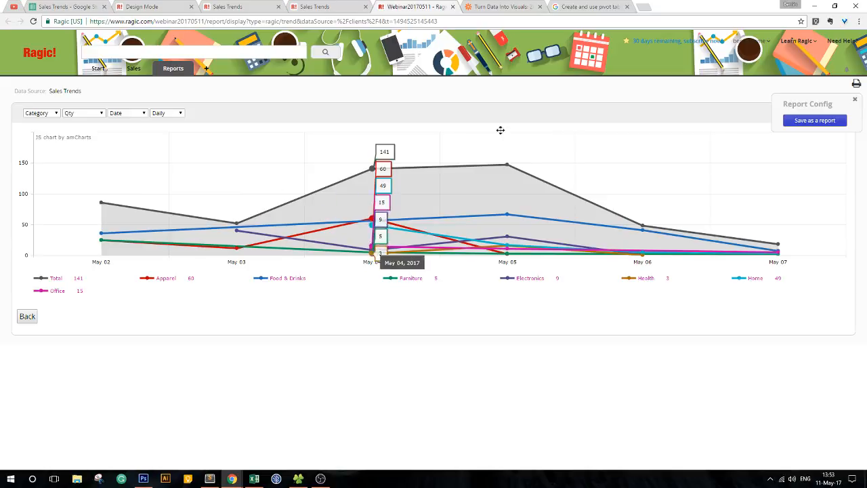
Close the line graph and examine the export and sharing tools available for the Sales Trends sheet.
click(452, 7)
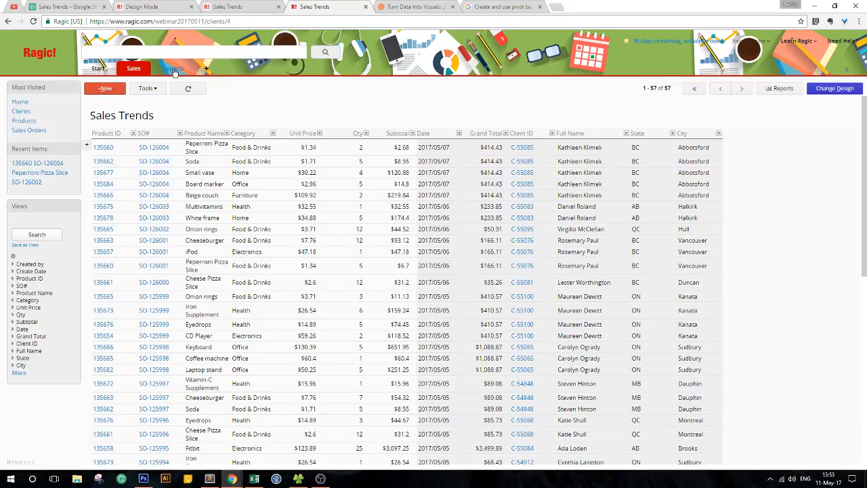
mouse_move(173, 69)
click(149, 89)
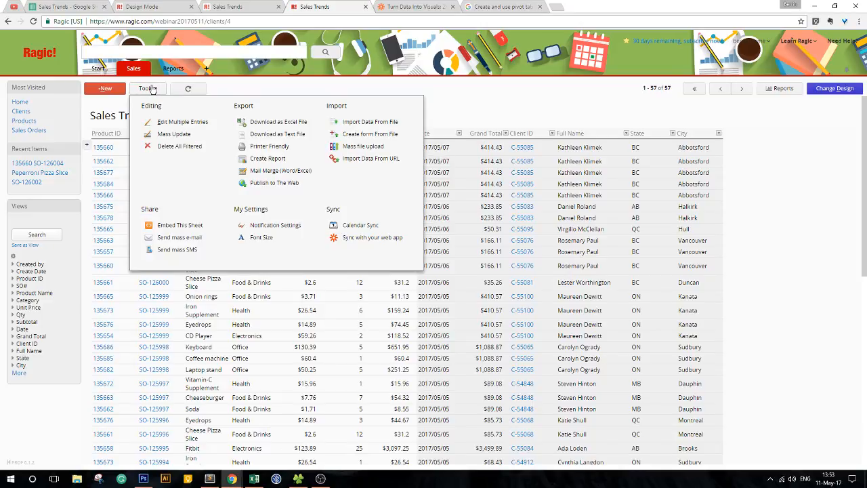
click(152, 89)
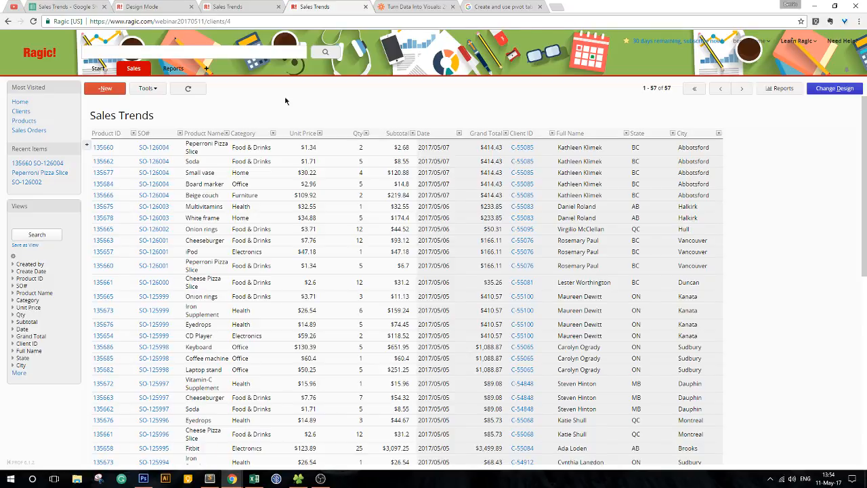
click(149, 89)
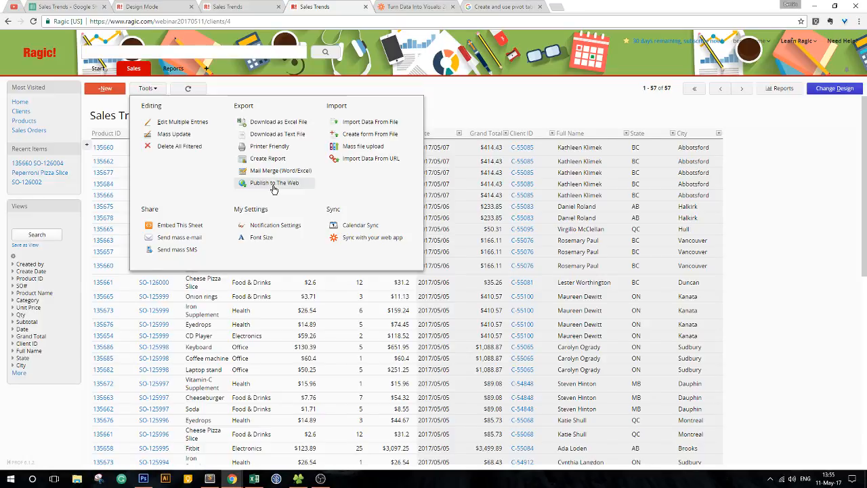
Set the EVERYONE group's access right on the Sales Trends sheet to Viewer, save the design and exit design mode.
click(834, 90)
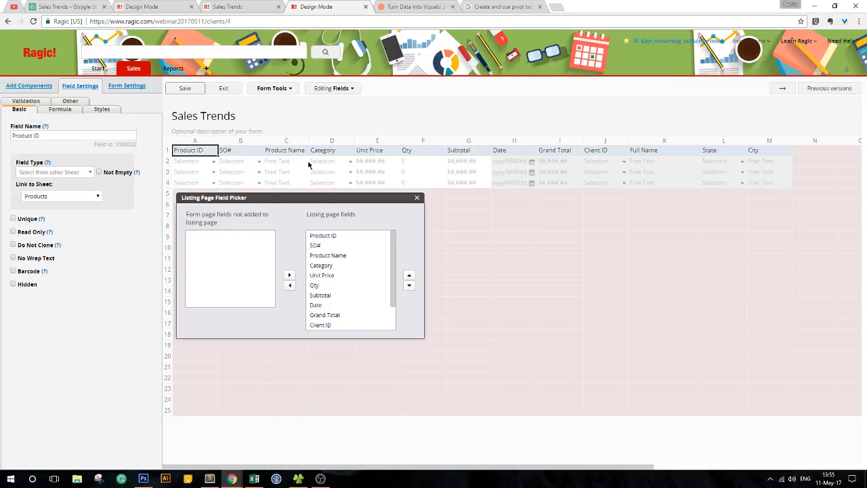
click(122, 89)
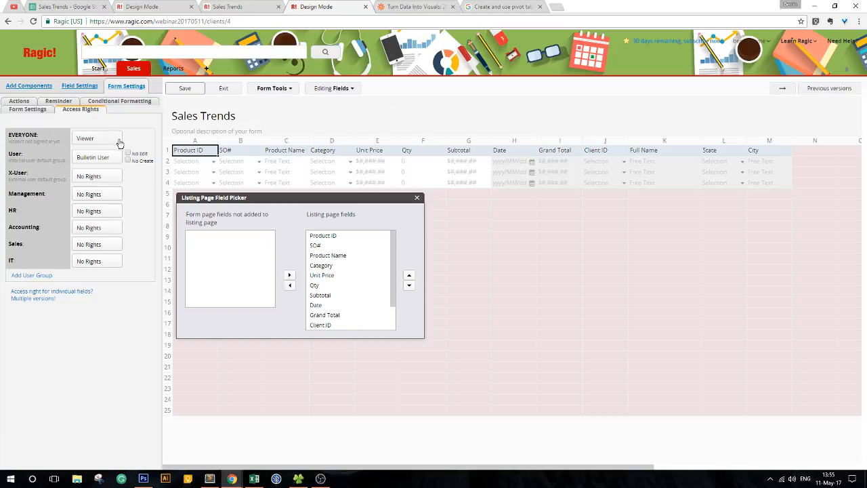
click(87, 141)
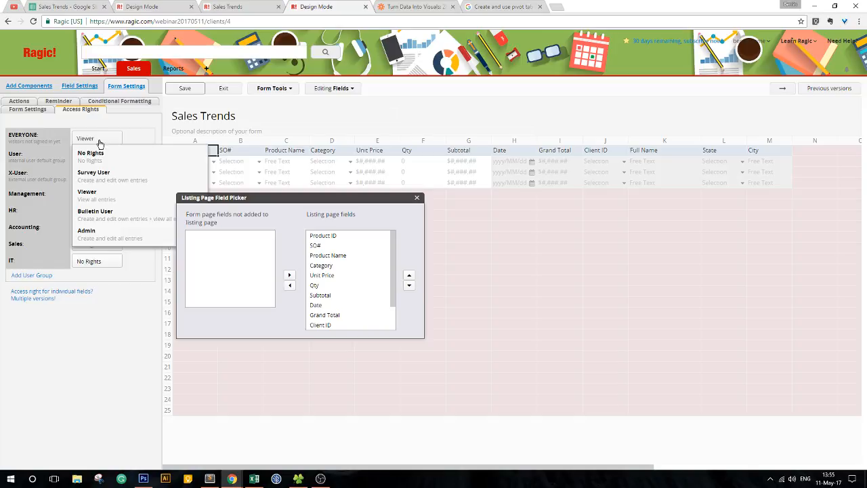
click(124, 195)
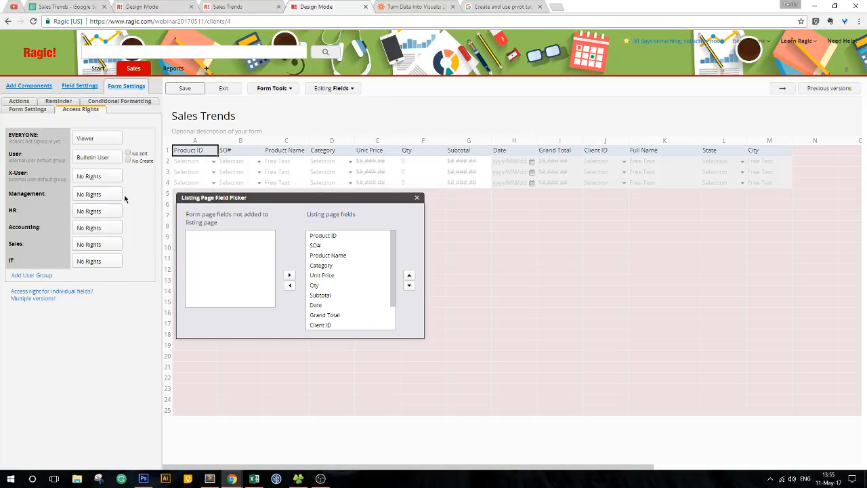
click(184, 89)
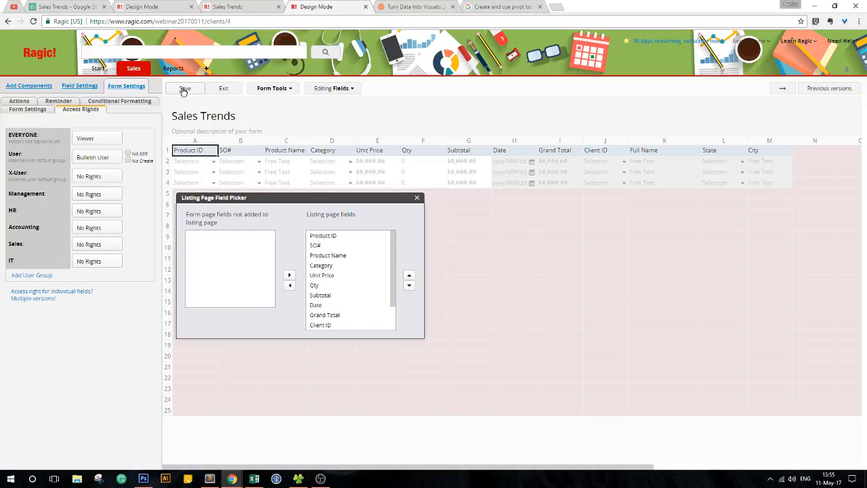
click(220, 91)
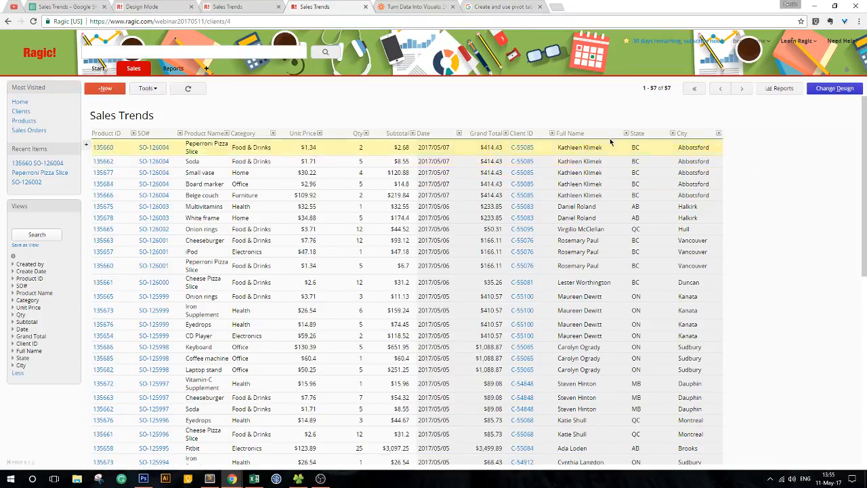
Open the Publish to The Web links for Sales Trends and select the Web page URL.
click(148, 88)
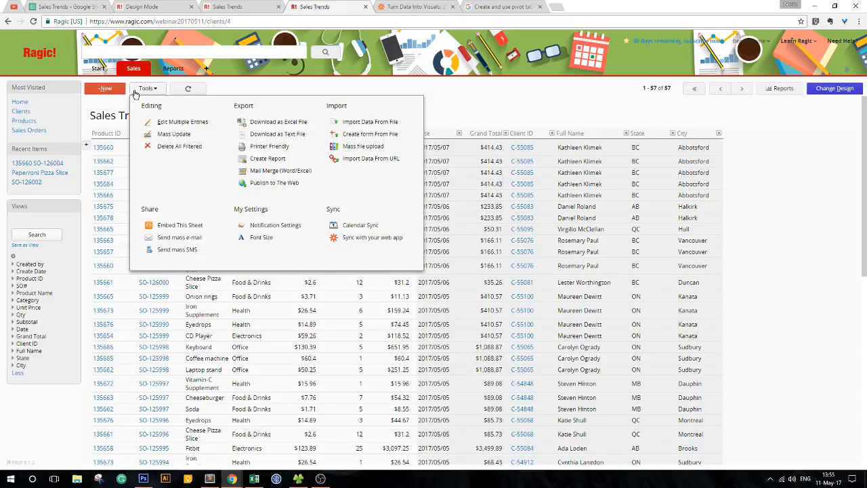
click(272, 189)
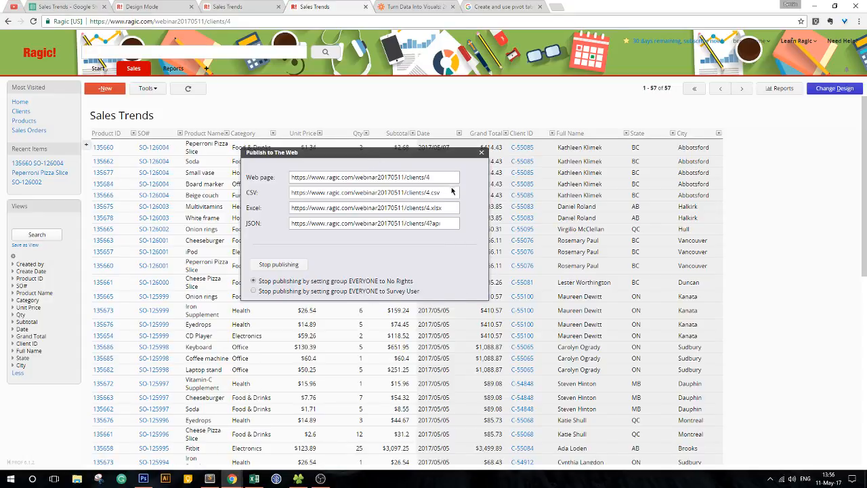
click(429, 182)
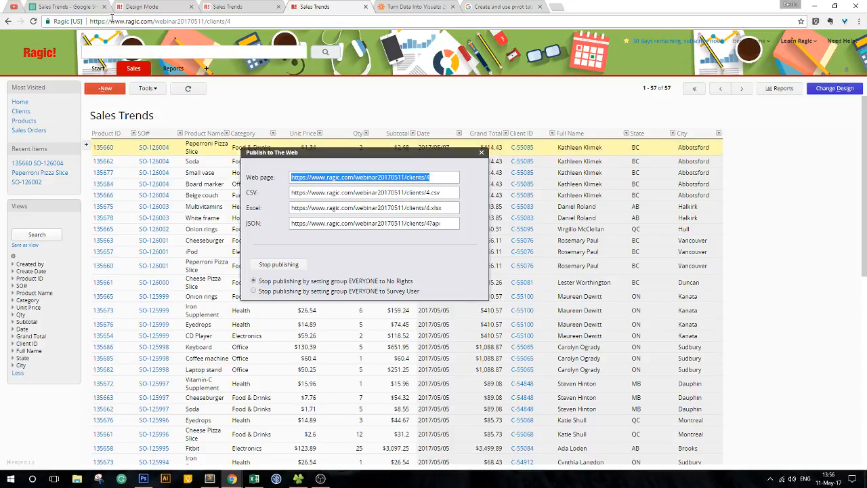
Copy the Sales Trends page address, post it in the YouTube live chat and return to the Sales Trends sheet.
click(244, 24)
key(ctrl+c)
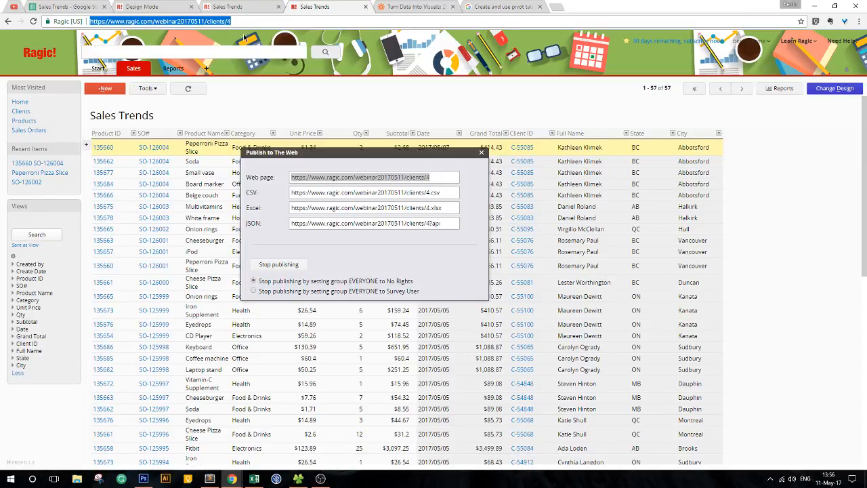
mouse_move(232, 479)
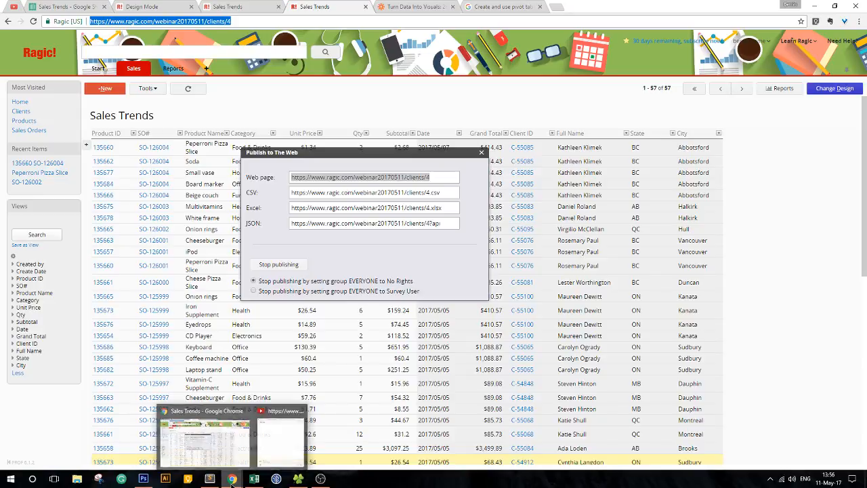
click(296, 466)
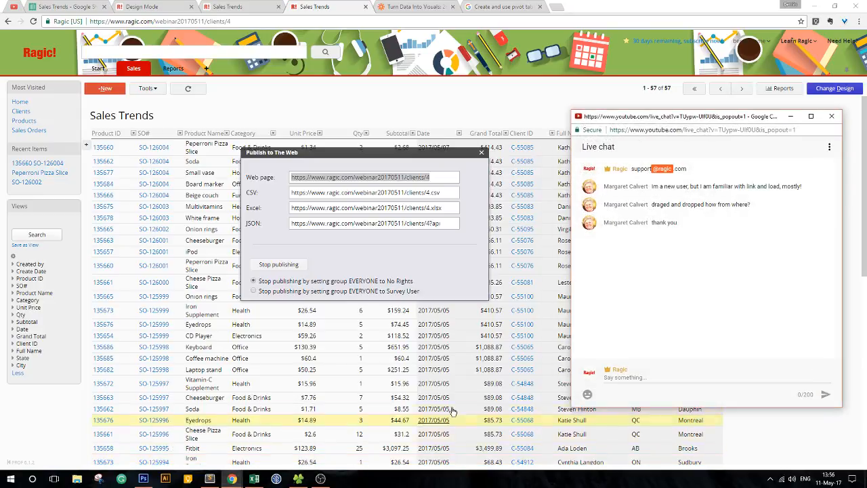
click(652, 391)
key(ctrl+v)
key(Return)
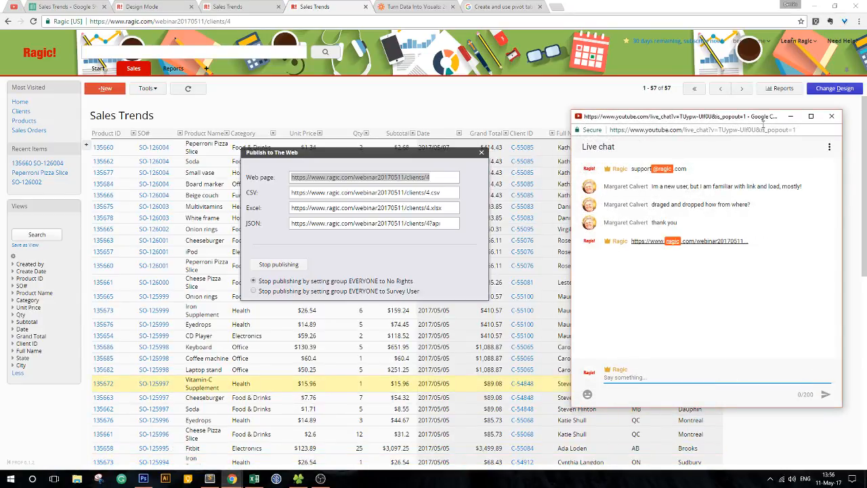
key(alt+Tab)
click(789, 120)
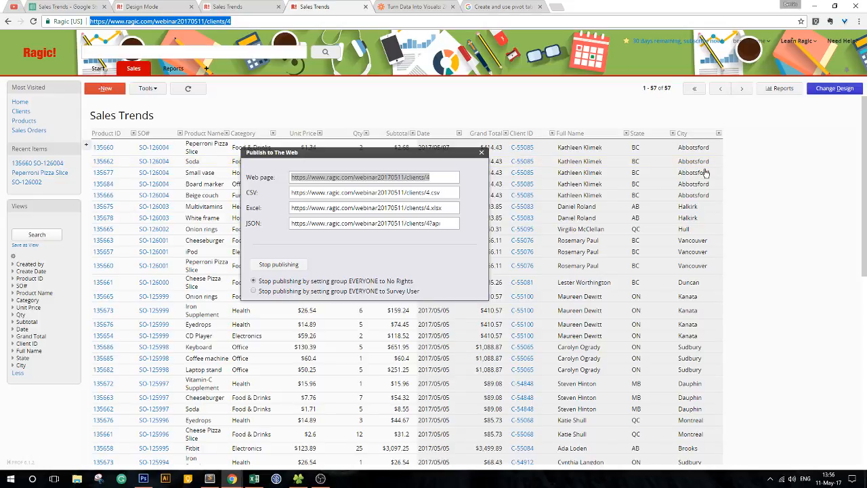
Copy the published CSV link of the Sales Trends sheet.
click(447, 195)
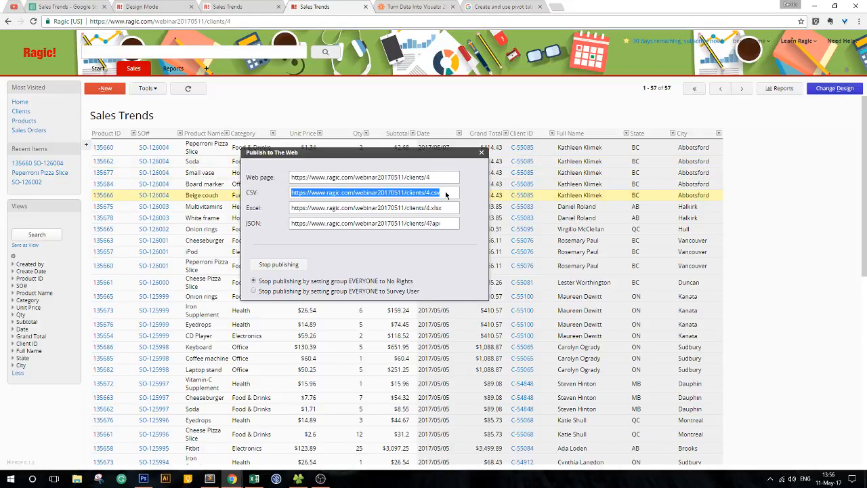
drag(247, 193, 265, 192)
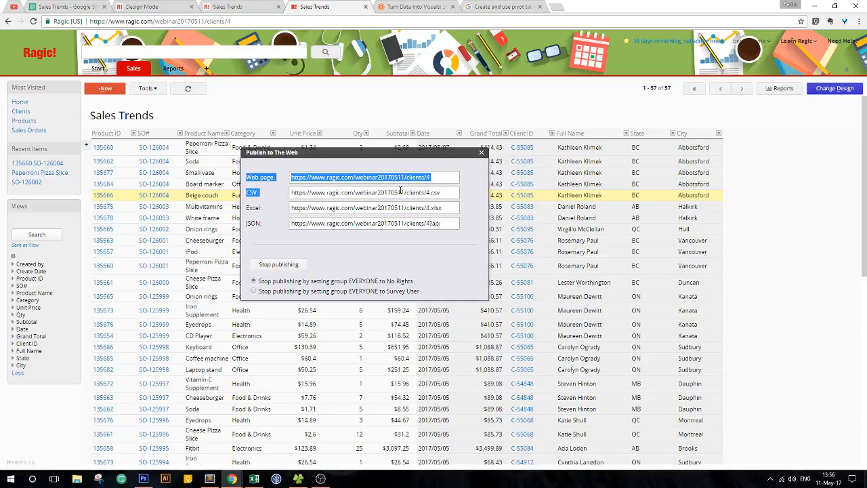
click(451, 195)
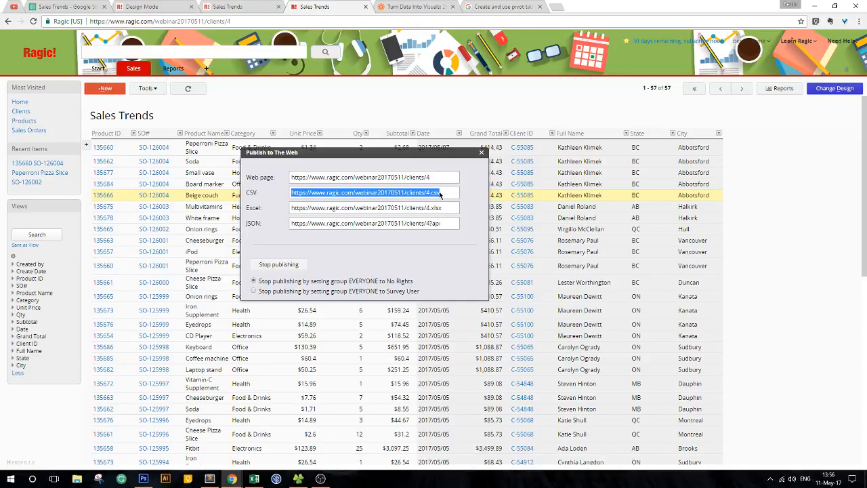
click(431, 196)
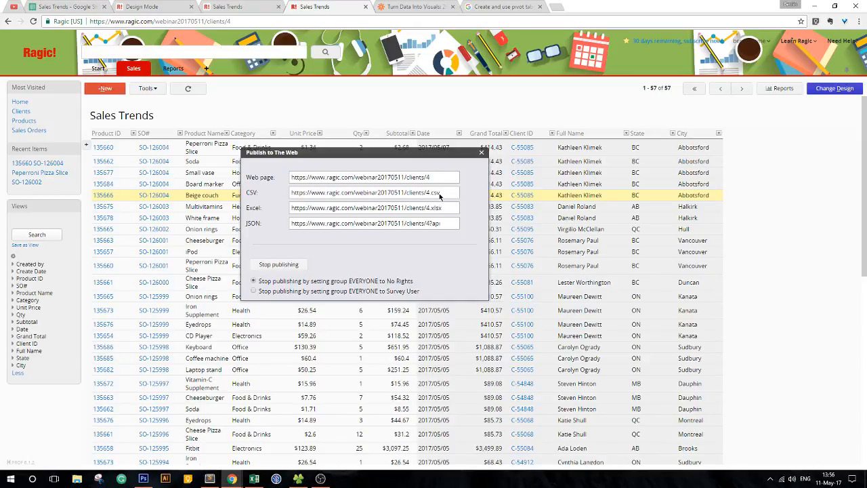
click(442, 196)
key(ctrl+c)
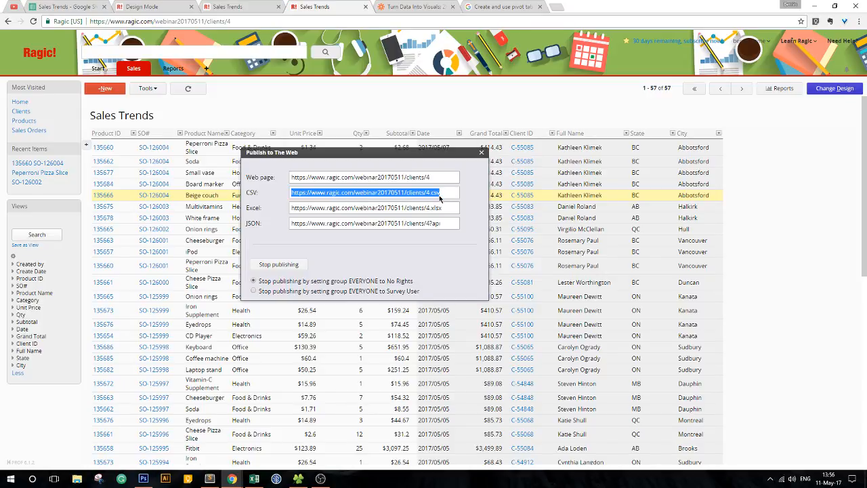
Load the CSV link in a new browser tab, save the download as Sales Trends.csv in Downloads, and close the publishing links.
click(557, 7)
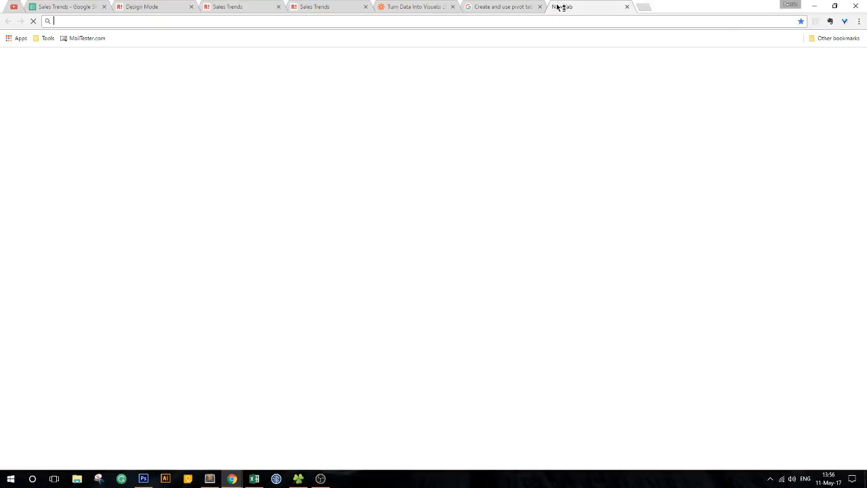
key(ctrl+v)
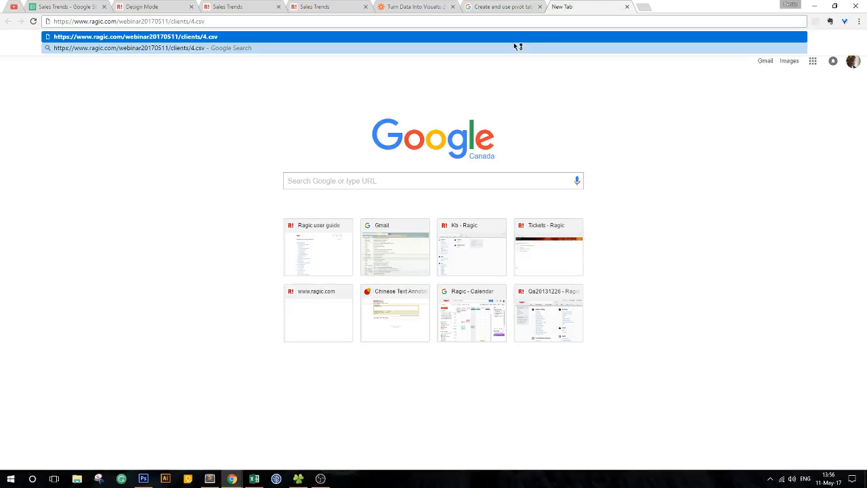
key(Return)
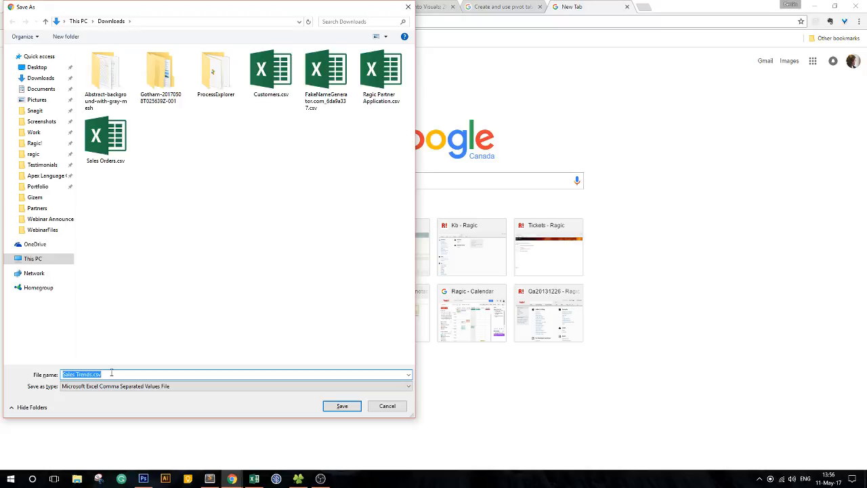
click(349, 406)
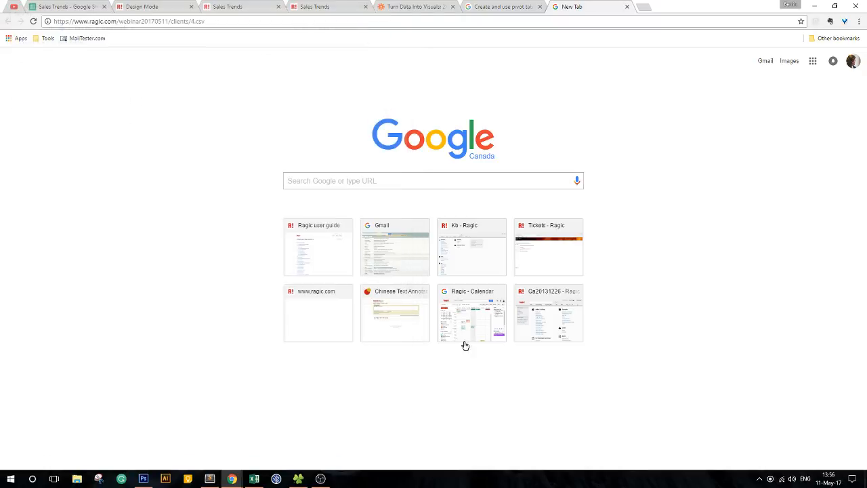
click(628, 6)
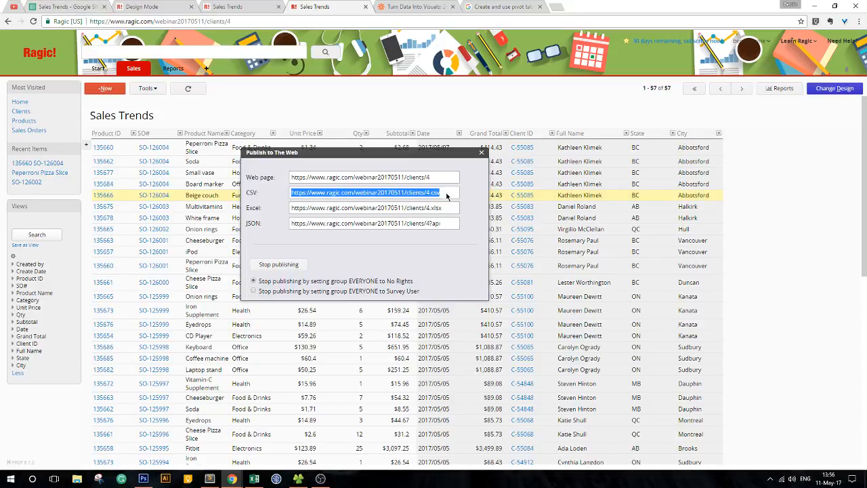
click(481, 152)
Switch to Google Sheets, create a blank spreadsheet and name it Sales Trends.
click(72, 8)
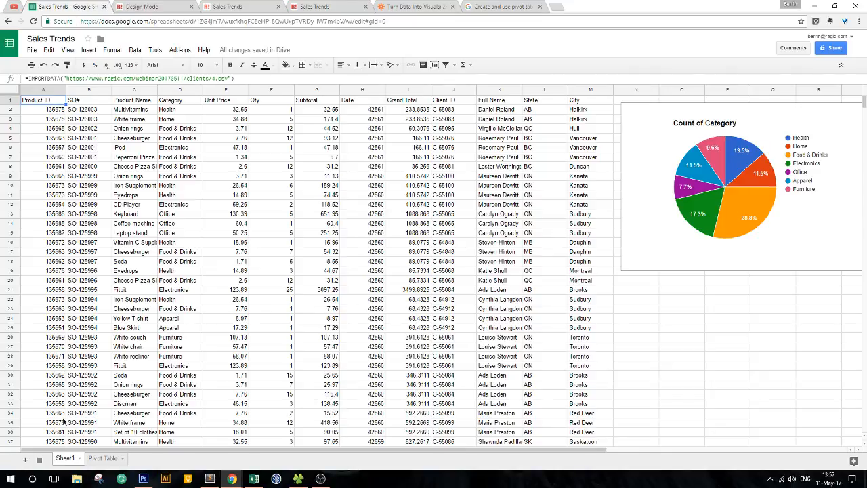
click(10, 46)
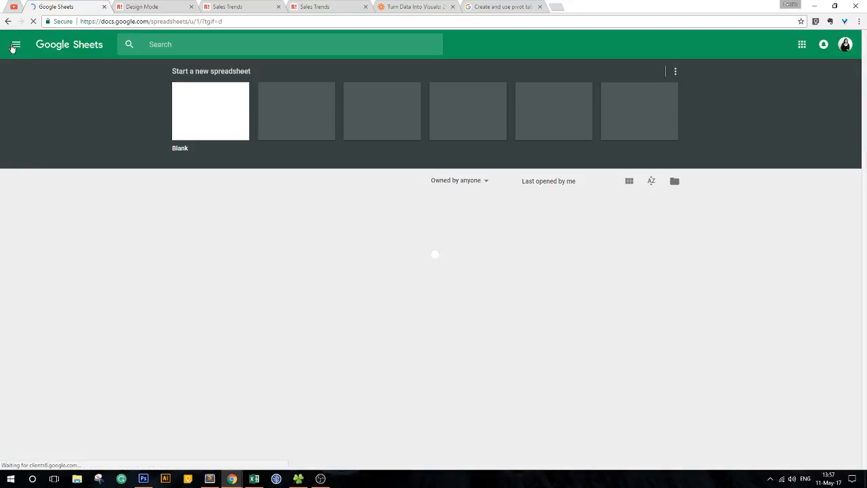
click(211, 111)
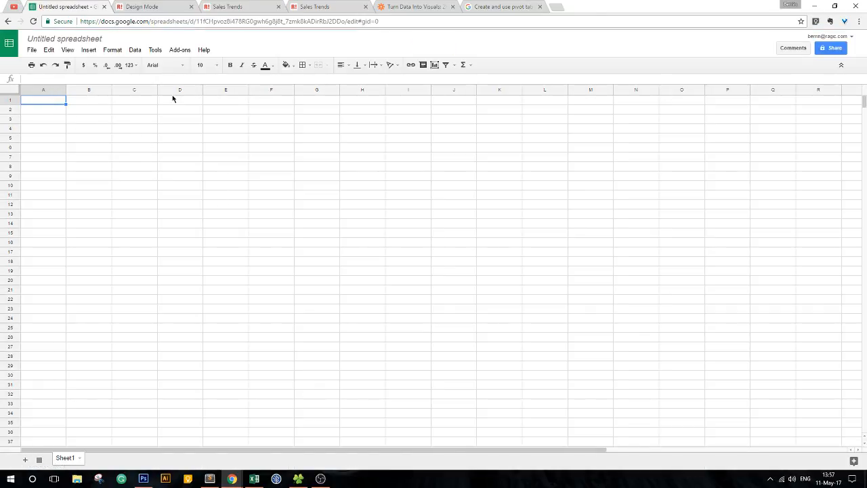
click(87, 40)
text(Sal)
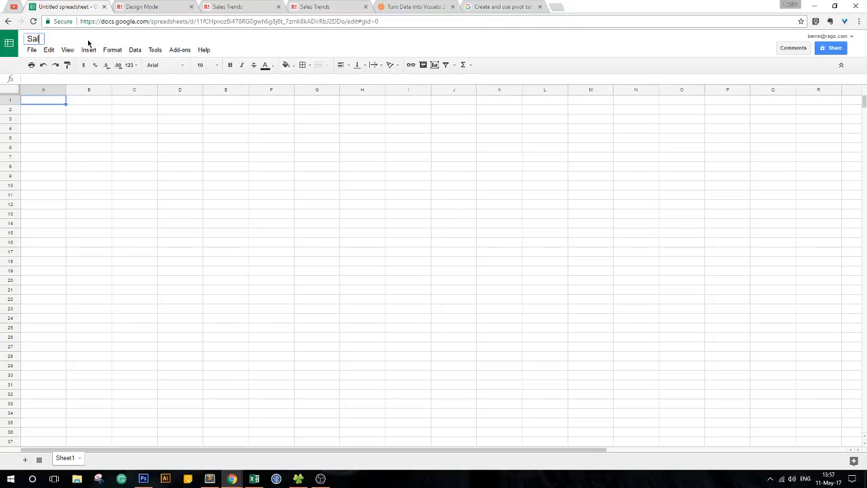
text(es Trends)
key(Return)
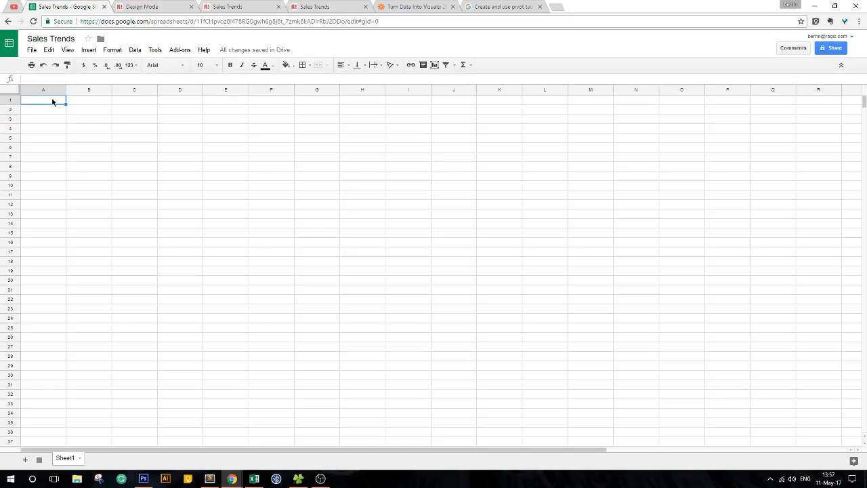
text(=)
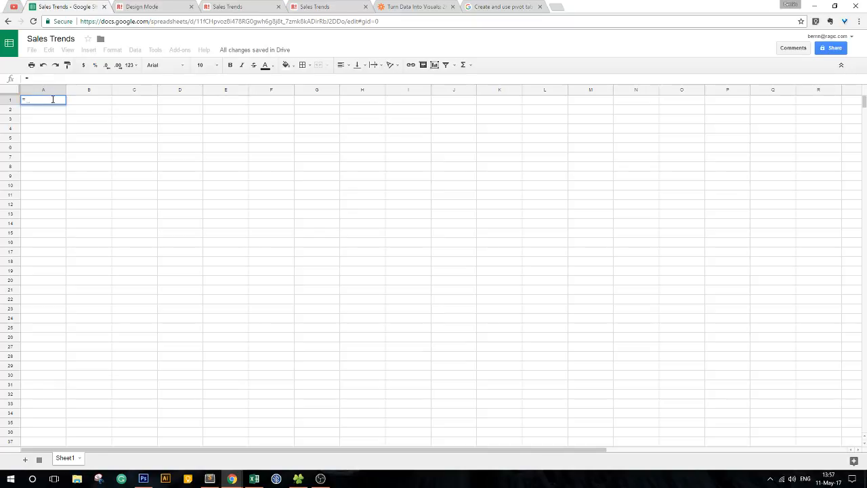
text(IMPORT)
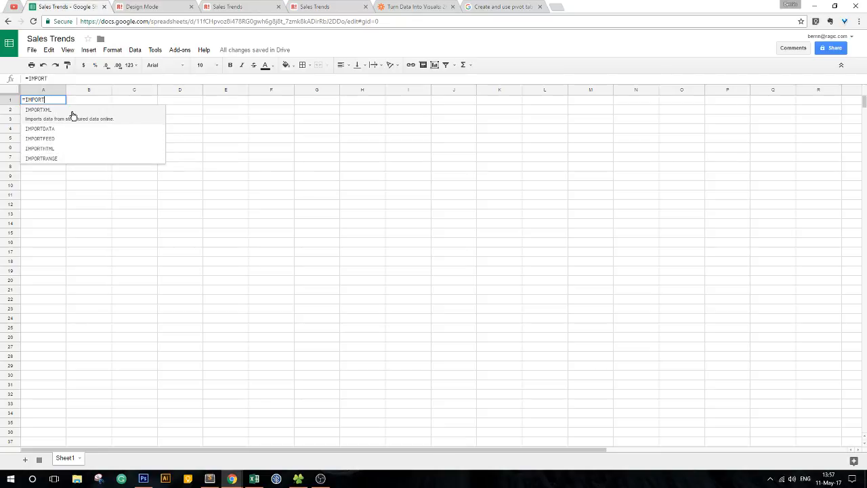
text(DATA)
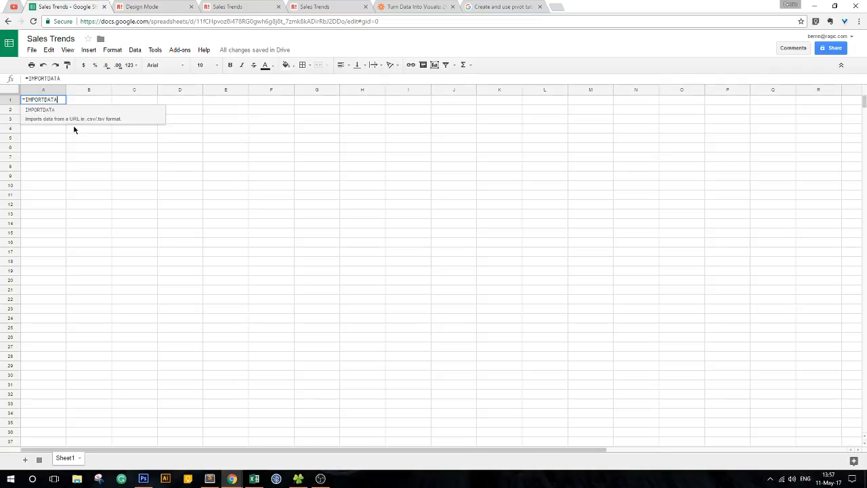
text(()
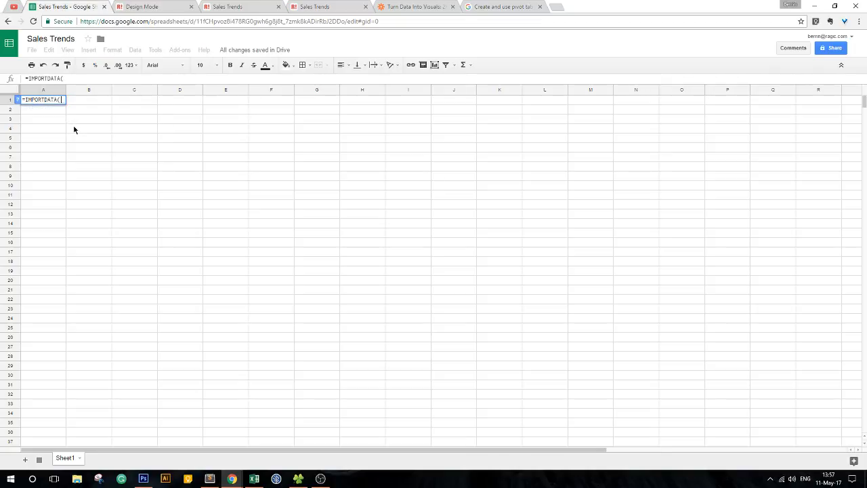
text(")
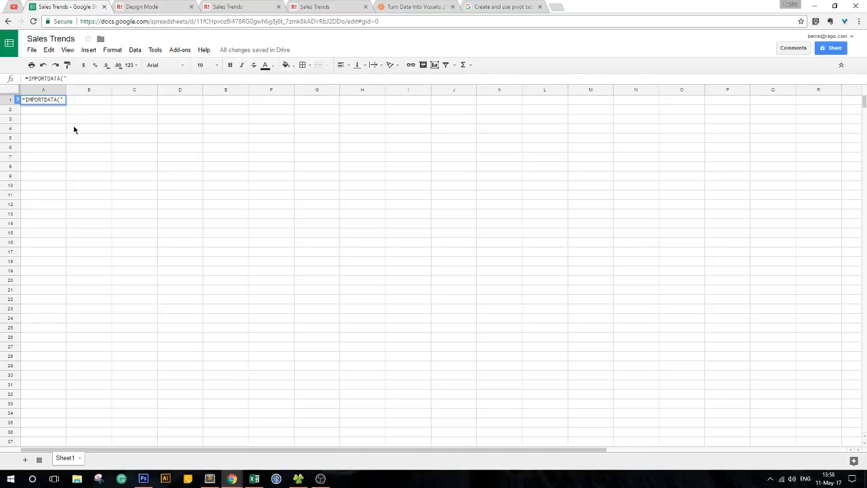
key(ctrl+v)
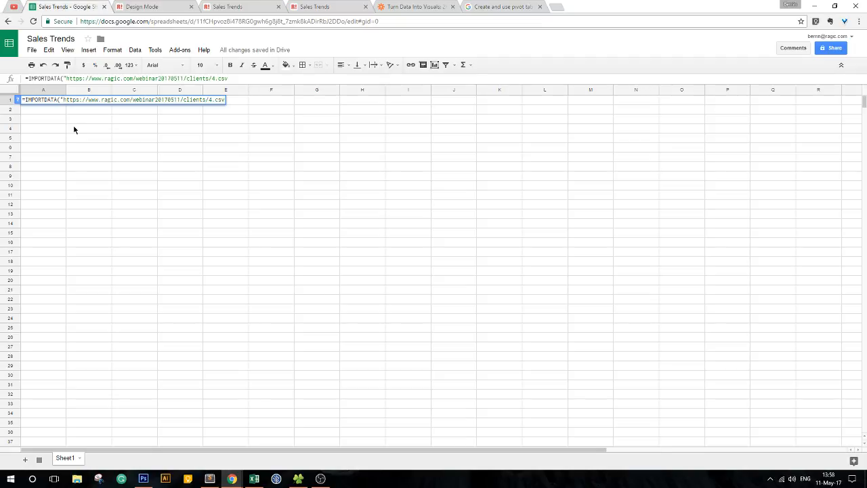
text("))
key(Return)
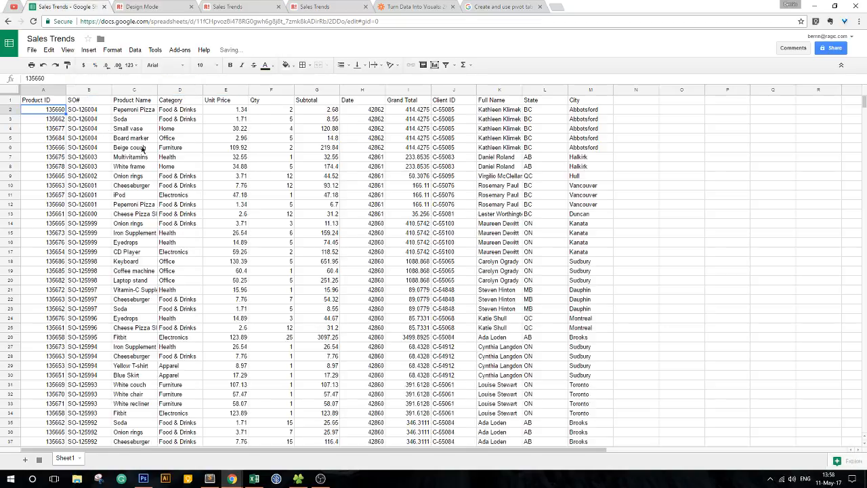
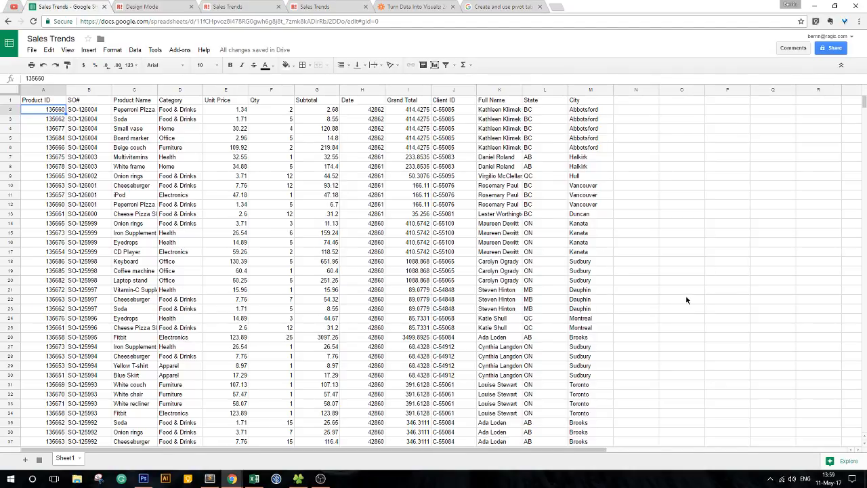
Start inserting a chart with empty cell O2 selected and bring up the available chart types.
click(647, 110)
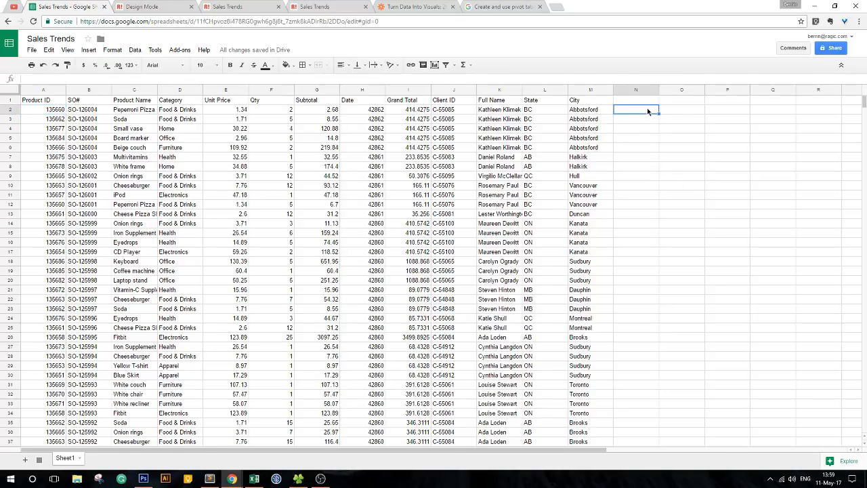
click(669, 111)
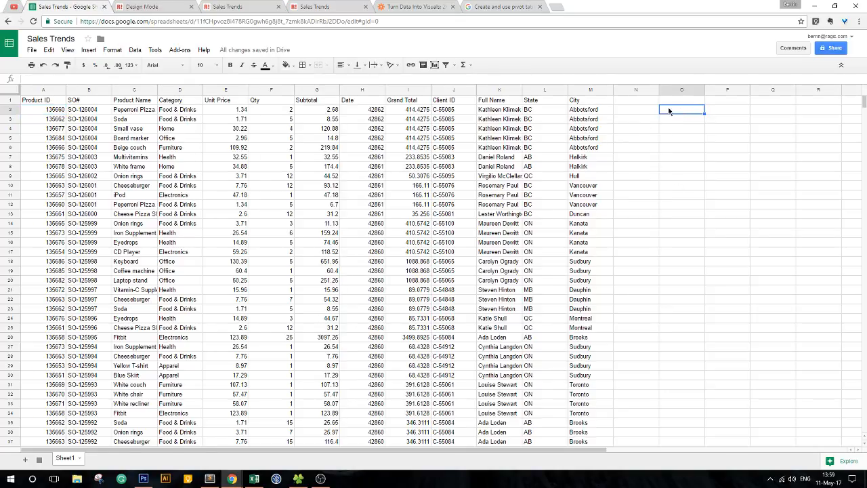
click(434, 65)
drag(401, 132, 376, 154)
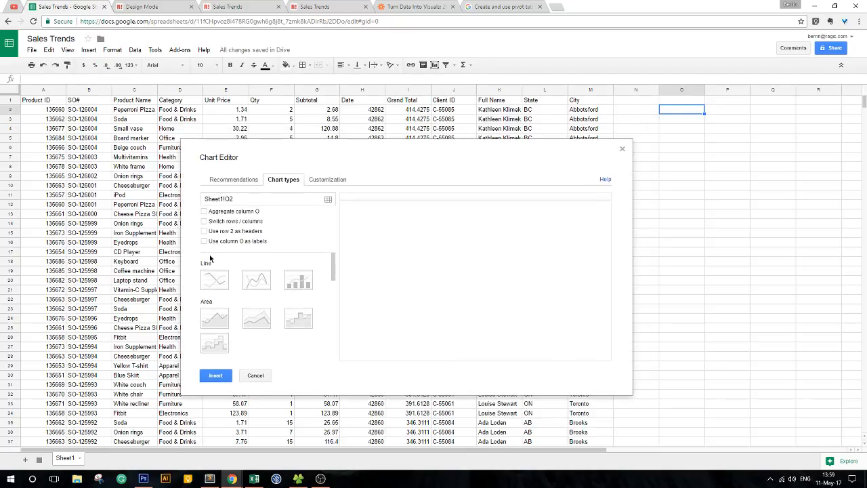
click(242, 181)
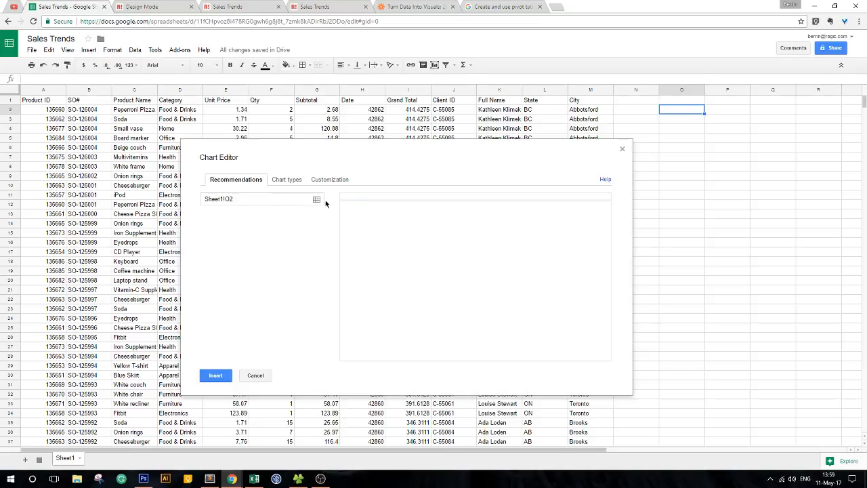
click(289, 179)
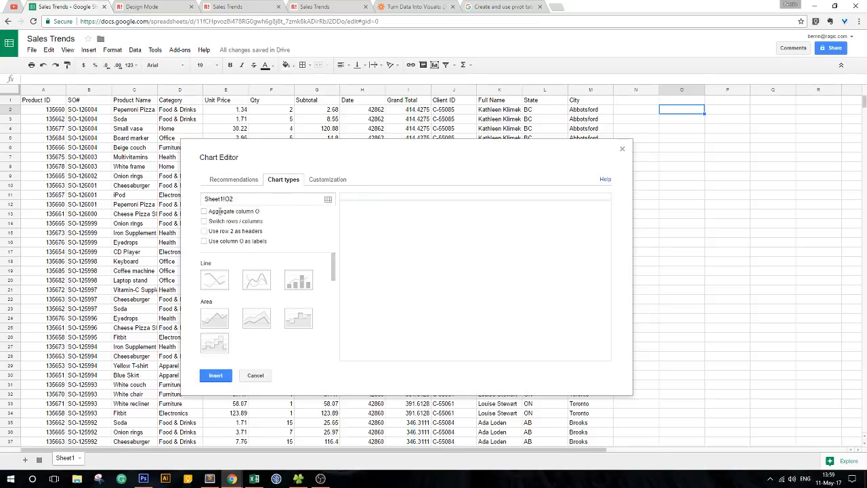
click(90, 177)
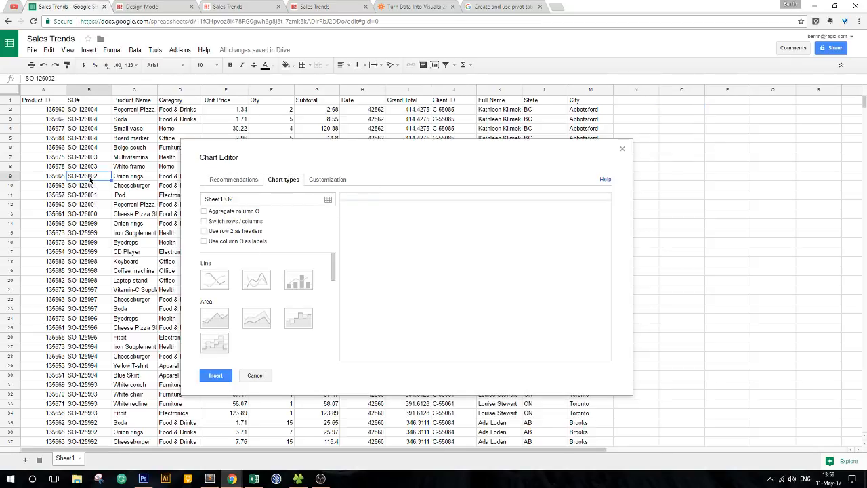
click(53, 101)
click(64, 130)
click(54, 103)
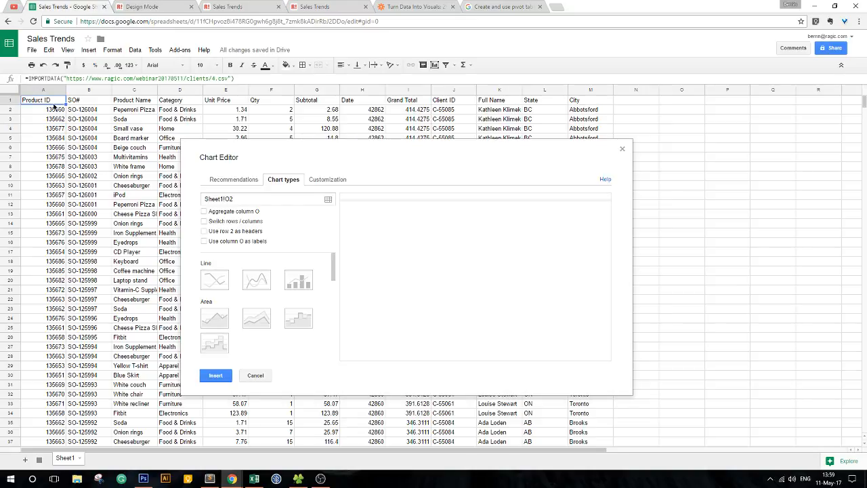
click(55, 110)
click(261, 282)
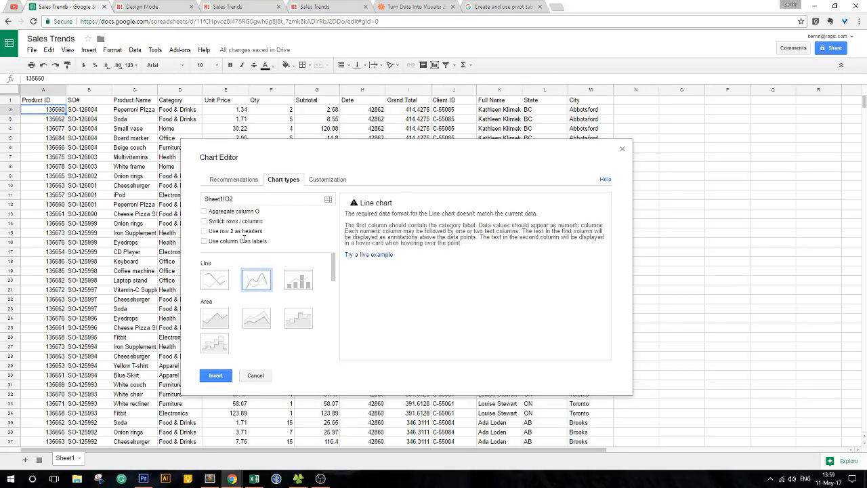
click(214, 278)
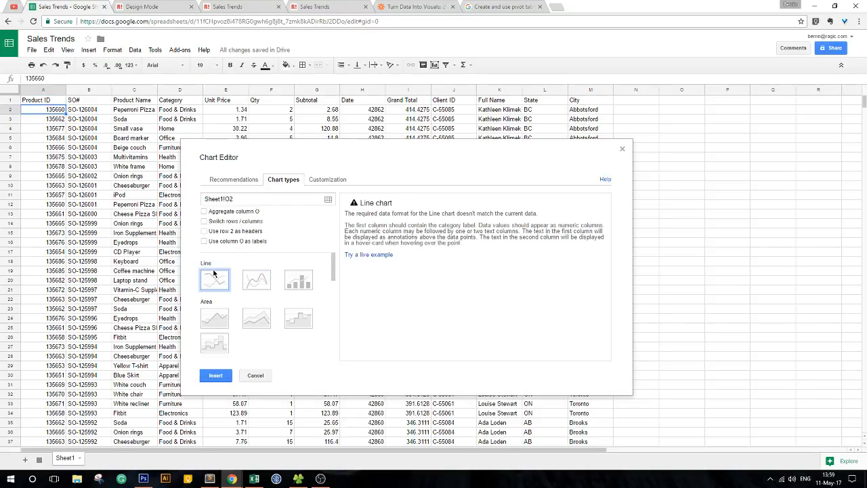
click(233, 198)
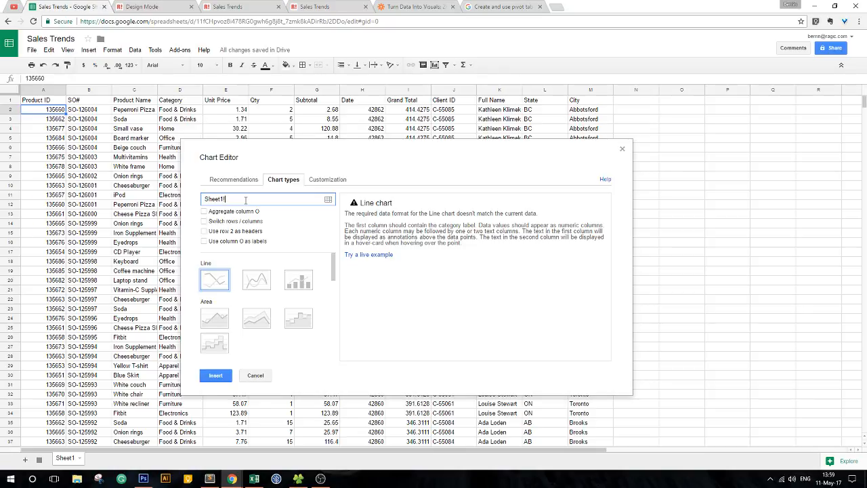
text(A1)
click(328, 200)
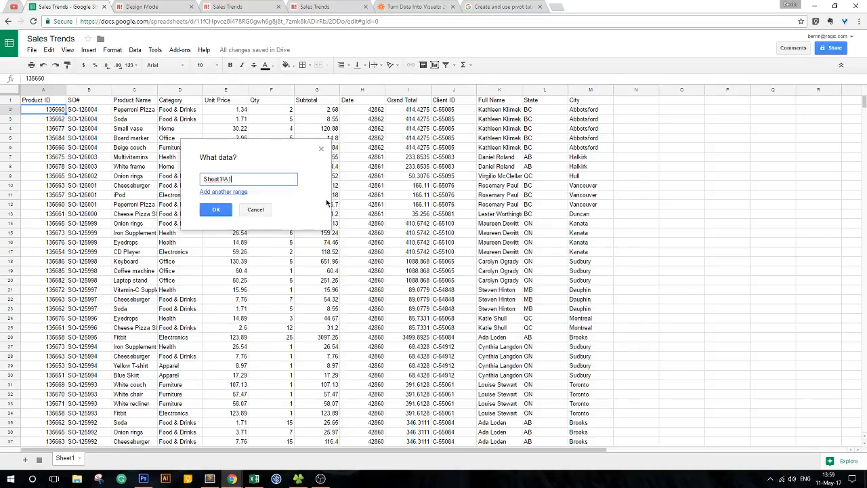
click(246, 192)
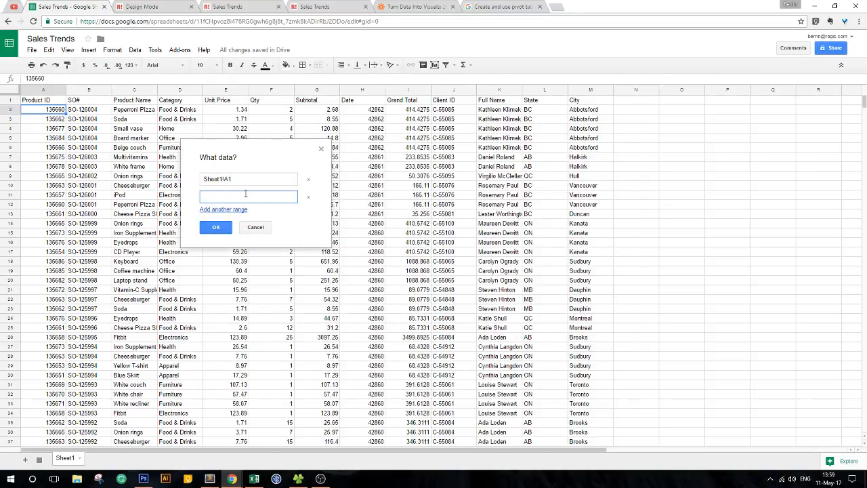
click(308, 197)
click(322, 148)
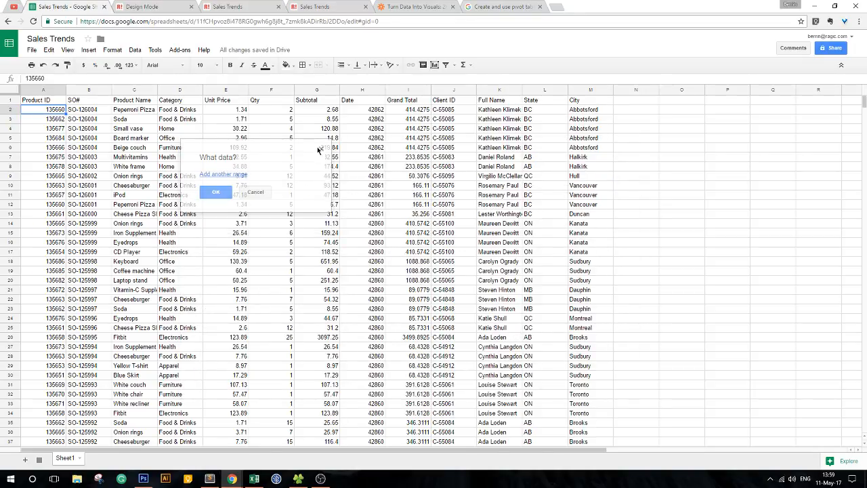
click(624, 147)
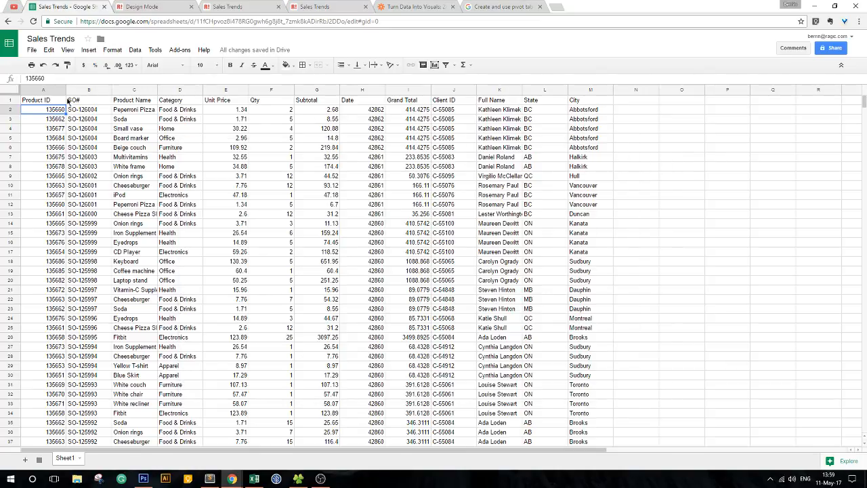
Start a new chart from all the data in columns A through M, moving the chart editor aside to uncover the data.
drag(47, 91, 589, 90)
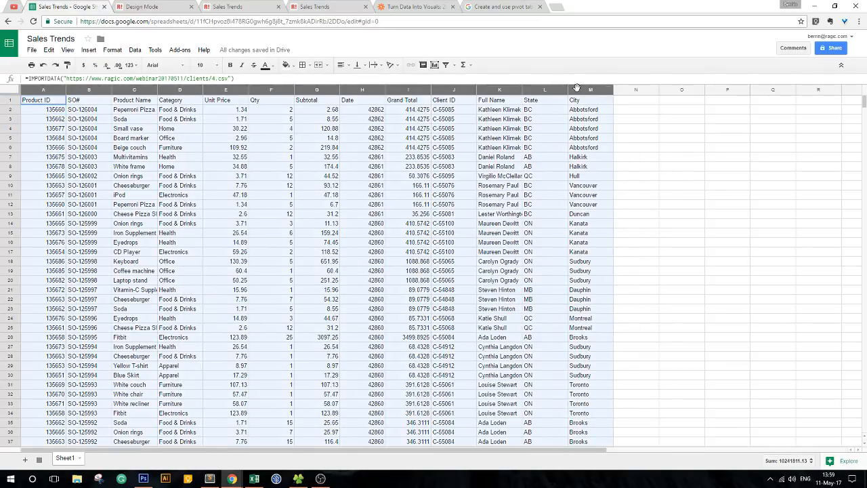
click(435, 64)
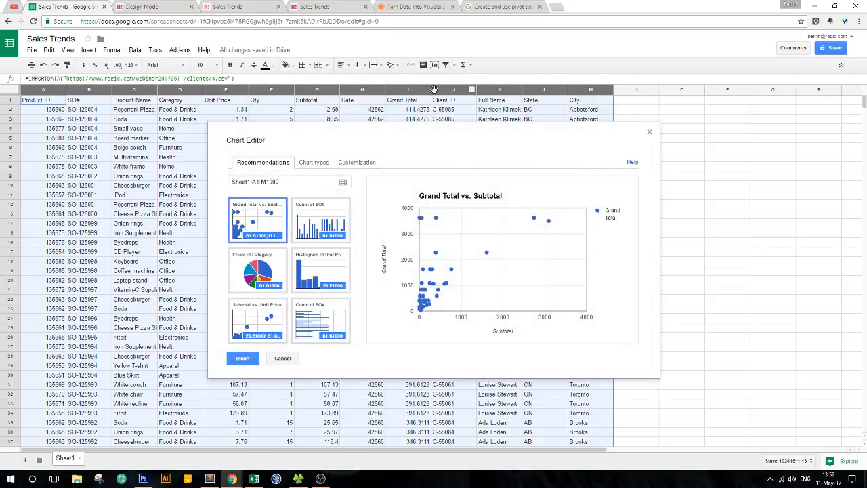
drag(457, 138, 664, 160)
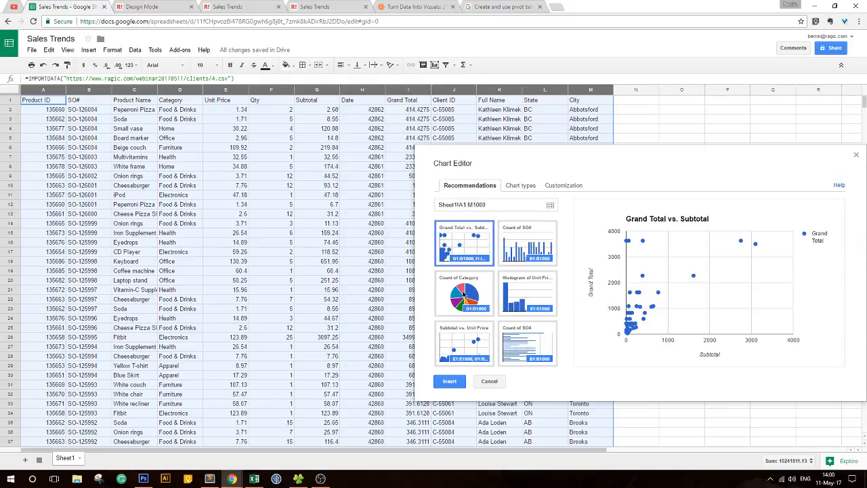
Insert the recommended Count of Category pie chart, shrink it and place it in the empty area beside the City column.
click(465, 295)
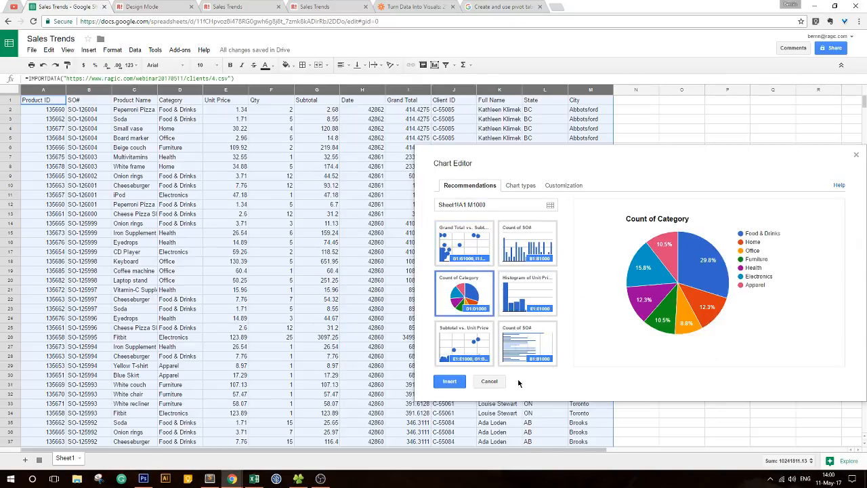
click(450, 381)
drag(184, 199, 698, 219)
drag(813, 295, 748, 254)
drag(684, 237, 761, 216)
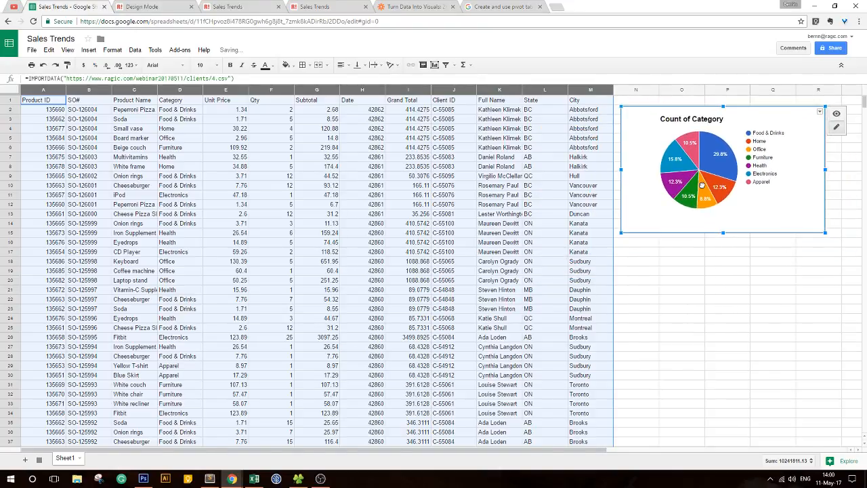
click(731, 318)
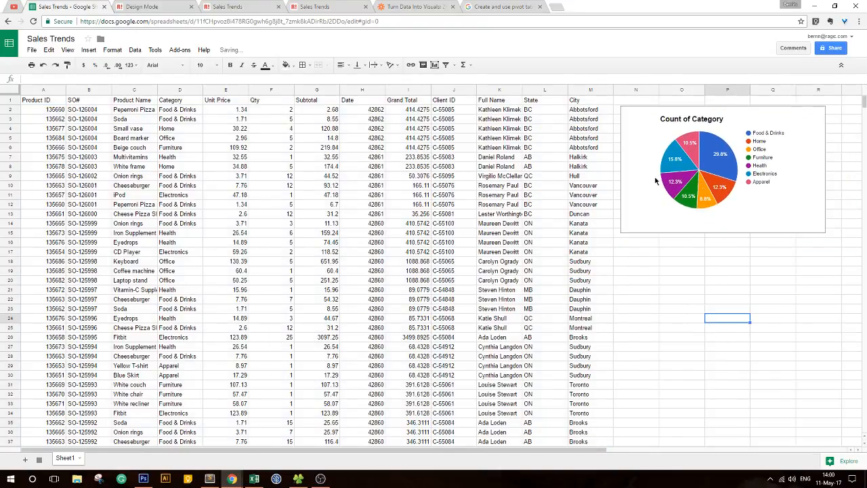
Move the pie chart slightly so that its edge lines up with the start of column N.
drag(648, 171, 645, 171)
click(653, 236)
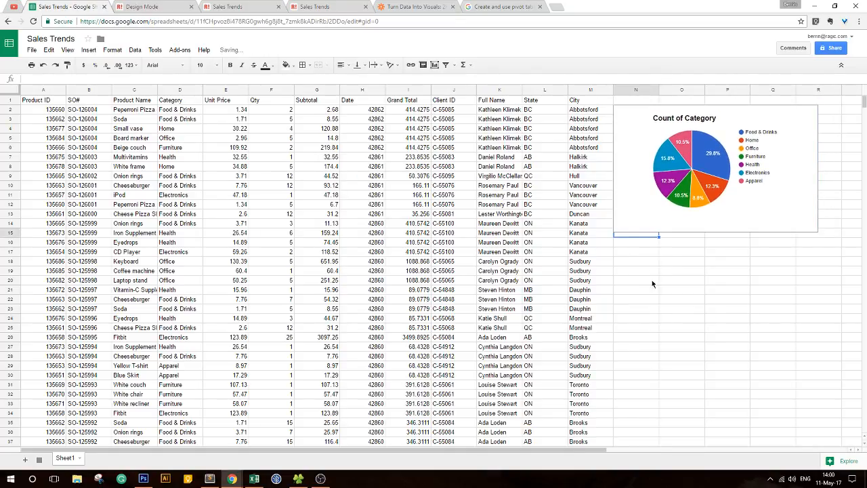
click(677, 207)
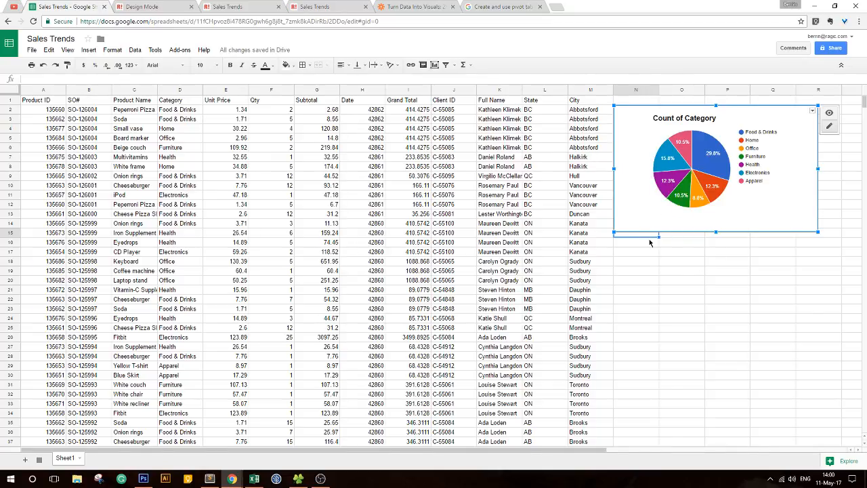
click(774, 255)
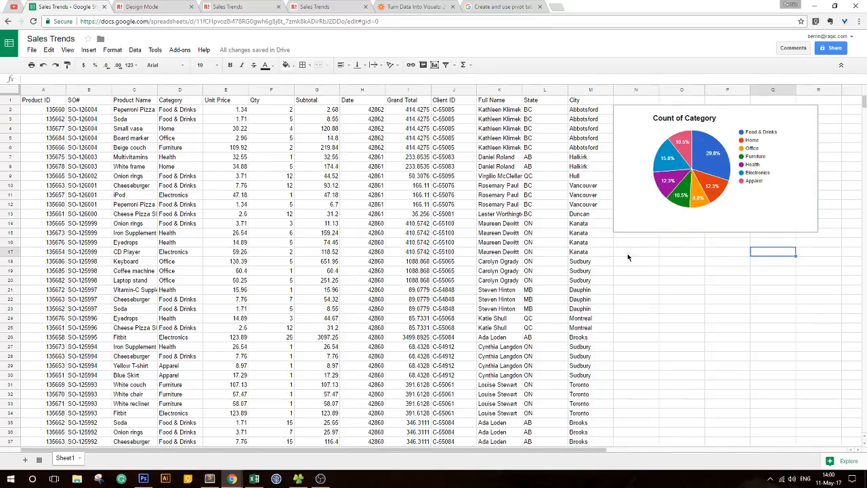
click(434, 65)
click(648, 133)
click(46, 90)
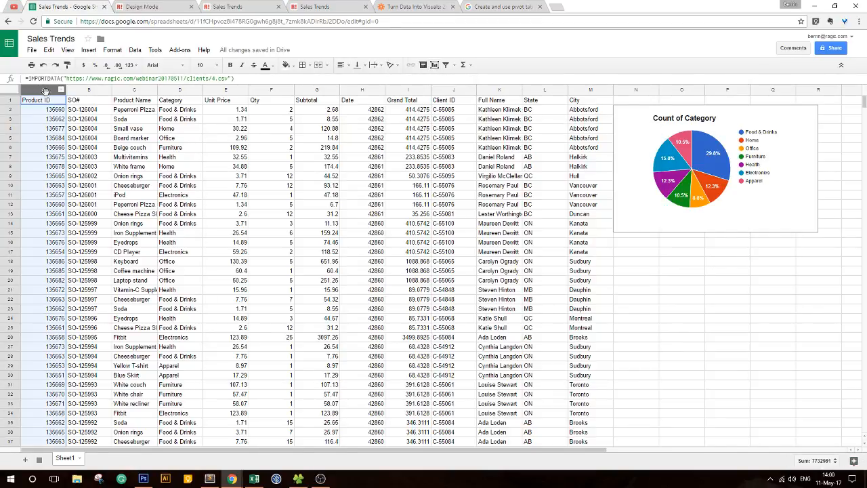
click(177, 91)
ctrl+click(139, 90)
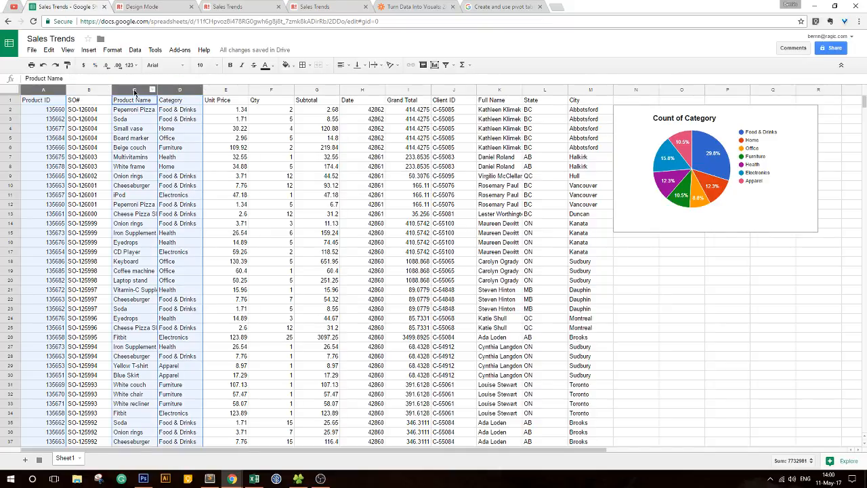
click(434, 65)
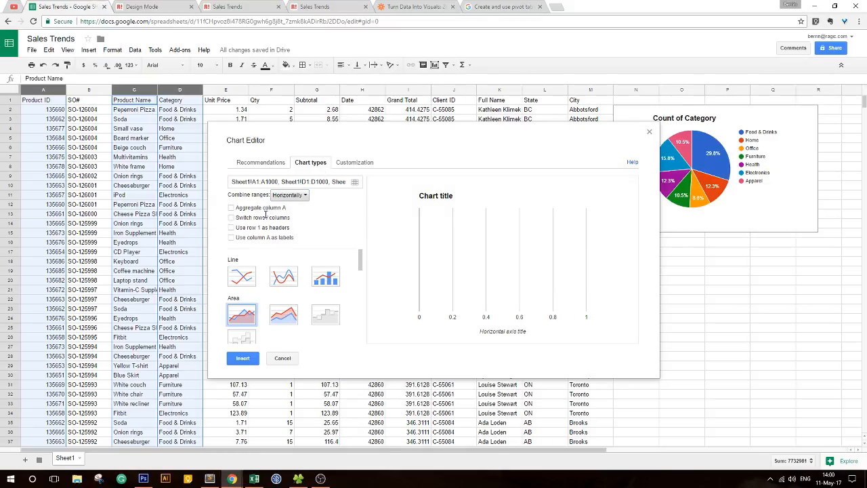
click(261, 163)
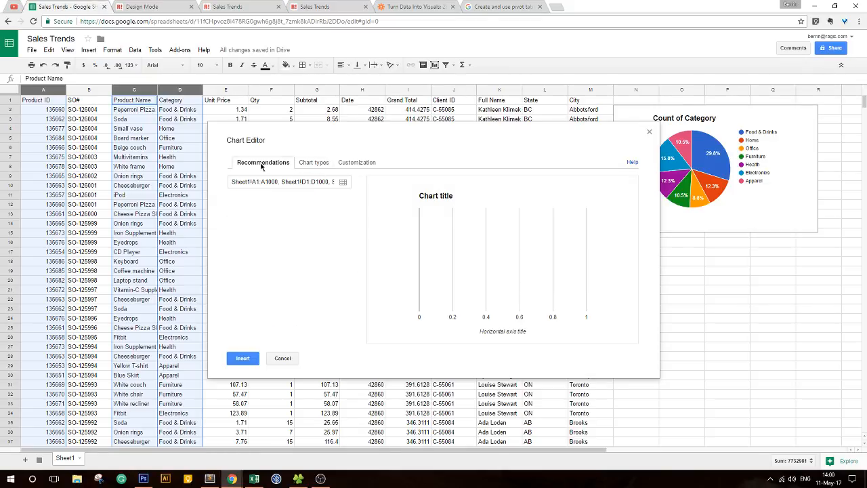
click(313, 162)
click(242, 276)
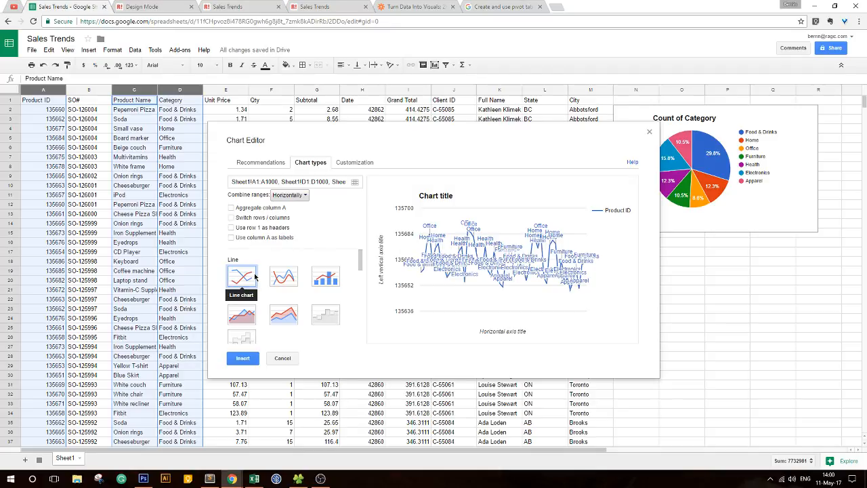
click(232, 228)
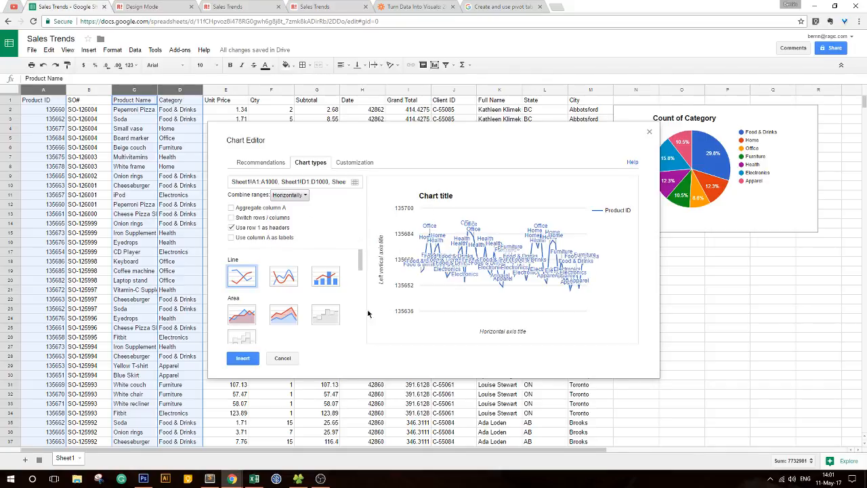
click(283, 357)
click(187, 310)
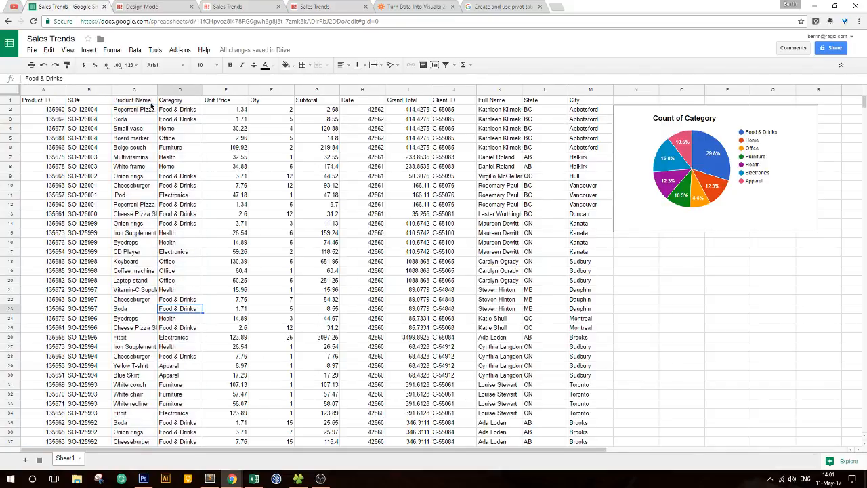
click(226, 120)
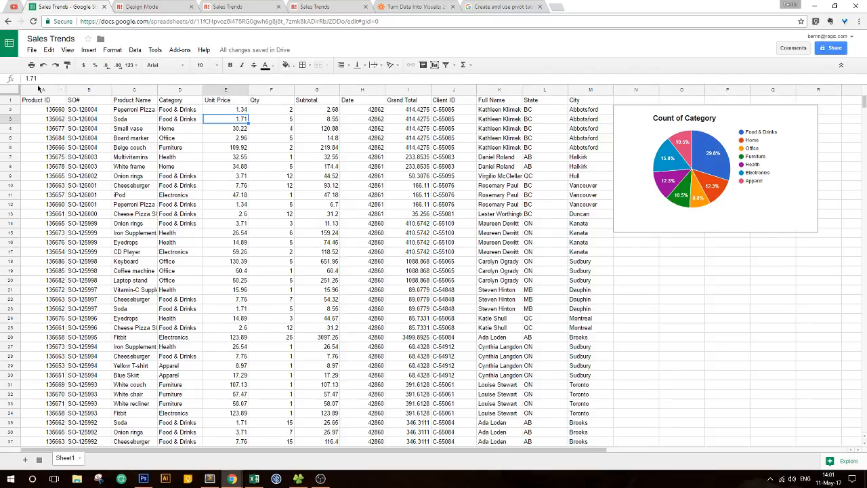
Open the chart recommendations for columns A to M and preview the Count of SO# column chart.
drag(33, 92, 590, 91)
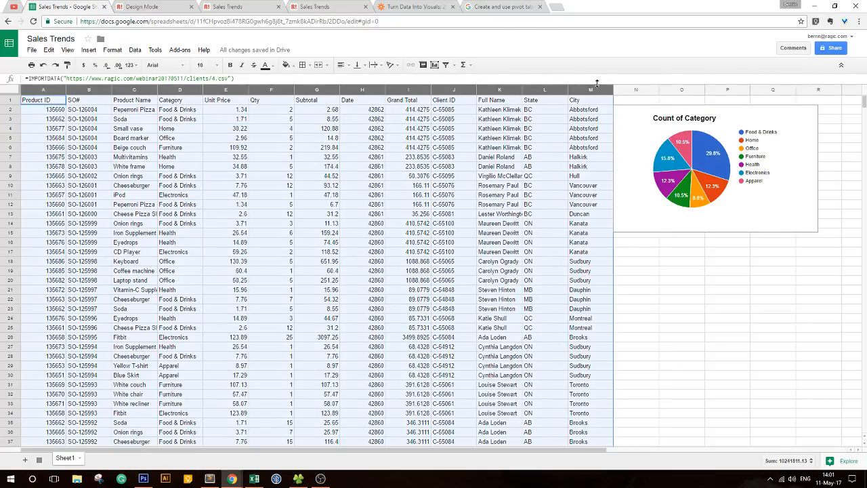
click(434, 65)
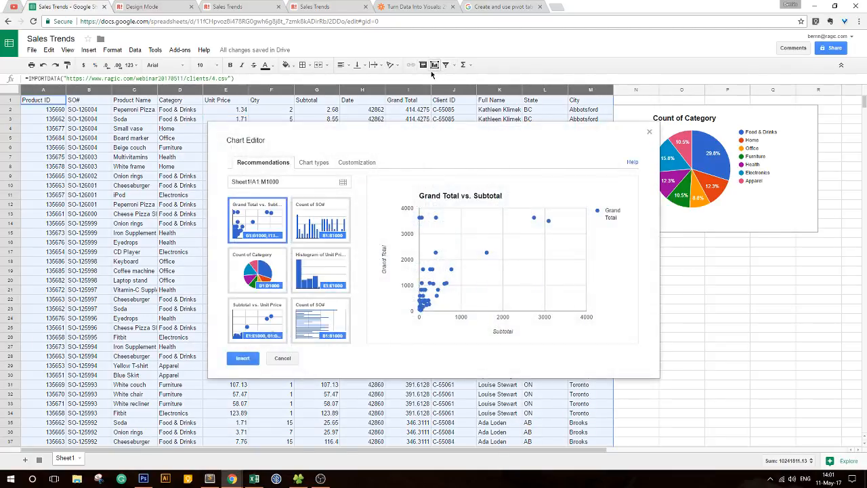
drag(415, 152, 345, 144)
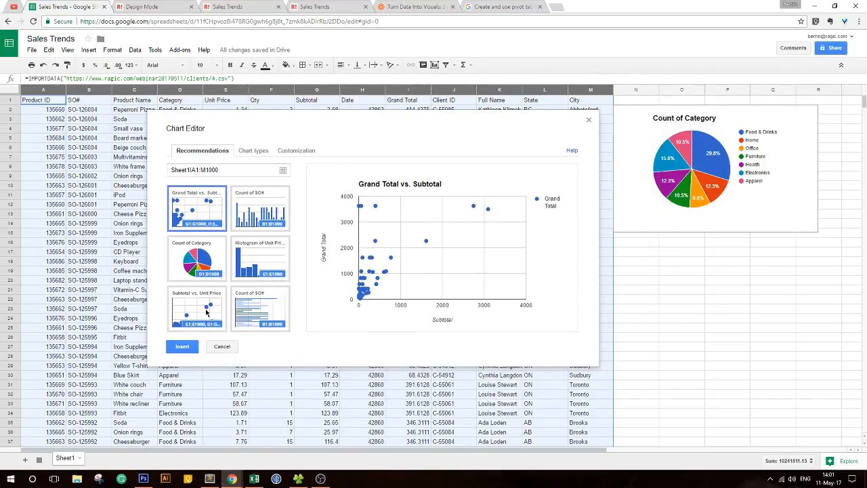
click(243, 215)
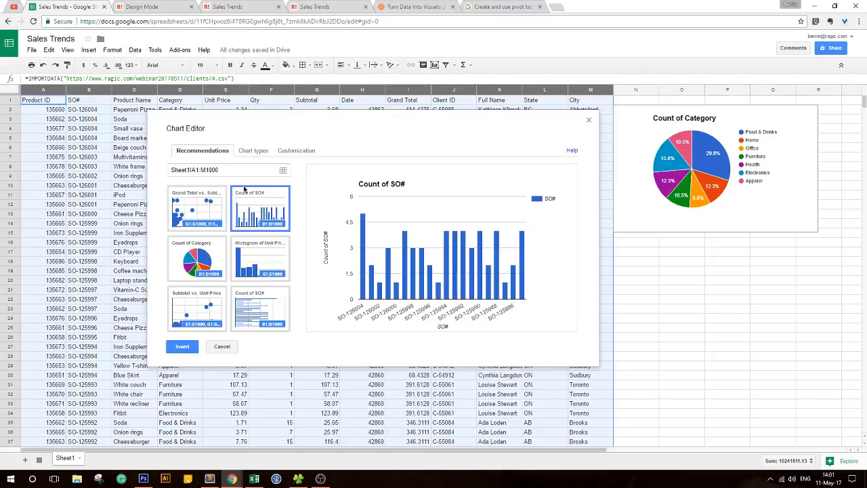
Examine the chart type choices and the customization options for the Count of SO# chart, from title and legend to series settings.
click(247, 154)
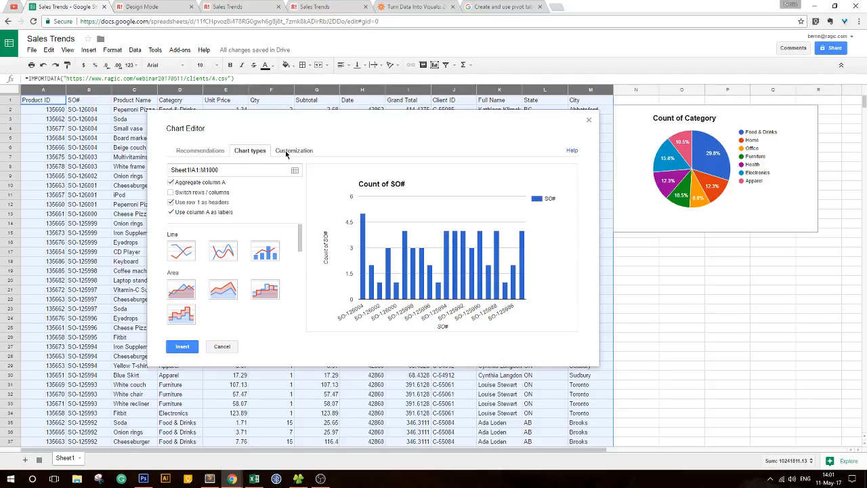
click(287, 152)
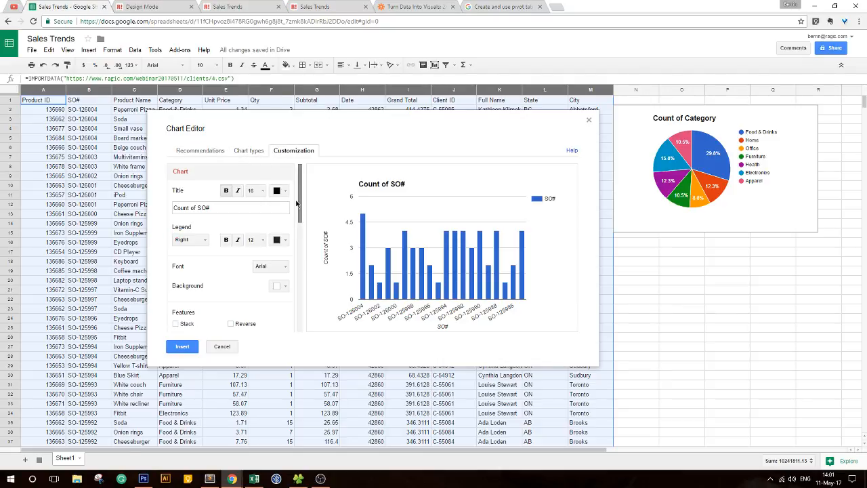
drag(299, 201, 299, 214)
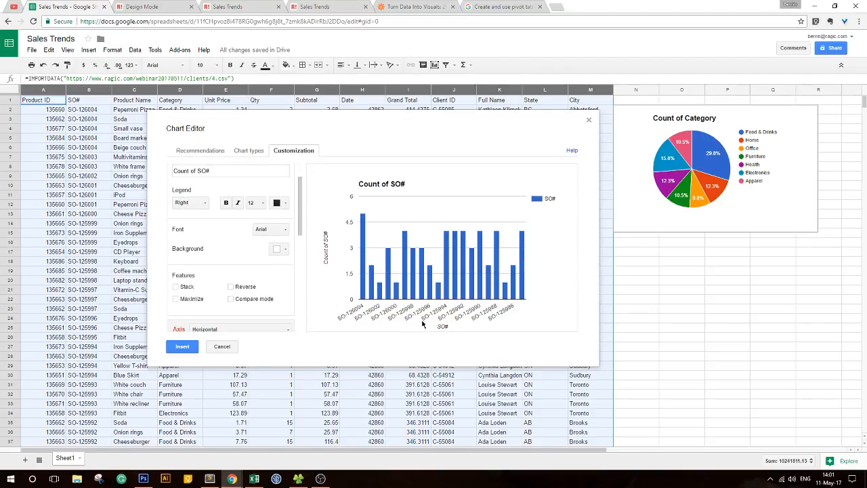
drag(300, 217, 302, 318)
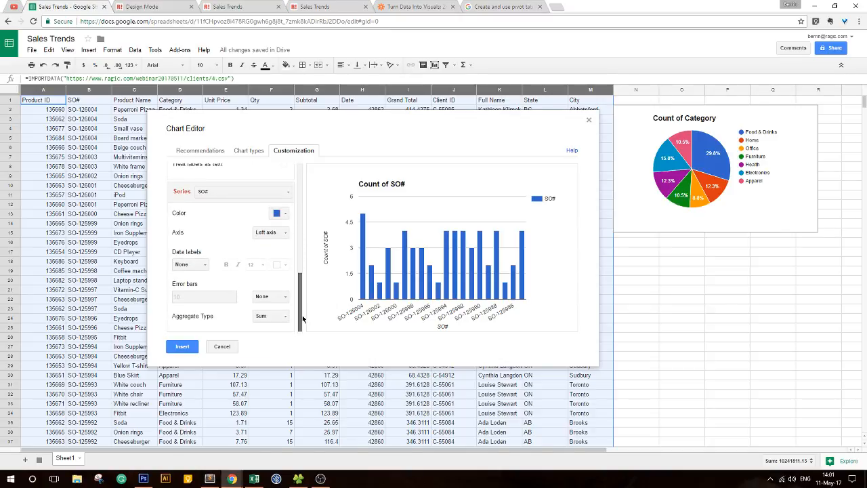
click(231, 194)
click(231, 193)
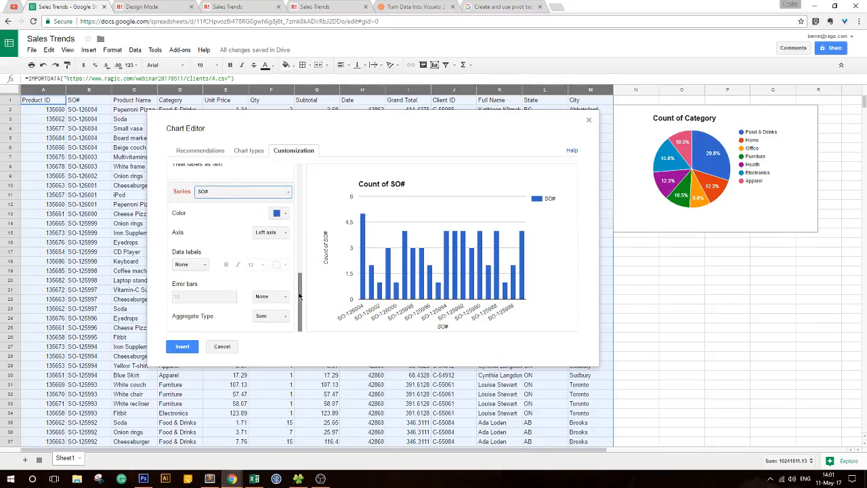
drag(300, 296, 290, 161)
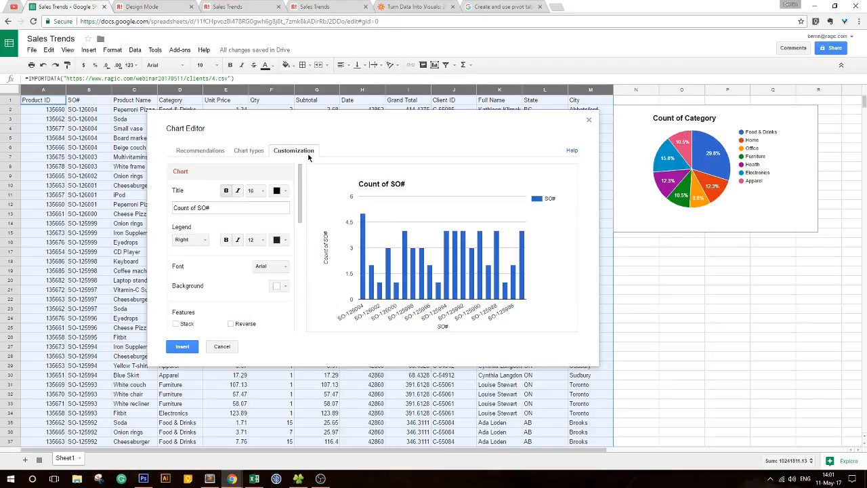
Preview the recommended Histogram of Unit Price and Count of Category charts, and close the chart editor without inserting one.
click(239, 152)
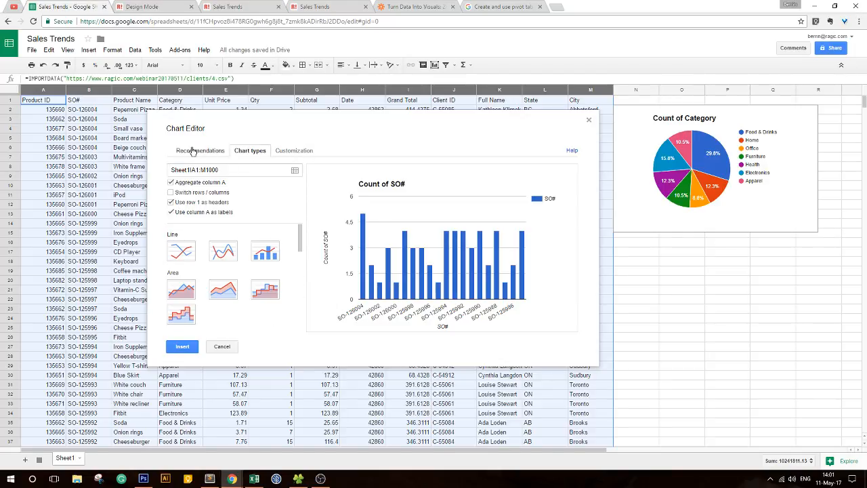
click(193, 151)
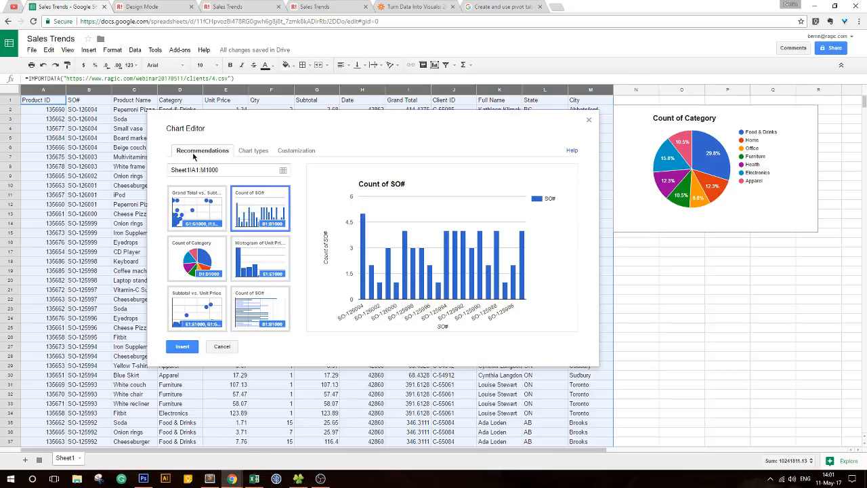
click(249, 254)
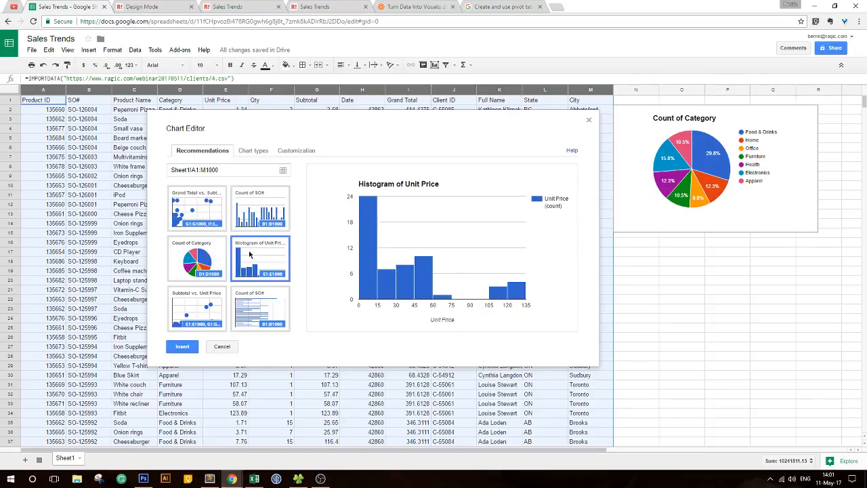
click(217, 259)
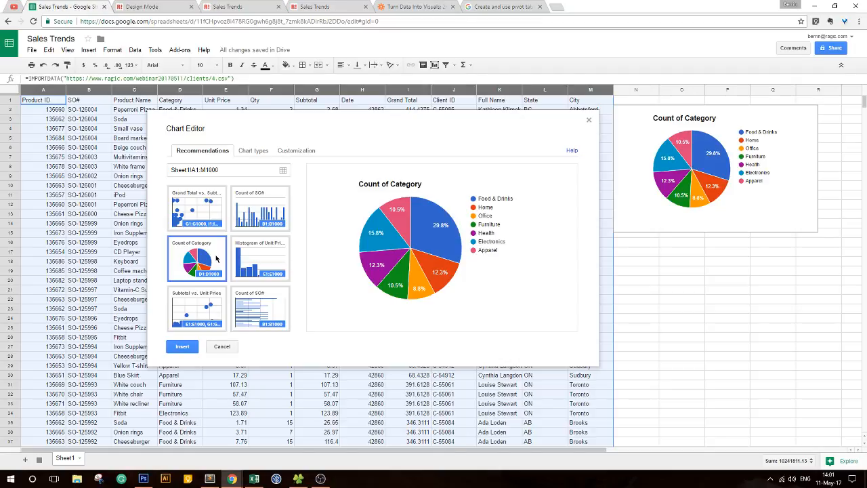
click(222, 347)
Examine the pie chart's legend and chart area formatting, and its advanced customization options from title down to series.
click(745, 195)
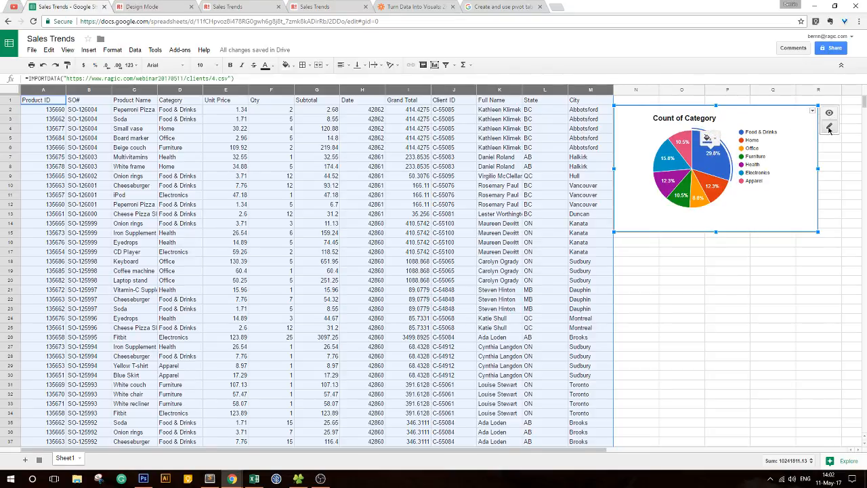
right_click(783, 151)
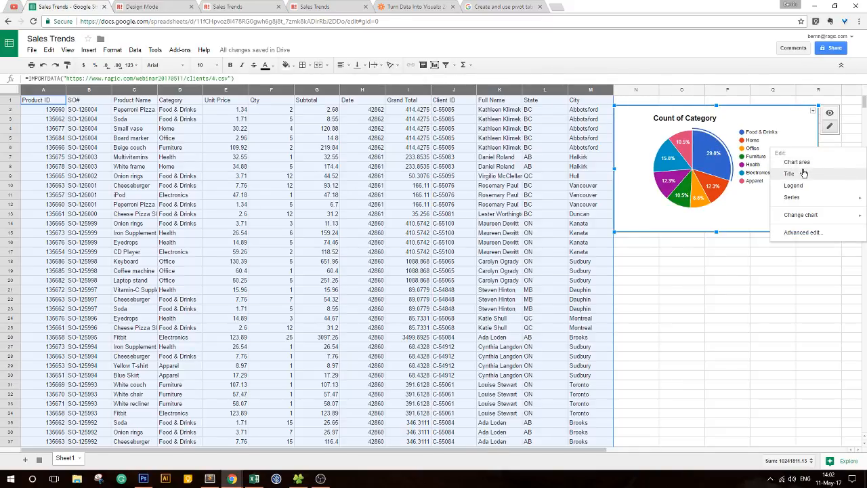
click(791, 185)
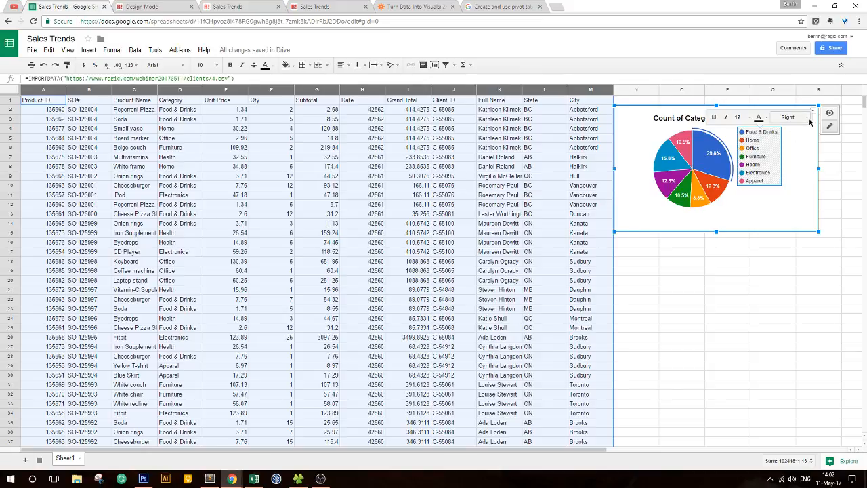
click(809, 149)
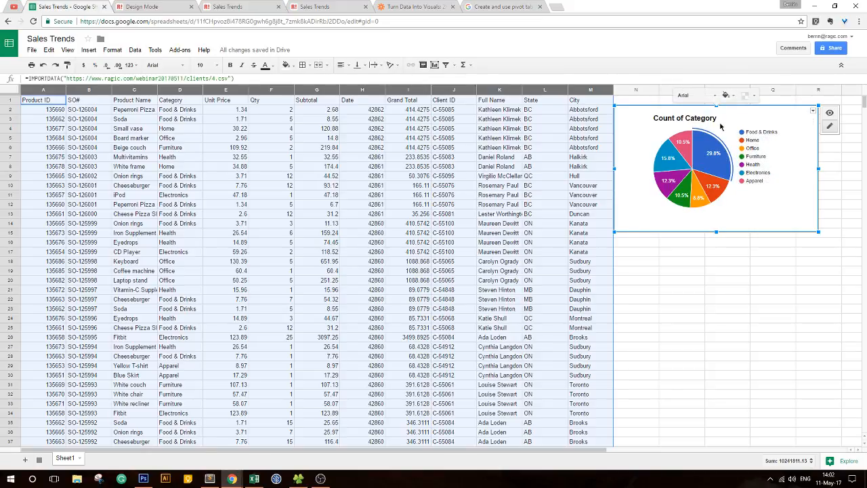
right_click(804, 149)
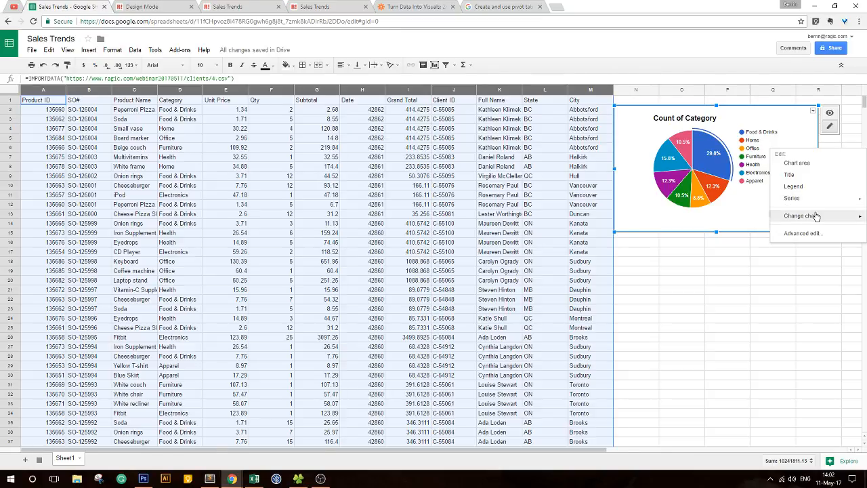
click(801, 233)
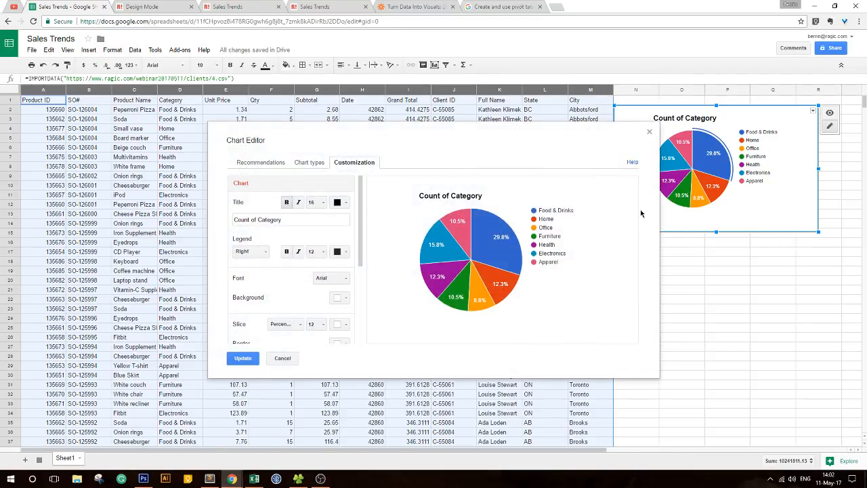
drag(474, 140, 297, 132)
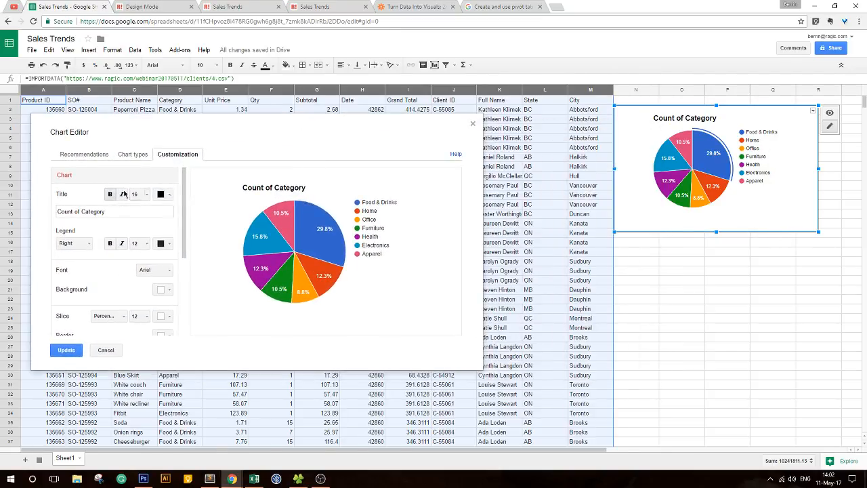
scroll(186, 227, down, 1)
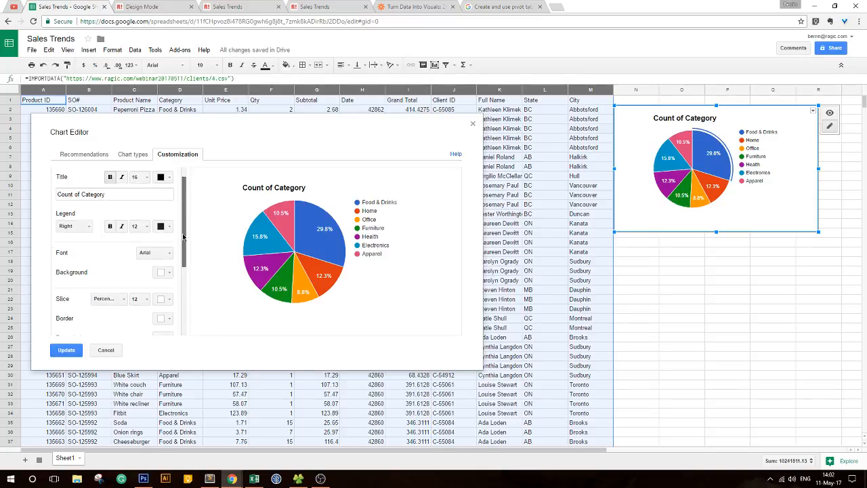
scroll(185, 217, up, 1)
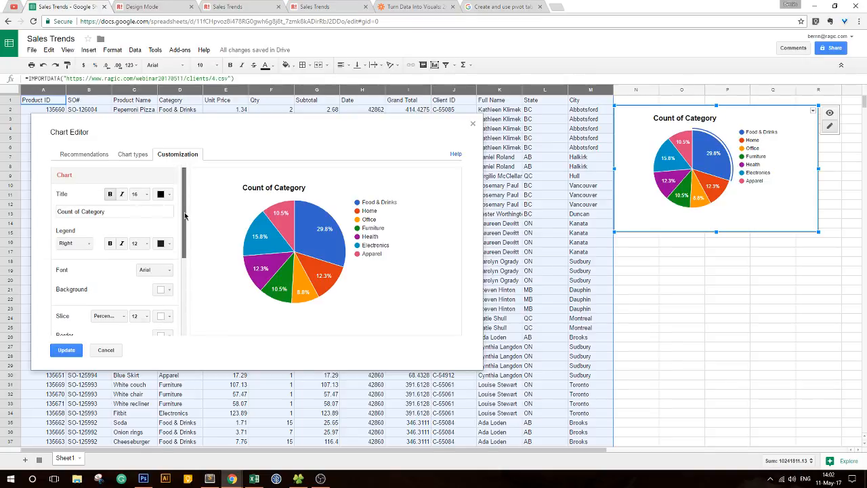
drag(185, 216, 187, 312)
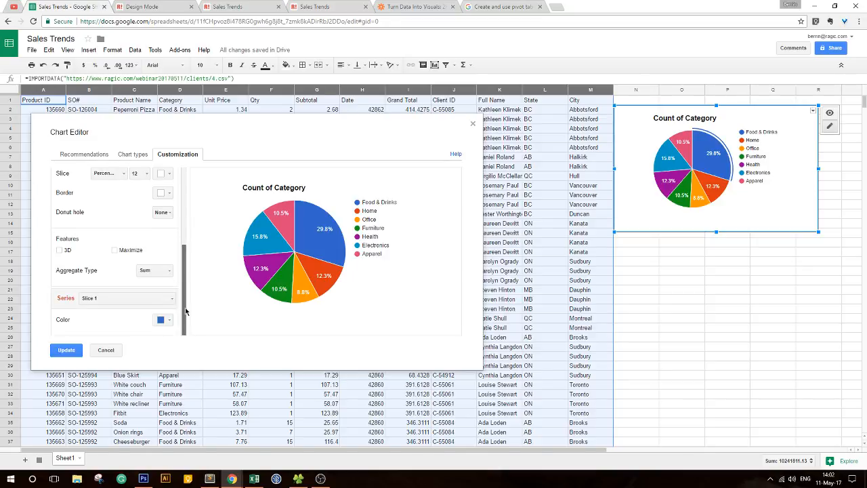
Change the Count of Category pie chart to the recommended horizontal bar chart, and shift it slightly down on the sheet.
click(111, 156)
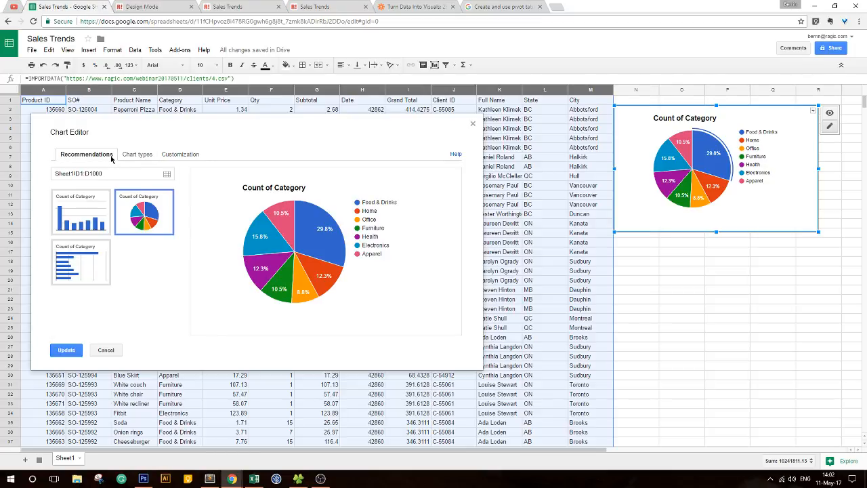
click(90, 203)
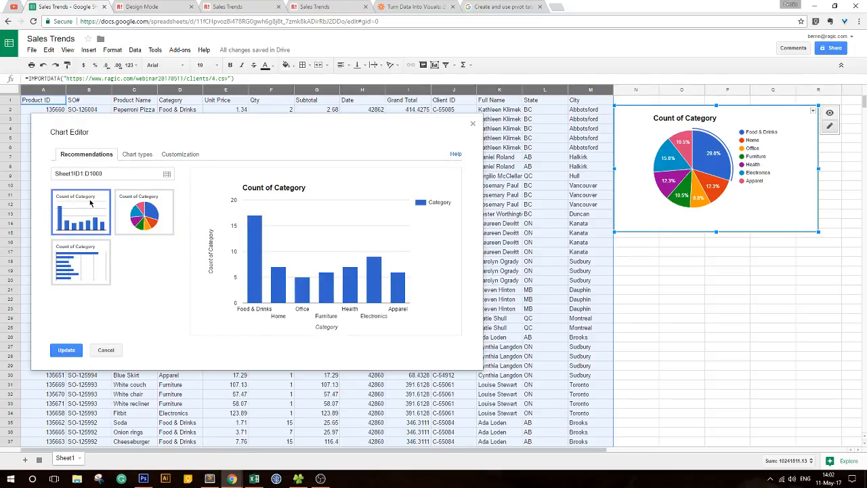
click(89, 264)
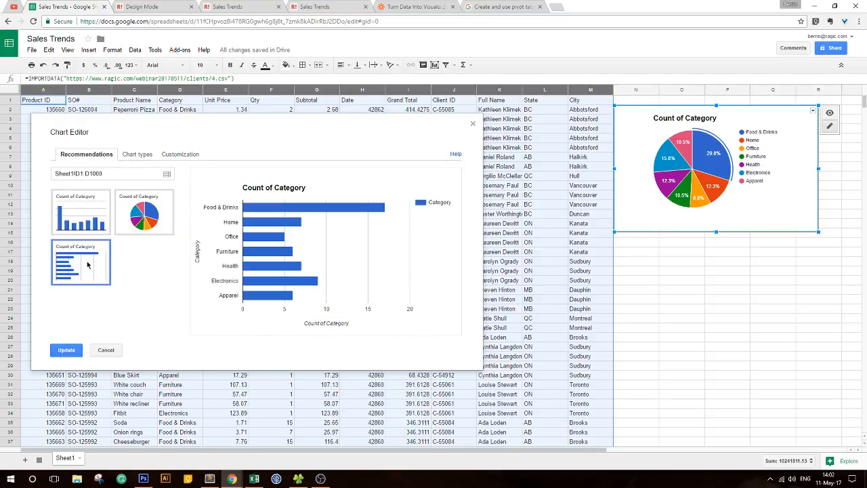
click(66, 350)
click(800, 264)
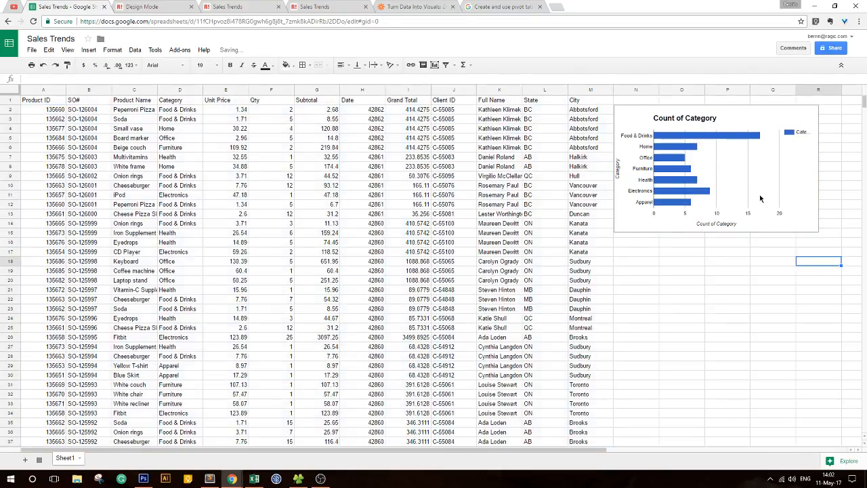
click(727, 203)
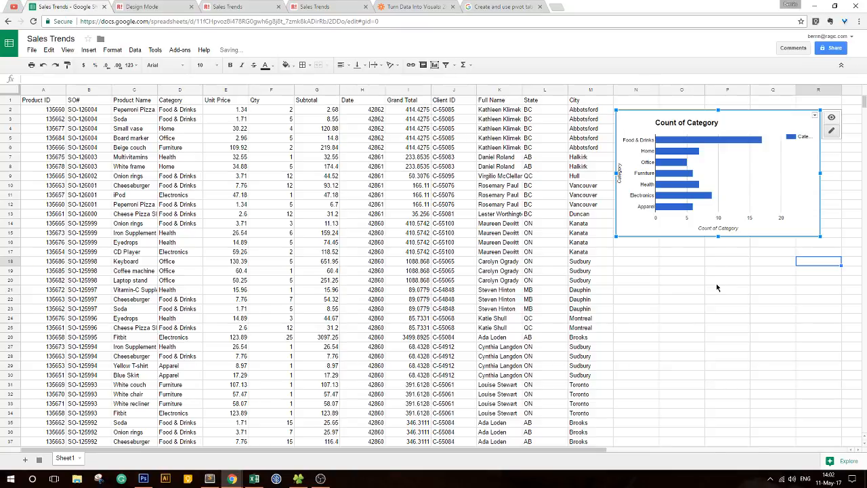
click(721, 280)
click(726, 197)
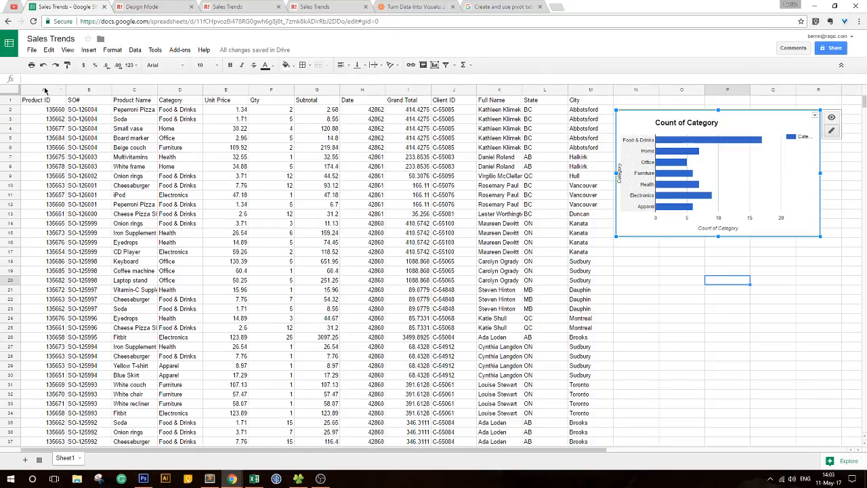
Create a pivot table from columns A to M of Sheet1.
drag(45, 90, 586, 90)
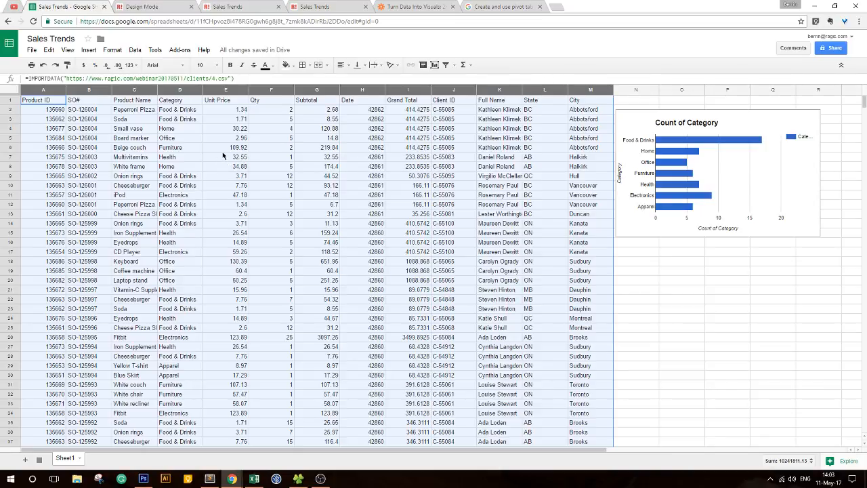
click(135, 50)
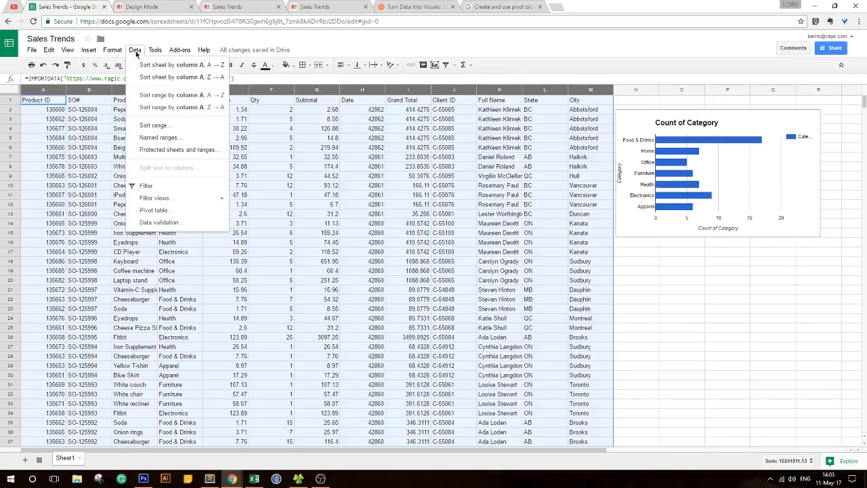
click(195, 212)
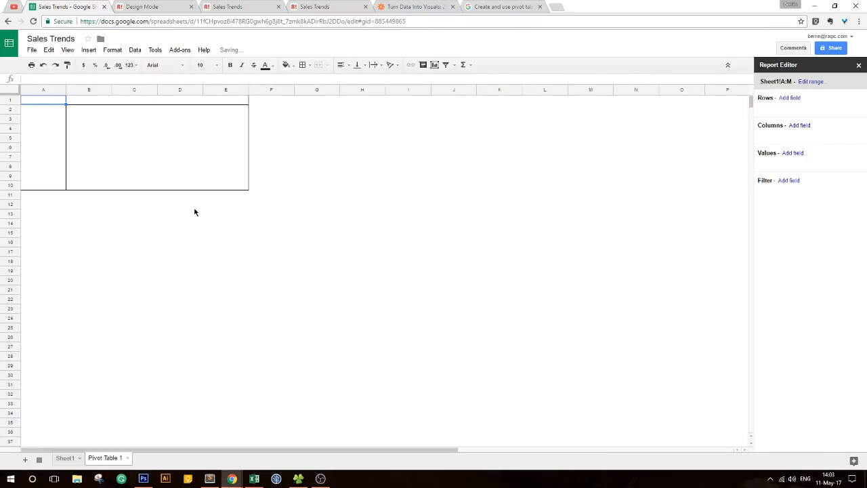
Group the pivot table's rows by Category and, within it, by Product Name.
click(790, 99)
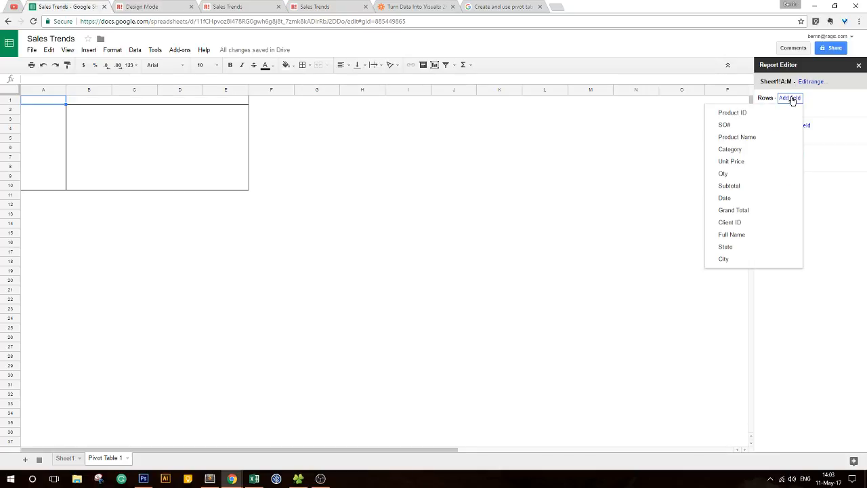
click(763, 154)
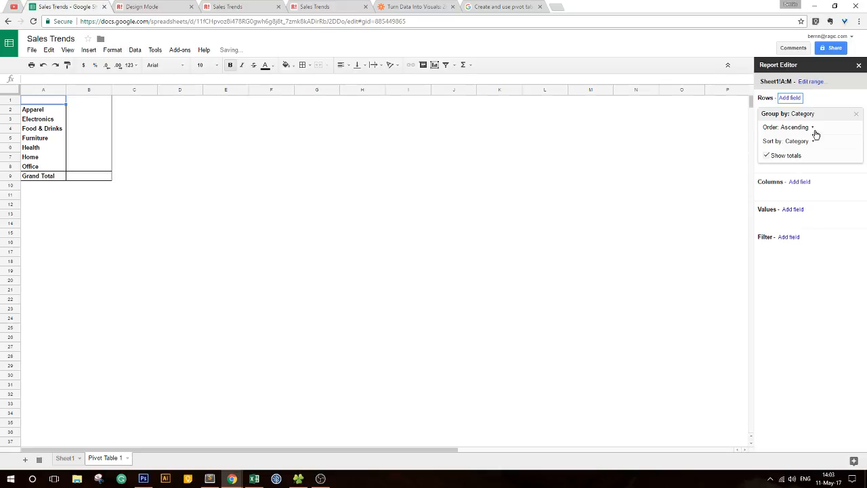
click(790, 99)
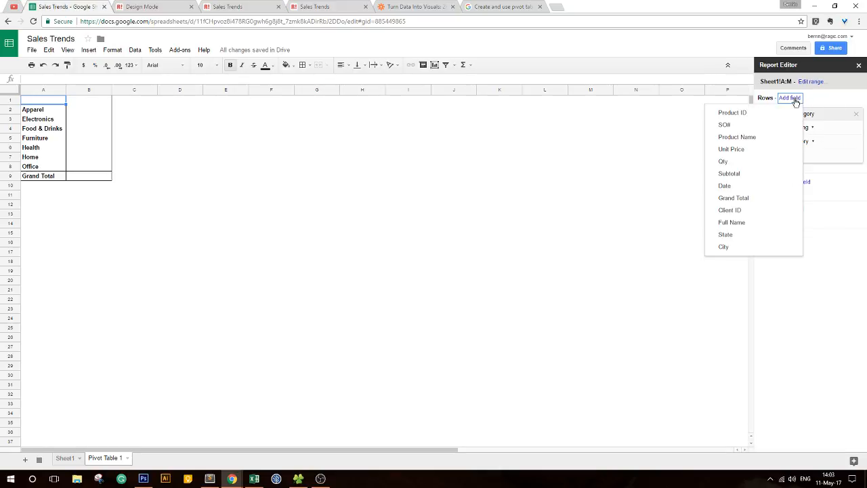
click(774, 138)
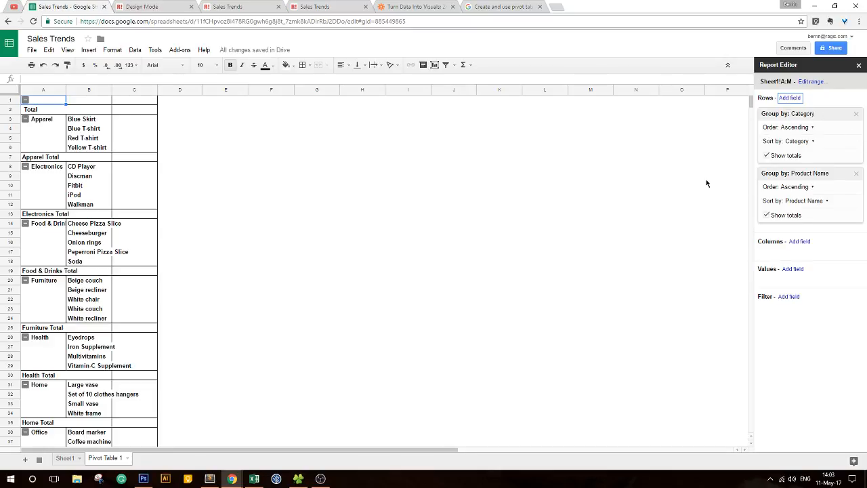
Group the pivot table's columns by State and, within it, by City.
click(800, 242)
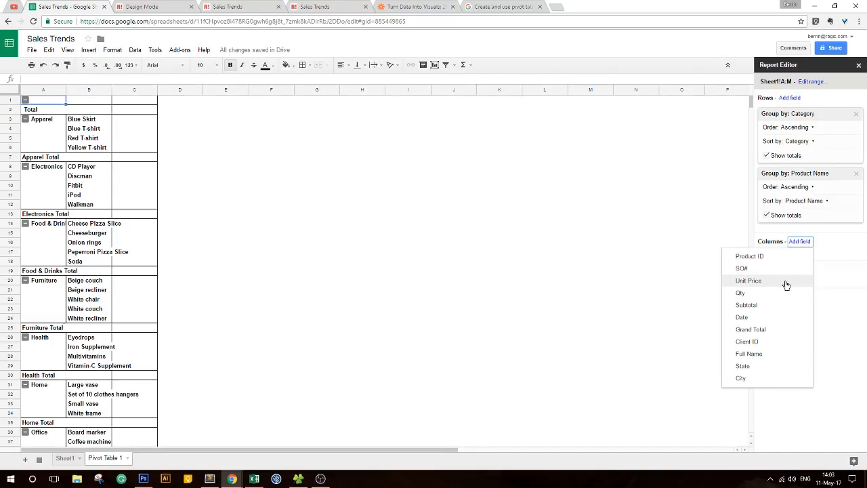
click(743, 367)
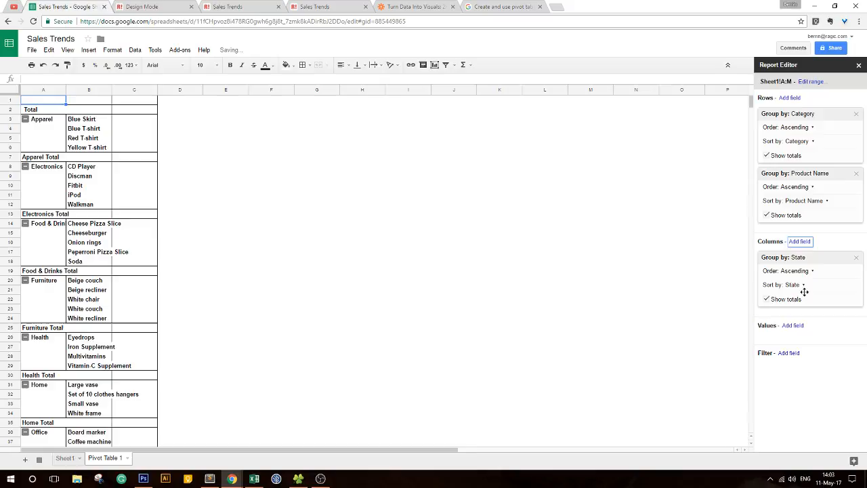
click(801, 241)
click(764, 368)
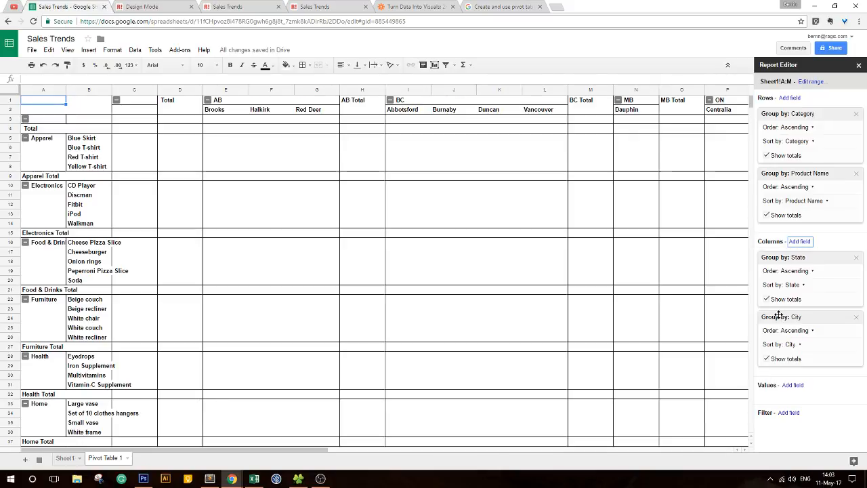
Add Qty and Grand Total as the pivot table's values.
click(793, 385)
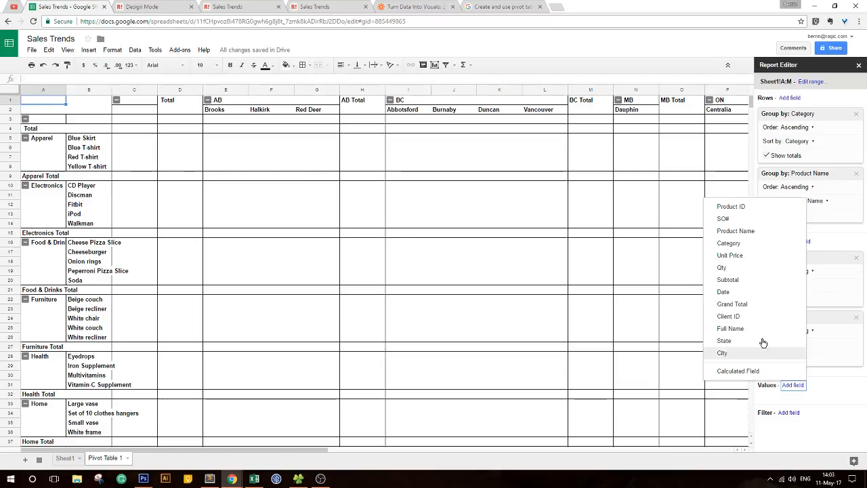
click(752, 269)
click(792, 385)
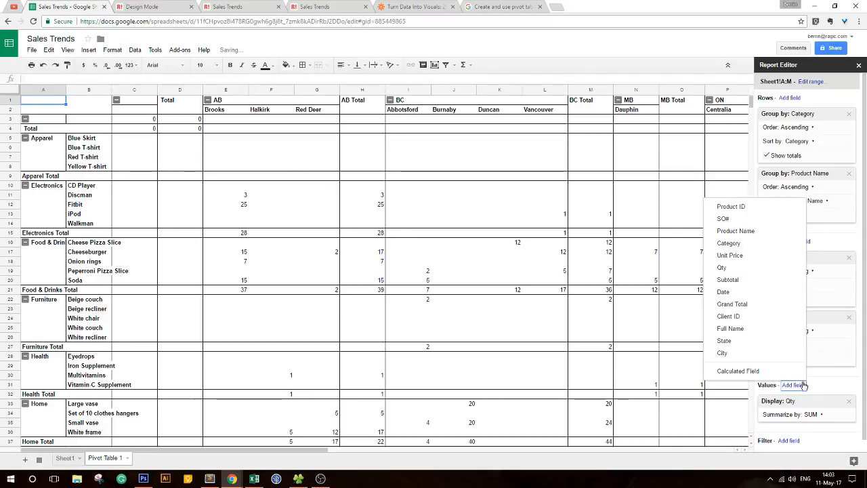
click(762, 306)
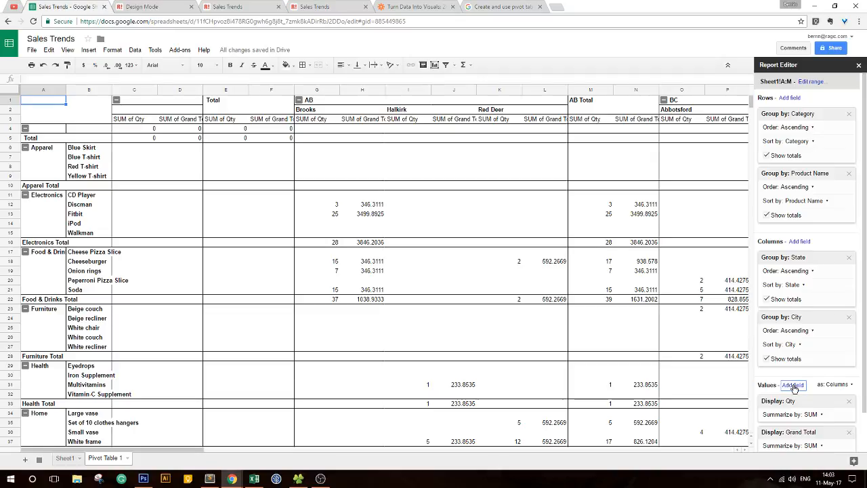
Review the pivot table across the states, and add Subtotal as a value placed between Qty and Grand Total.
scroll(794, 386, down, 1)
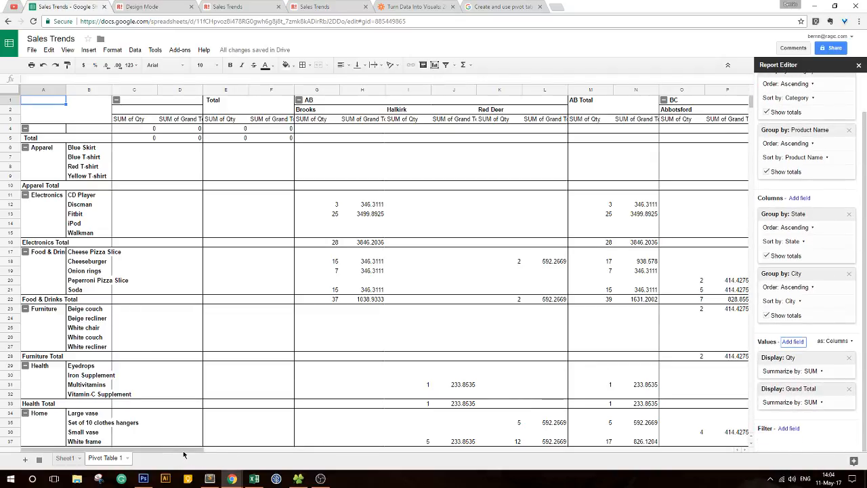
drag(182, 452, 569, 448)
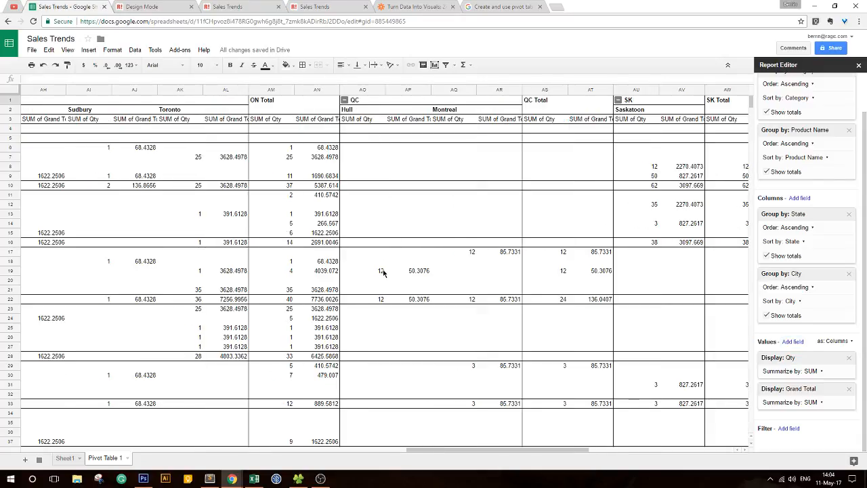
drag(434, 451, 441, 430)
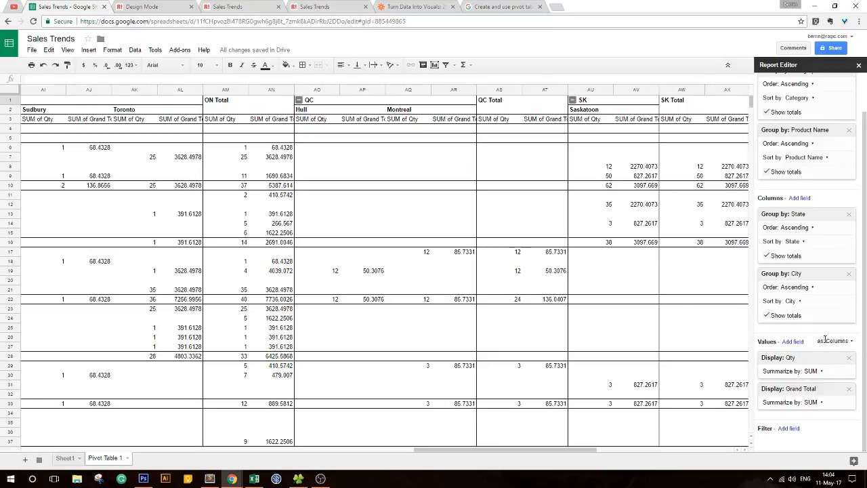
click(792, 341)
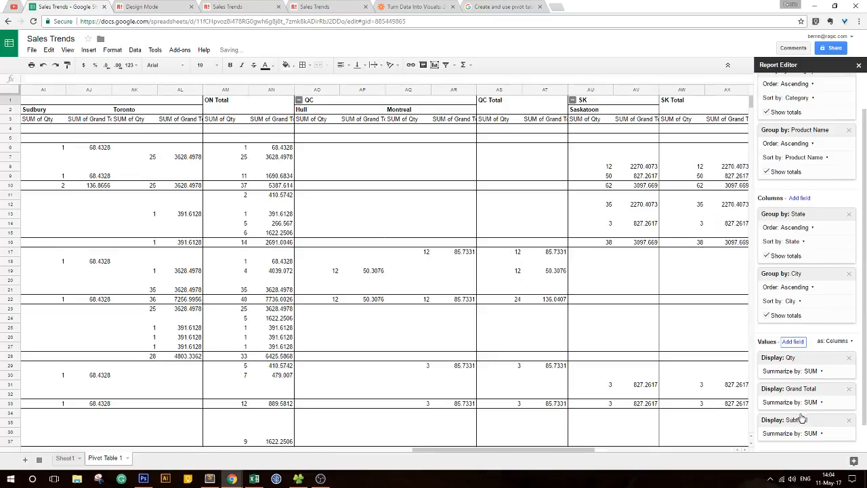
drag(798, 419, 795, 383)
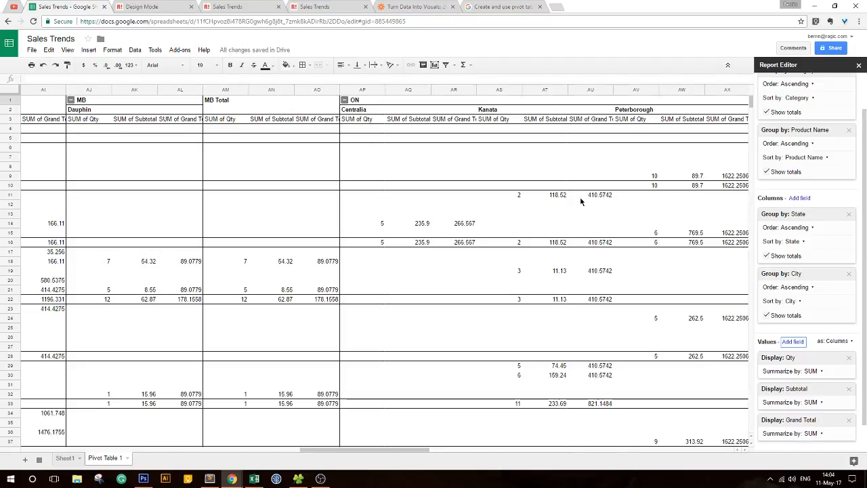
click(510, 197)
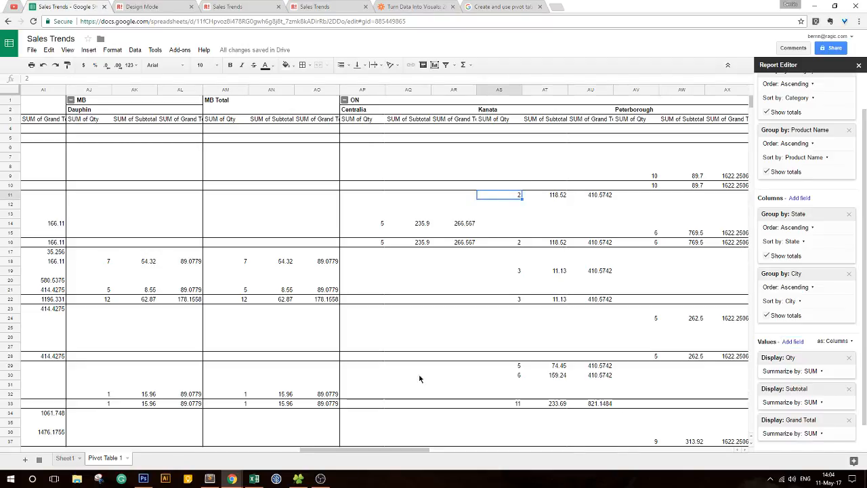
Inspect the Subtotal and Grand Total cells of the CD Player row for Kanata.
drag(380, 452, 426, 416)
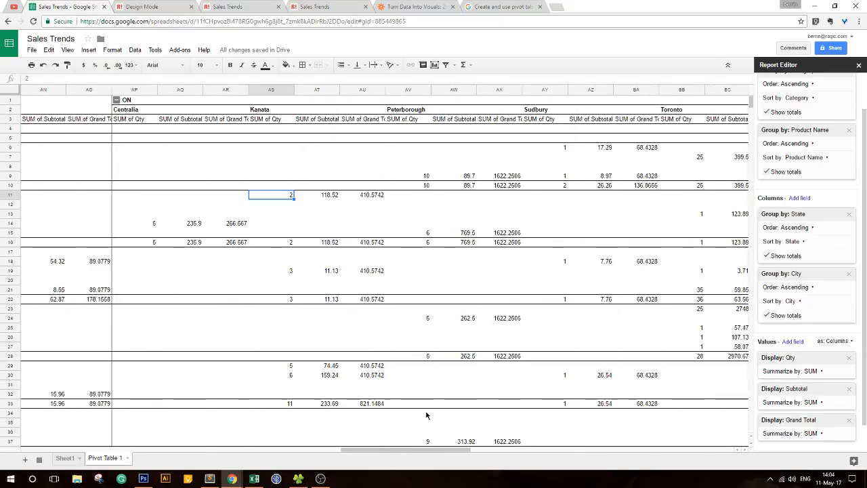
click(328, 197)
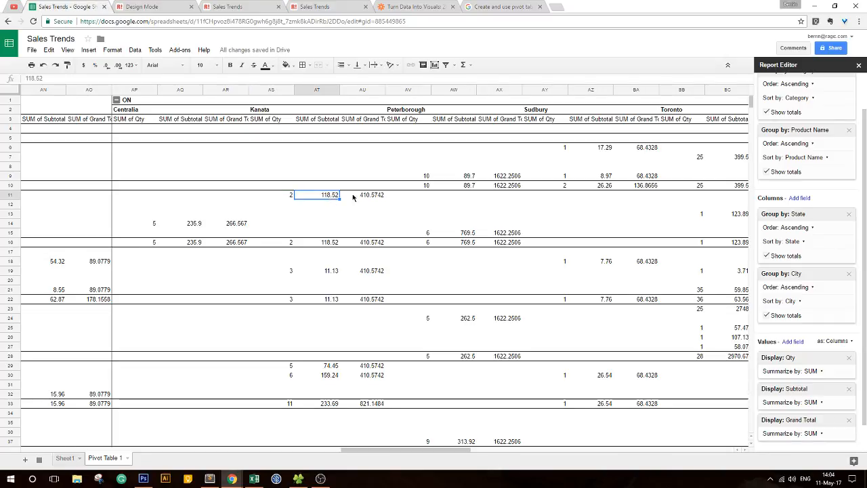
click(378, 196)
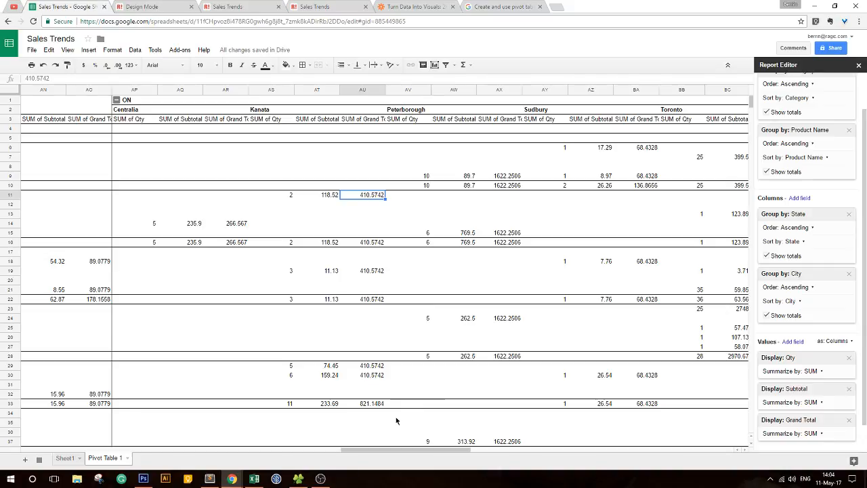
Freeze the pivot table's first two columns, which hold the Category and Product Name labels.
drag(387, 452, 59, 454)
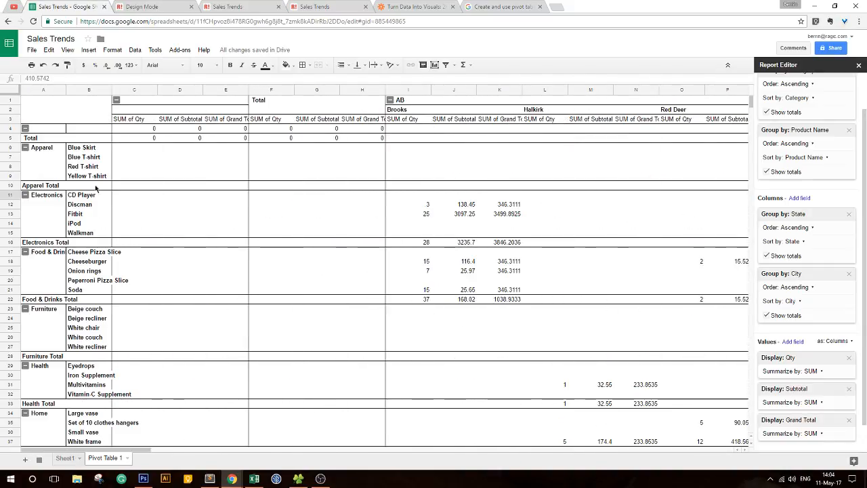
drag(49, 93, 88, 90)
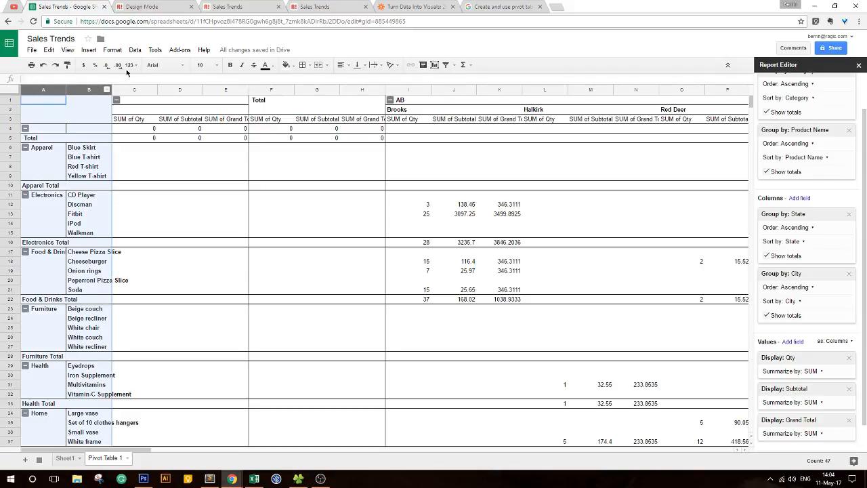
click(66, 51)
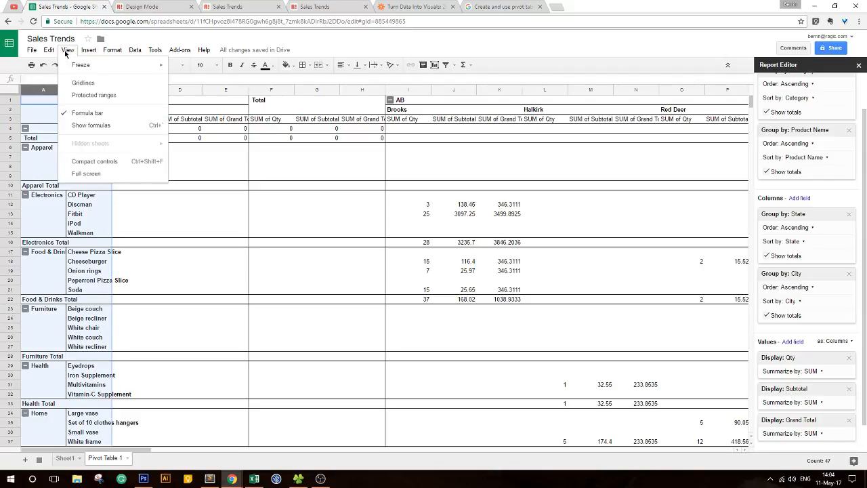
mouse_move(71, 65)
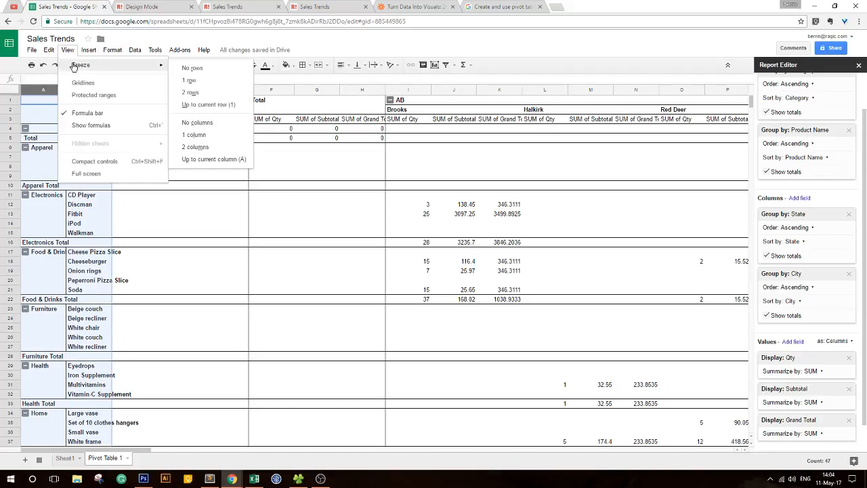
click(196, 146)
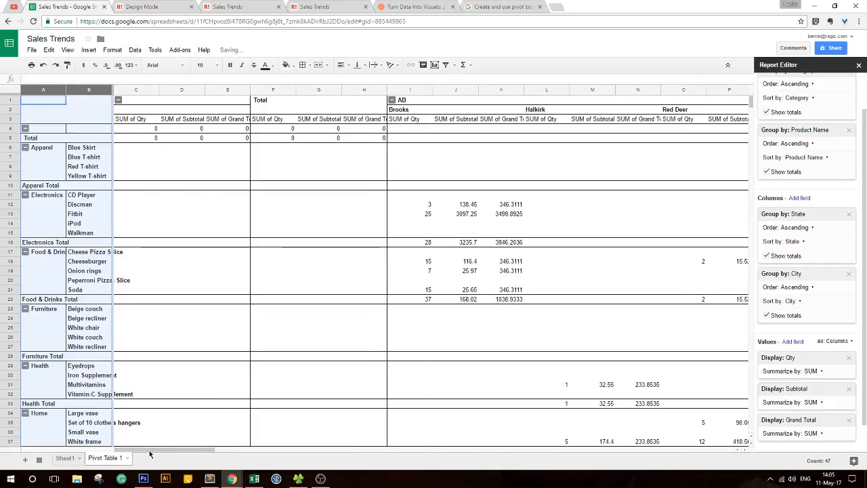
mouse_move(149, 453)
mouse_down()
mouse_move(353, 447)
mouse_move(453, 430)
mouse_move(142, 456)
mouse_up()
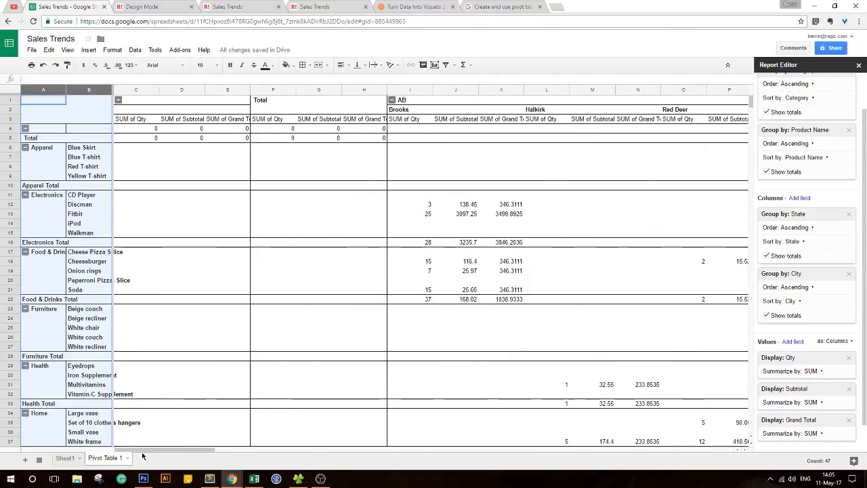
click(160, 197)
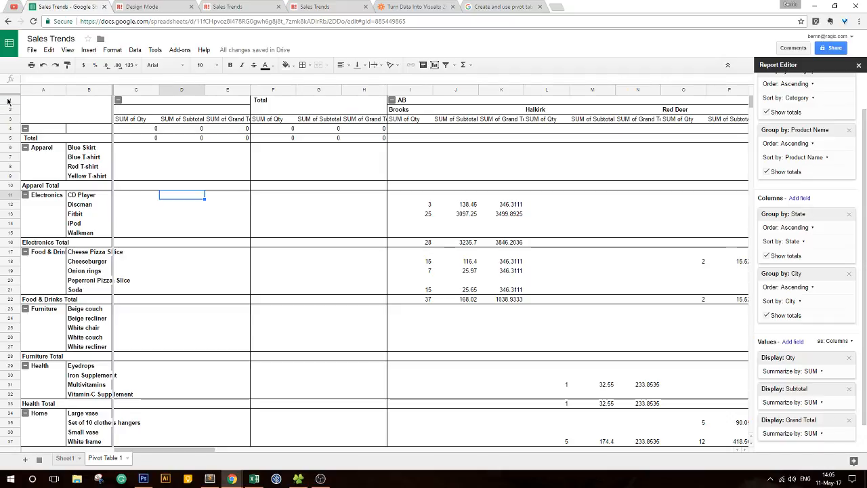
drag(8, 101, 8, 110)
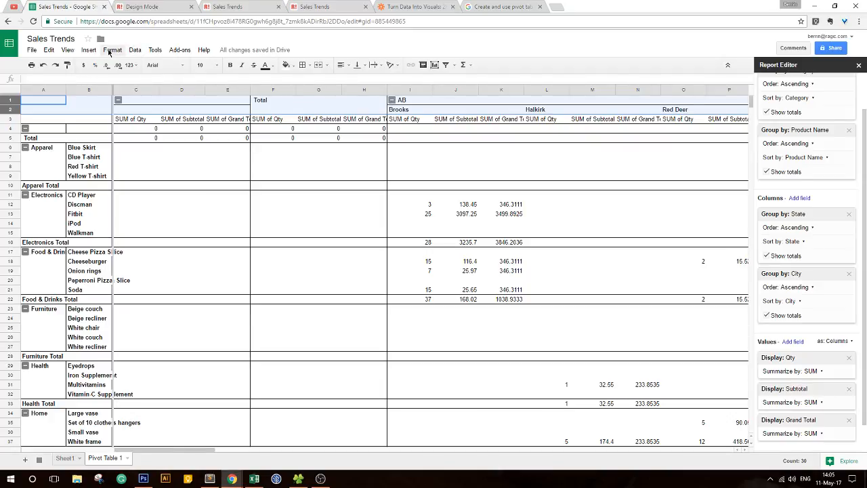
click(68, 51)
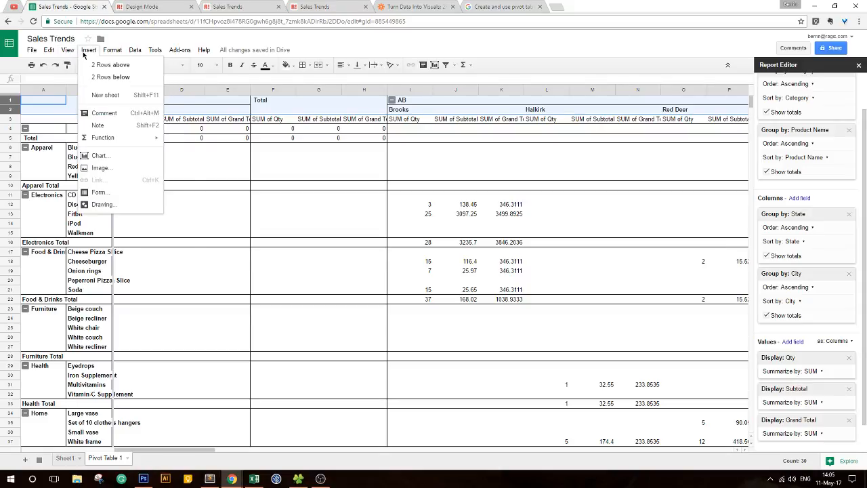
mouse_move(111, 53)
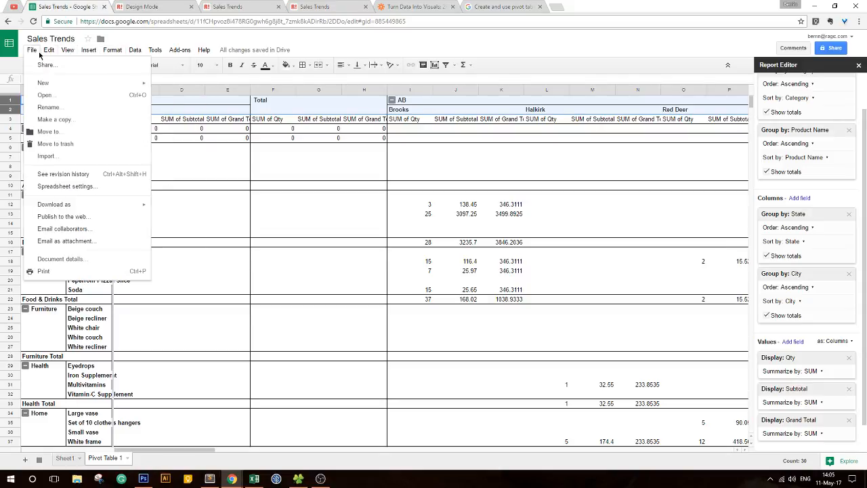
mouse_move(147, 53)
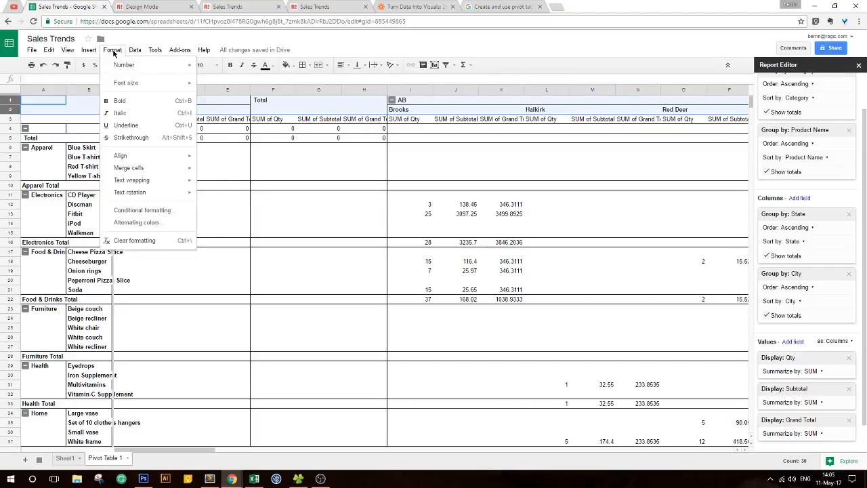
click(78, 138)
drag(46, 91, 78, 86)
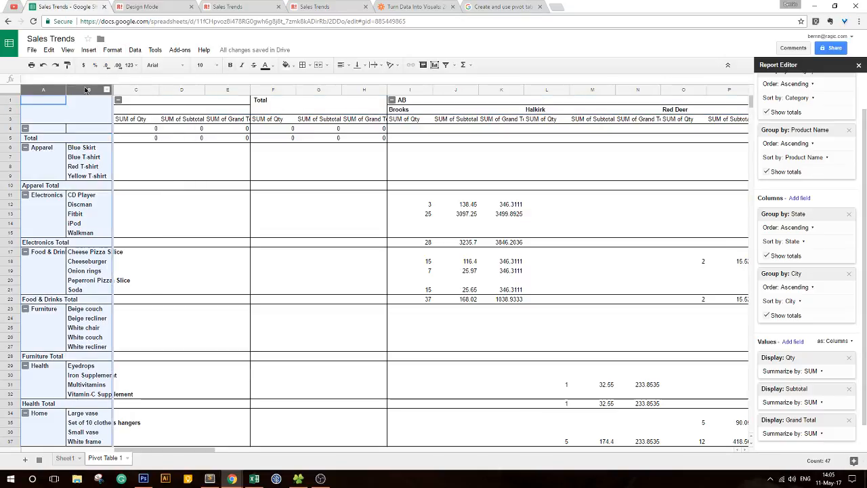
right_click(86, 87)
key(Escape)
click(90, 51)
mouse_move(110, 50)
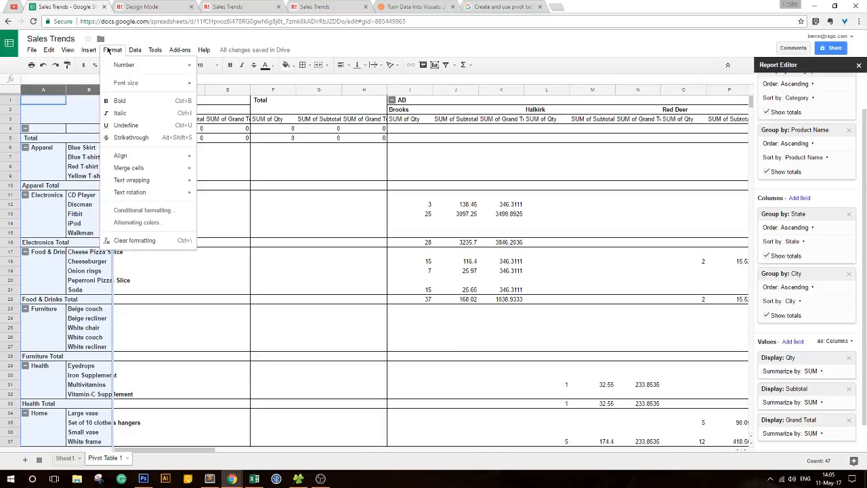
mouse_move(64, 51)
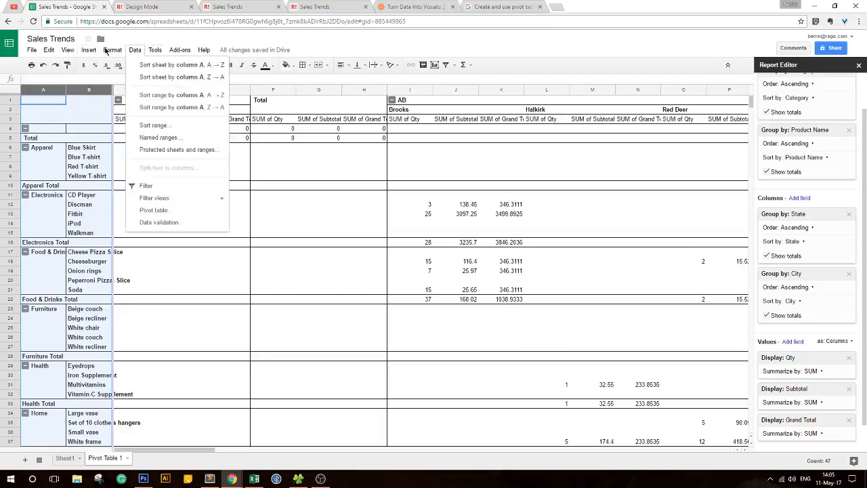
click(67, 51)
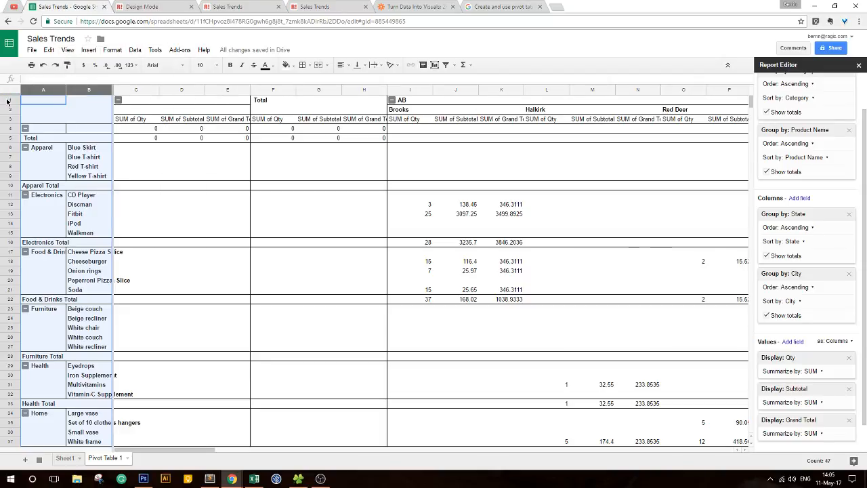
Undo the row inserted above the pivot table's header rows.
click(6, 100)
drag(4, 111, 6, 118)
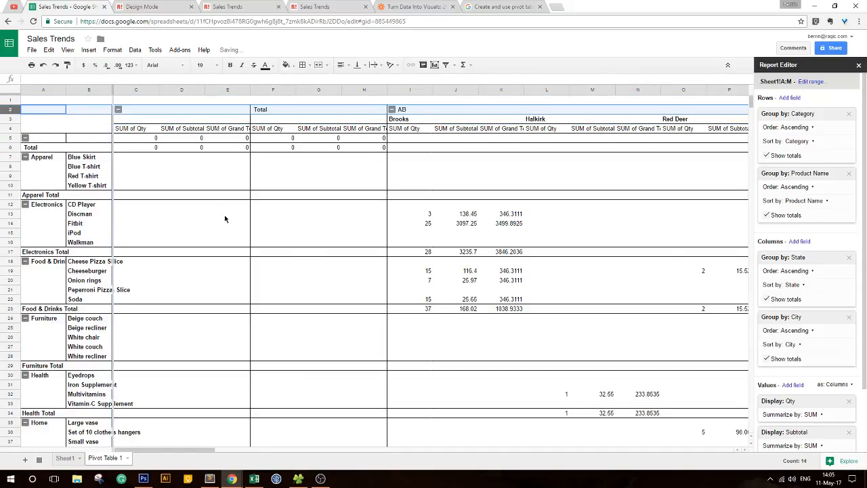
key(ctrl+z)
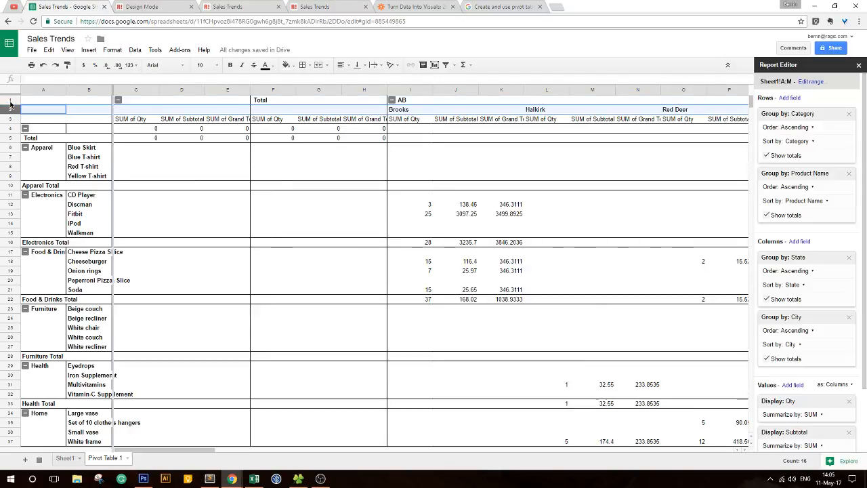
Freeze the pivot table's first two rows, which hold the State and City headings, and check them against the rows below.
click(68, 50)
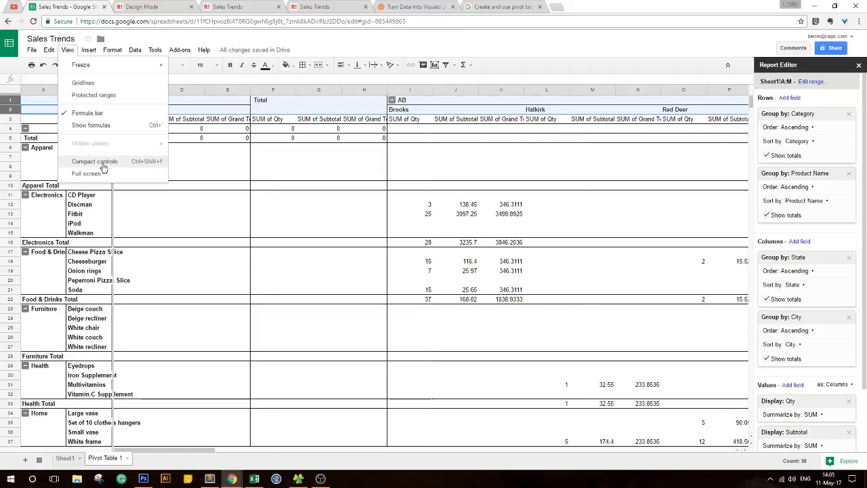
mouse_move(101, 65)
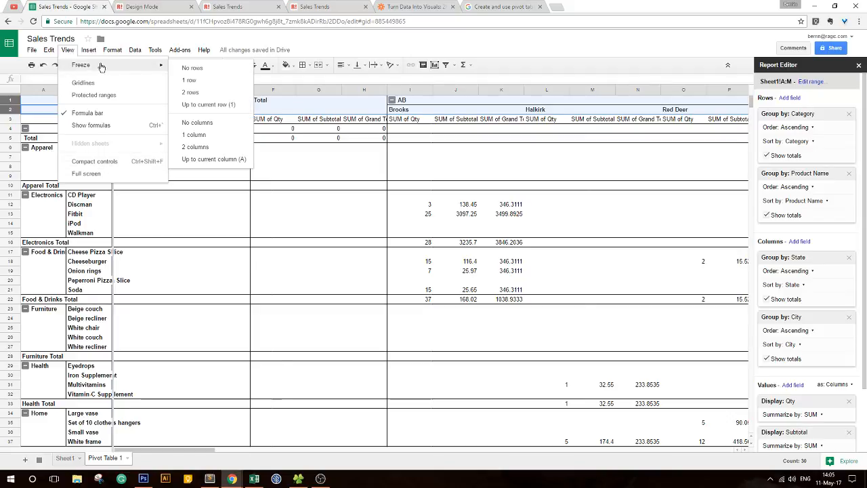
click(200, 94)
scroll(361, 278, down, 8)
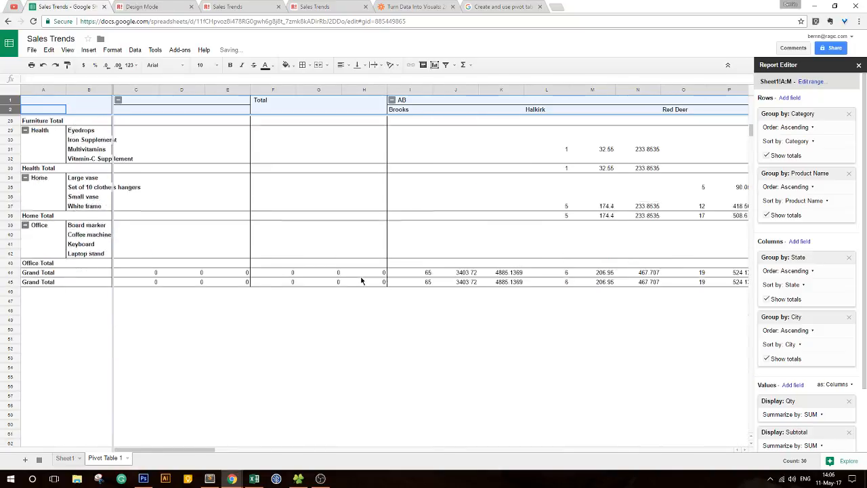
scroll(360, 279, up, 9)
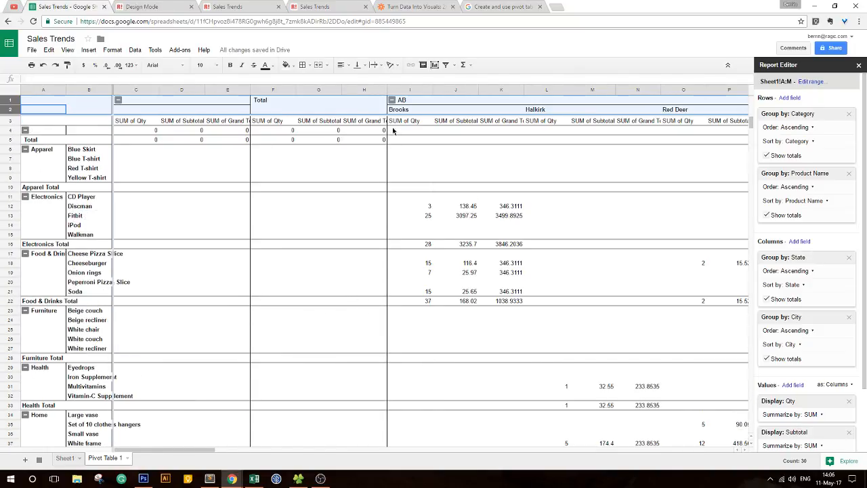
scroll(416, 332, down, 2)
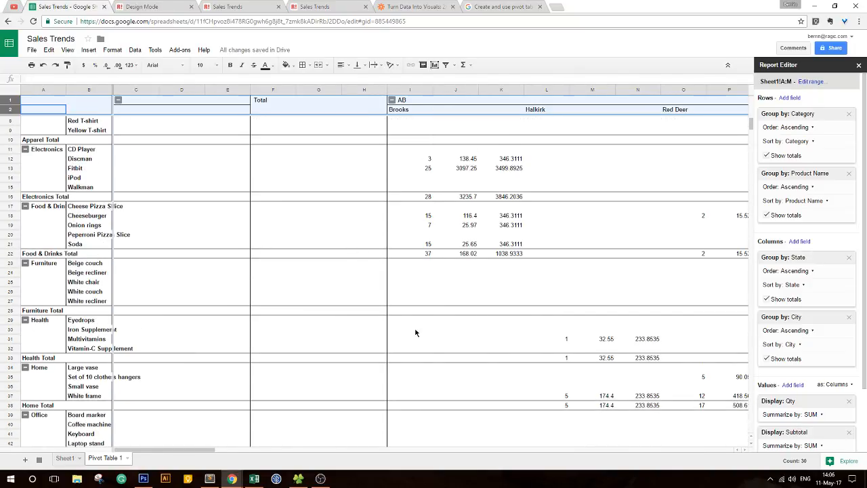
scroll(415, 335, down, 1)
scroll(415, 334, up, 4)
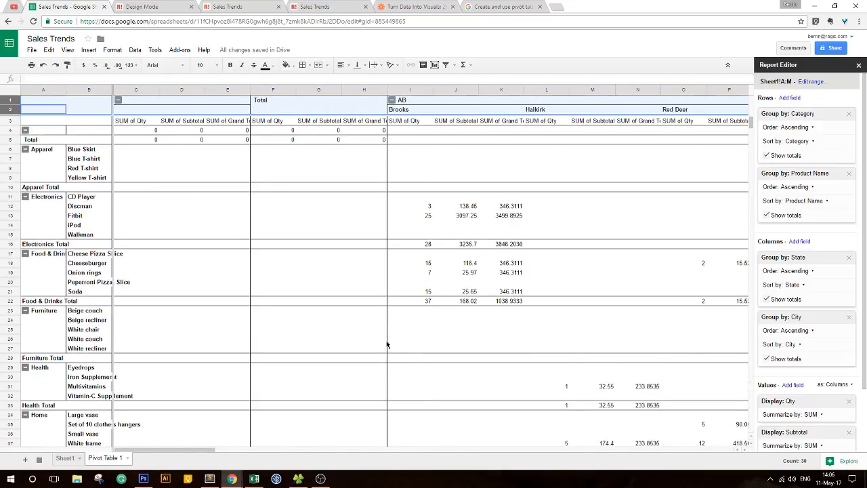
click(384, 342)
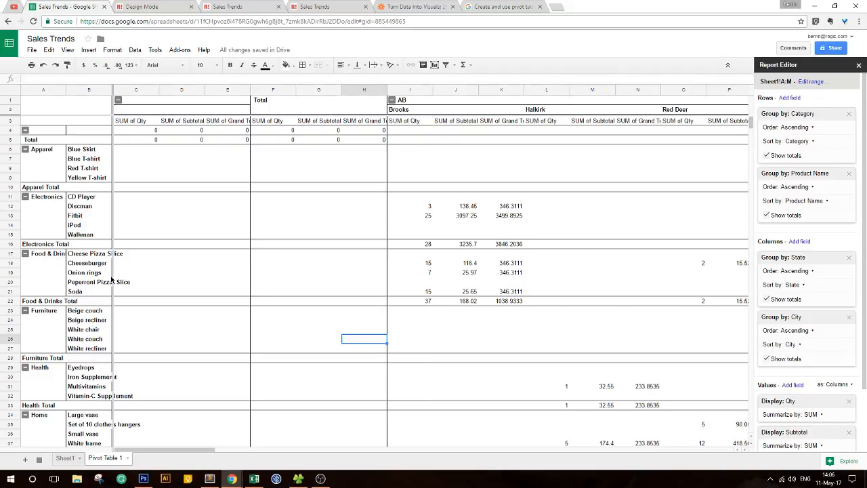
Widen the Category and Product Name columns to fit their labels, and collapse the Apparel group.
drag(113, 91, 146, 99)
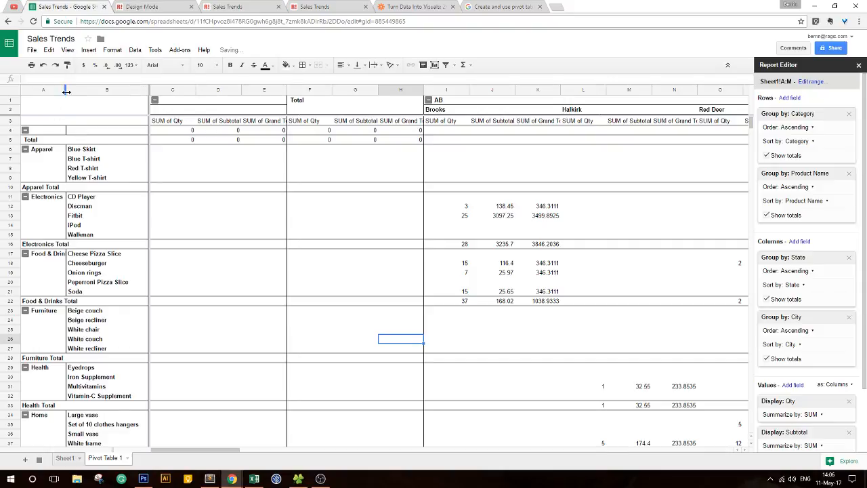
drag(67, 90, 91, 90)
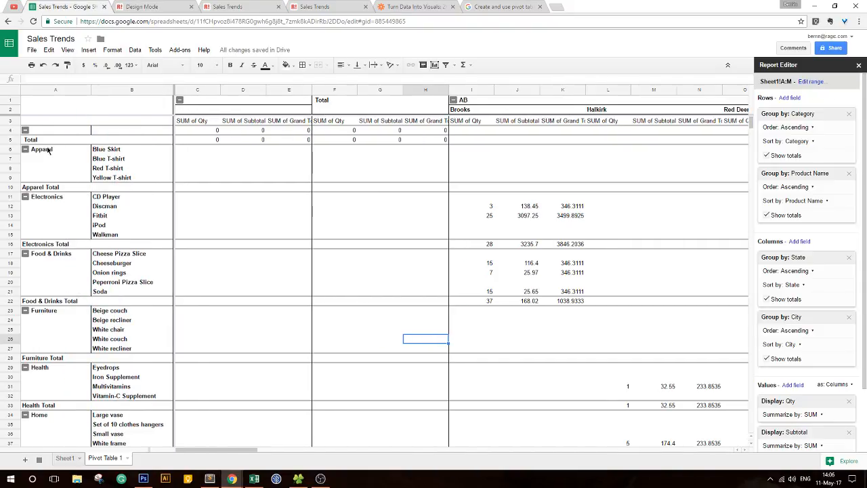
click(26, 150)
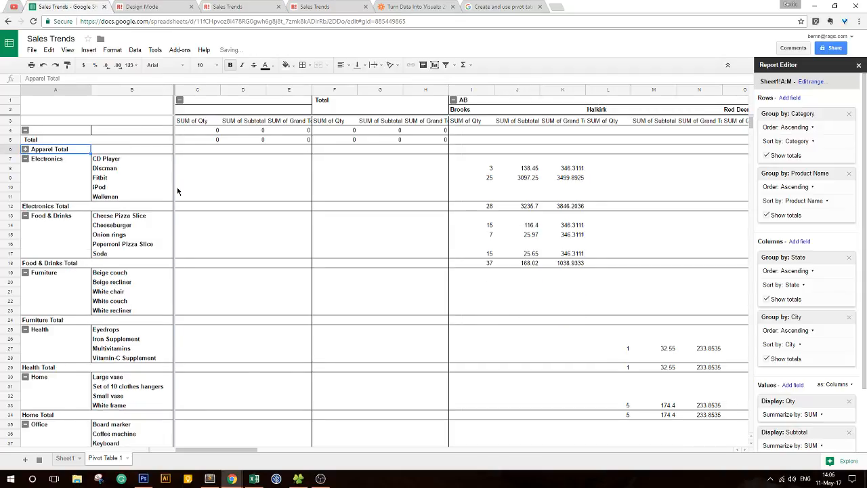
Check the pivot table's blank state columns C to E against the source data in Sheet1, down to its last filled row.
drag(214, 449, 178, 446)
drag(197, 90, 278, 91)
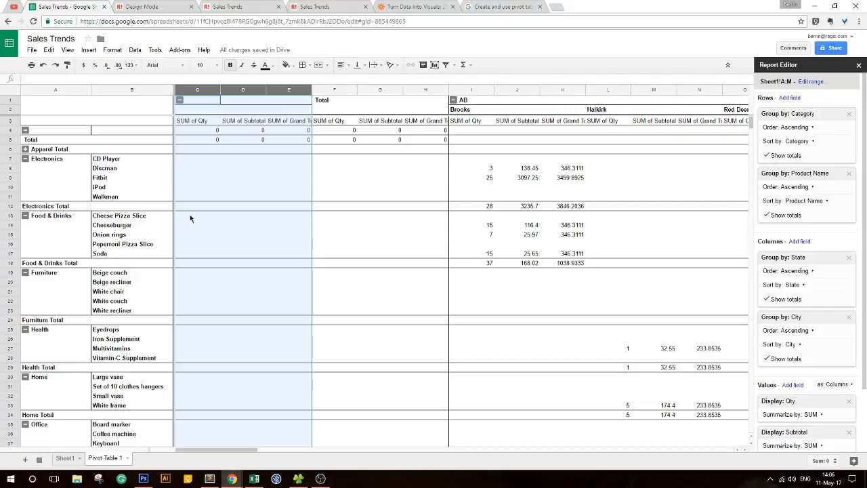
click(65, 458)
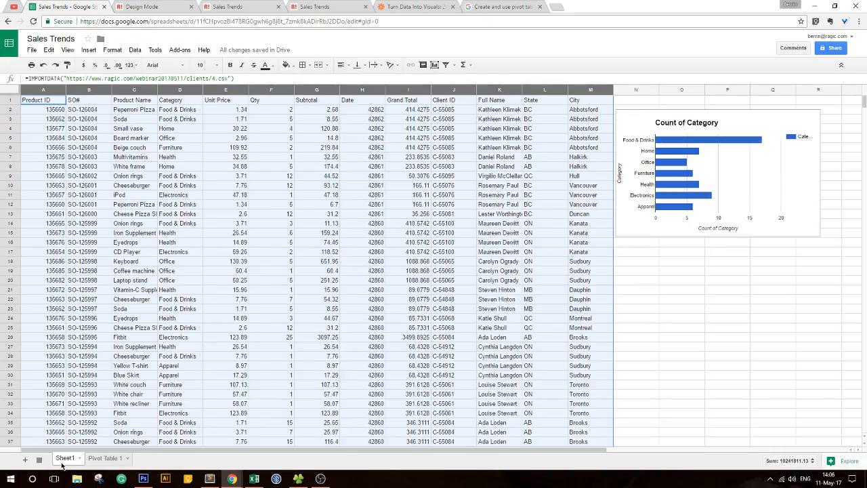
scroll(474, 318, down, 10)
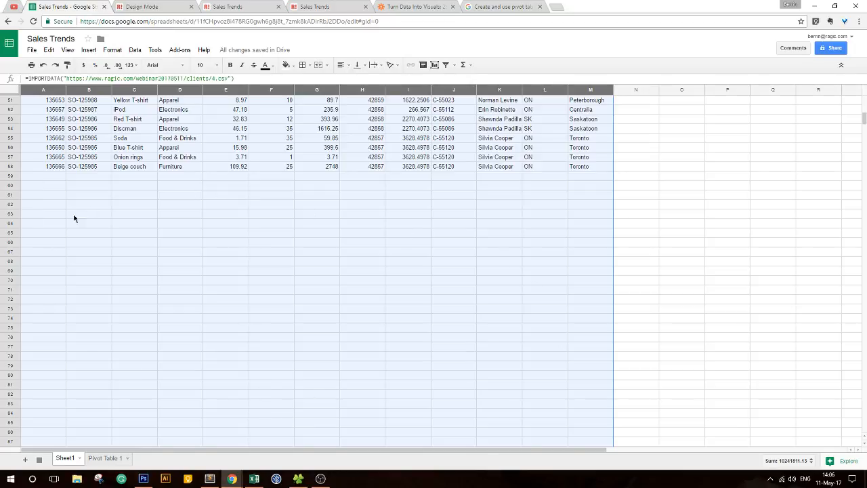
click(467, 405)
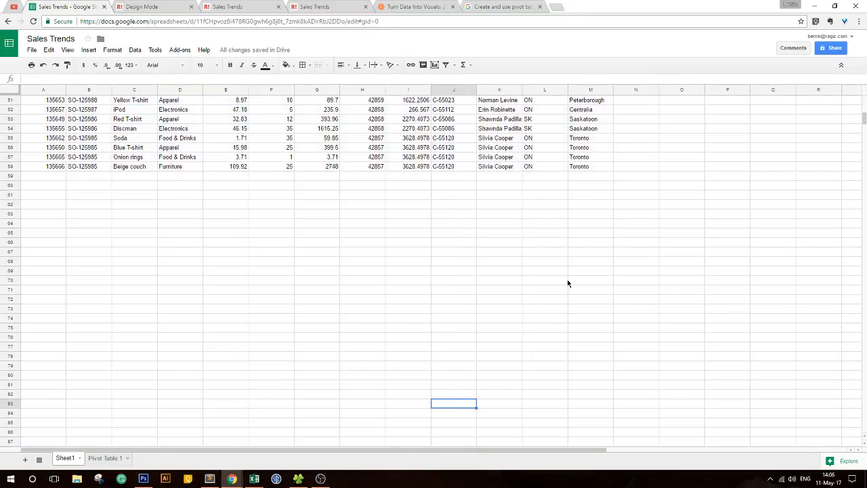
click(591, 166)
scroll(296, 316, up, 15)
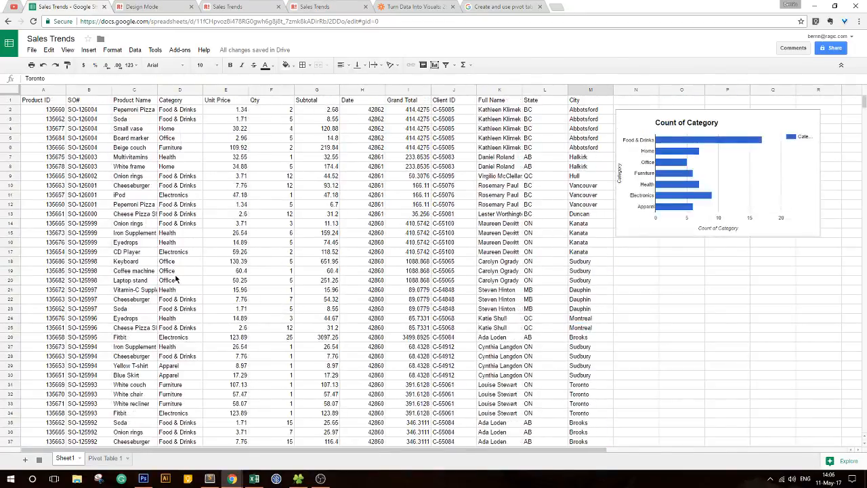
Select all the Sheet1 data from A1 to M58 and check where the last filled row ends.
shift+click(40, 100)
scroll(320, 293, down, 9)
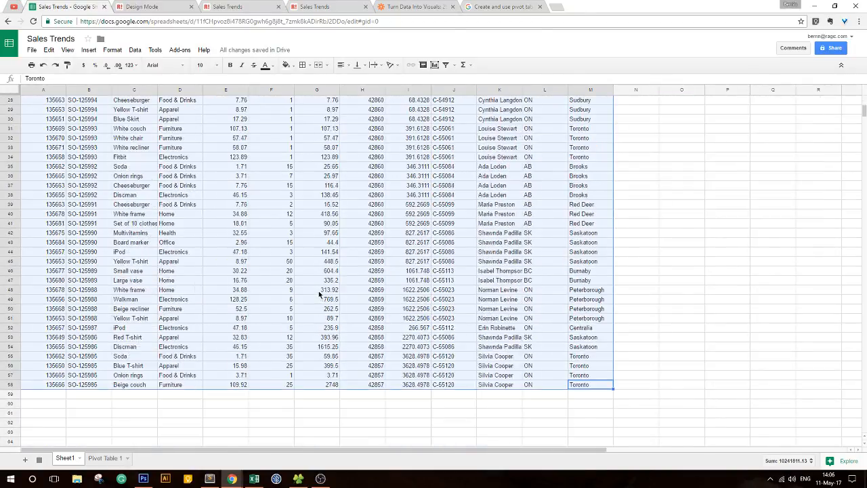
scroll(316, 291, down, 4)
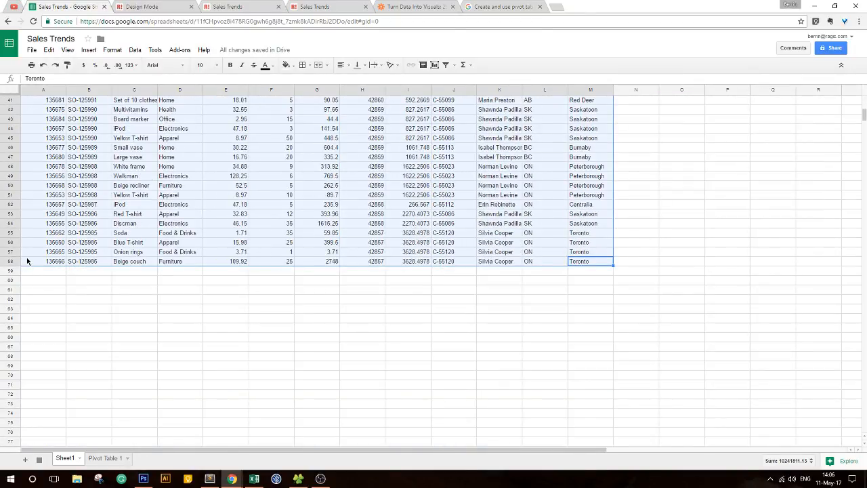
scroll(354, 345, up, 1)
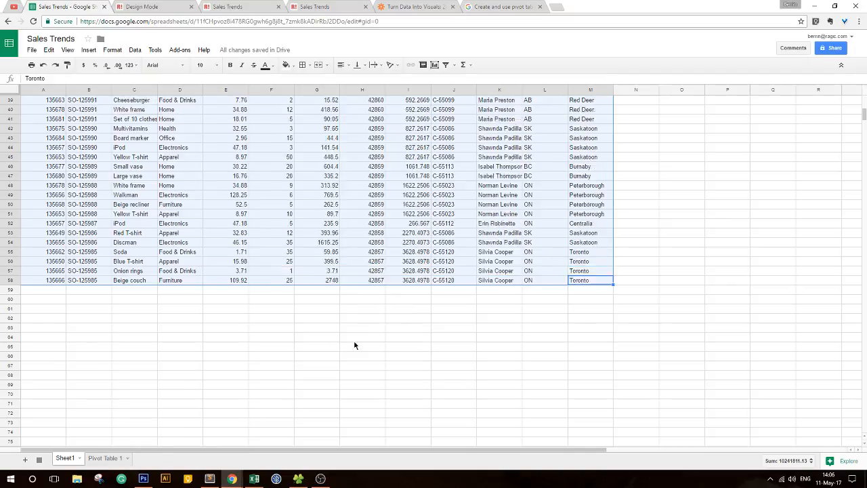
scroll(353, 346, up, 10)
Set the source data range of Pivot Table 1 to Sheet1!A58:M58.
click(107, 458)
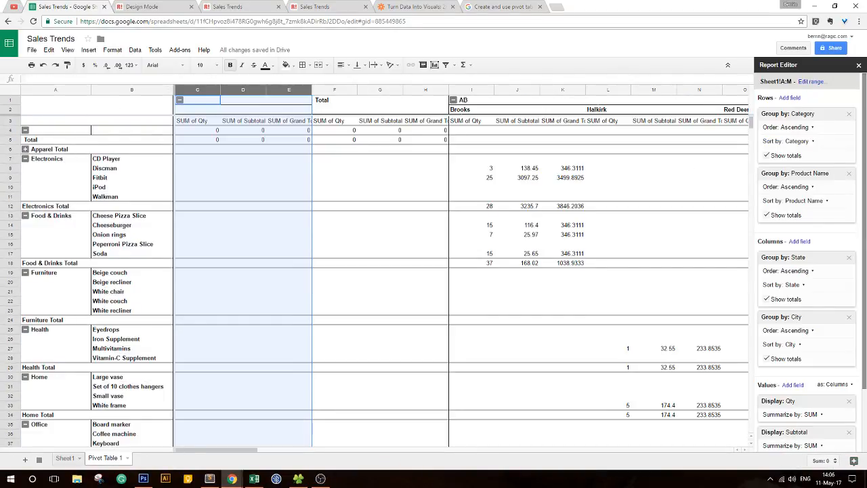
click(811, 81)
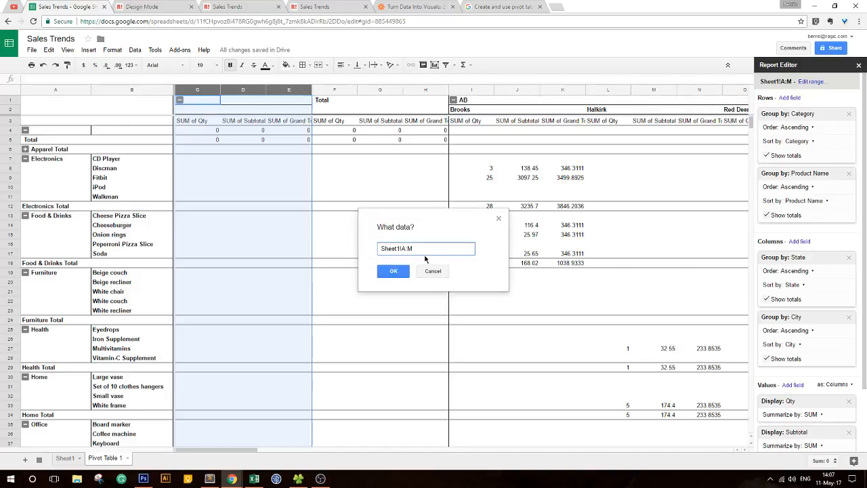
click(411, 248)
text(58)
click(398, 272)
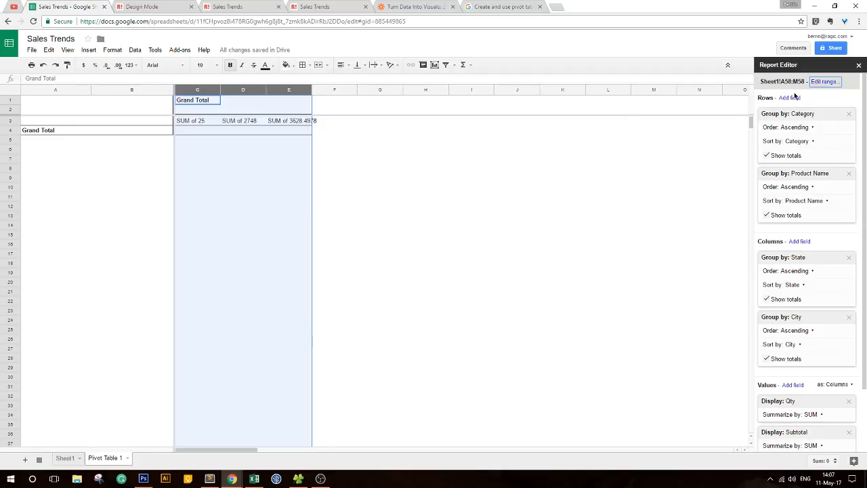
Create a second pivot table from the selected Sheet1 data and close its report editor.
click(65, 458)
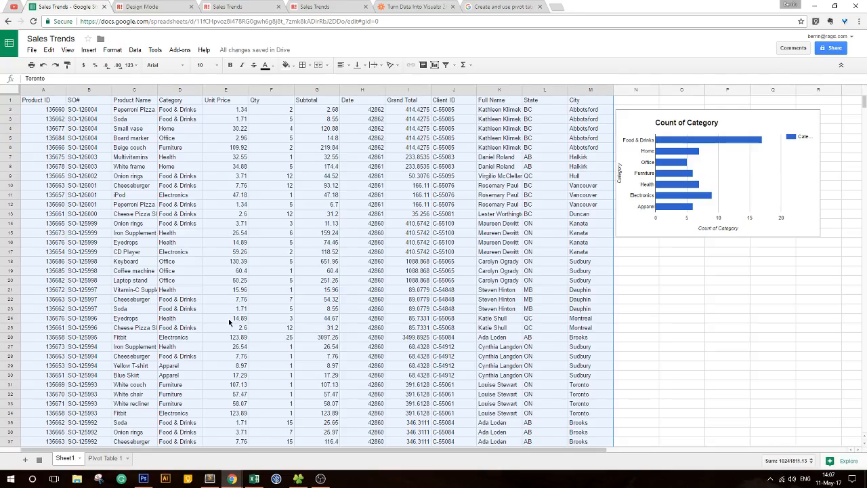
click(134, 51)
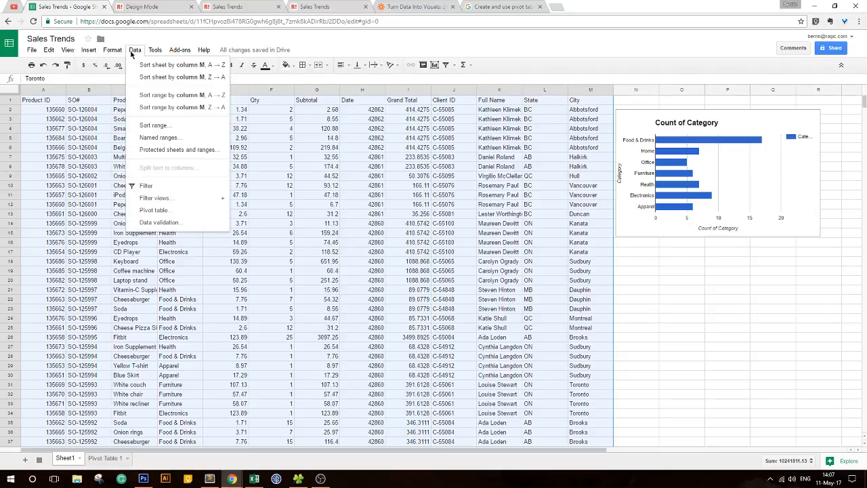
click(163, 210)
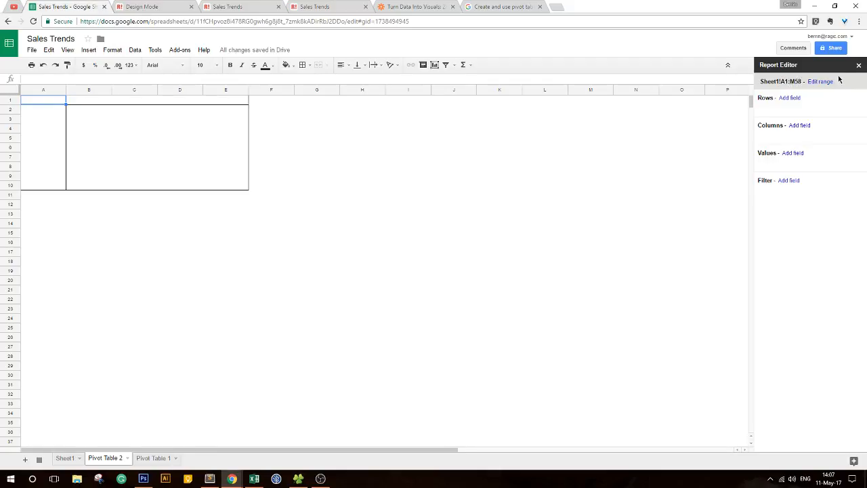
click(859, 65)
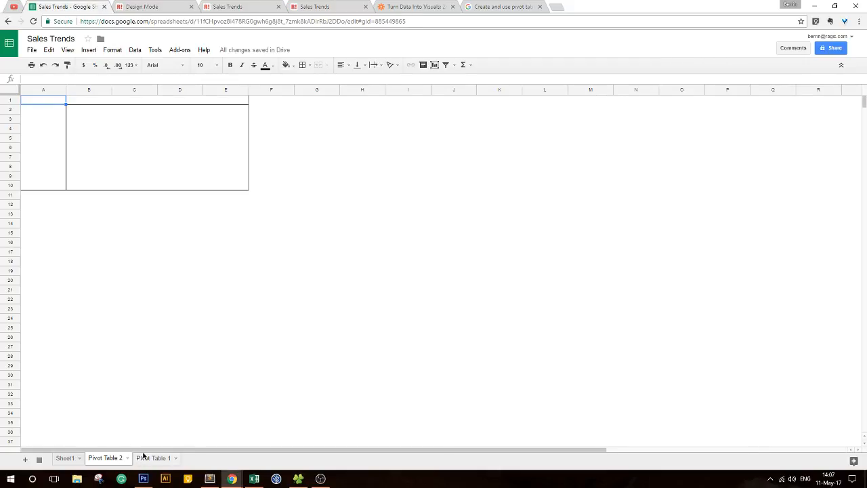
Correct the source data range of Pivot Table 1 to Sheet1!A1:M58.
click(142, 458)
click(823, 82)
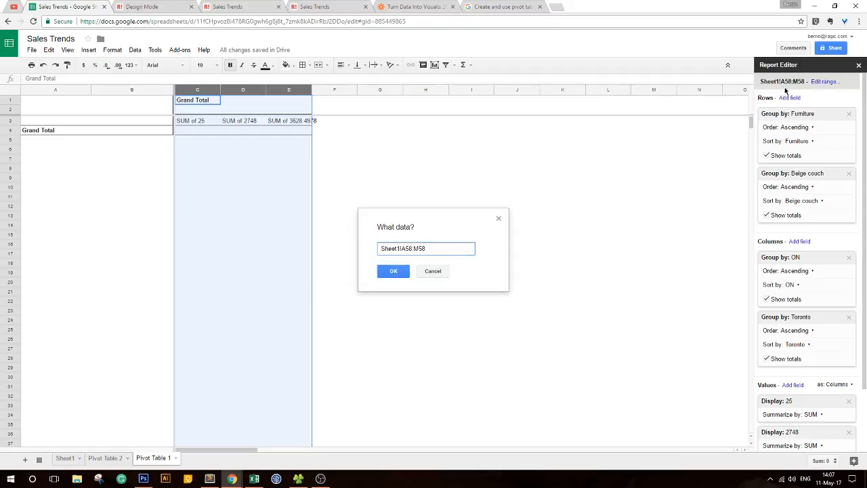
drag(413, 249, 406, 248)
text(1)
click(393, 271)
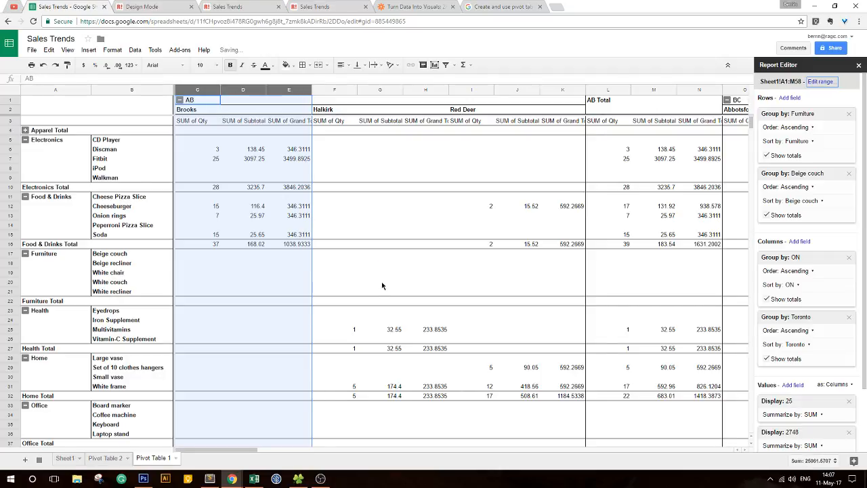
Check Pivot Table 1 from its state and city headings down to the Grand Total row.
click(242, 444)
drag(228, 450, 204, 450)
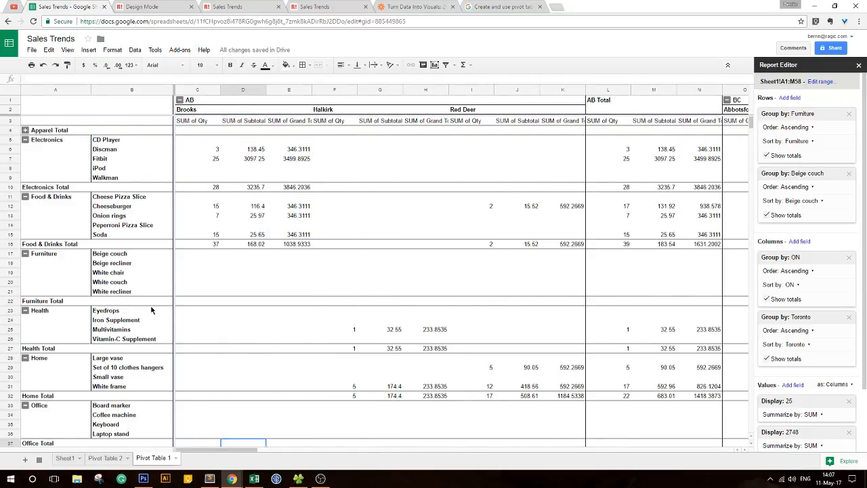
scroll(446, 250, down, 5)
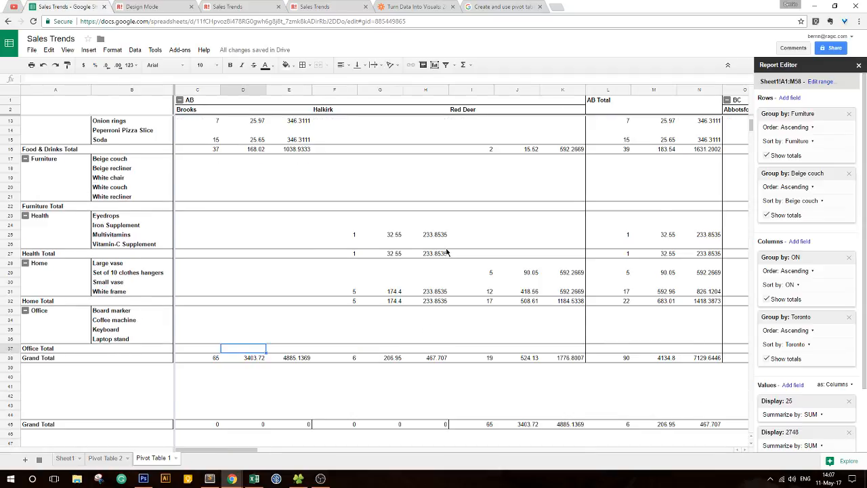
scroll(446, 252, up, 5)
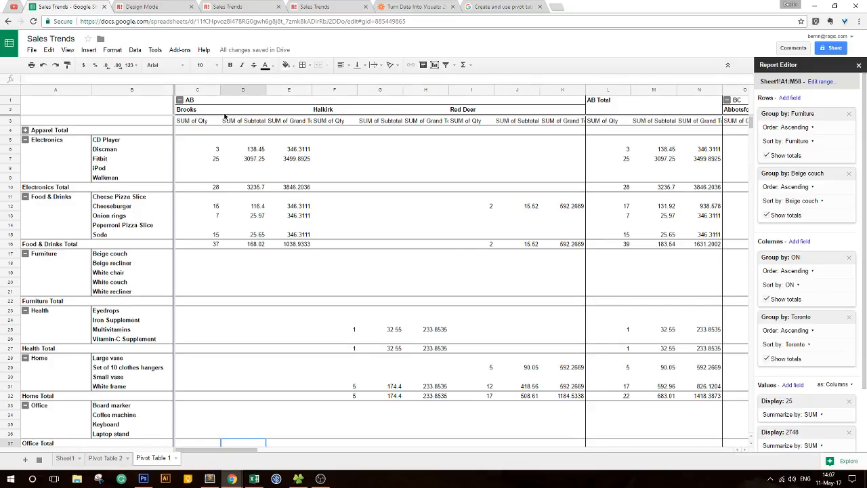
click(366, 111)
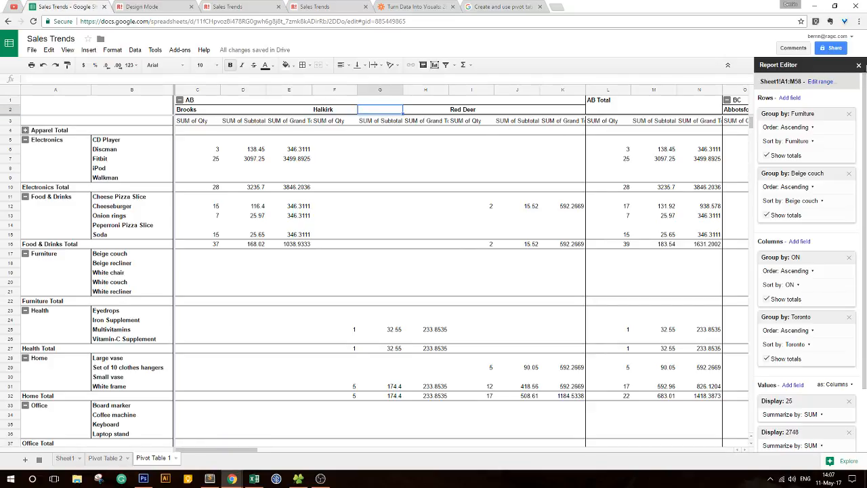
click(38, 103)
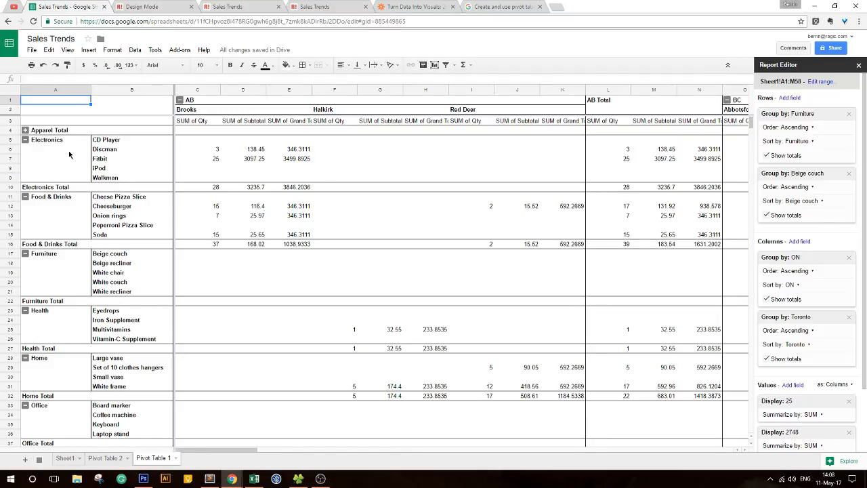
Delete the empty Pivot Table 2 sheet.
right_click(105, 458)
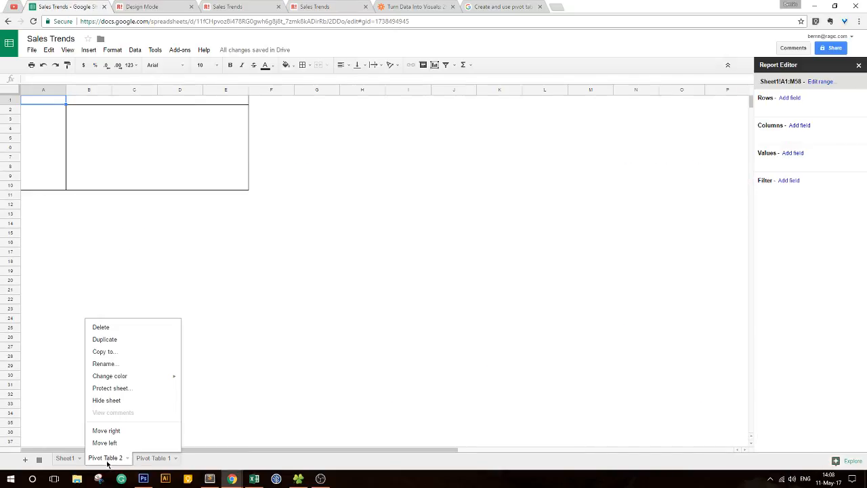
click(116, 327)
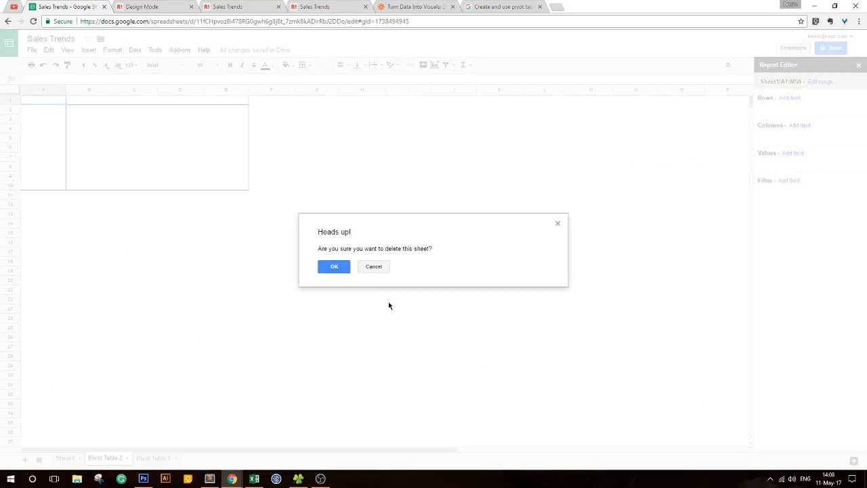
click(328, 266)
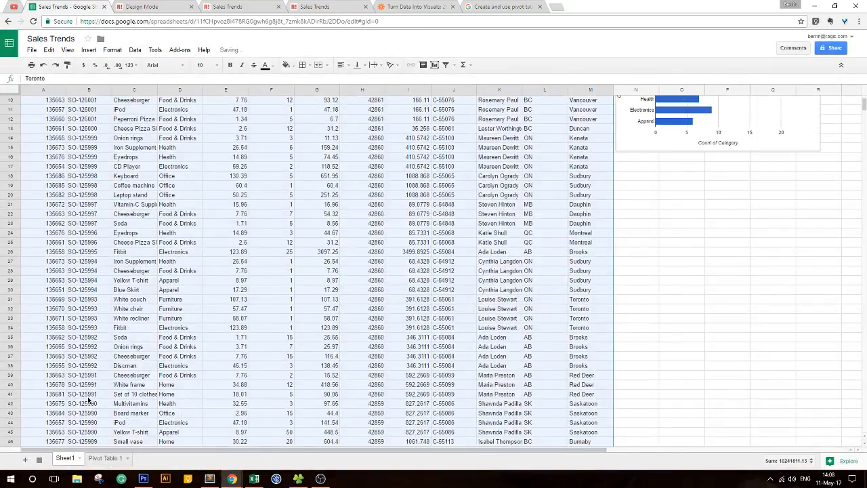
Return to Pivot Table 1 and review its category rows and state columns.
click(93, 456)
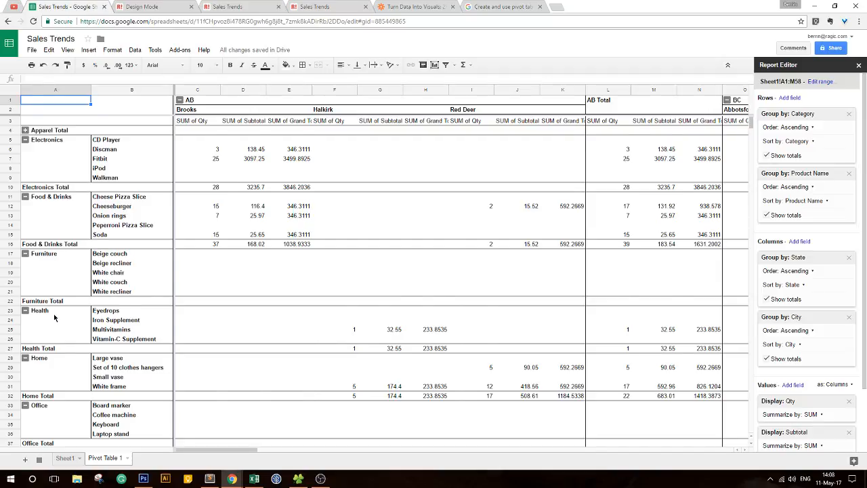
scroll(53, 314, down, 3)
scroll(54, 314, up, 3)
drag(235, 452, 187, 447)
Switch to Ragic, close the Design Mode page and the duplicate Sales Trends page, and open the Sales Orders sheet.
click(210, 10)
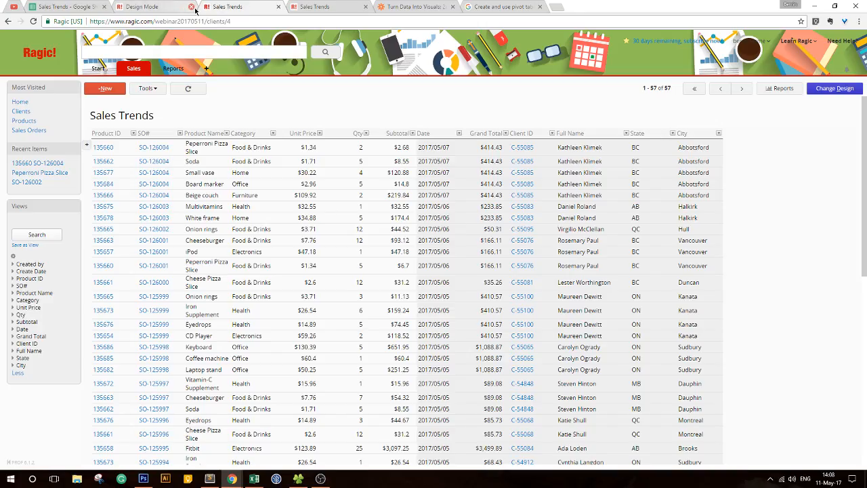
click(193, 8)
click(478, 74)
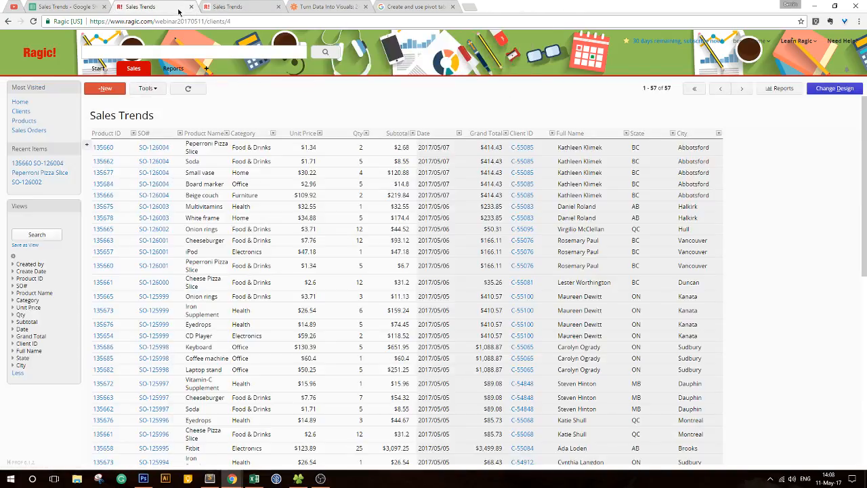
mouse_move(129, 73)
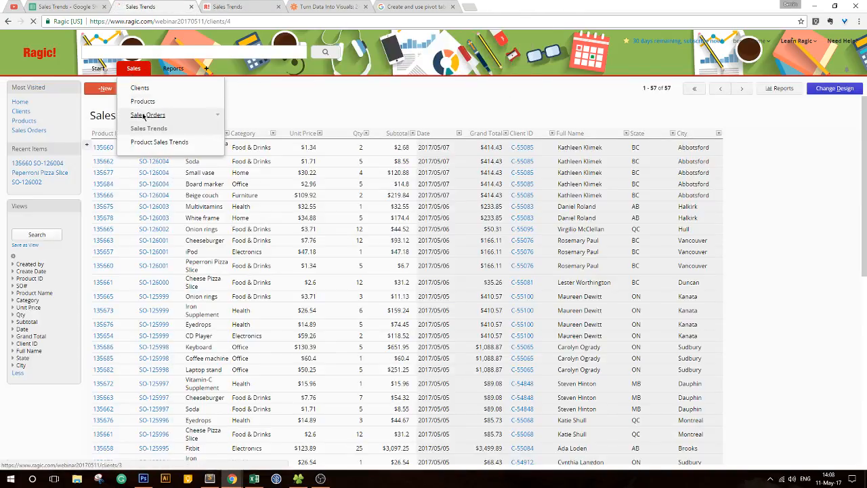
click(142, 115)
click(278, 6)
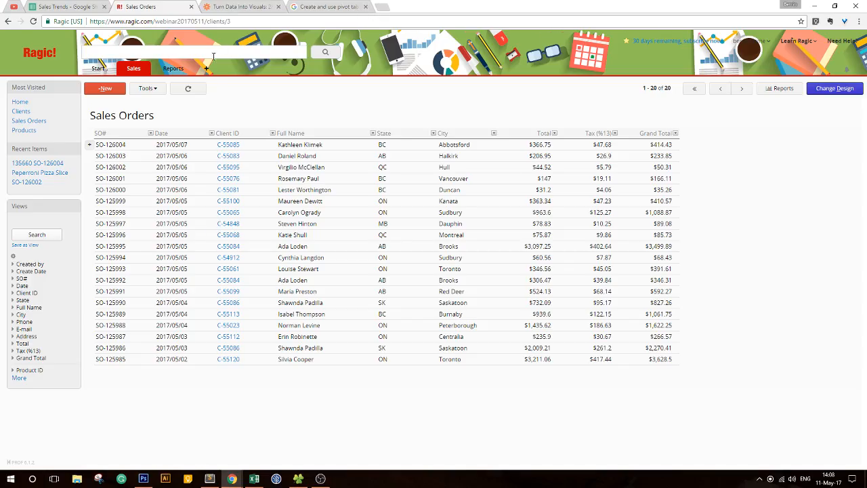
Create a new sales order dated 2017/05/08.
click(105, 91)
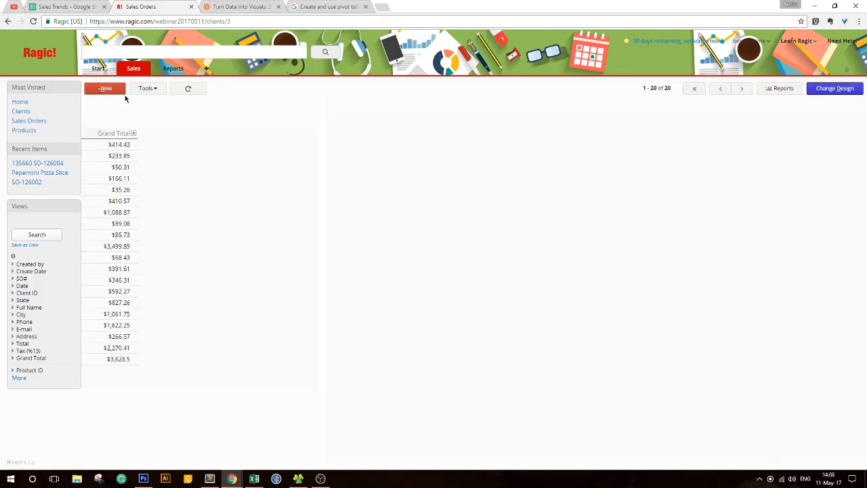
click(249, 145)
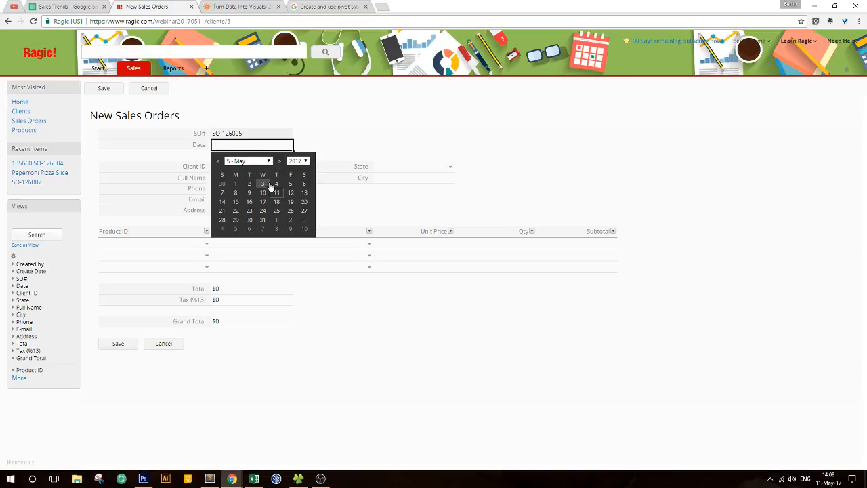
click(235, 193)
Filter the client list by state AB and assign the client located in Viking to the order.
click(240, 168)
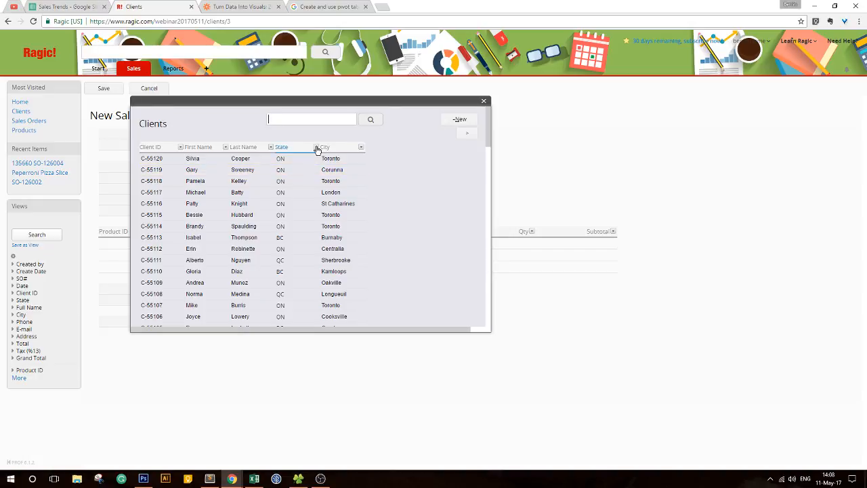
click(315, 147)
click(296, 219)
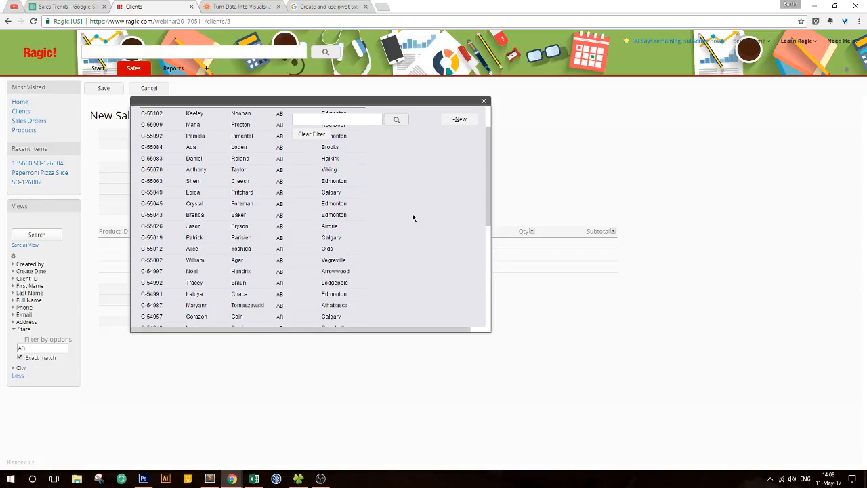
click(225, 171)
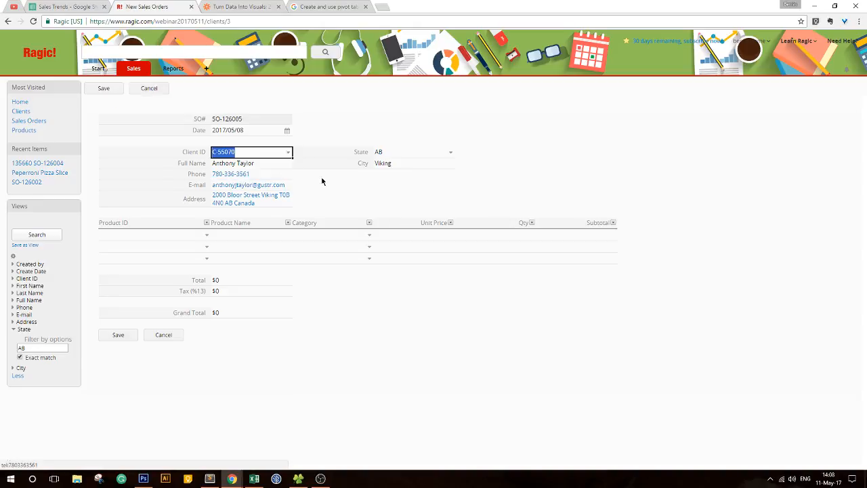
Add Cheeseburger, Onion rings and Peperroni Pizza Slice as the order's three product lines.
click(161, 235)
scroll(263, 293, down, 5)
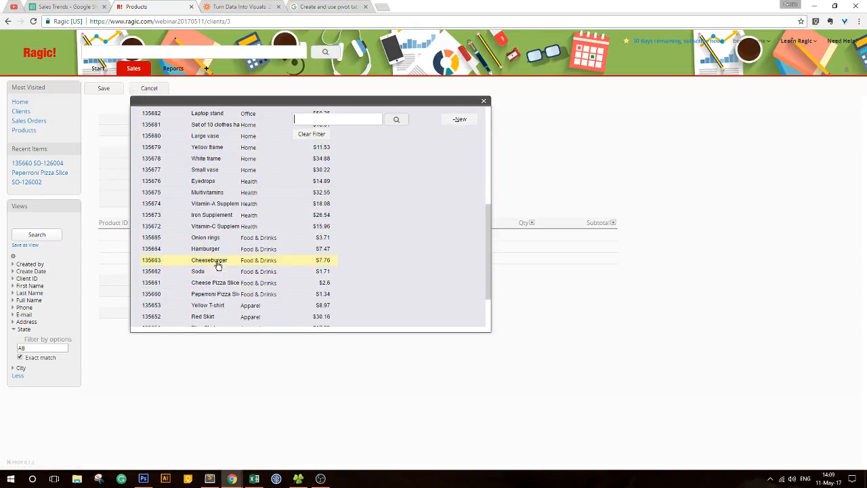
click(217, 263)
click(158, 248)
scroll(181, 278, down, 3)
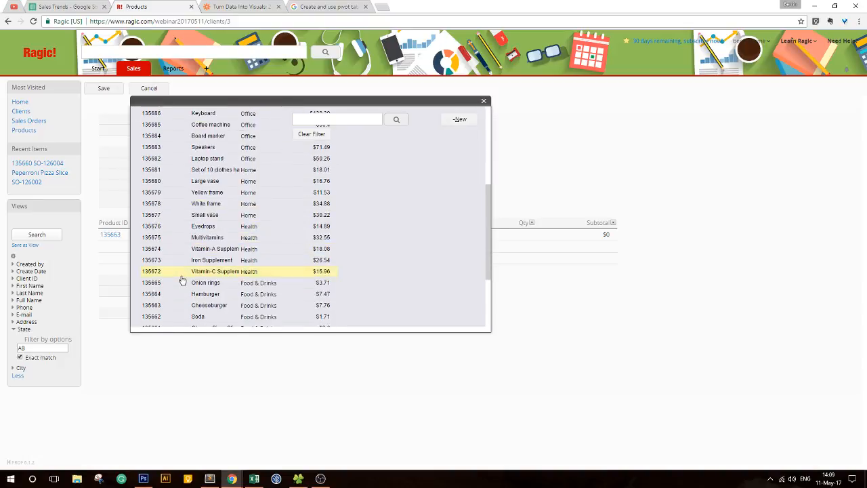
click(206, 285)
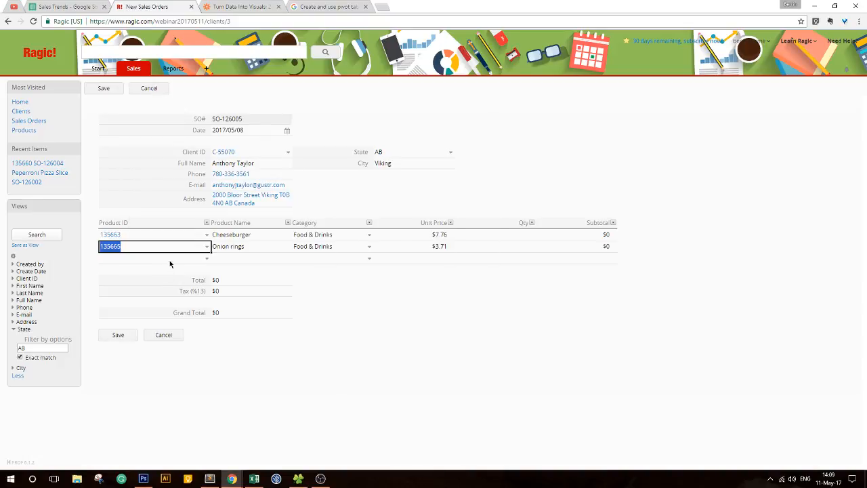
click(171, 259)
scroll(216, 286, down, 3)
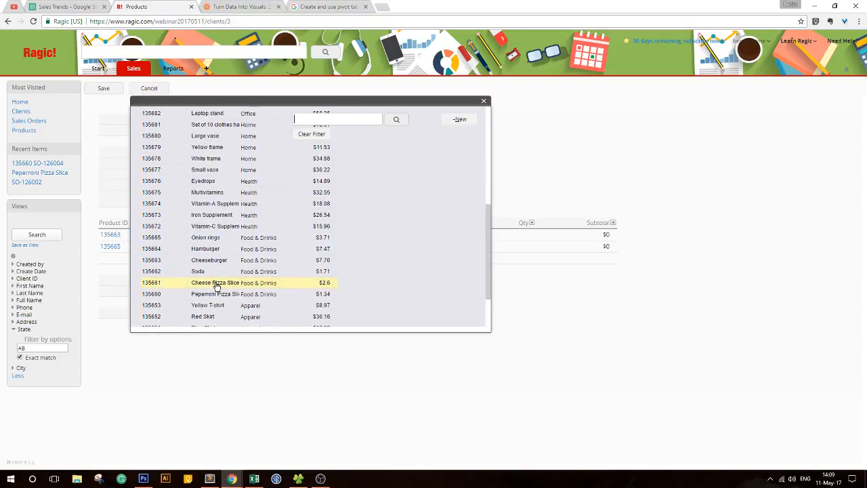
click(215, 294)
Set the quantities to 5 for Cheeseburger, 10 for Onion rings and 10 for Peperroni Pizza Slice, and save the sales order.
click(505, 237)
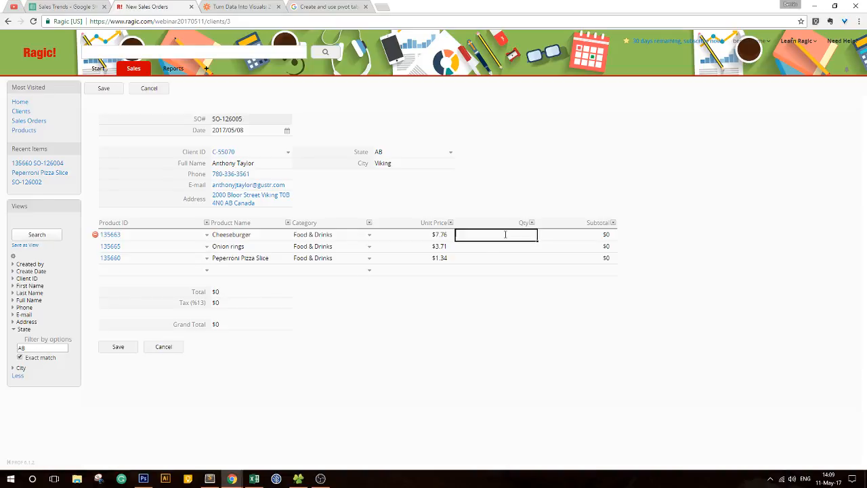
text(5)
key(Return)
text(10)
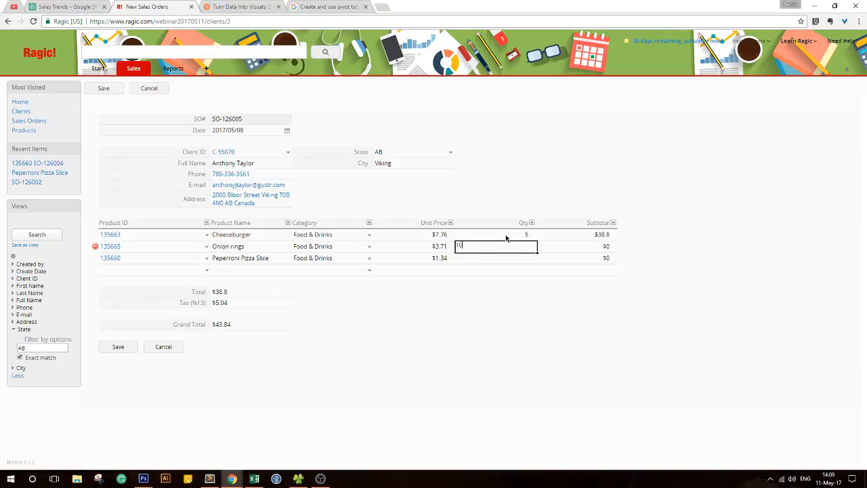
key(Return)
text(10)
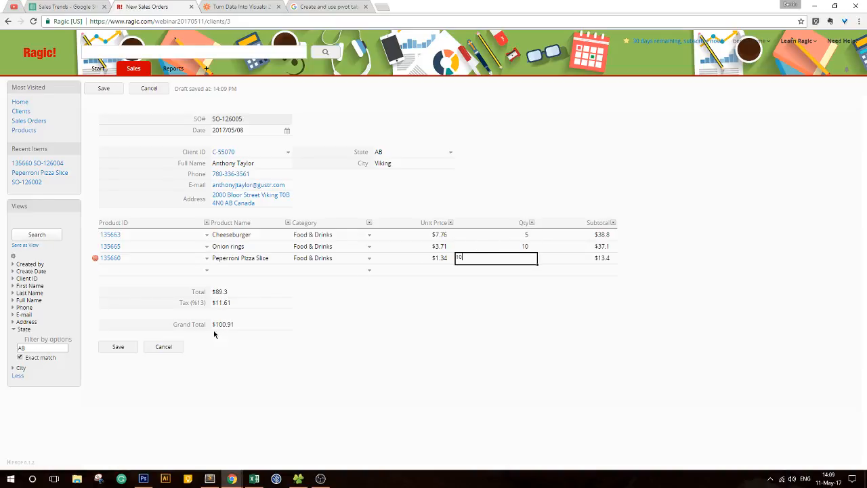
click(126, 349)
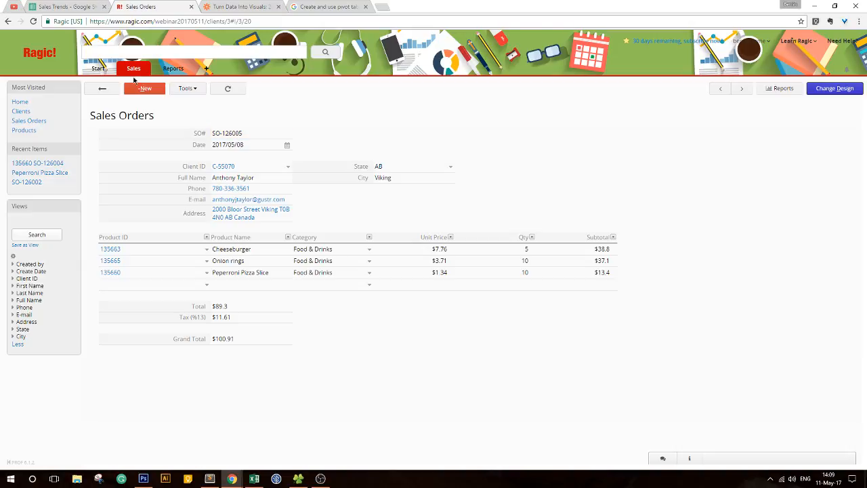
Open the Sales Trends sheet in Ragic, and switch to Google Sheets to select cell A1 of Sheet1.
mouse_move(128, 78)
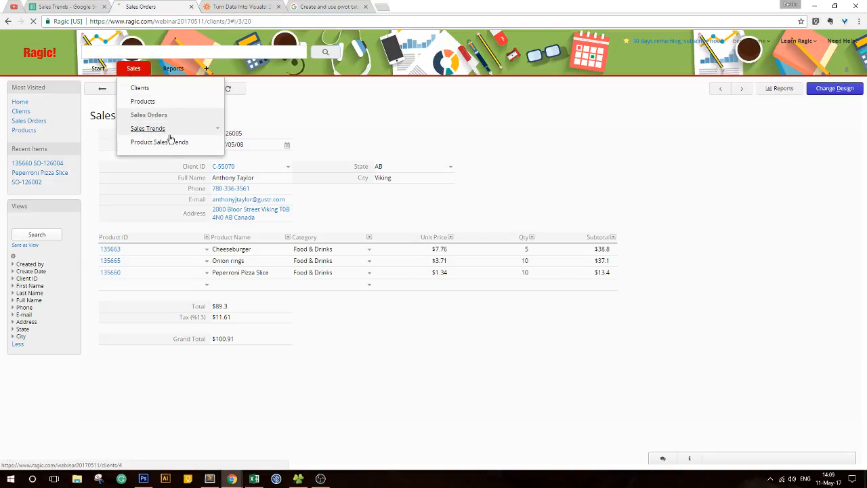
click(168, 133)
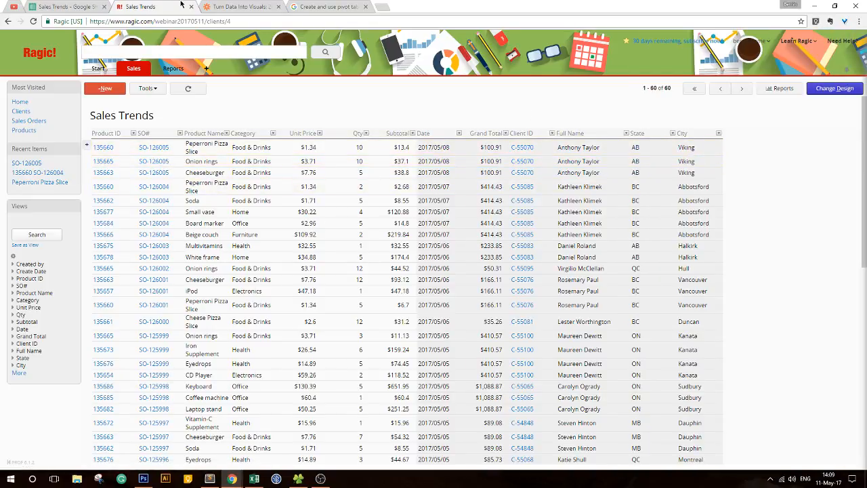
click(58, 6)
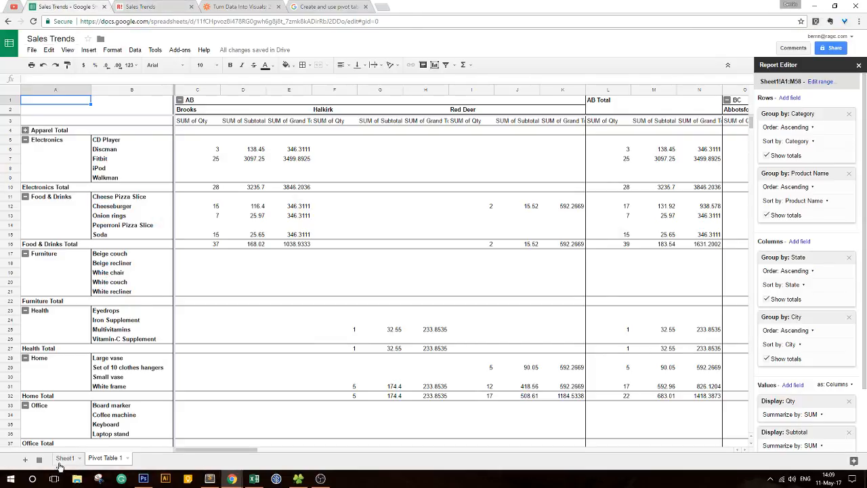
click(65, 458)
click(39, 110)
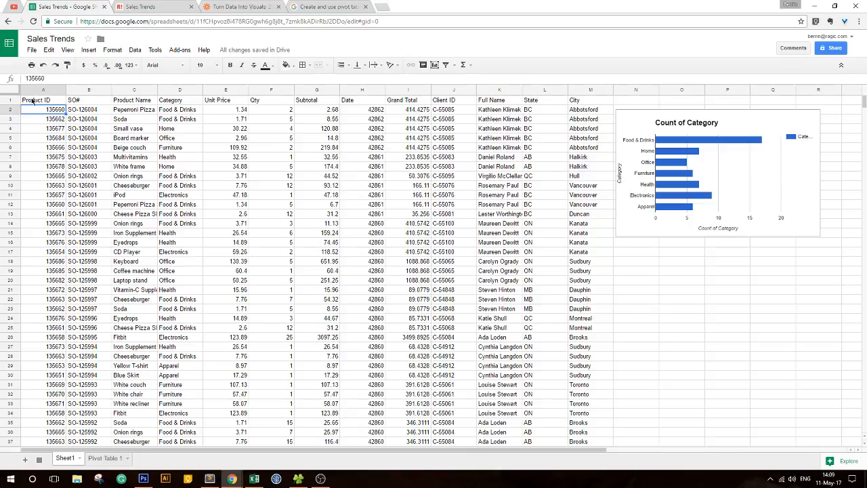
click(43, 104)
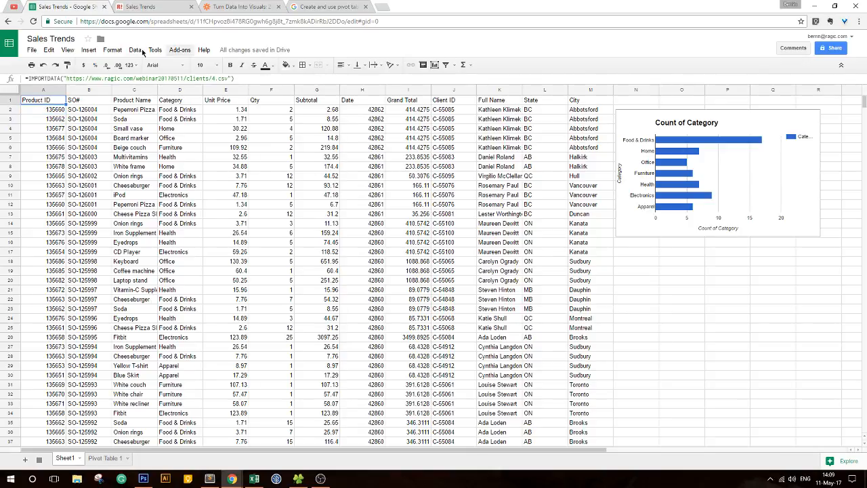
click(68, 50)
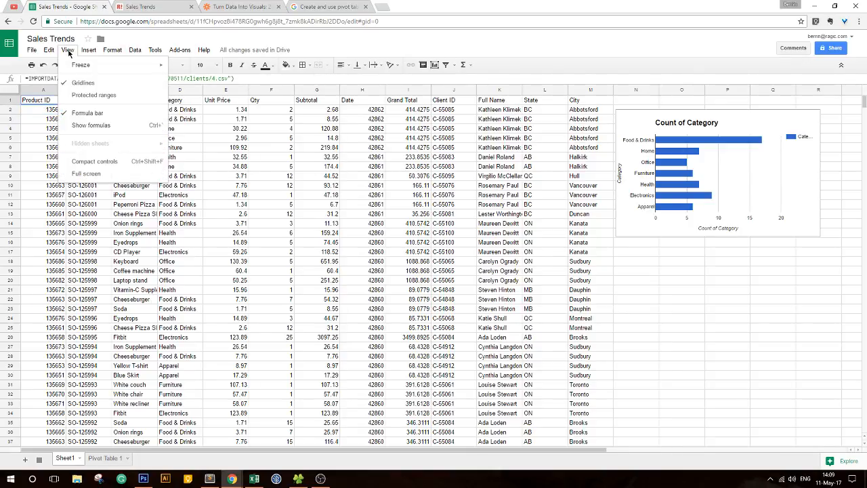
click(67, 50)
click(68, 50)
click(68, 50)
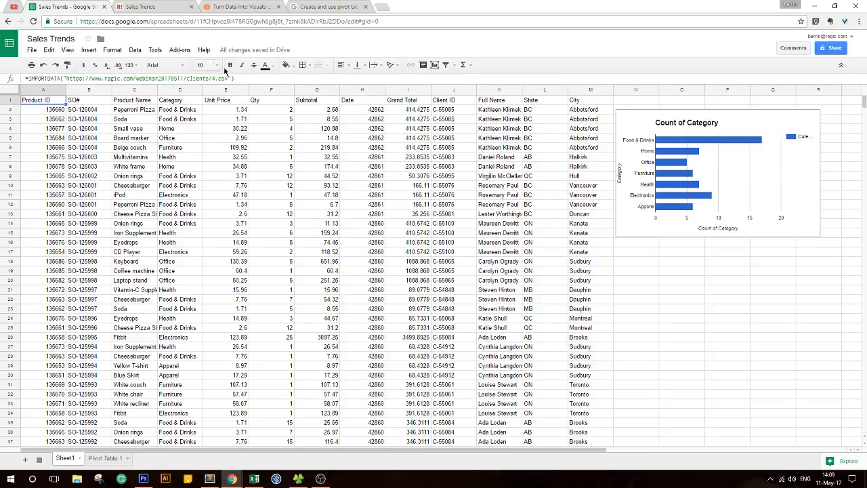
Try to refresh the imported sales data by re-entering the unchanged IMPORTDATA formula in cell A1.
click(252, 78)
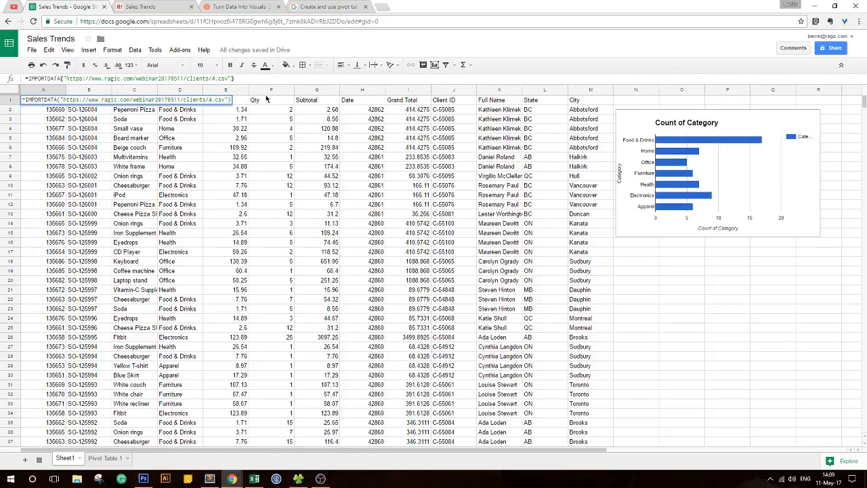
key(Return)
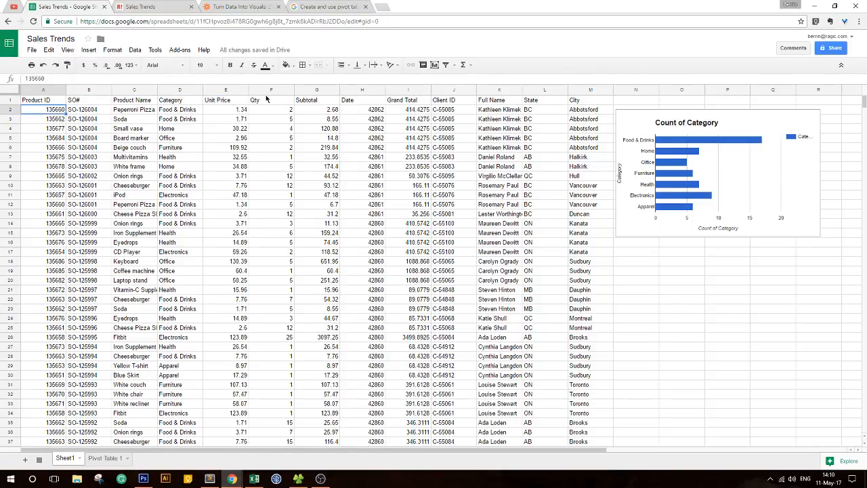
click(52, 100)
triple_click(168, 77)
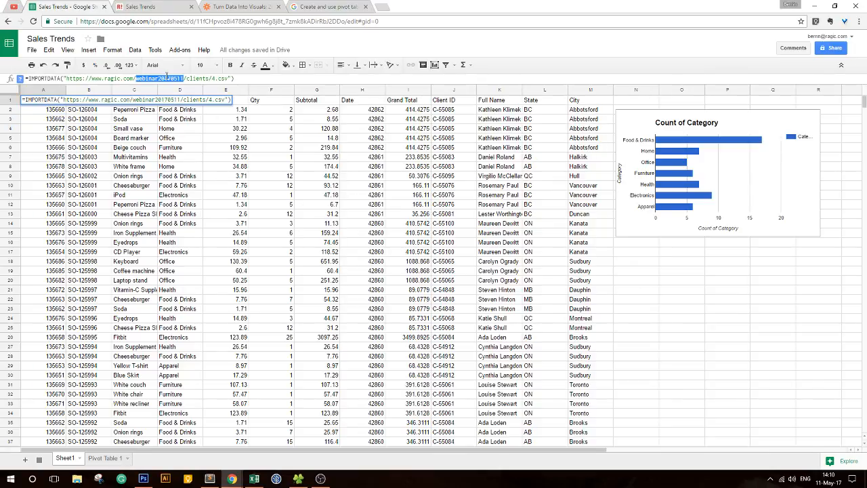
click(269, 79)
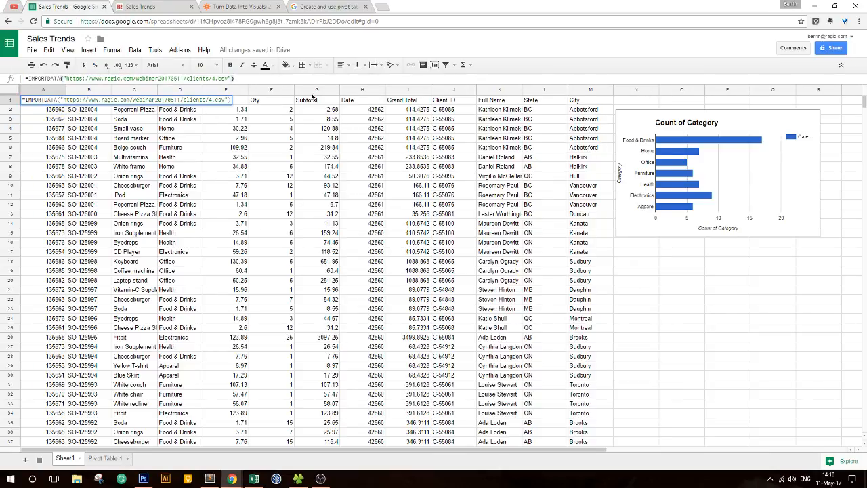
mouse_move(865, 103)
mouse_down()
mouse_move(865, 149)
mouse_move(866, 102)
mouse_up()
key(Return)
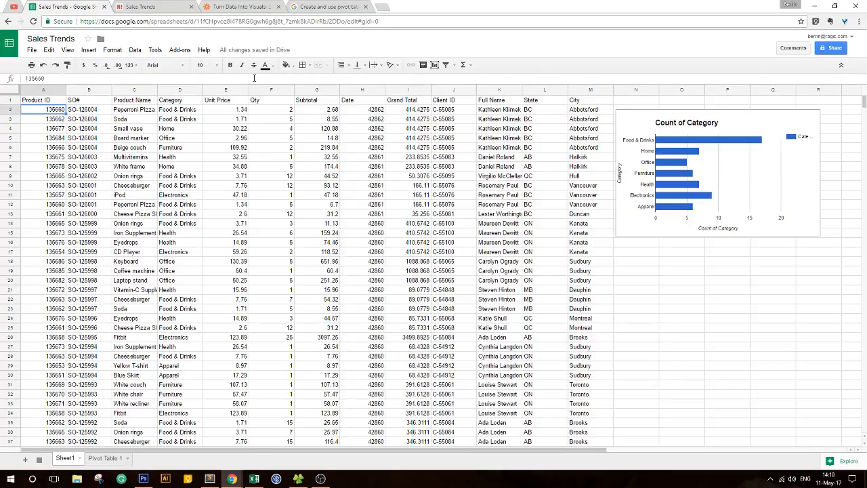
click(39, 103)
click(221, 78)
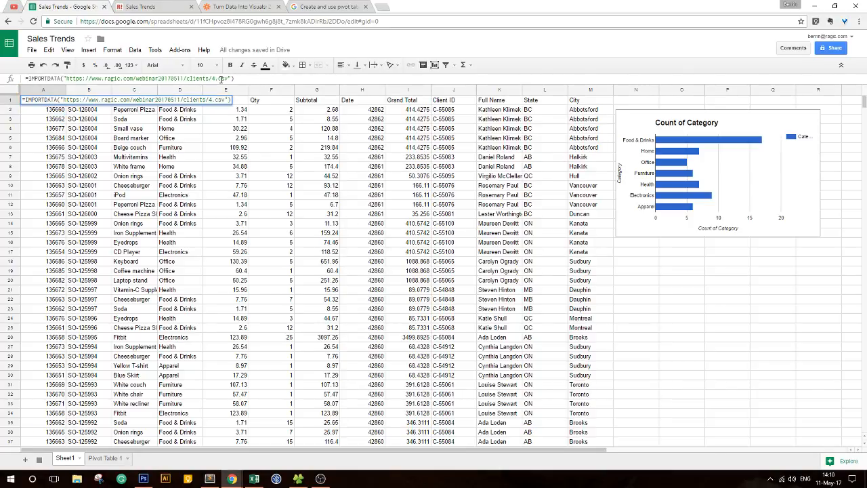
click(237, 79)
key(Escape)
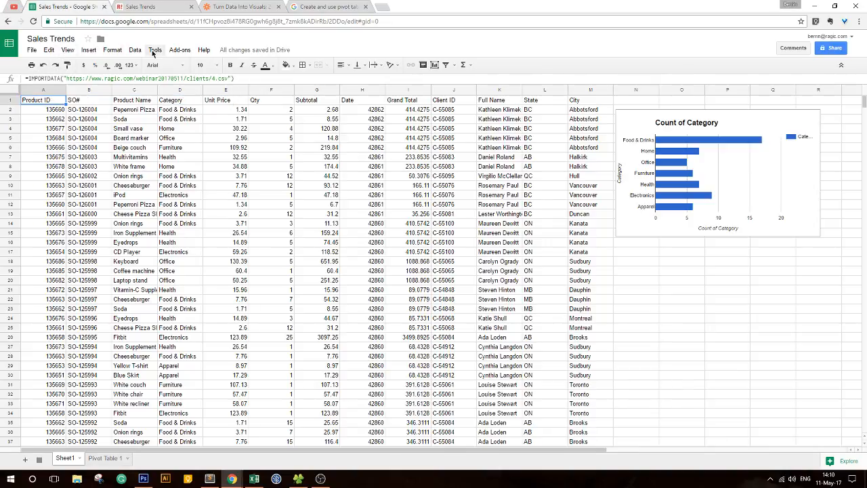
click(31, 50)
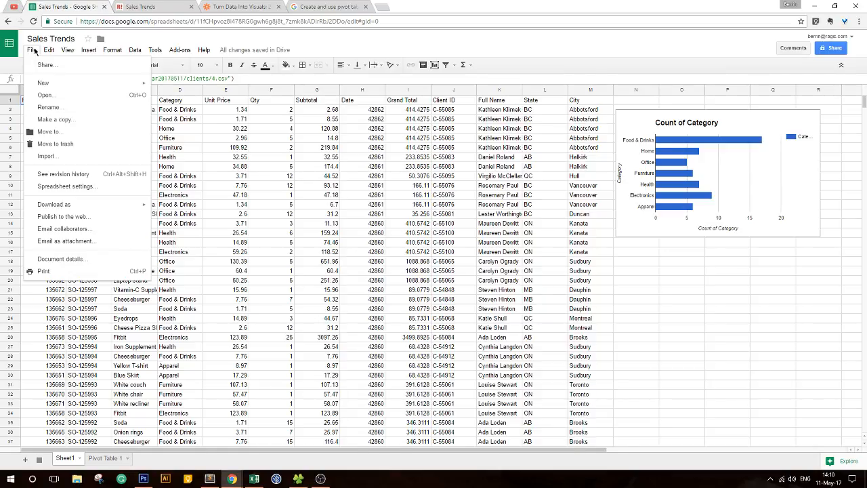
mouse_move(46, 53)
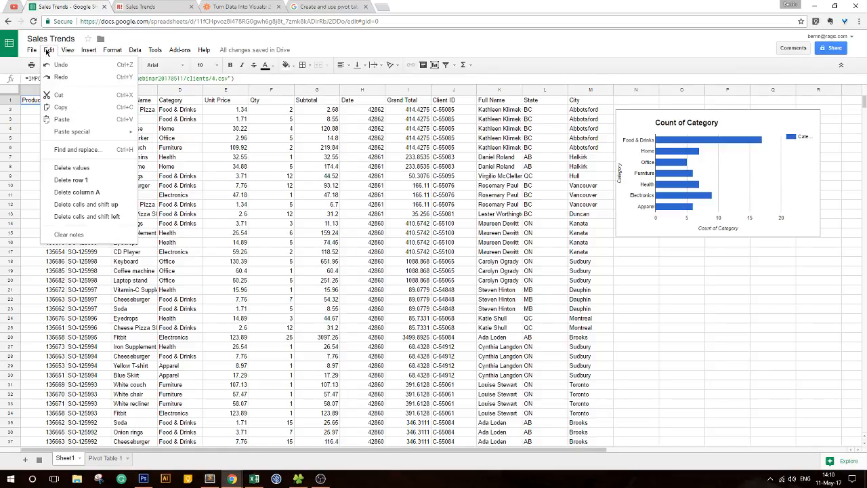
click(46, 51)
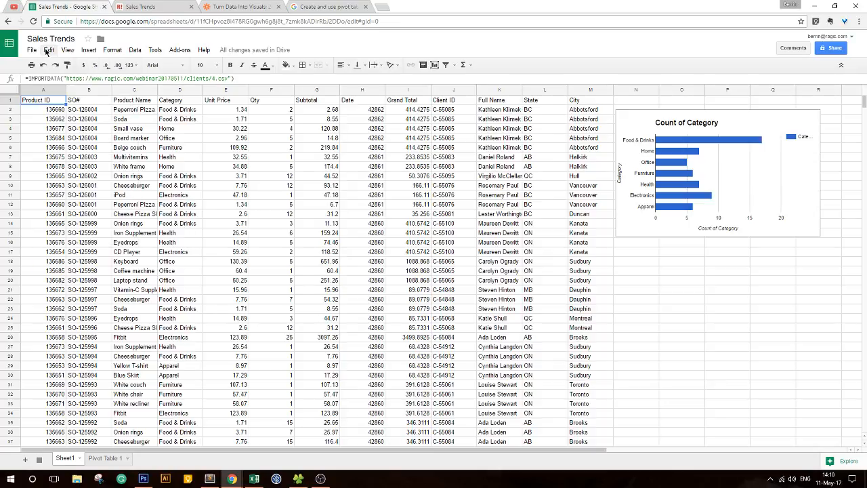
Select the CSV address inside cell A1's IMPORTDATA formula and commit the formula again without editing it.
click(85, 79)
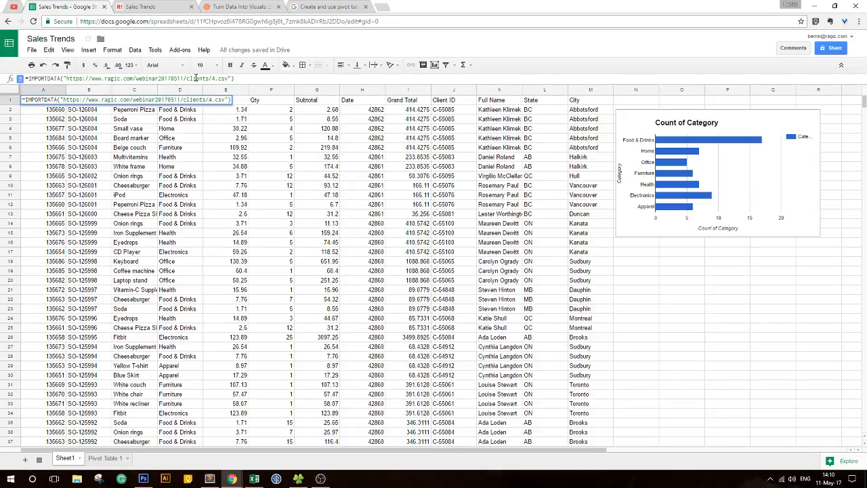
right_click(196, 78)
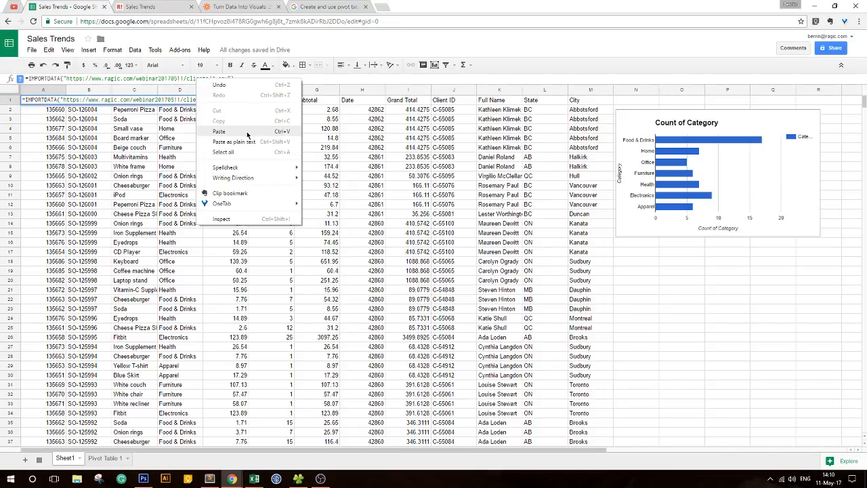
double_click(110, 79)
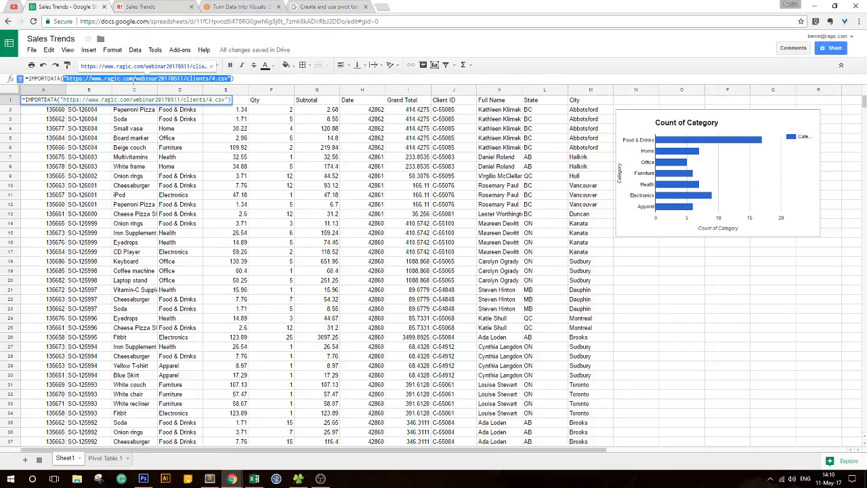
click(134, 79)
key(Return)
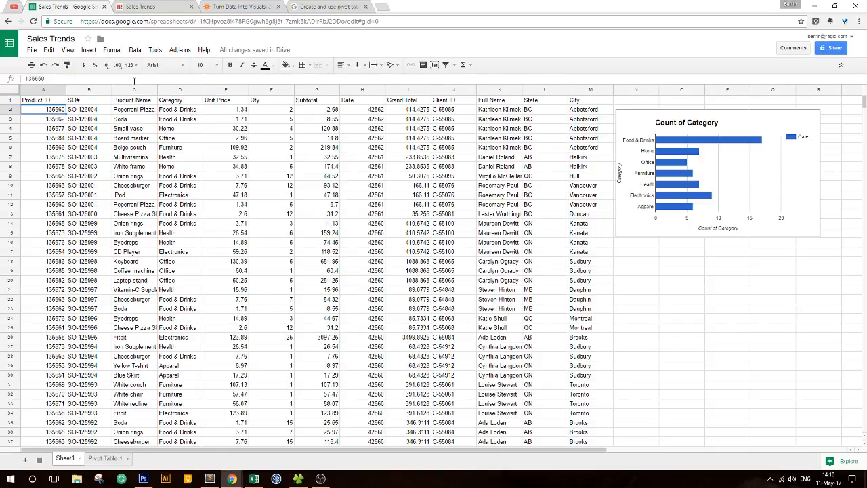
Clear the IMPORTDATA formula from cell A1 and undo the deletion to reload the data from Ragic.
key(Up)
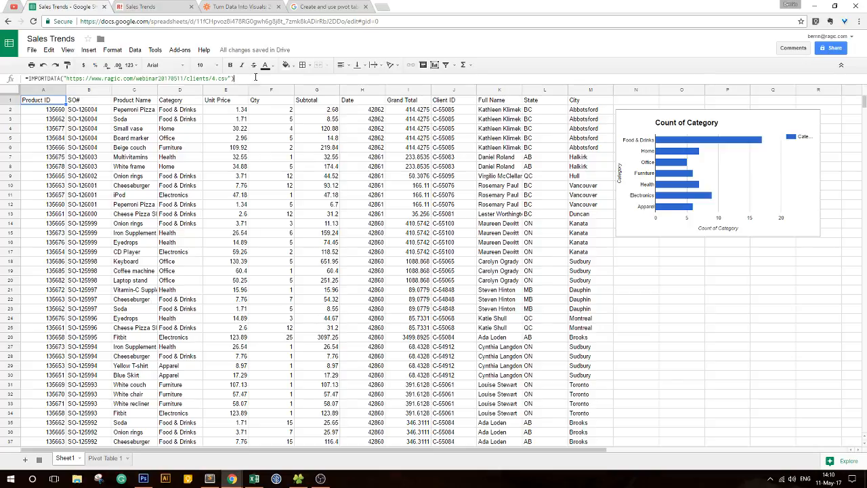
drag(255, 77, 25, 79)
key(BackSpace)
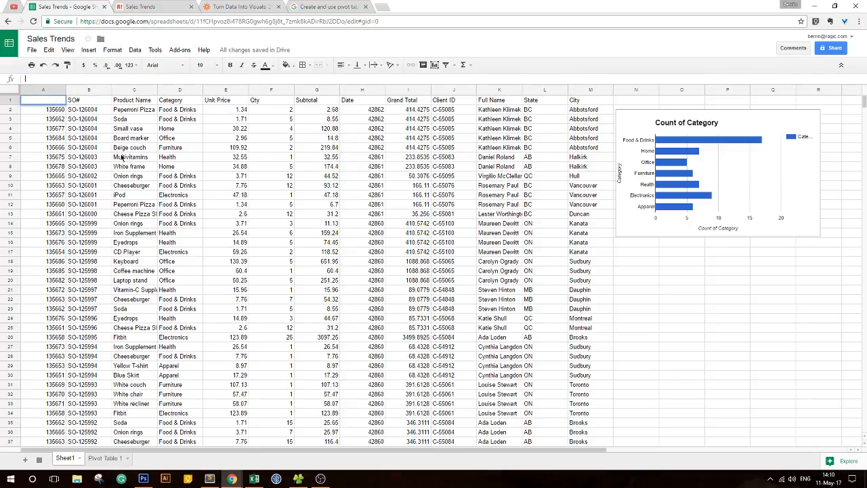
key(Return)
click(51, 101)
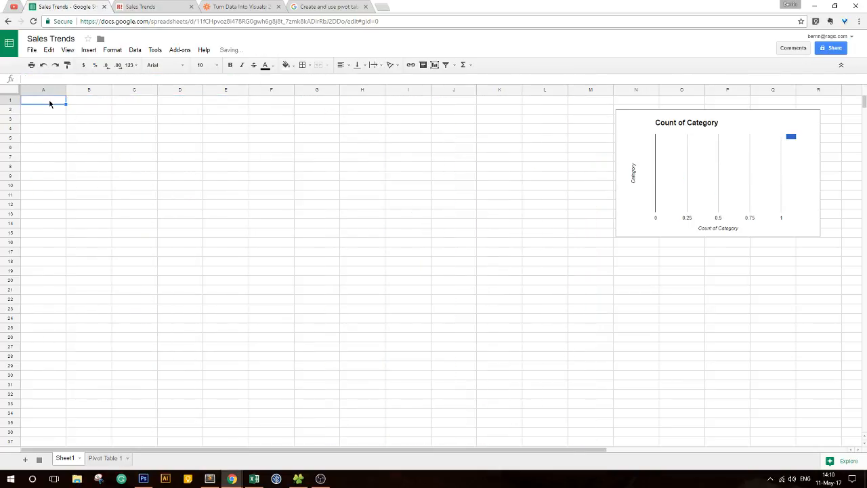
key(ctrl+z)
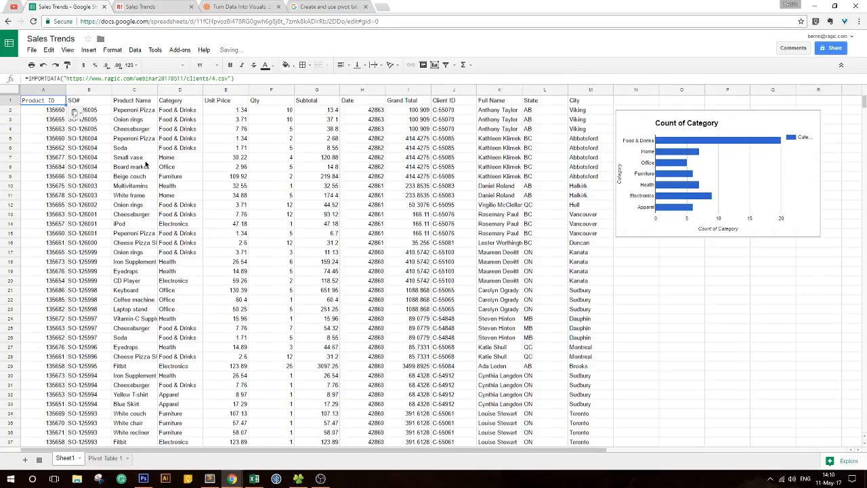
Examine the new order's product rows in Sheet1, from Product ID through City.
click(146, 160)
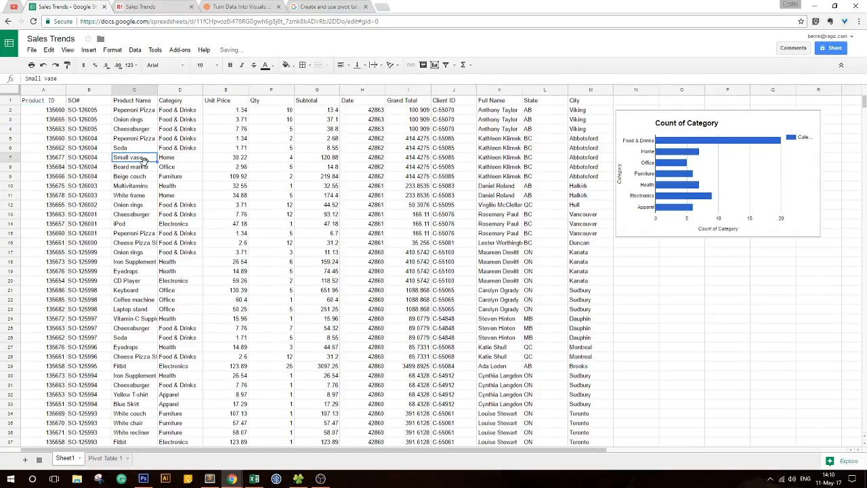
click(360, 282)
drag(40, 110, 577, 130)
click(578, 130)
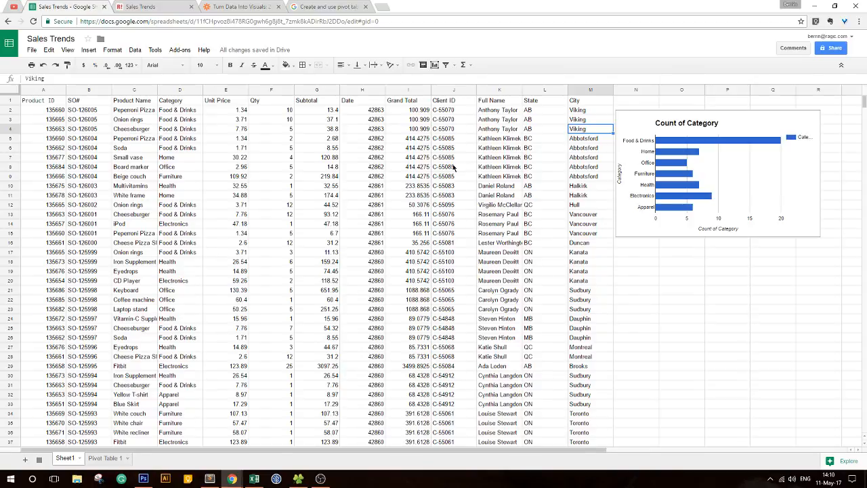
click(270, 331)
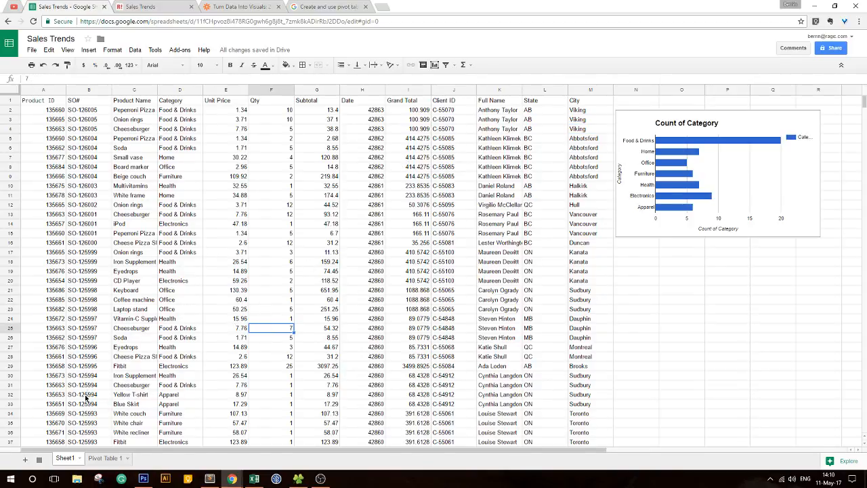
Open the Pivot Table 1 sheet to check how the new order's Viking sales are summarized.
click(43, 103)
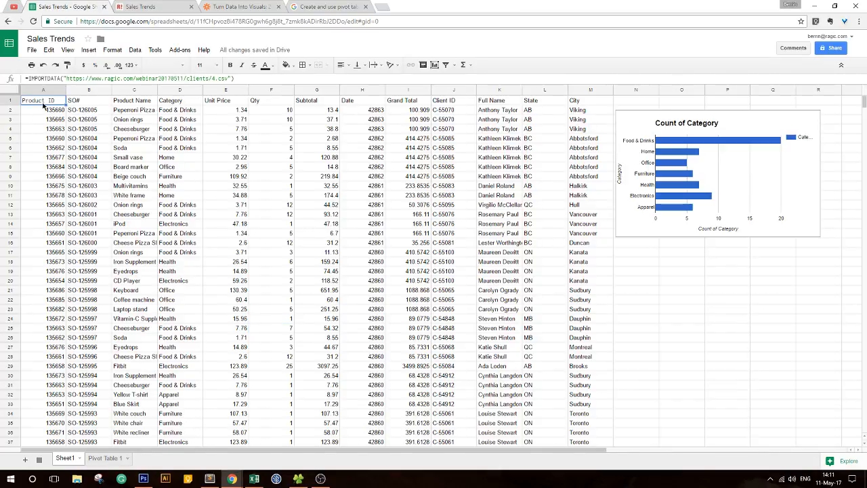
click(32, 50)
click(30, 52)
click(106, 459)
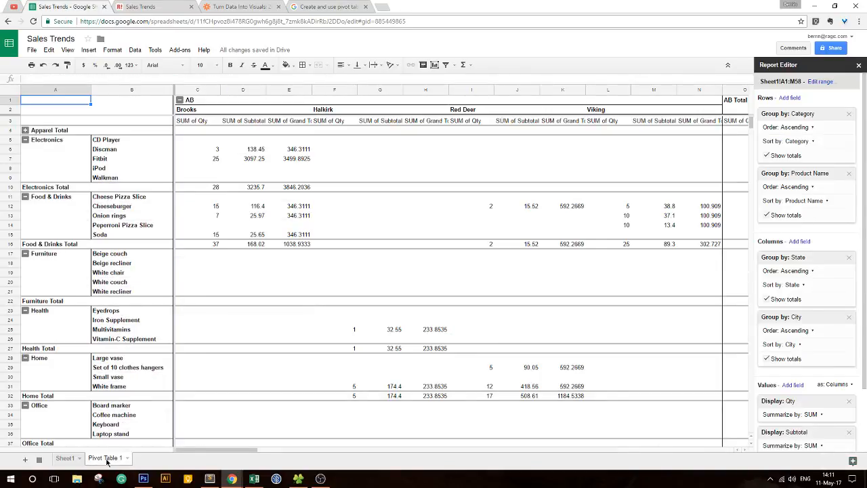
click(297, 367)
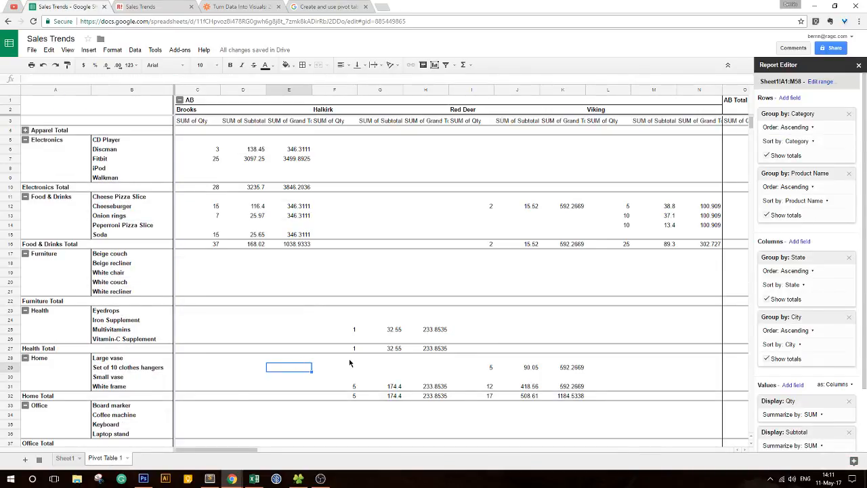
Examine the Viking column group in the pivot table, checking quantity, subtotal and grand total for the Food & Drinks products.
click(598, 110)
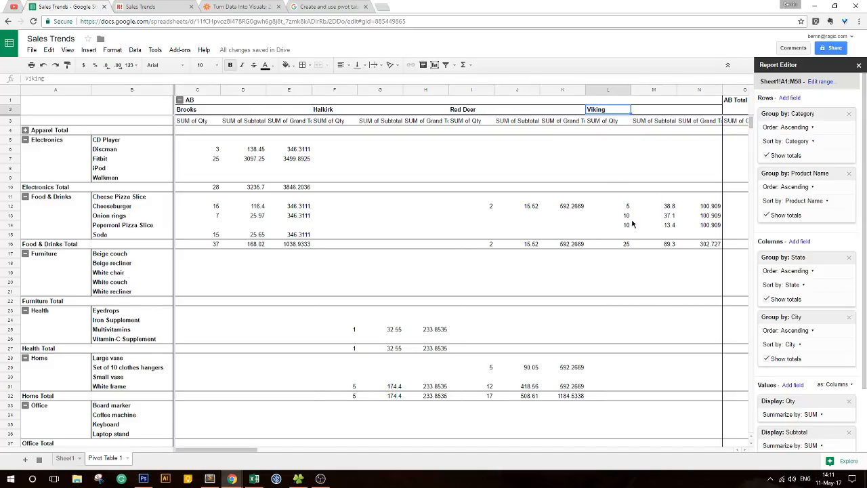
drag(627, 205, 716, 225)
click(716, 226)
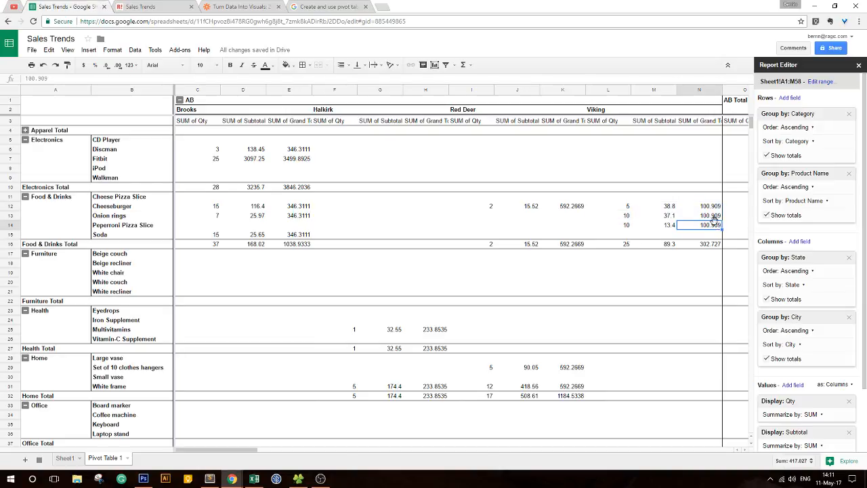
click(712, 206)
click(625, 208)
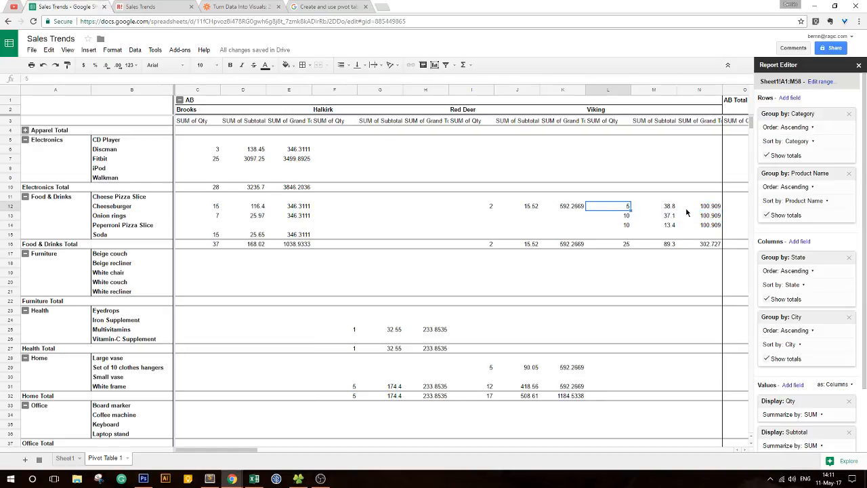
click(701, 209)
click(667, 206)
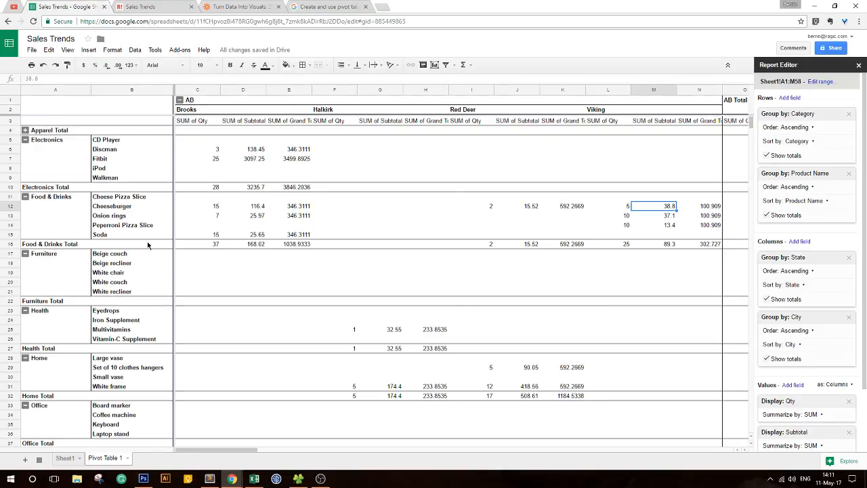
Run a Google search for "importdata google sheets refresh" in a new browser tab.
click(65, 462)
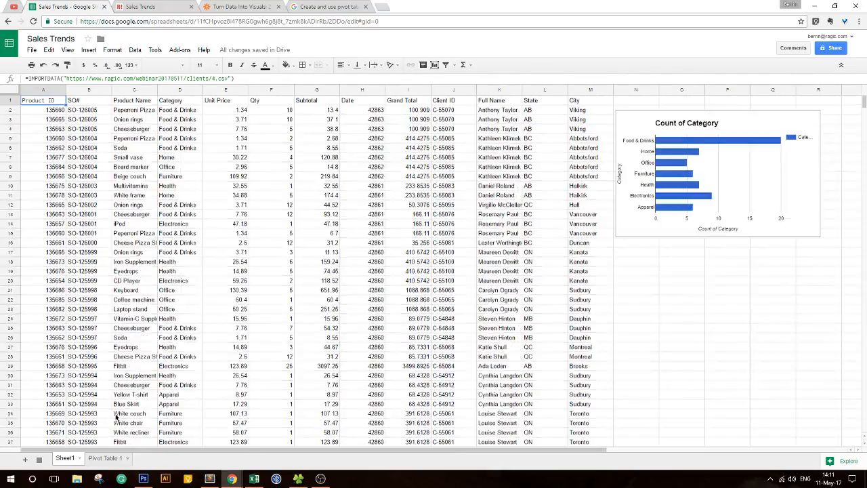
click(315, 7)
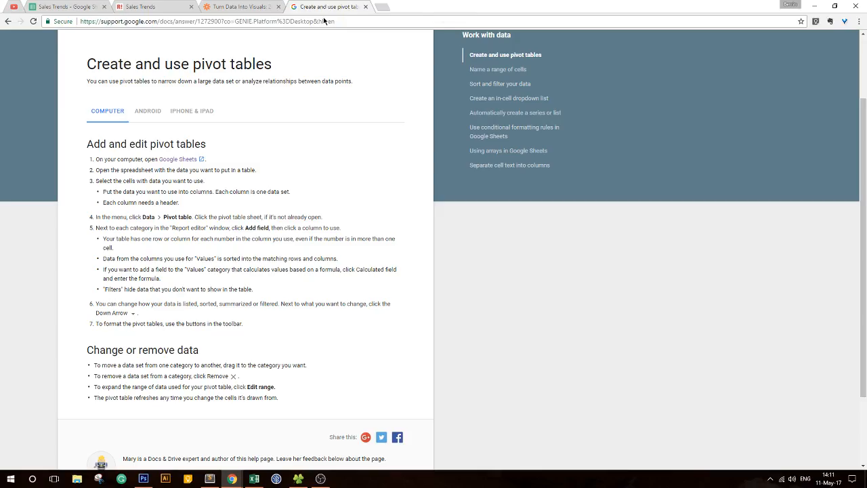
key(ctrl+t)
text(import)
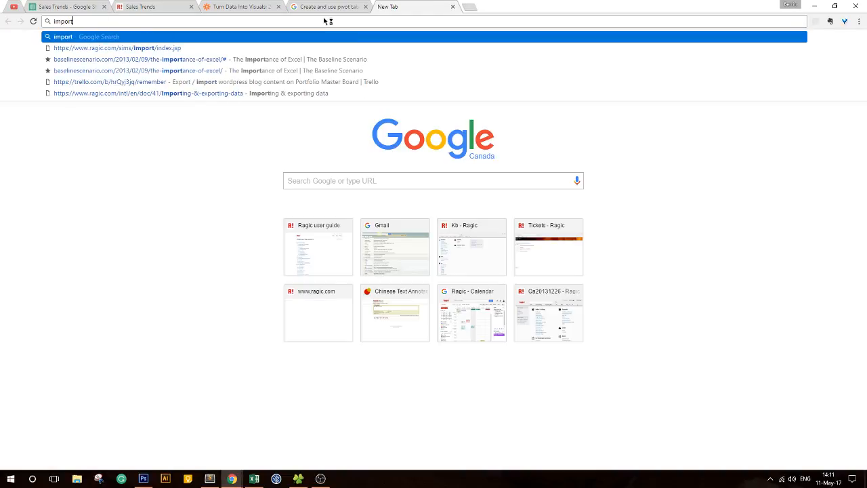
text(data google)
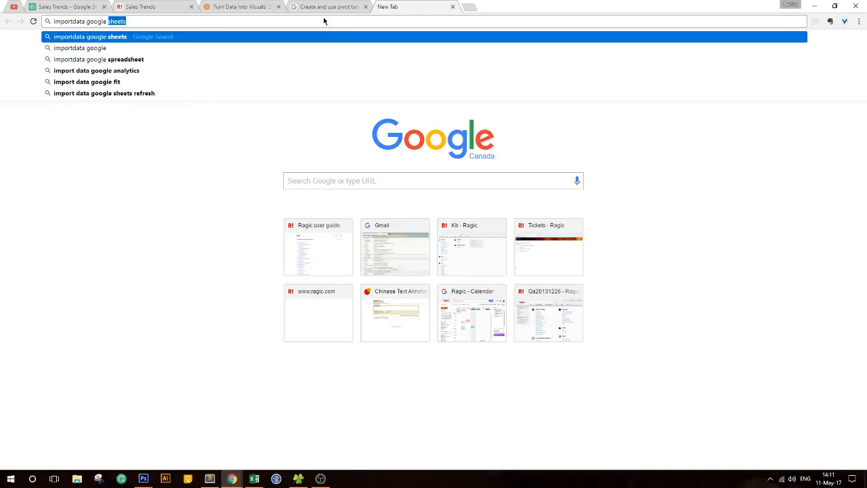
text( sheets refres)
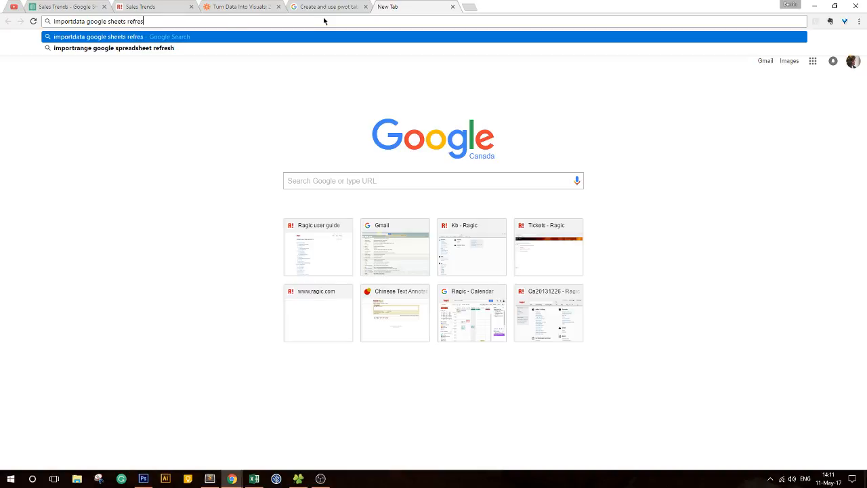
text(h)
key(Return)
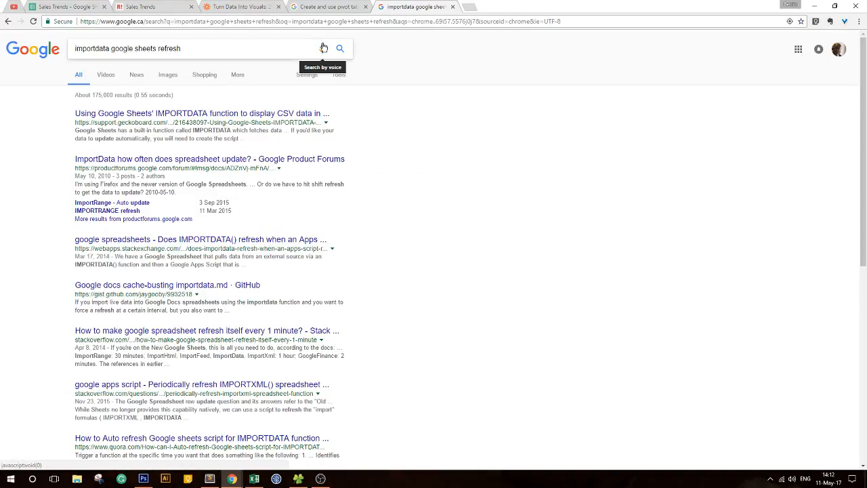
Open the Geckoboard article on the IMPORTDATA function and read its introduction about updating data automatically.
click(270, 114)
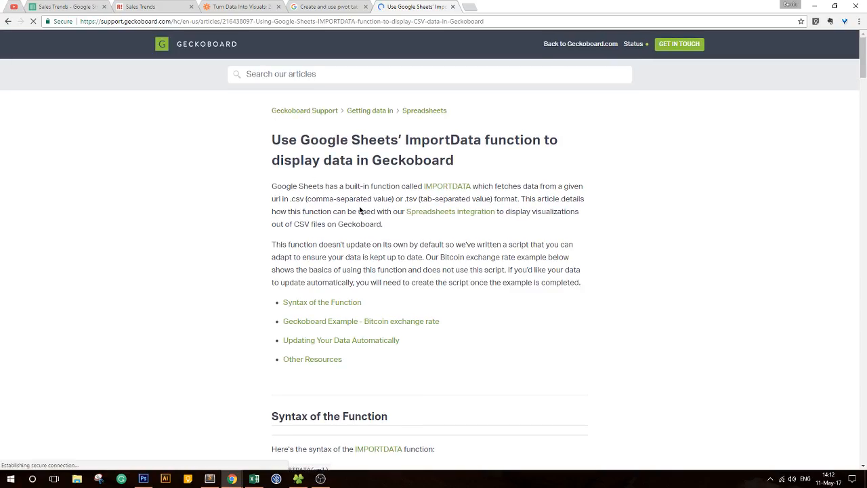
drag(359, 212, 409, 281)
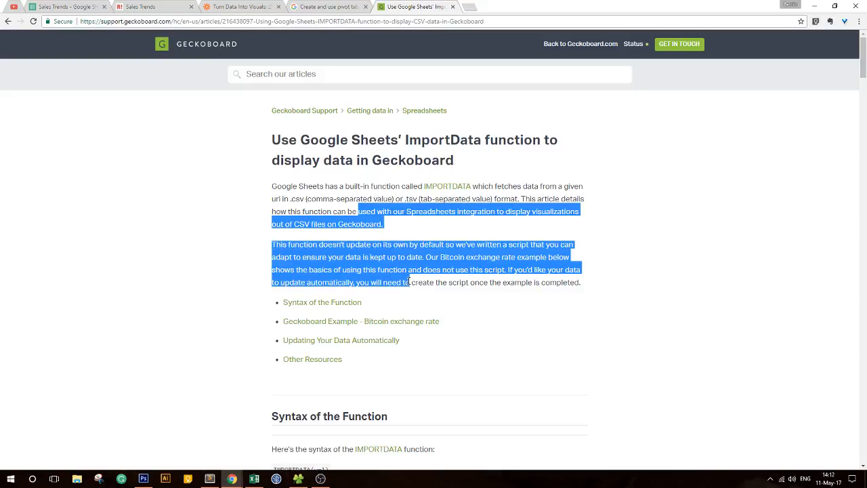
click(409, 280)
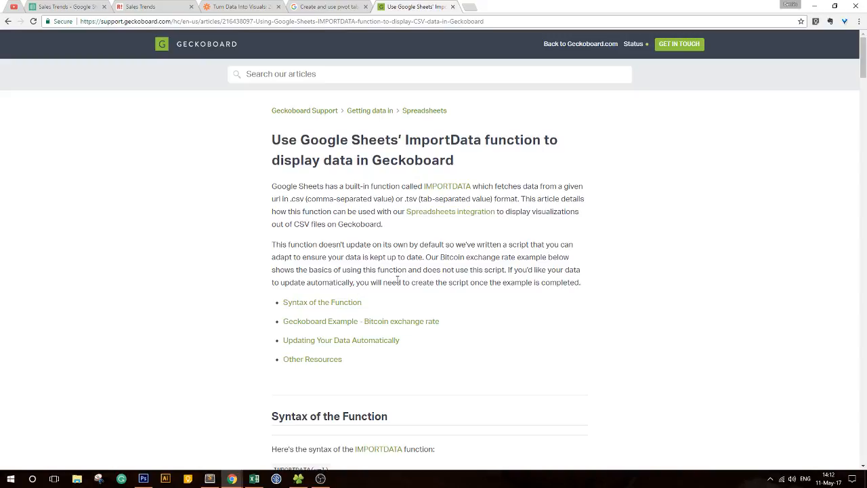
Return to the search results and read the Google Product Forums thread on how often ImportData updates, including the best answer and workaround reply.
click(9, 22)
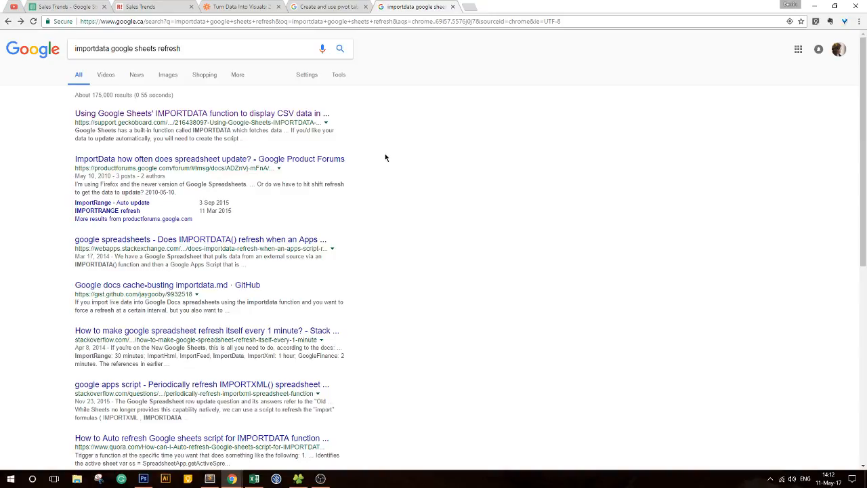
click(328, 161)
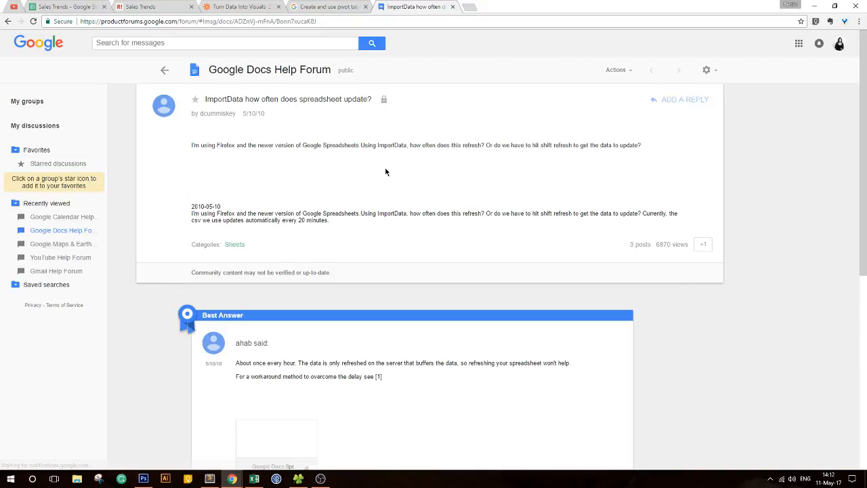
scroll(386, 172, down, 2)
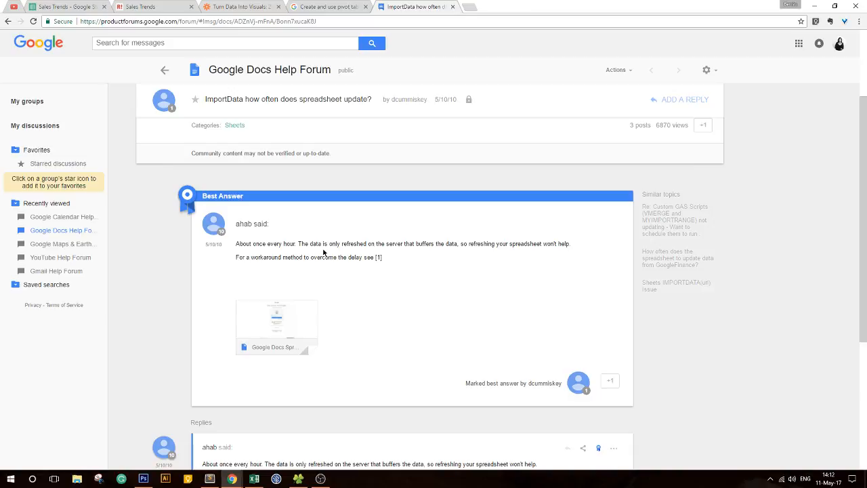
scroll(324, 250, down, 4)
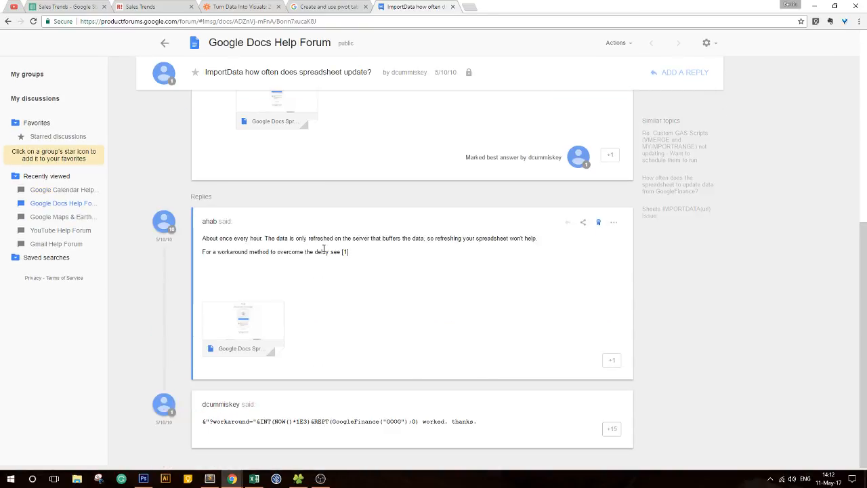
triple_click(386, 253)
click(386, 256)
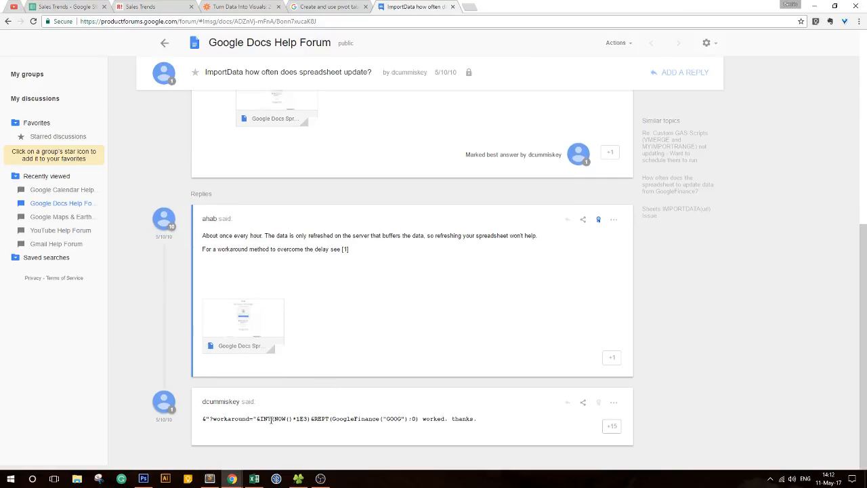
drag(210, 419, 426, 425)
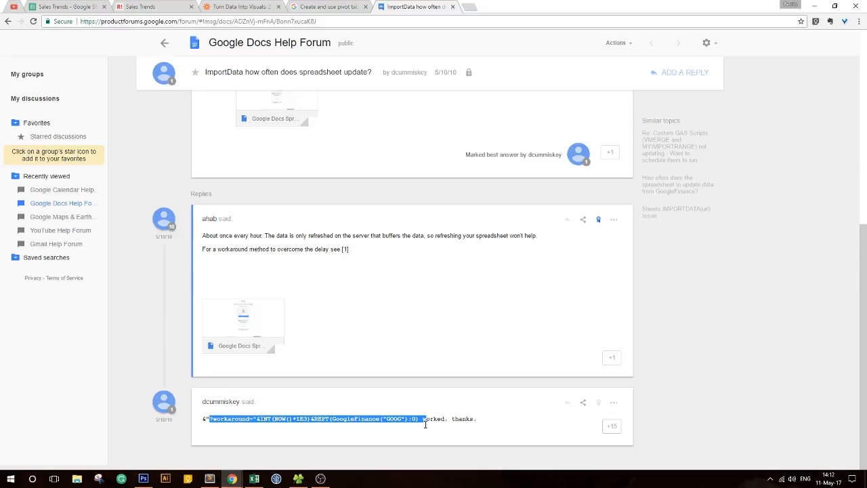
click(425, 424)
scroll(423, 418, up, 3)
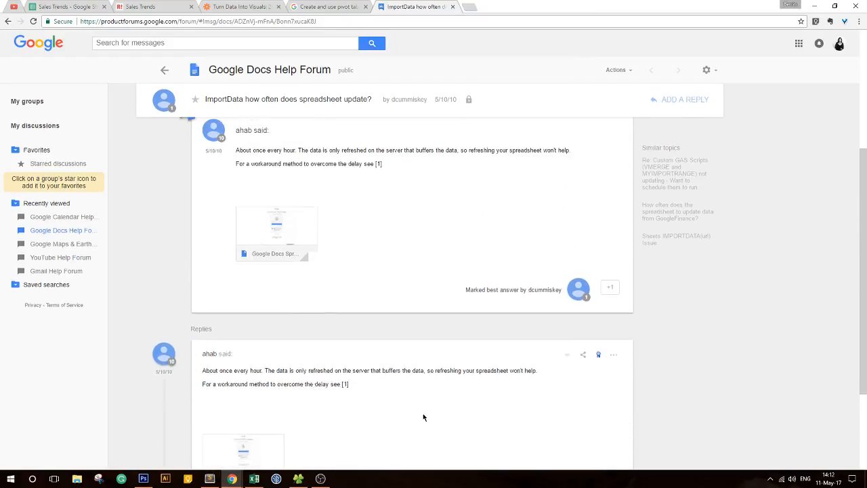
scroll(423, 417, up, 3)
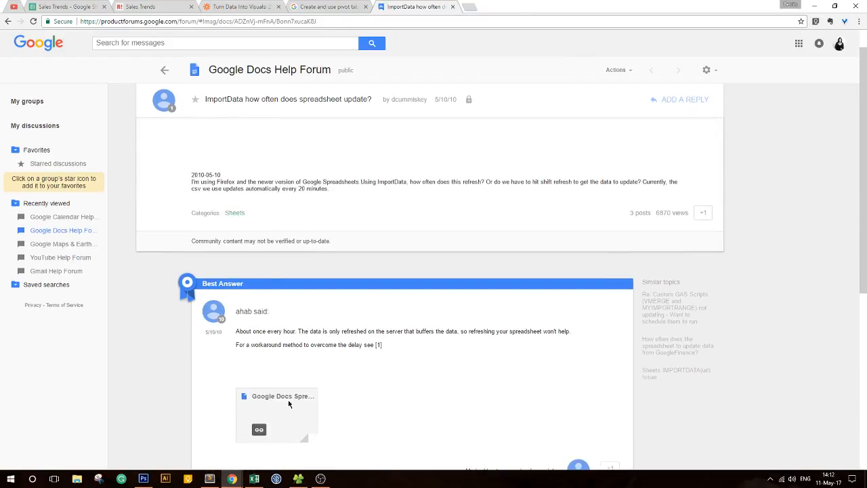
Remove the City grouping from the columns of Pivot Table 1 in the Sales Trends spreadsheet and view the Grand Total columns.
click(64, 7)
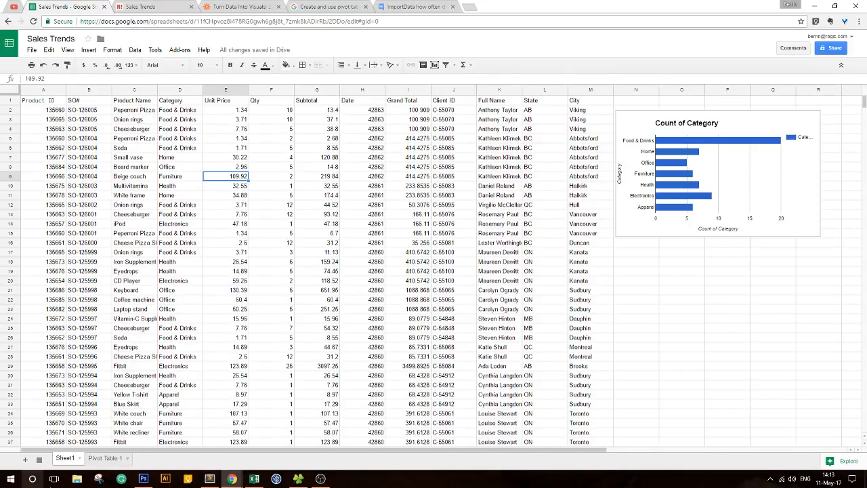
click(103, 458)
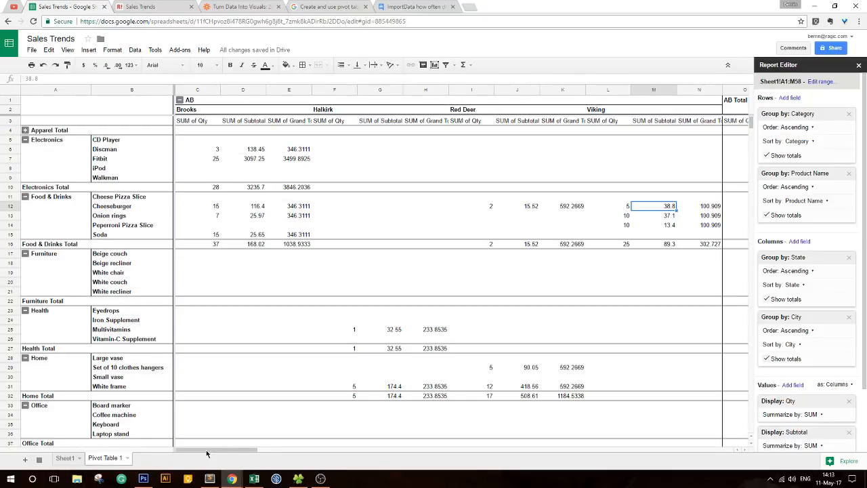
mouse_move(206, 450)
mouse_down()
mouse_move(287, 448)
mouse_move(199, 454)
mouse_up()
mouse_move(230, 452)
mouse_down()
mouse_move(328, 452)
mouse_move(214, 452)
mouse_up()
click(849, 317)
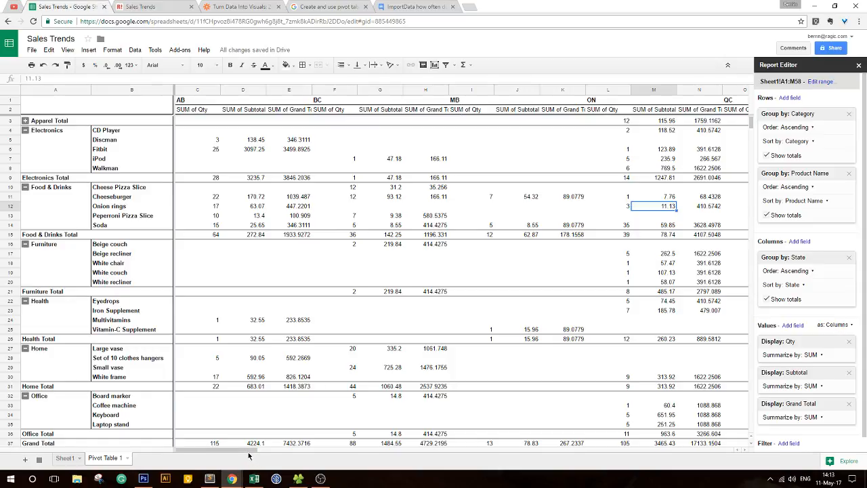
drag(257, 452, 365, 455)
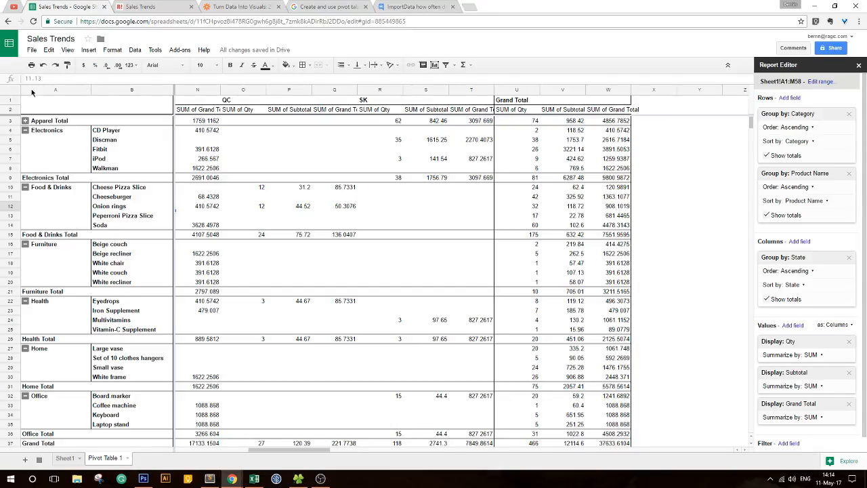
Switch to the Sales Trends sheet in Ragic and review its available export, import and sync tools.
click(134, 10)
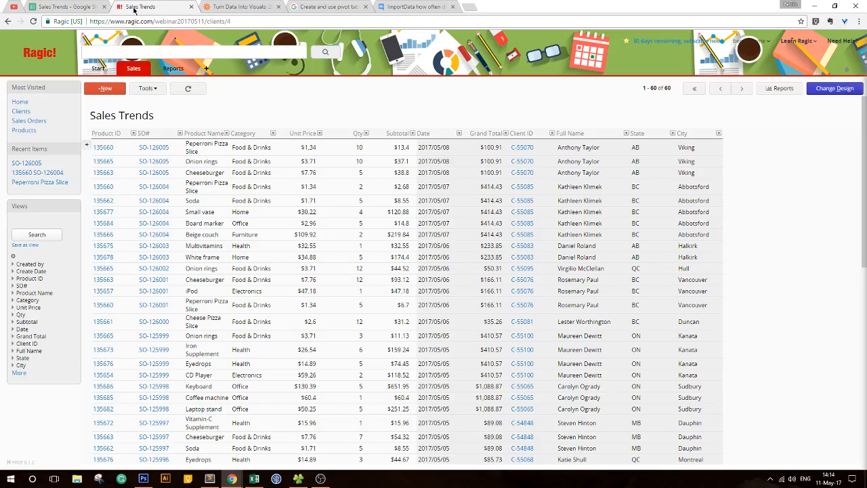
click(147, 89)
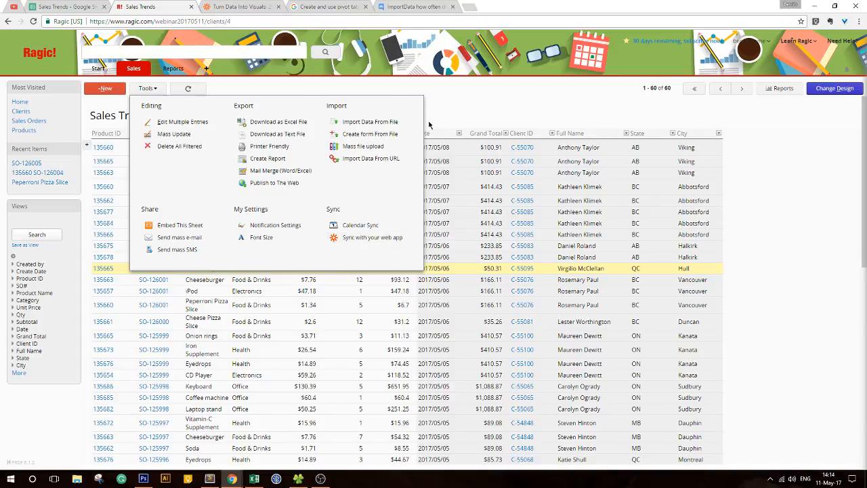
click(476, 116)
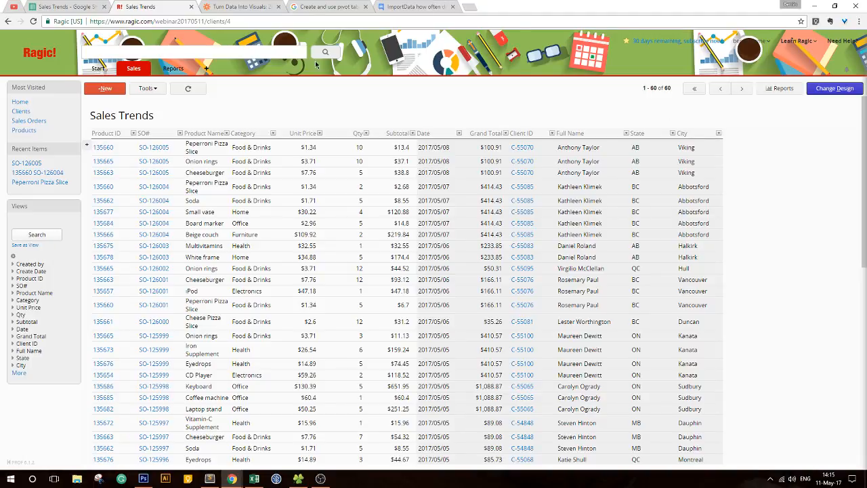
click(142, 90)
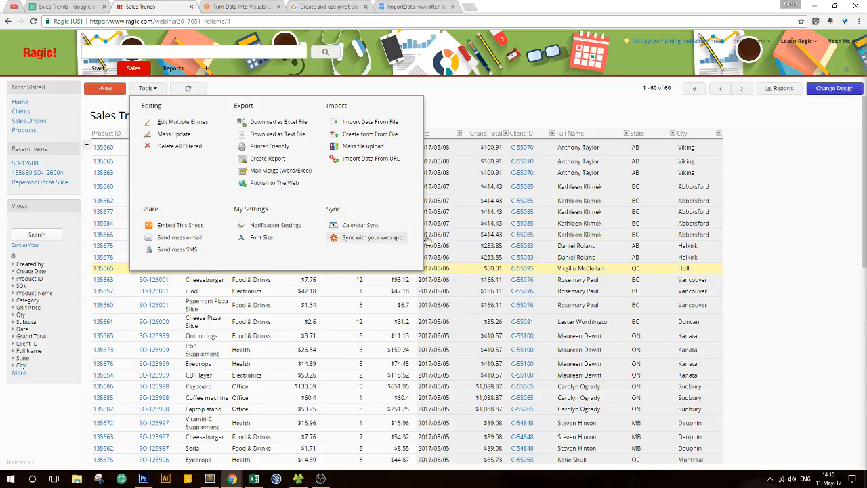
click(548, 113)
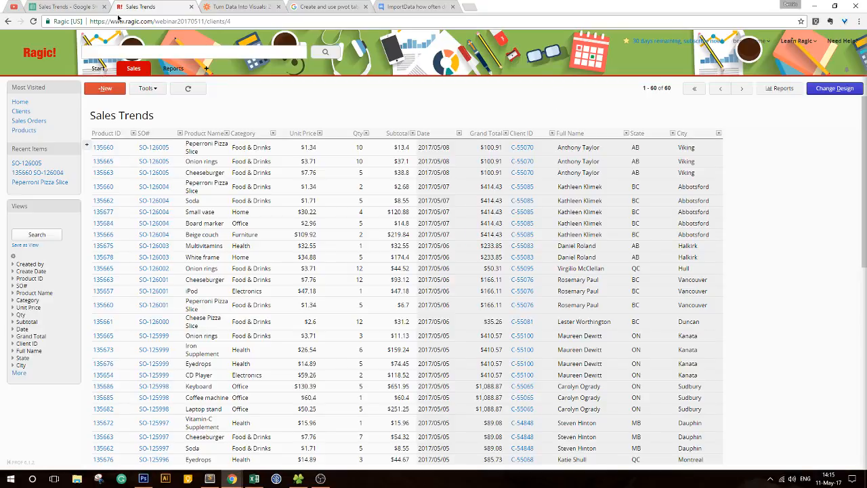
click(147, 88)
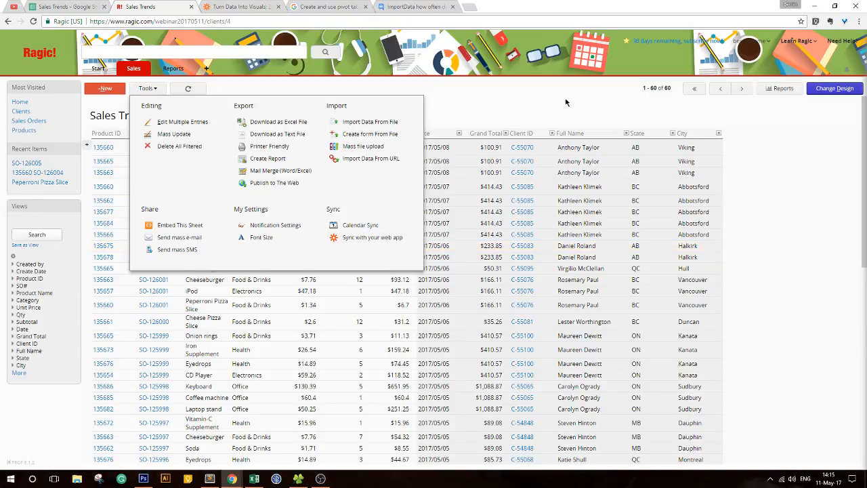
Copy the web address of Zapier's article on 28 report and chart apps and post it in the YouTube live chat.
key(ctrl+Tab)
scroll(499, 203, up, 5)
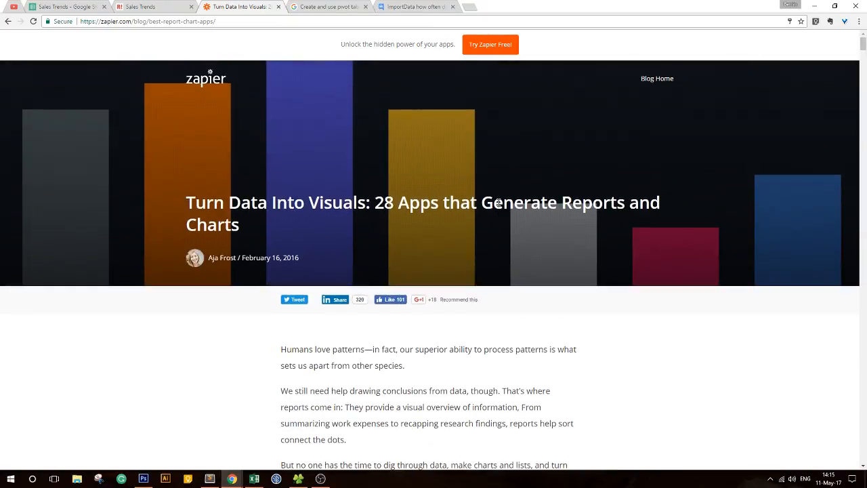
click(224, 22)
key(ctrl+c)
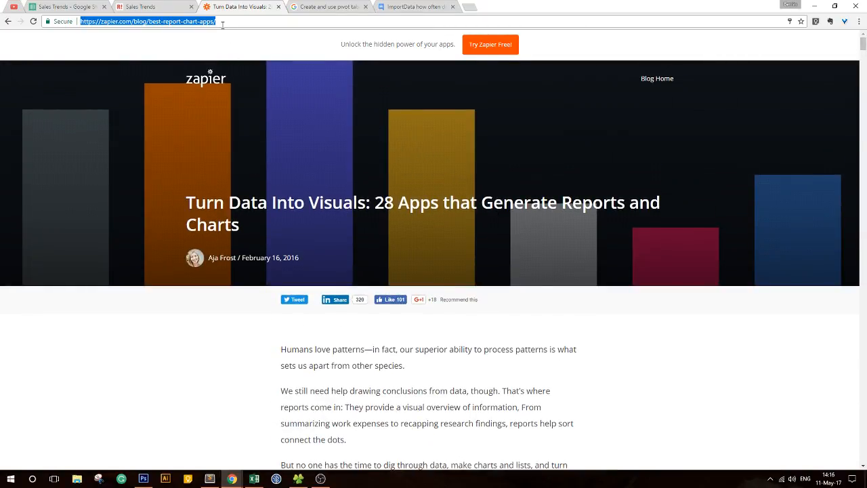
click(232, 479)
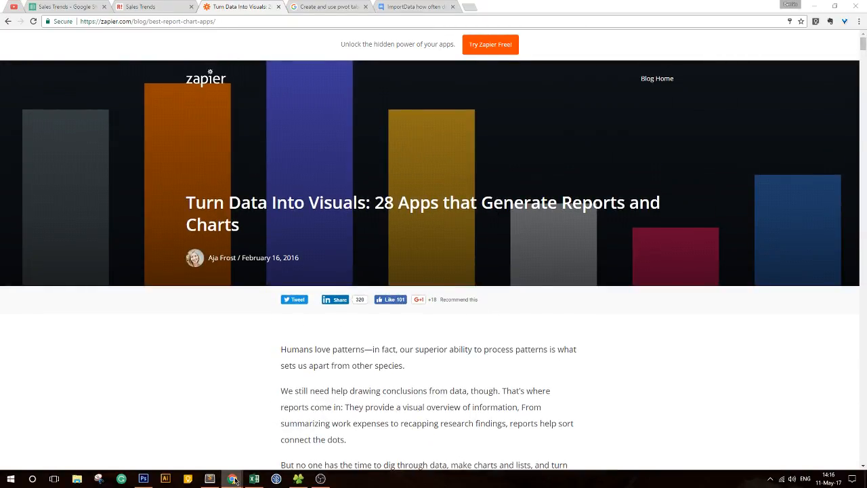
click(295, 456)
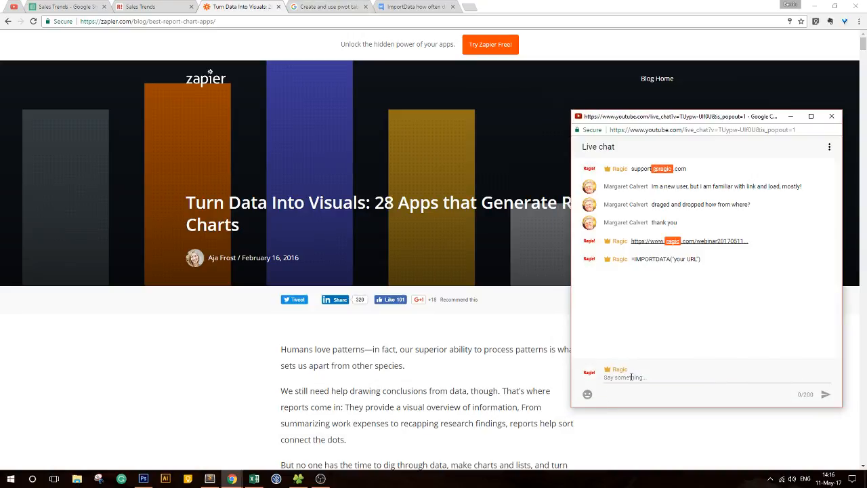
click(631, 378)
key(ctrl+v)
key(Return)
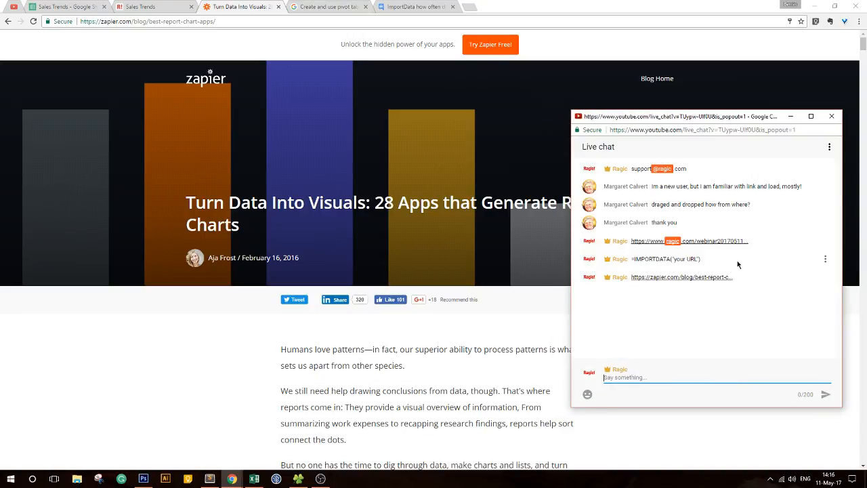
click(791, 117)
Skim the Zapier article's entries on reporting apps, including Sushi Status, Sway and Raven, and return to its beginning.
scroll(776, 331, down, 12)
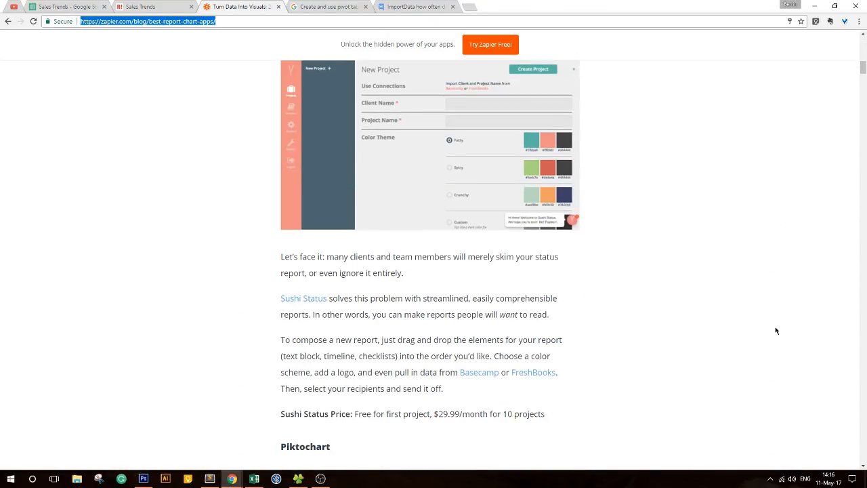
scroll(777, 330, down, 12)
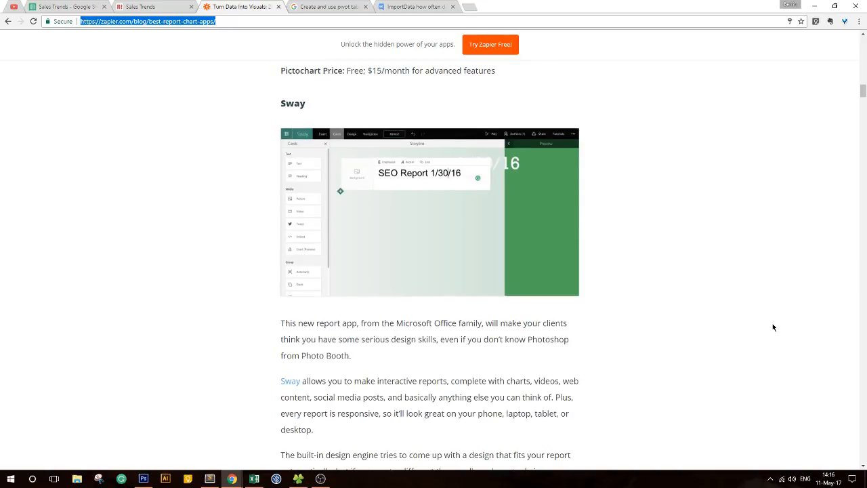
scroll(772, 327, down, 5)
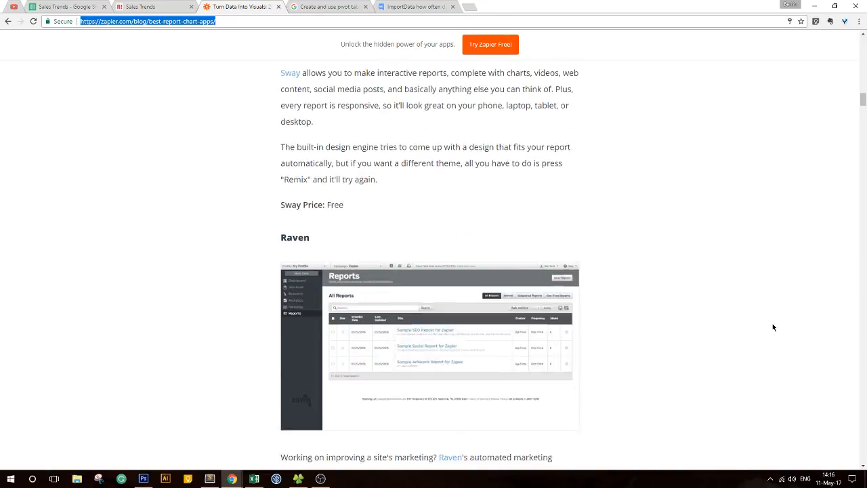
scroll(617, 253, down, 3)
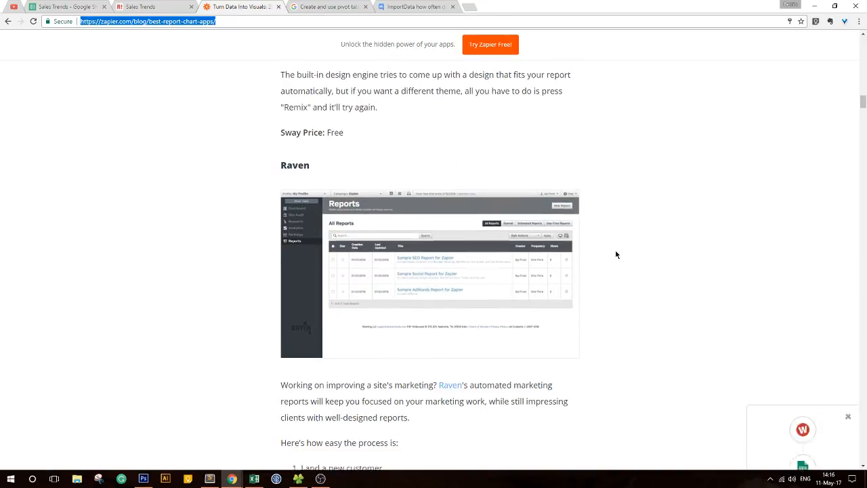
drag(864, 107, 863, 34)
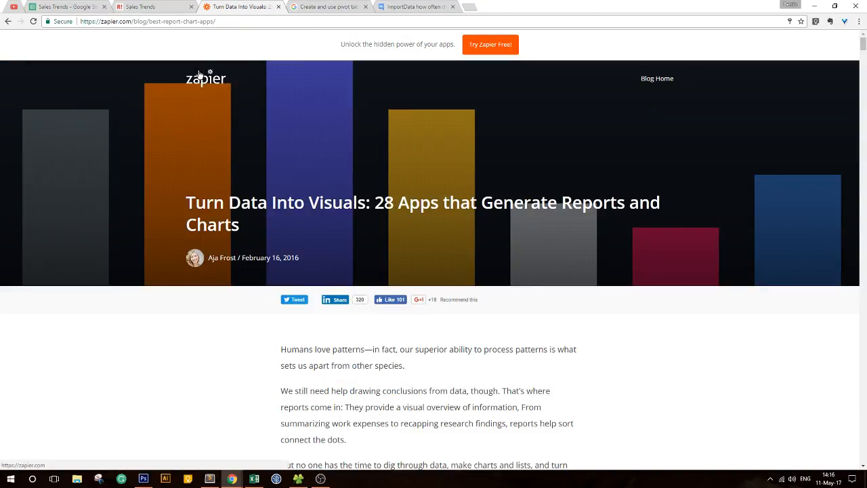
Return to Pivot Table 1 in the Sales Trends spreadsheet and clear the leftover Grand Total values in row 45.
click(142, 4)
click(86, 7)
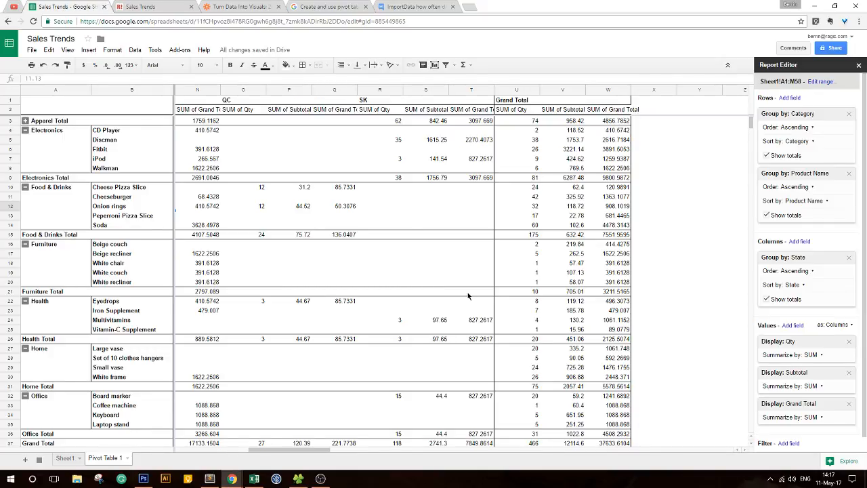
scroll(471, 298, down, 3)
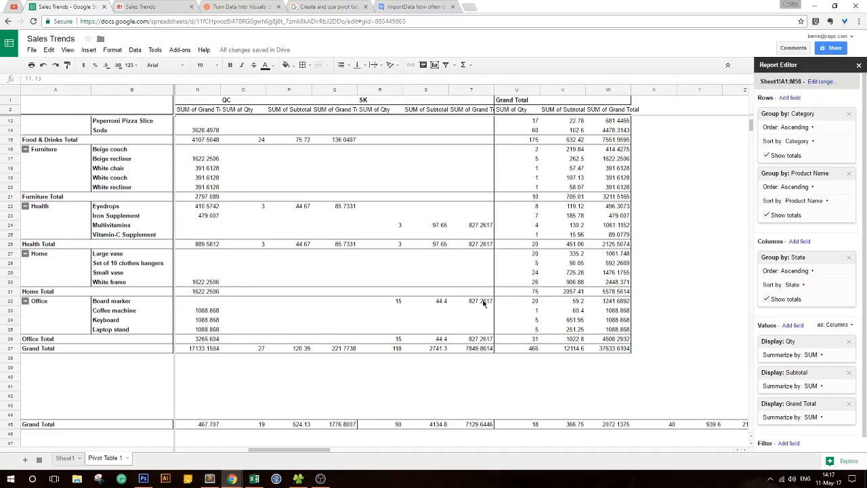
scroll(483, 303, down, 2)
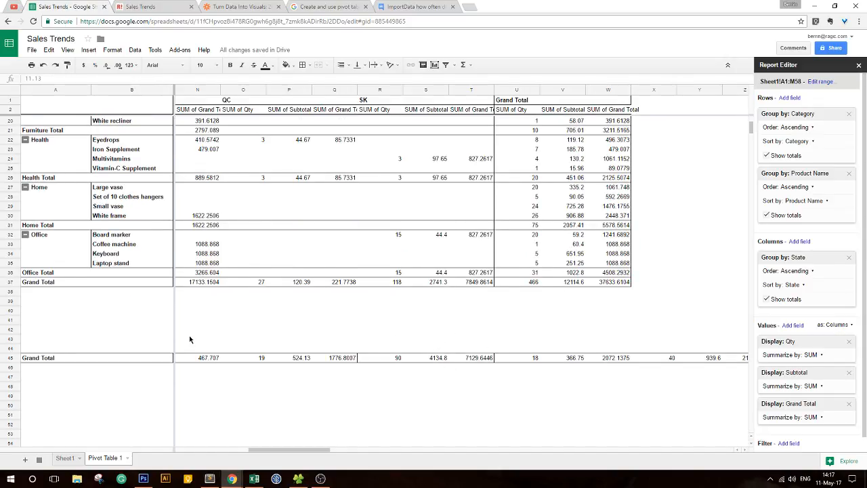
click(15, 358)
key(Delete)
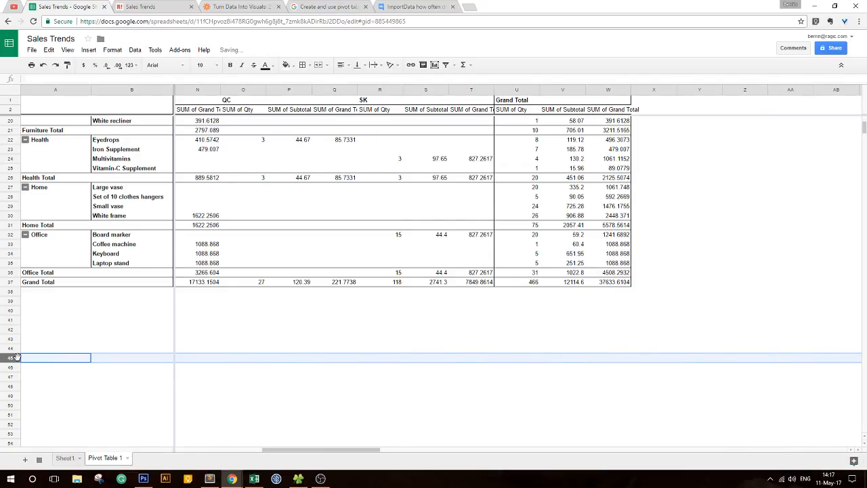
click(178, 312)
scroll(224, 324, up, 3)
scroll(225, 323, up, 3)
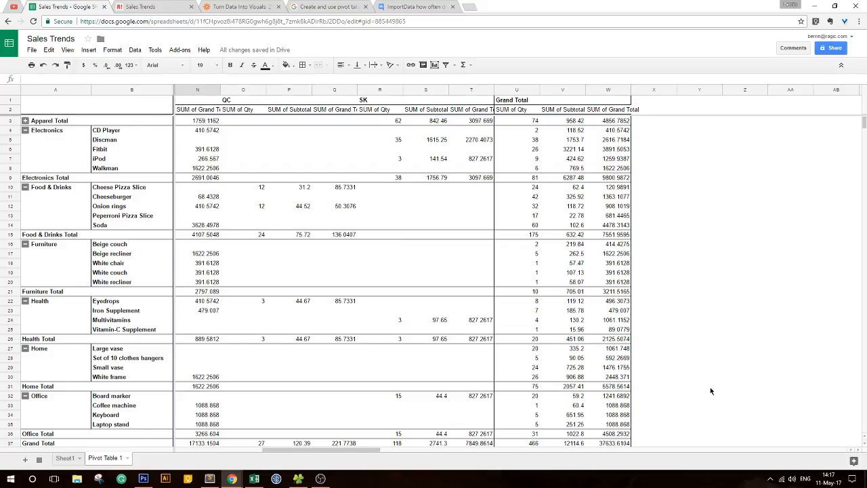
Review the Report Editor settings of Pivot Table 1 and the IMPORTDATA formula in cell A1 of Sheet1.
click(348, 179)
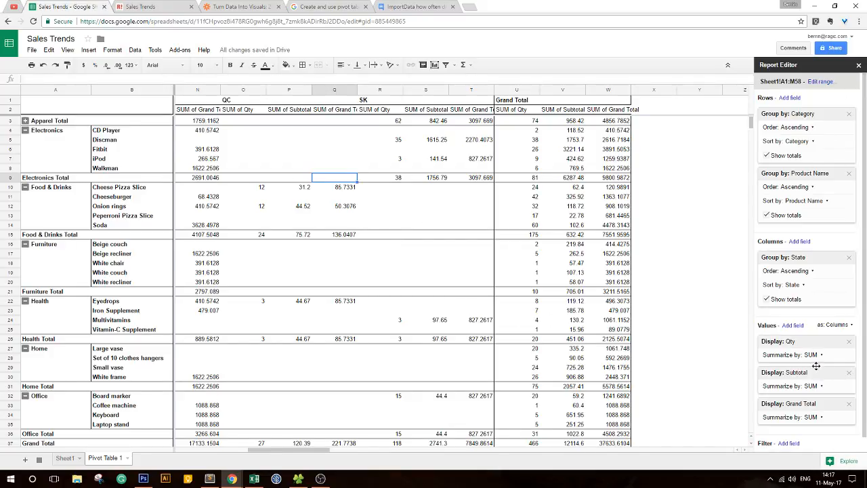
click(64, 458)
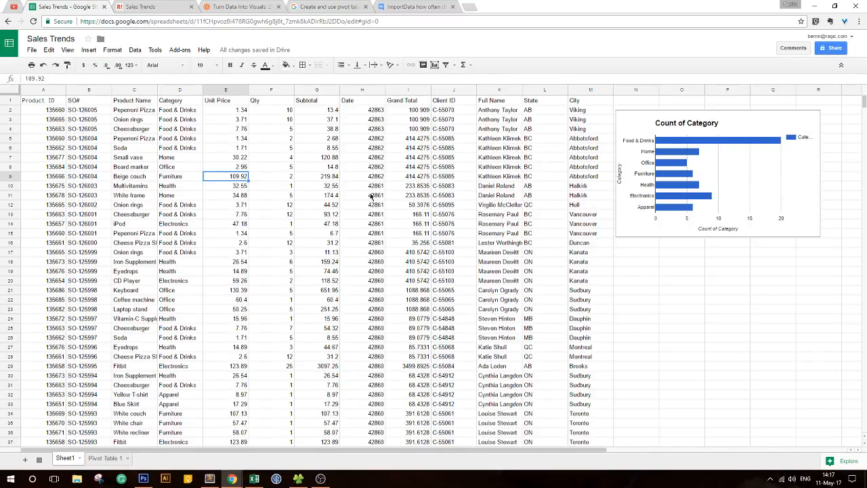
click(35, 103)
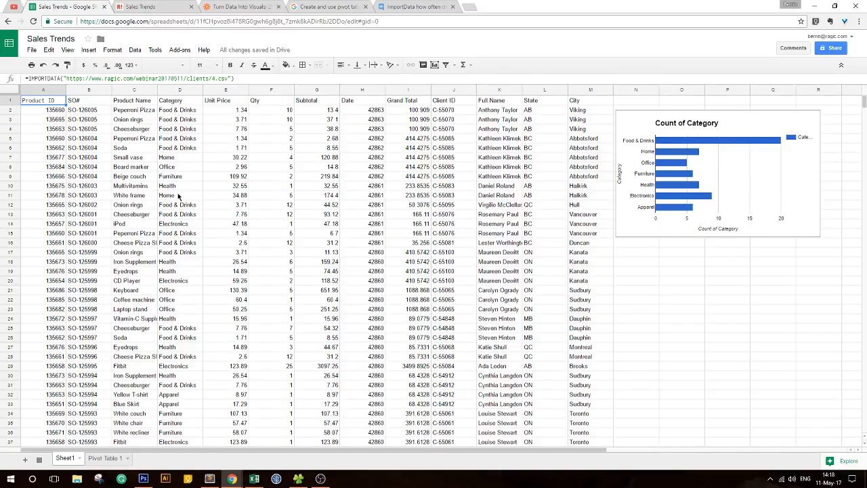
click(100, 459)
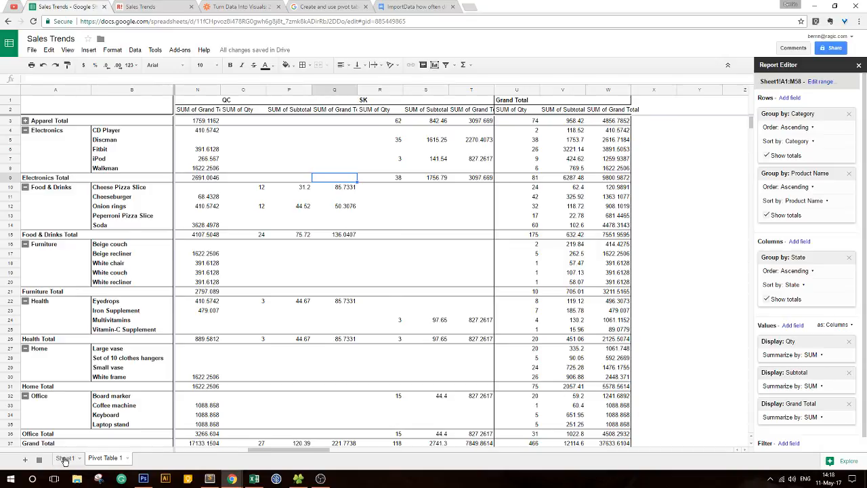
click(61, 459)
Nudge the Count of Category chart slightly on Sheet1 and view the Chart Editor's recommended charts without inserting one.
click(786, 194)
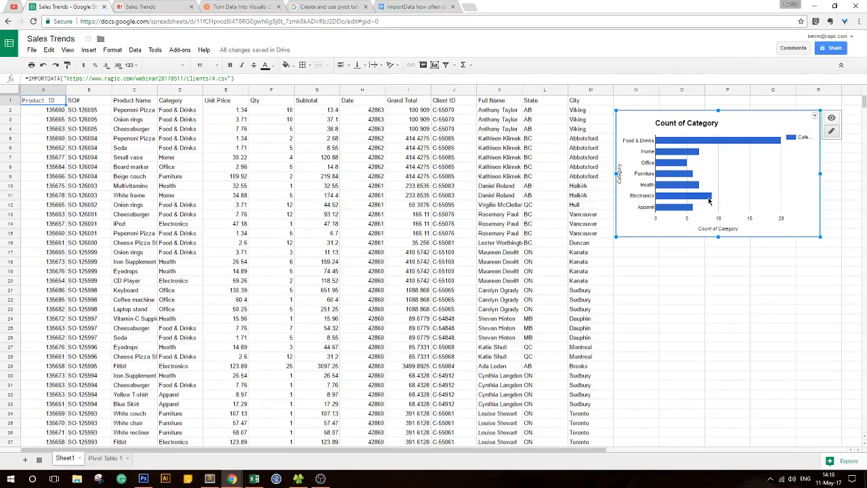
mouse_move(724, 210)
mouse_down()
mouse_move(729, 217)
mouse_move(729, 205)
mouse_move(723, 207)
mouse_up()
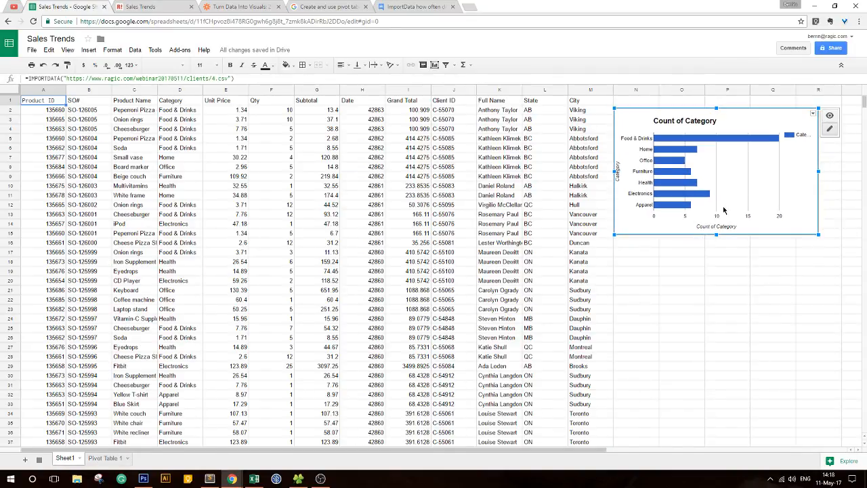
click(437, 65)
click(437, 66)
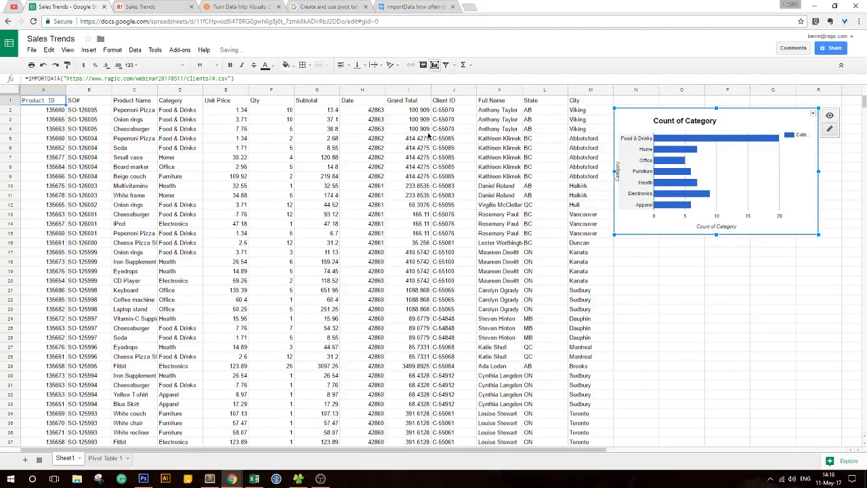
click(434, 67)
click(434, 67)
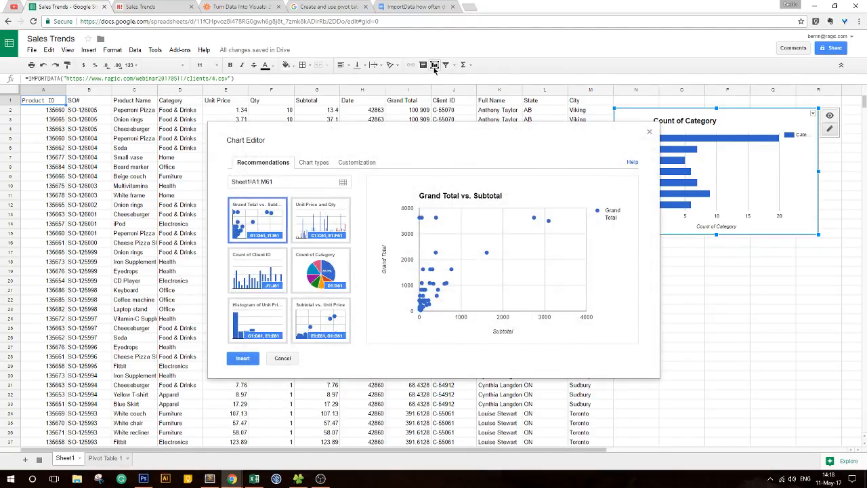
click(435, 69)
click(649, 133)
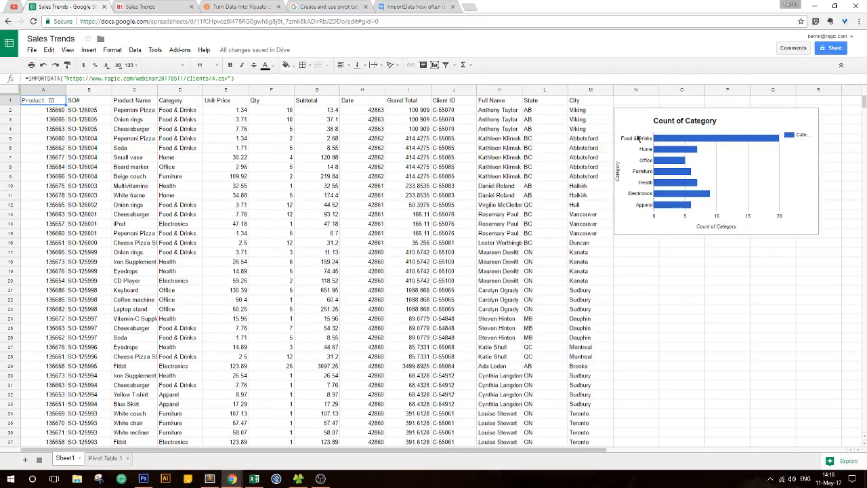
Switch to Ragic and open the Dropbox Document Management app from the Office Manager list in its app market.
click(103, 459)
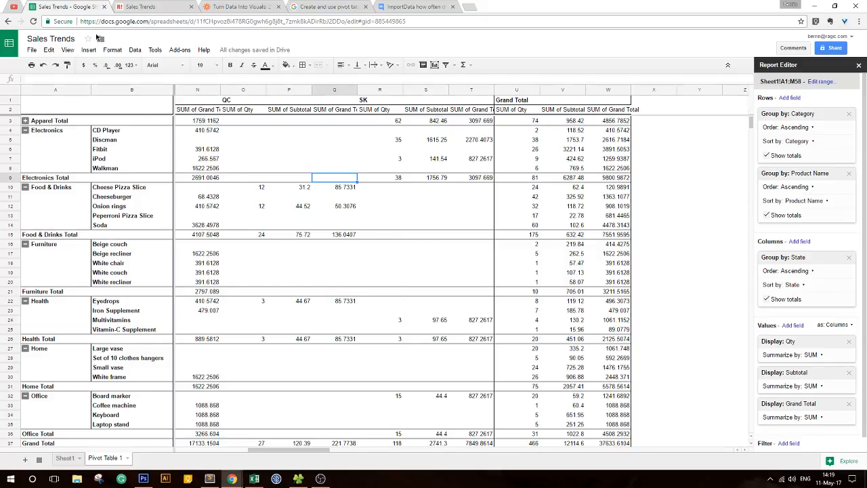
click(140, 8)
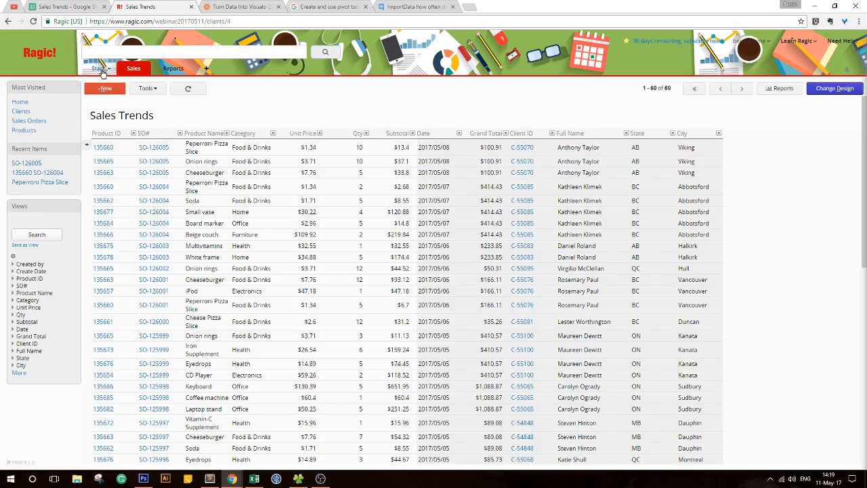
mouse_move(103, 72)
click(119, 90)
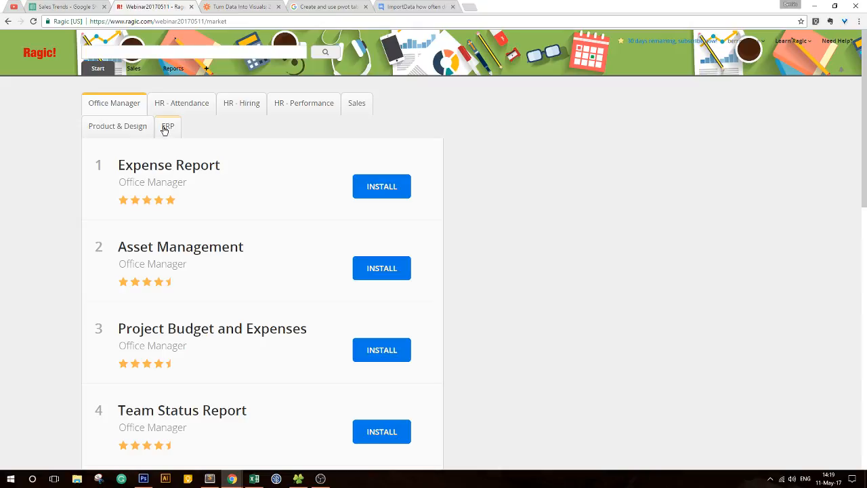
scroll(304, 163, down, 5)
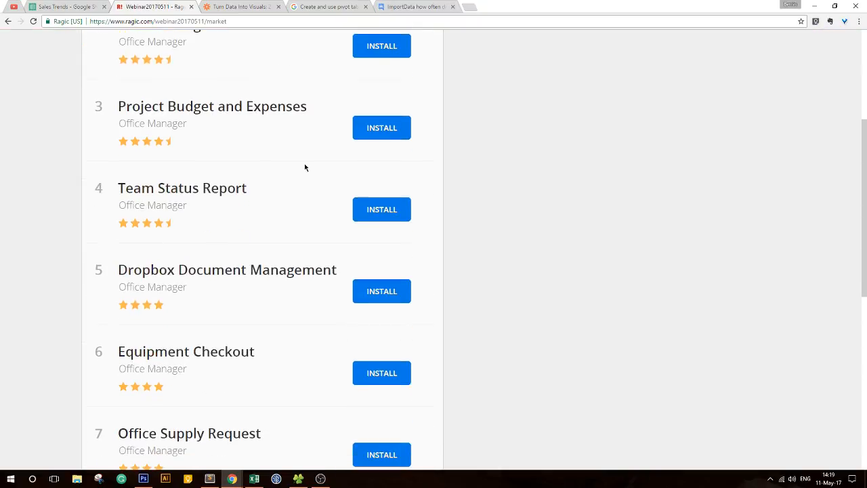
drag(114, 177, 339, 183)
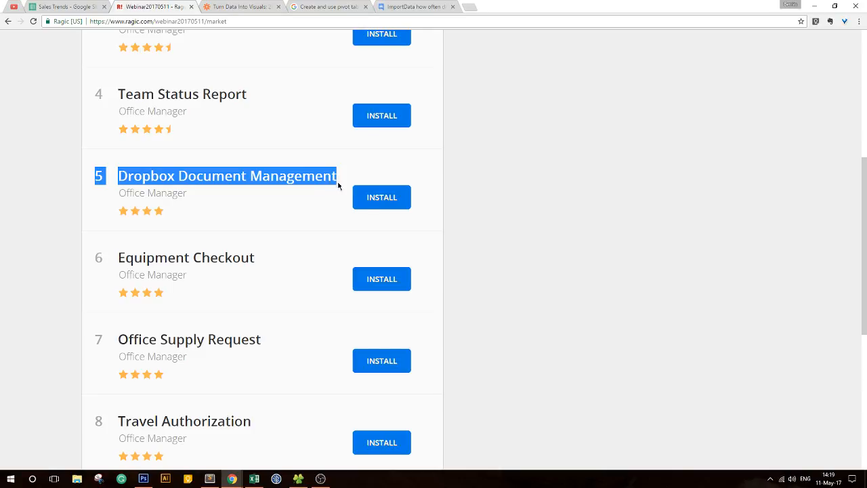
click(395, 197)
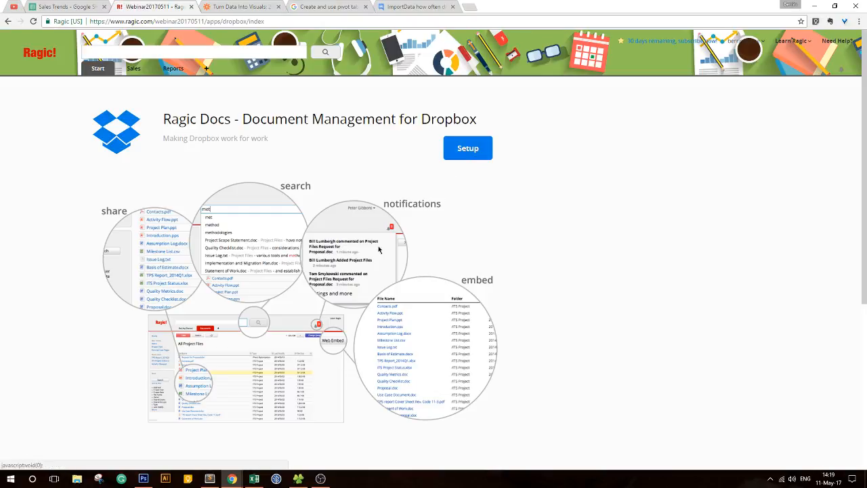
Examine the Ragic Docs page's illustrations of sharing, search, notifications, embedding, design, comments, history and approval.
scroll(358, 280, down, 1)
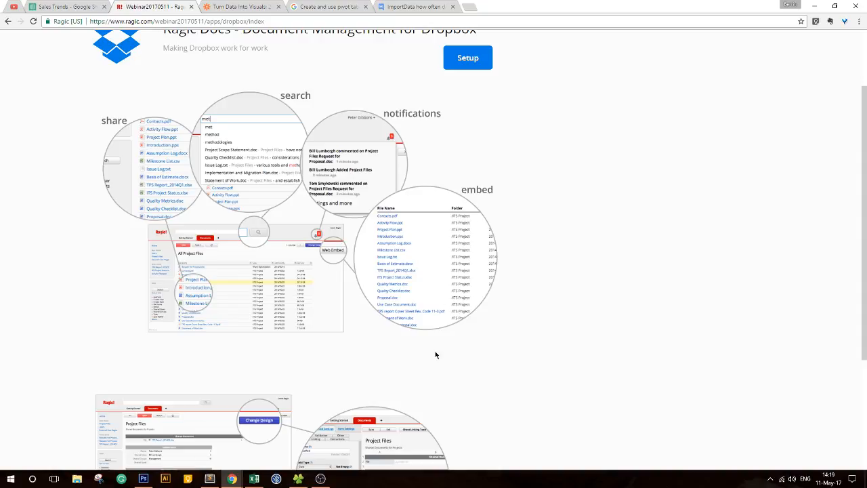
scroll(436, 355, down, 2)
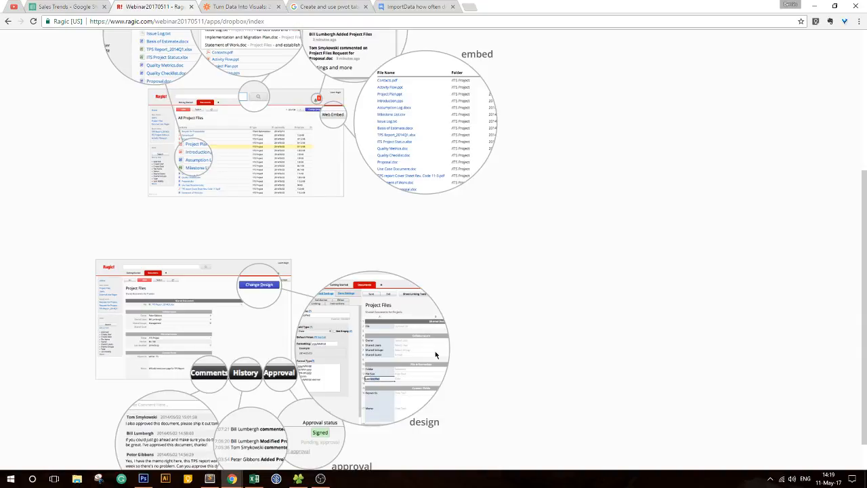
scroll(435, 355, up, 2)
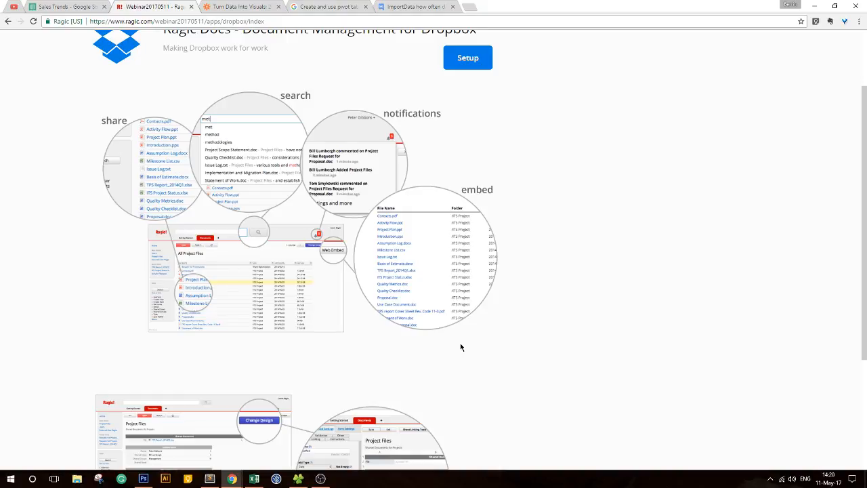
scroll(465, 343, down, 3)
scroll(464, 347, down, 1)
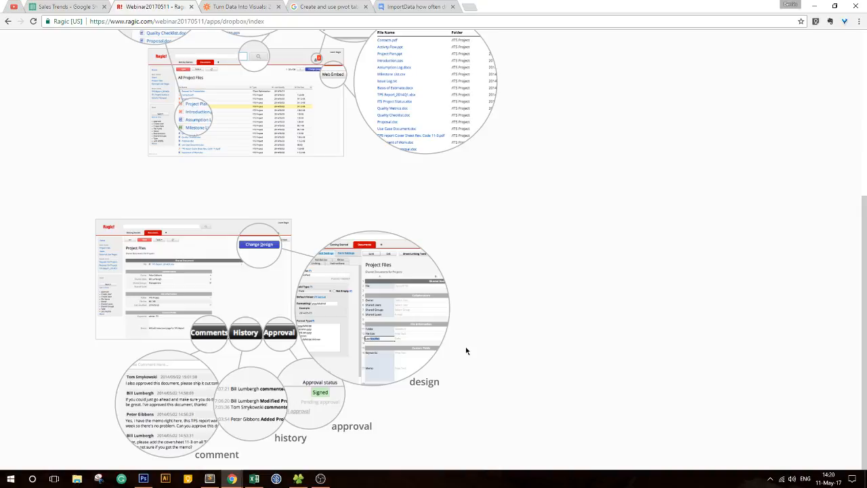
scroll(466, 350, up, 5)
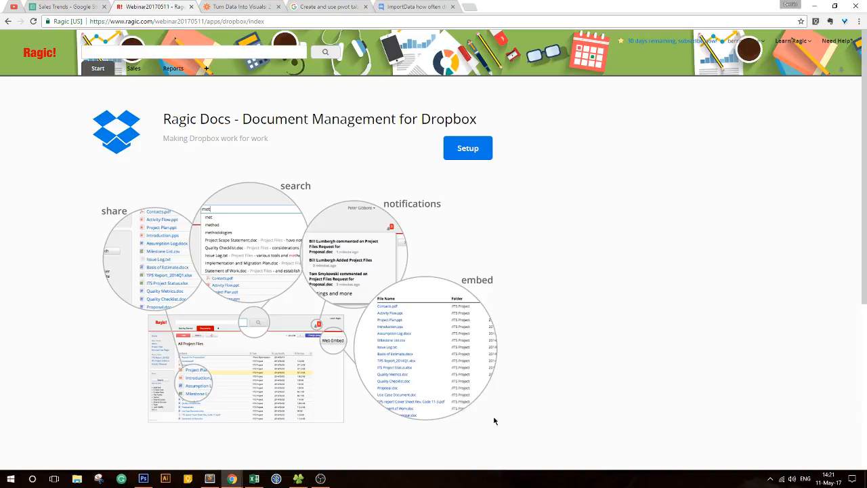
Look over the Ragic Docs feature illustrations again and reopen Dropbox Document Management from the Office Manager template list.
scroll(494, 420, down, 3)
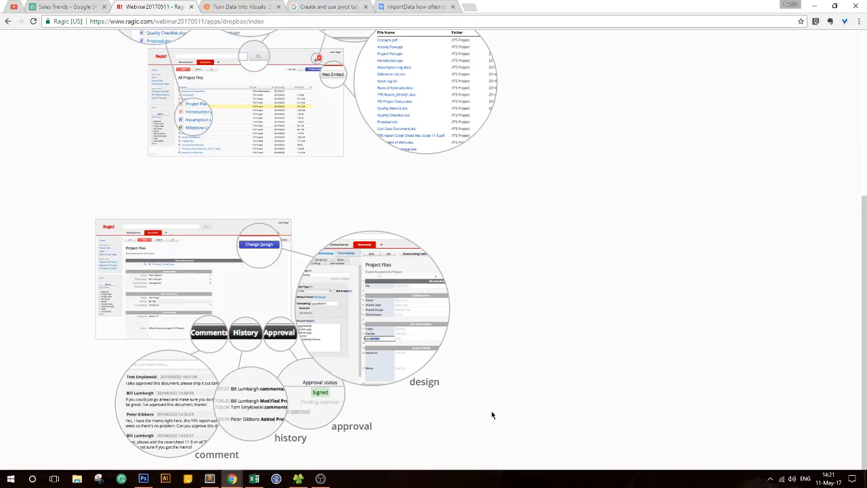
scroll(484, 402, up, 3)
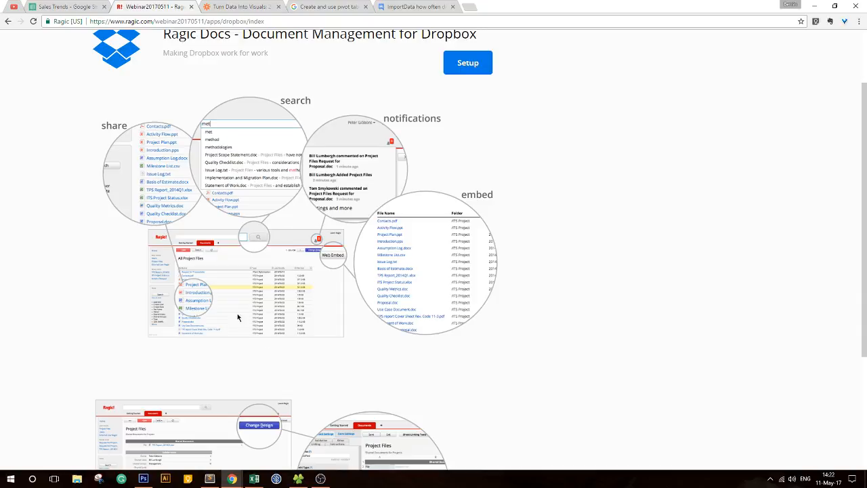
scroll(450, 239, up, 2)
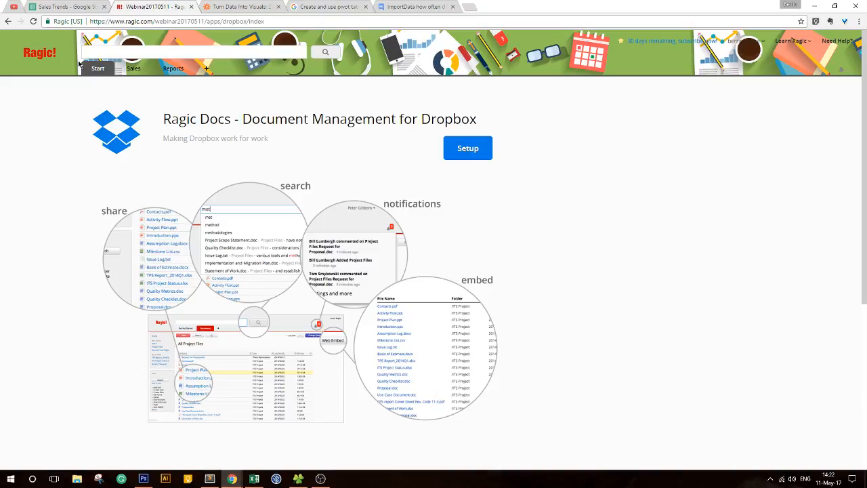
mouse_move(97, 70)
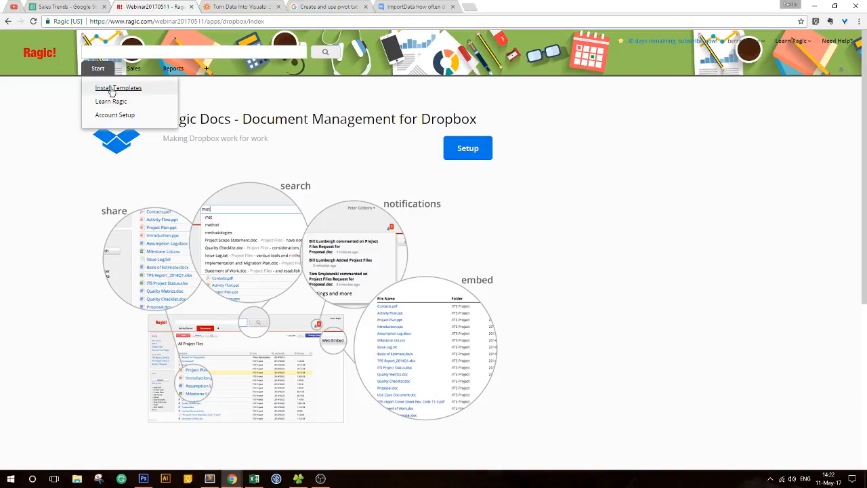
click(113, 91)
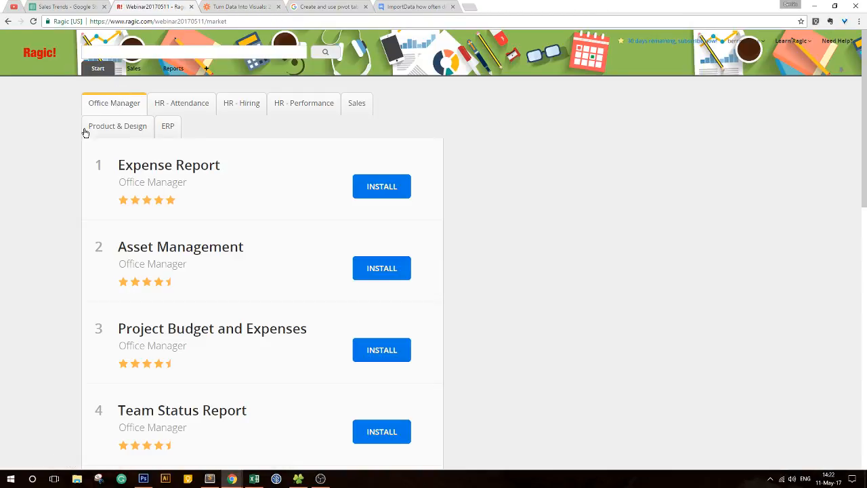
scroll(199, 216, down, 3)
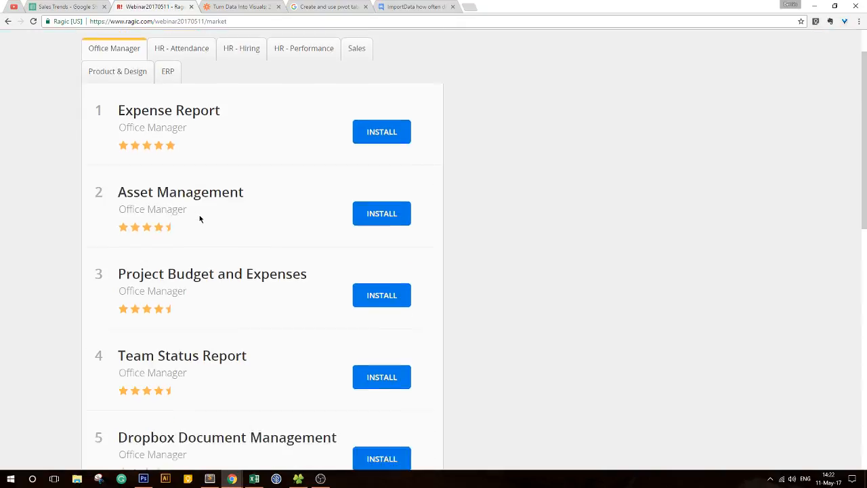
scroll(200, 216, down, 1)
drag(121, 221, 339, 223)
click(318, 236)
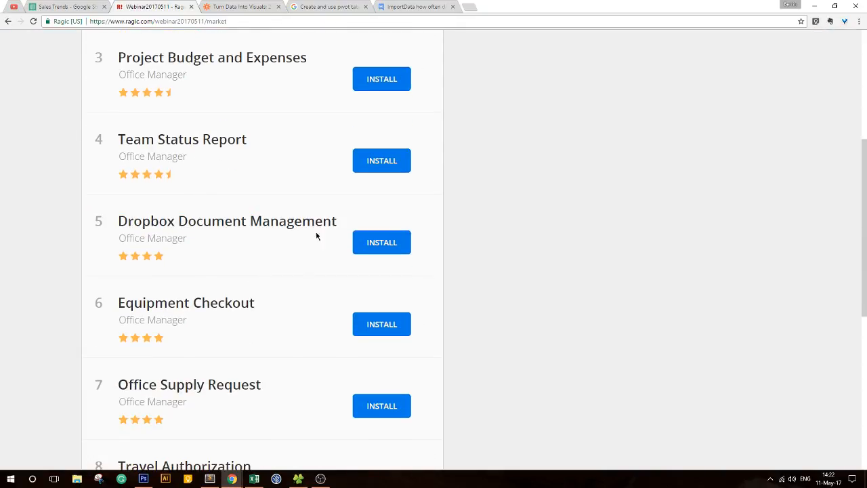
click(389, 244)
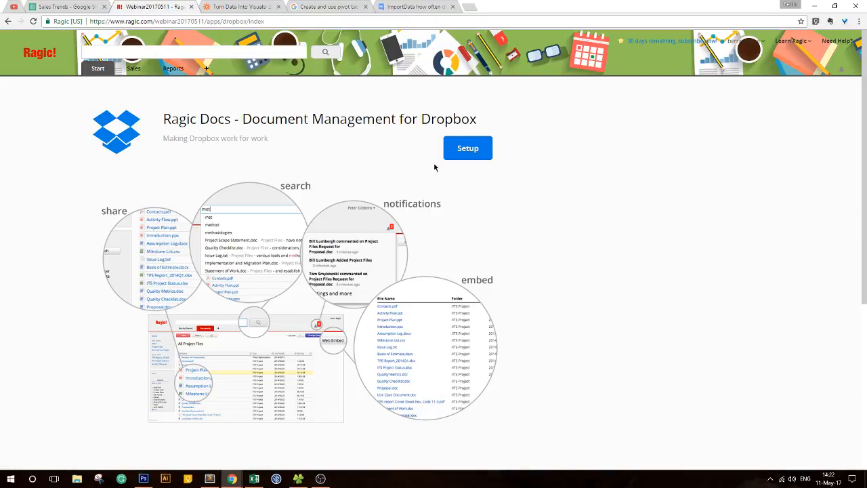
Start the Ragic Docs setup, choosing Internal sharing and the Bulletin access level.
click(468, 148)
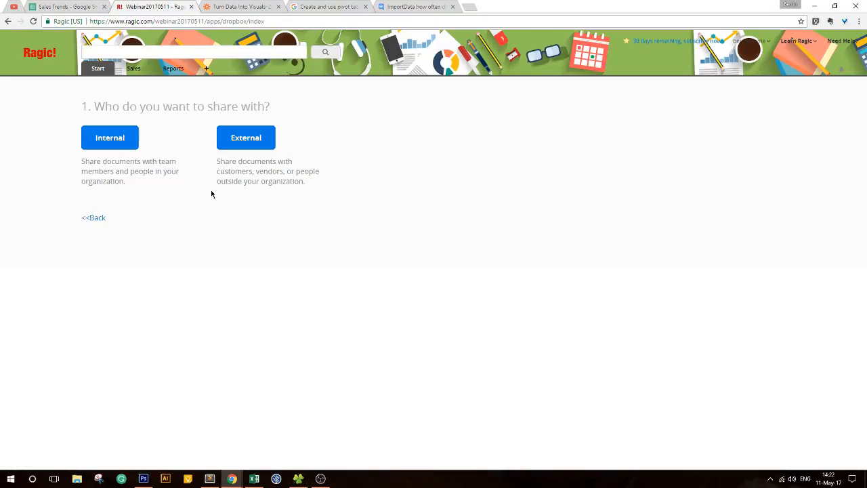
click(115, 143)
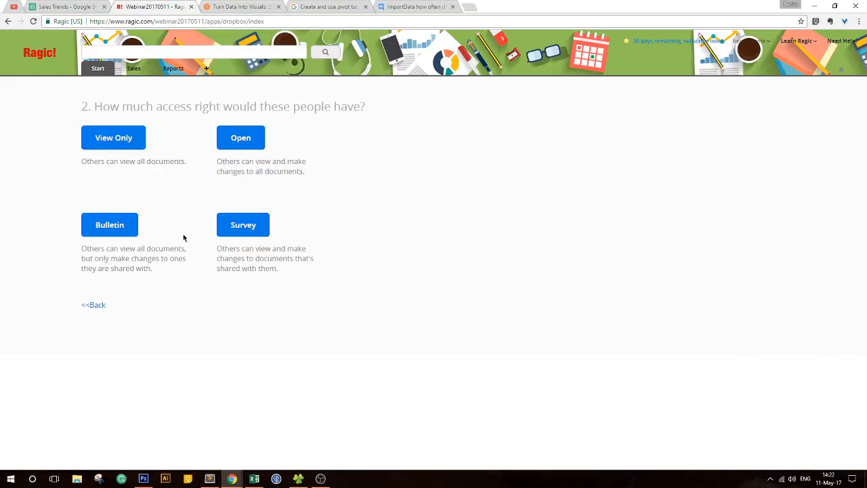
click(133, 229)
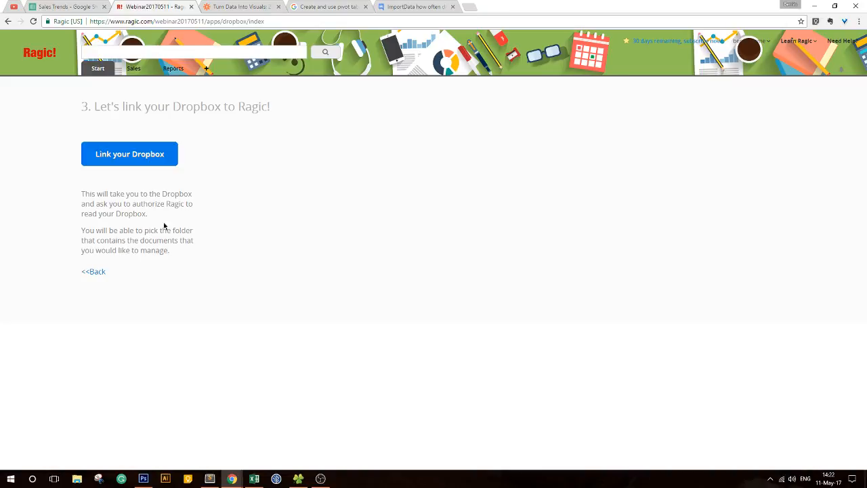
Link Dropbox to Ragic by allowing access to its files and folders, and cancel the RagicDocs folder setup.
click(155, 160)
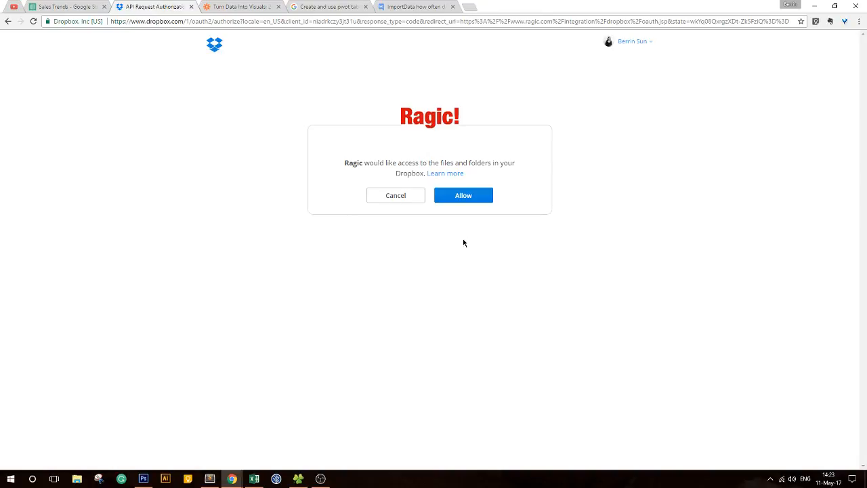
click(444, 196)
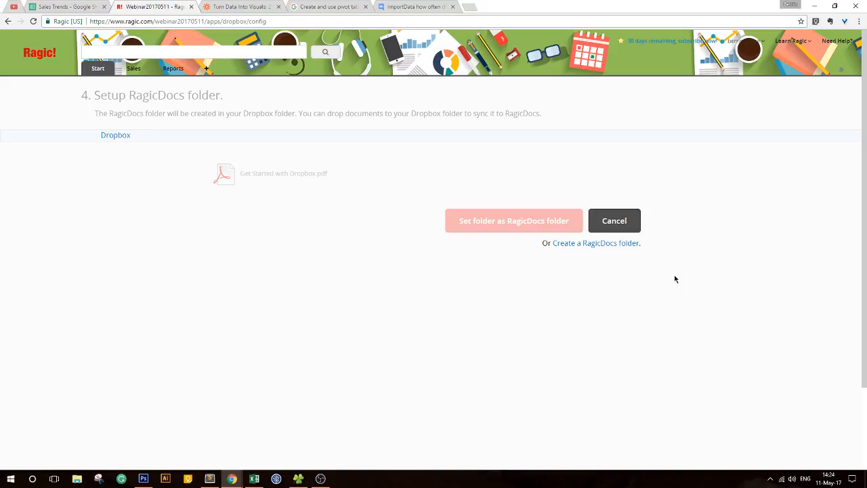
click(612, 221)
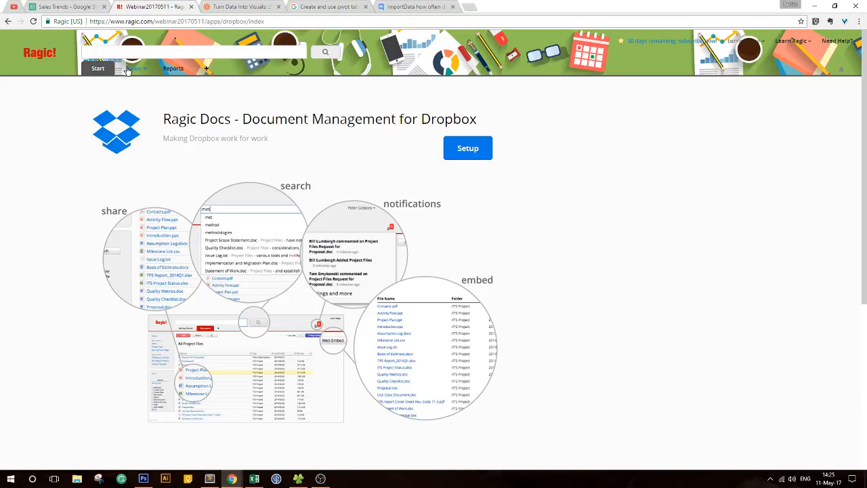
Open the Clients sheet of the Sales group and show the list of the other Sales sheets.
mouse_move(130, 76)
click(143, 91)
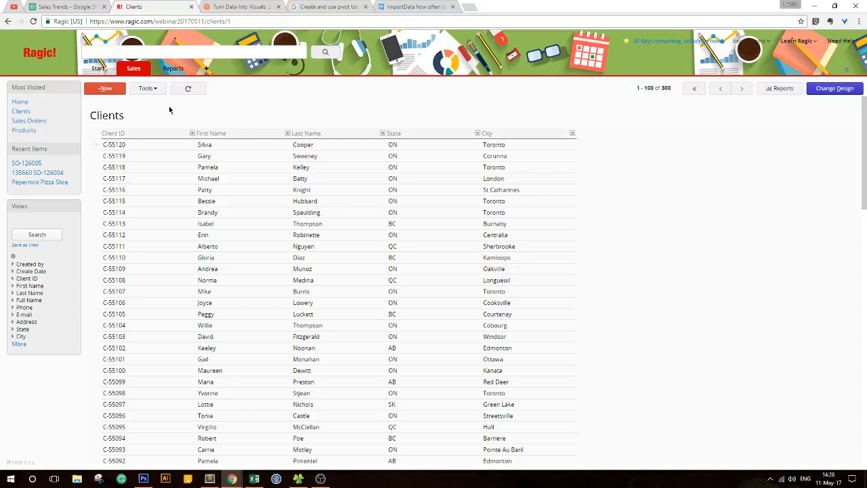
mouse_move(136, 73)
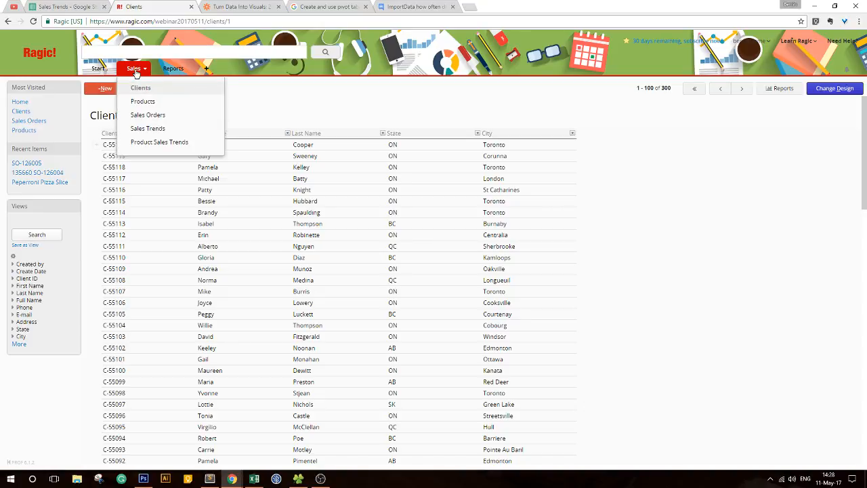